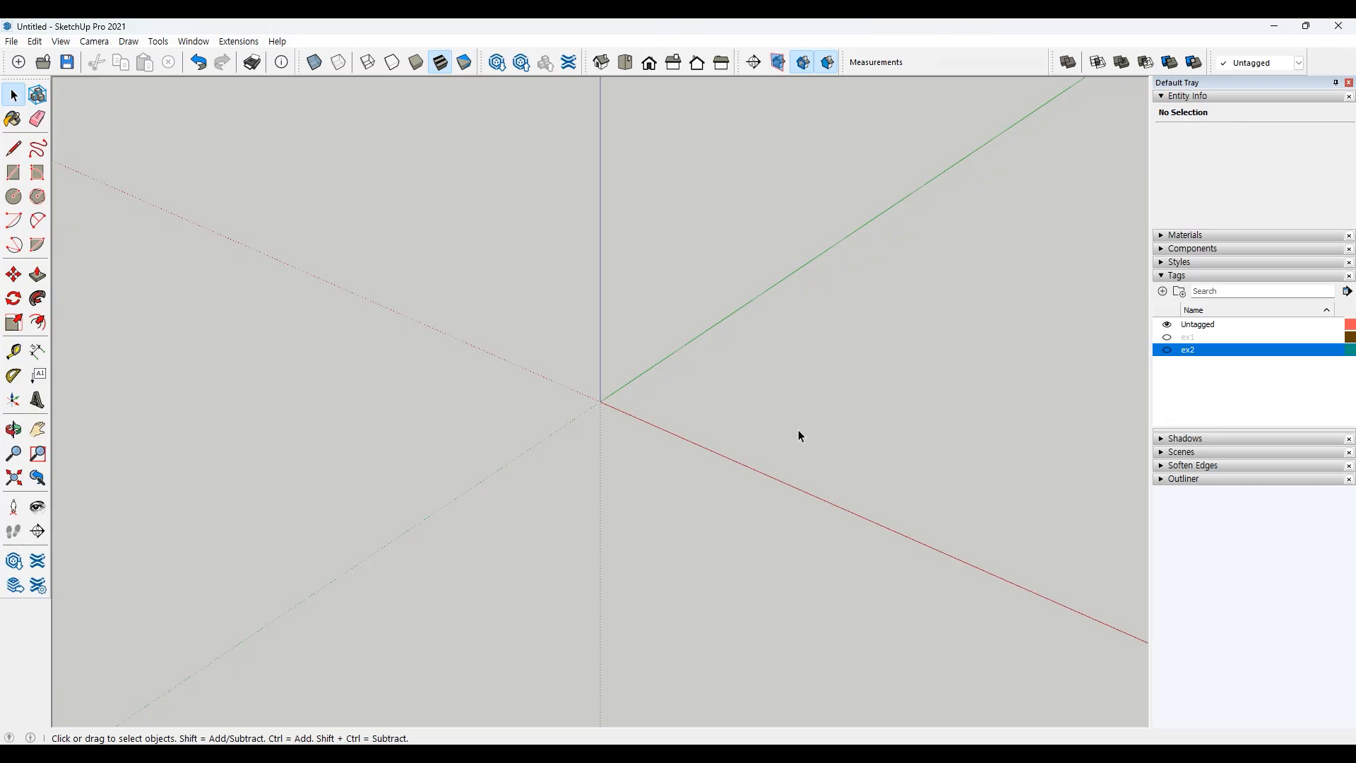
Step: Draw a single straight line segment in empty space above the red axis
middle_click_drag(798, 431, 776, 427, "shift")
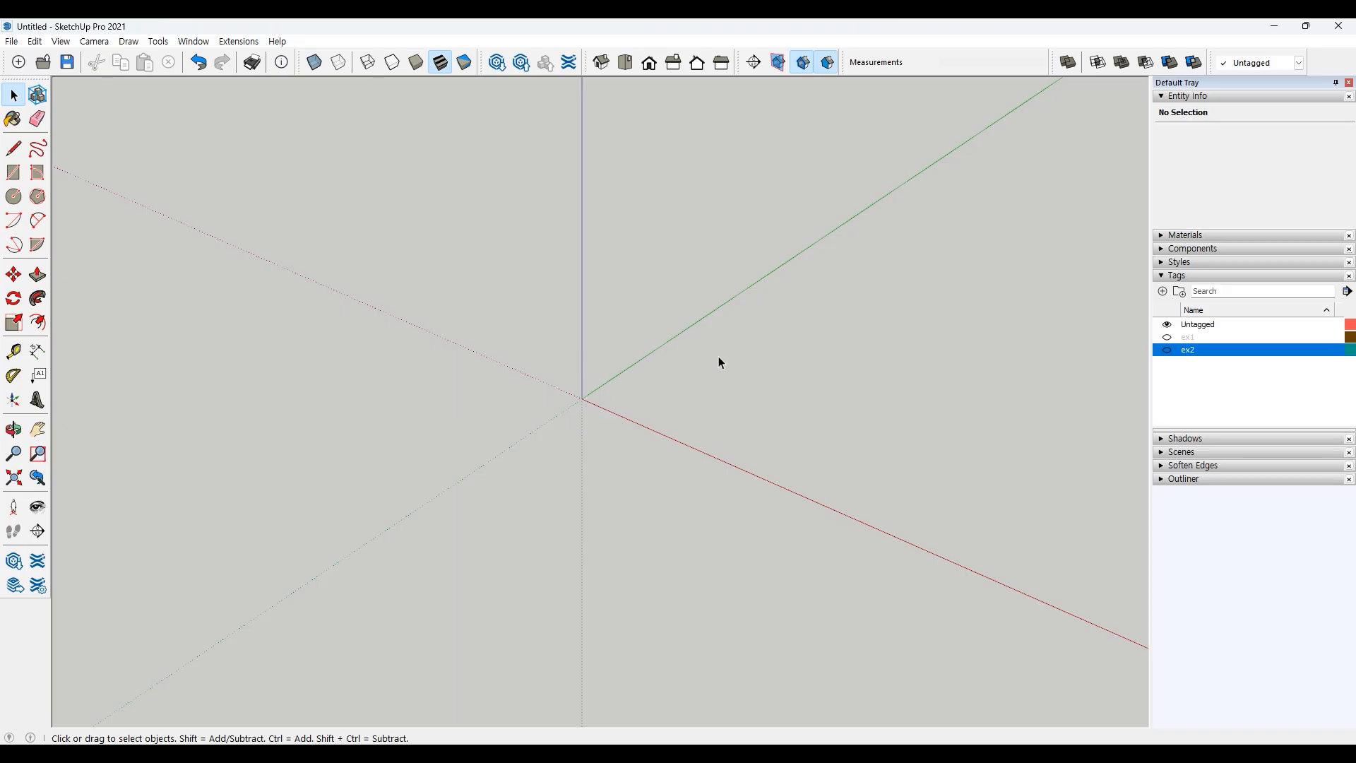
left_click(13, 148)
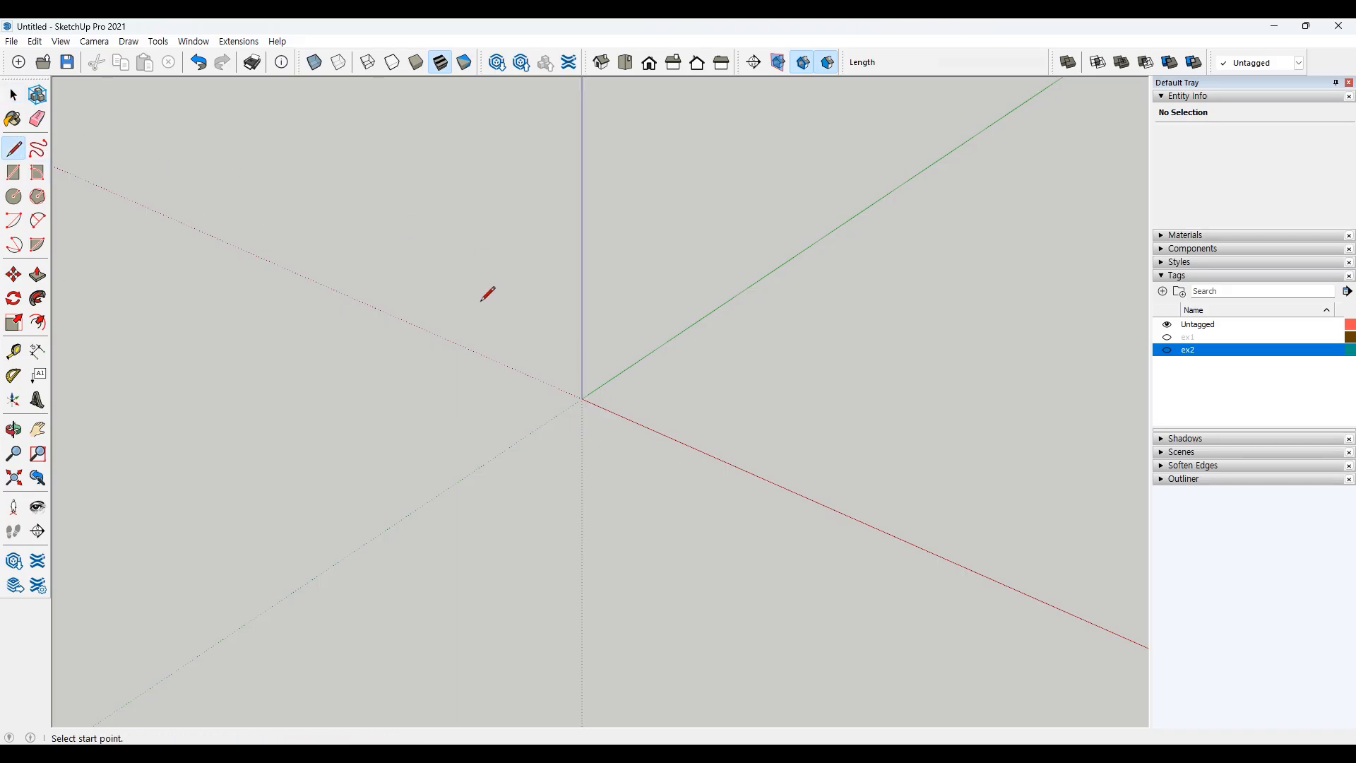
left_click(399, 339)
left_click(459, 299)
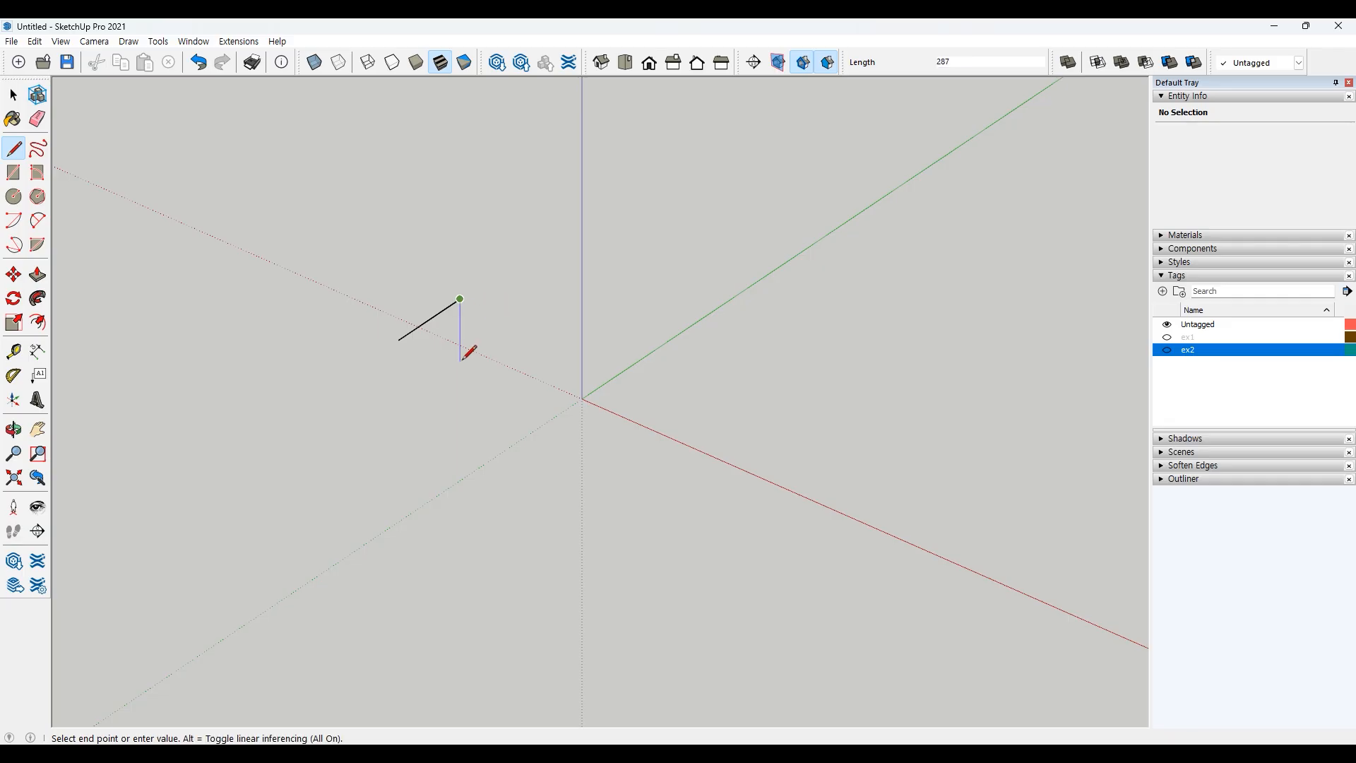
key("space")
Step: Draw a two-segment line beside the first one and try the Push/Pull tool on the lines
left_click(14, 148)
left_click(460, 300)
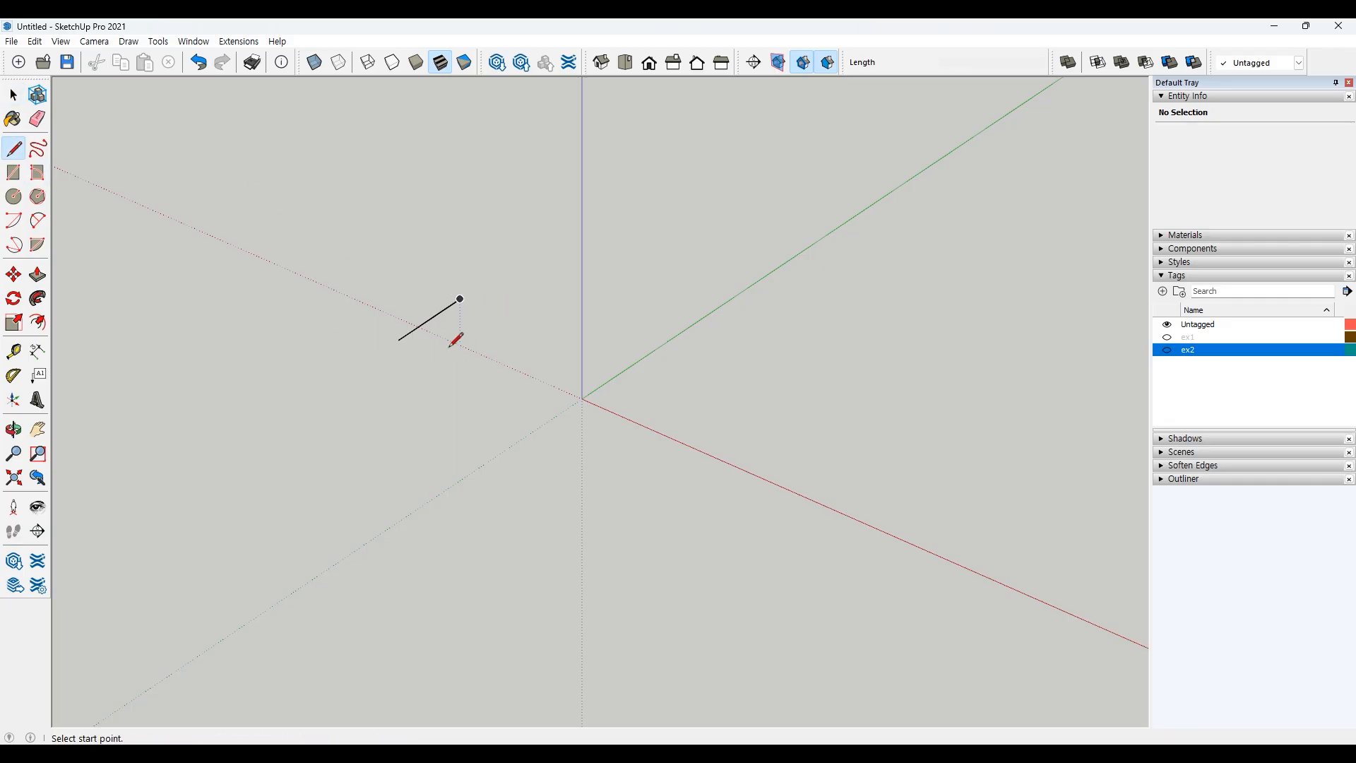
left_click(518, 325)
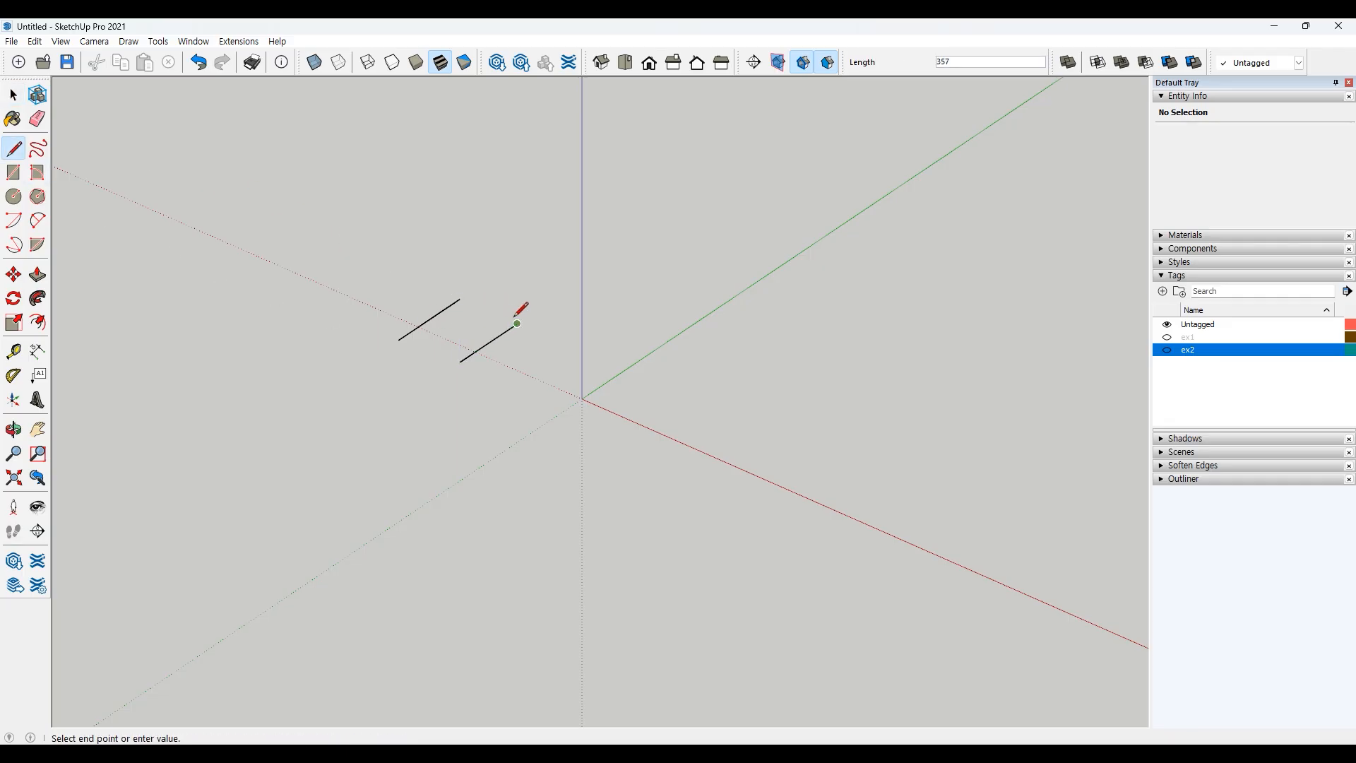
left_click(549, 338)
key("space")
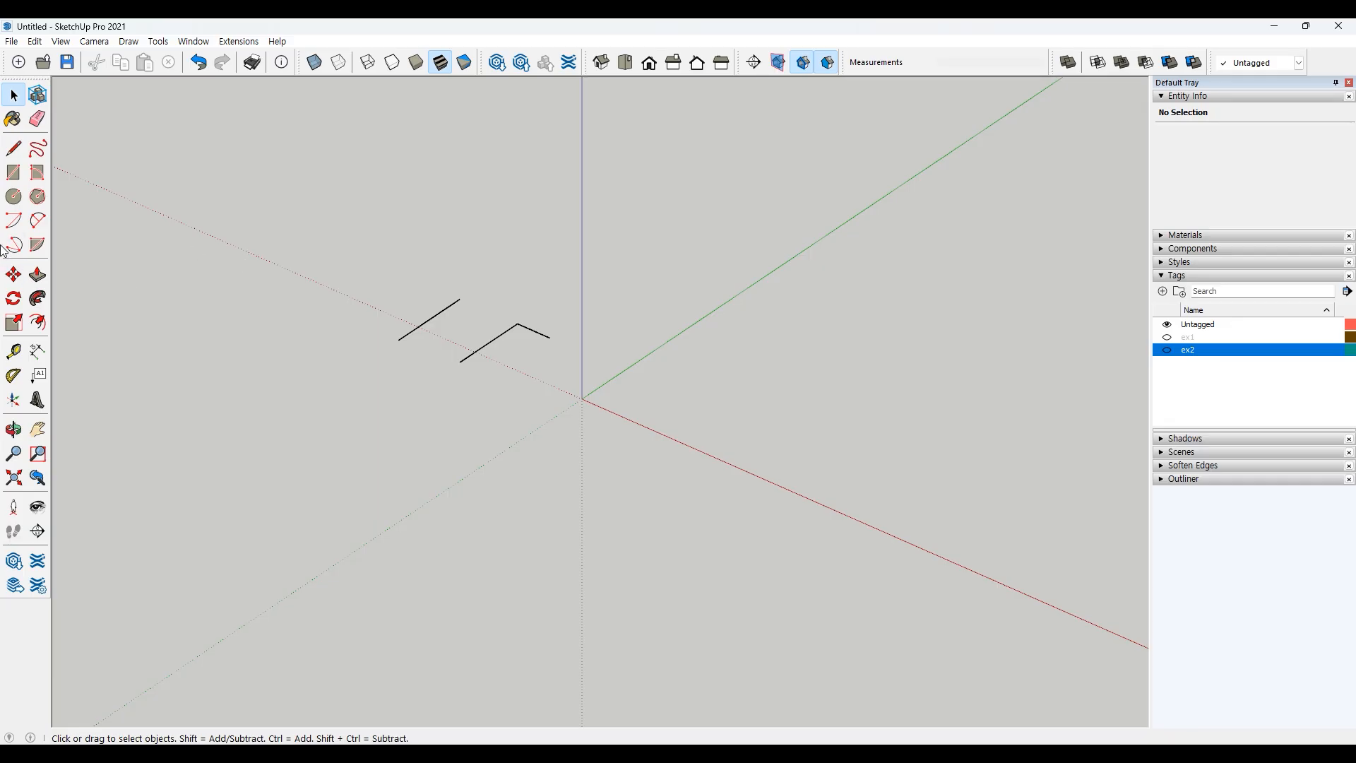
left_click(43, 280)
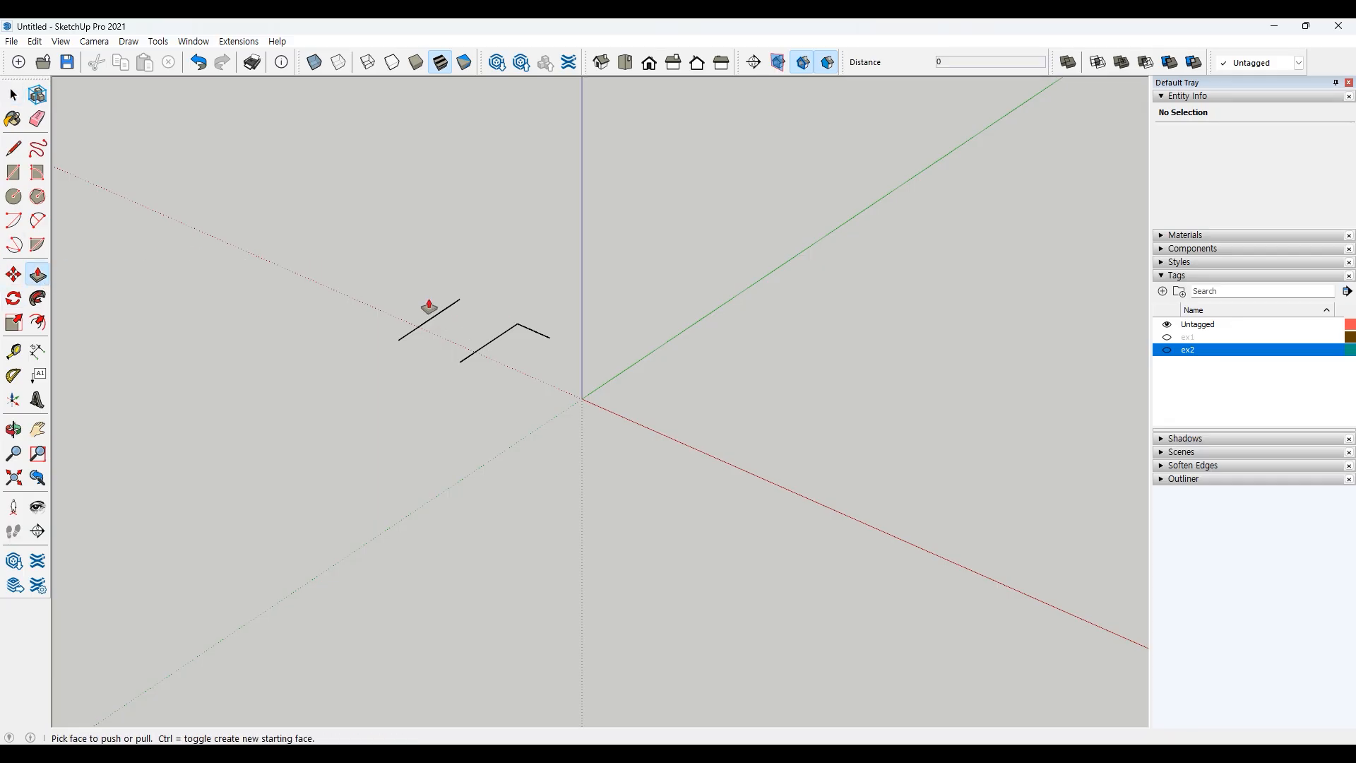
key("space")
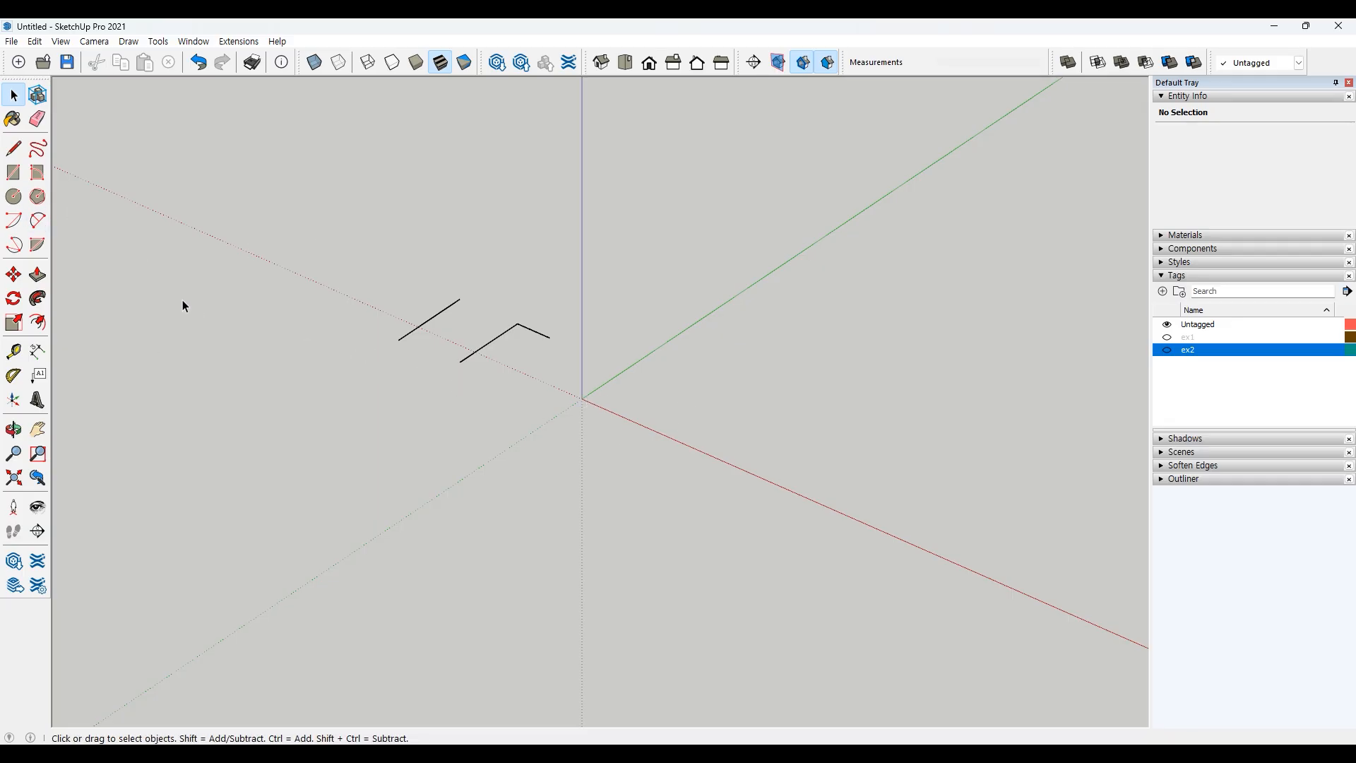
Step: Draw a 100 by 100 rectangle starting at the origin
left_click(13, 172)
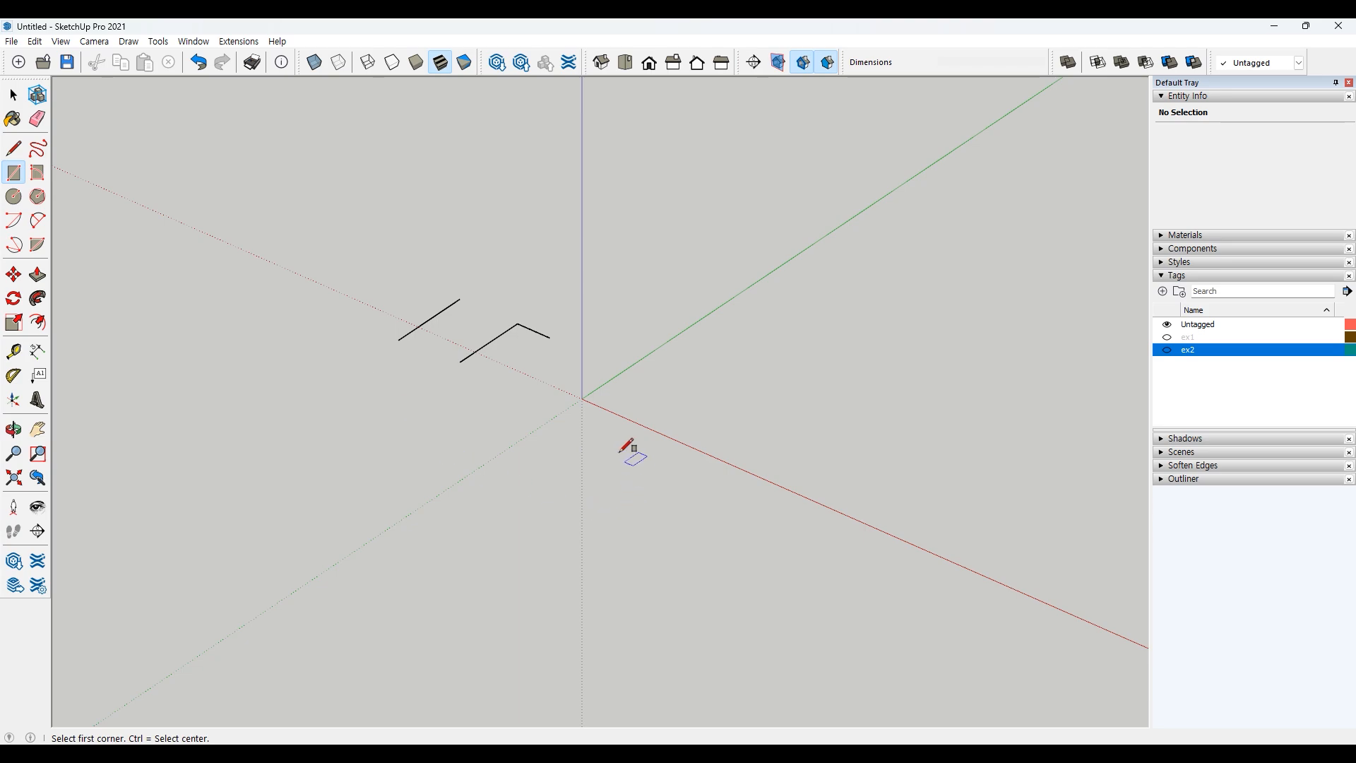
left_click(581, 399)
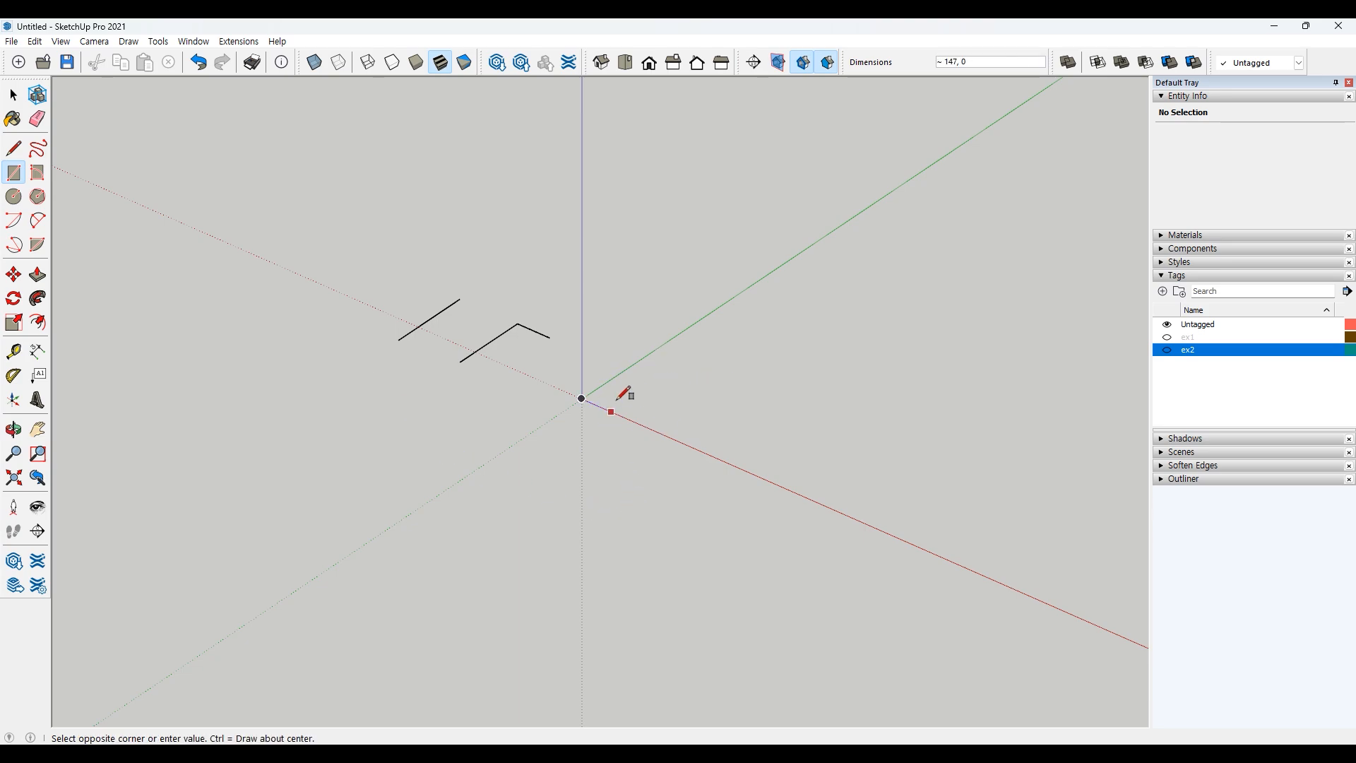
type("100,100")
key("Return")
key("space")
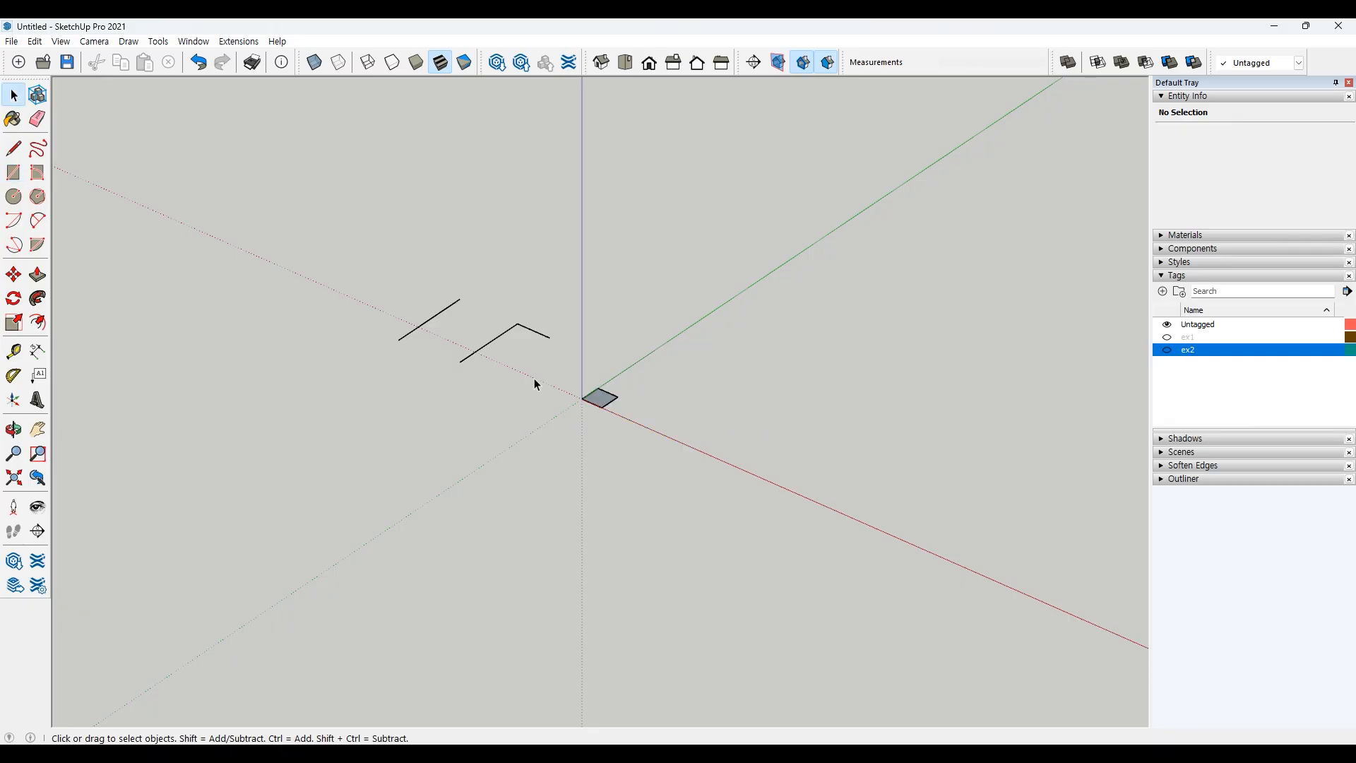
Step: Select the three drawn line edges and delete them
scroll(534, 380, "up", 2)
scroll(561, 394, "up", 3)
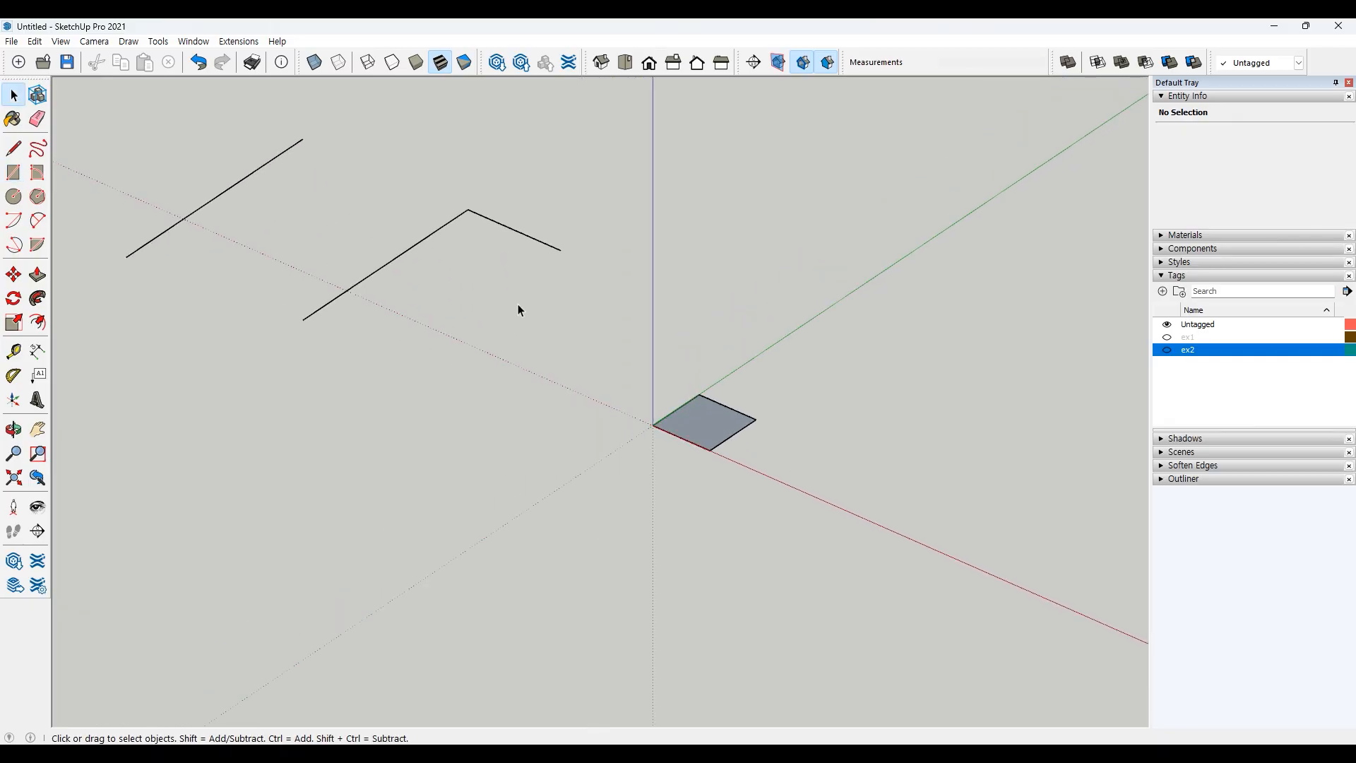
left_click_drag(302, 244, 223, 358)
key("Delete")
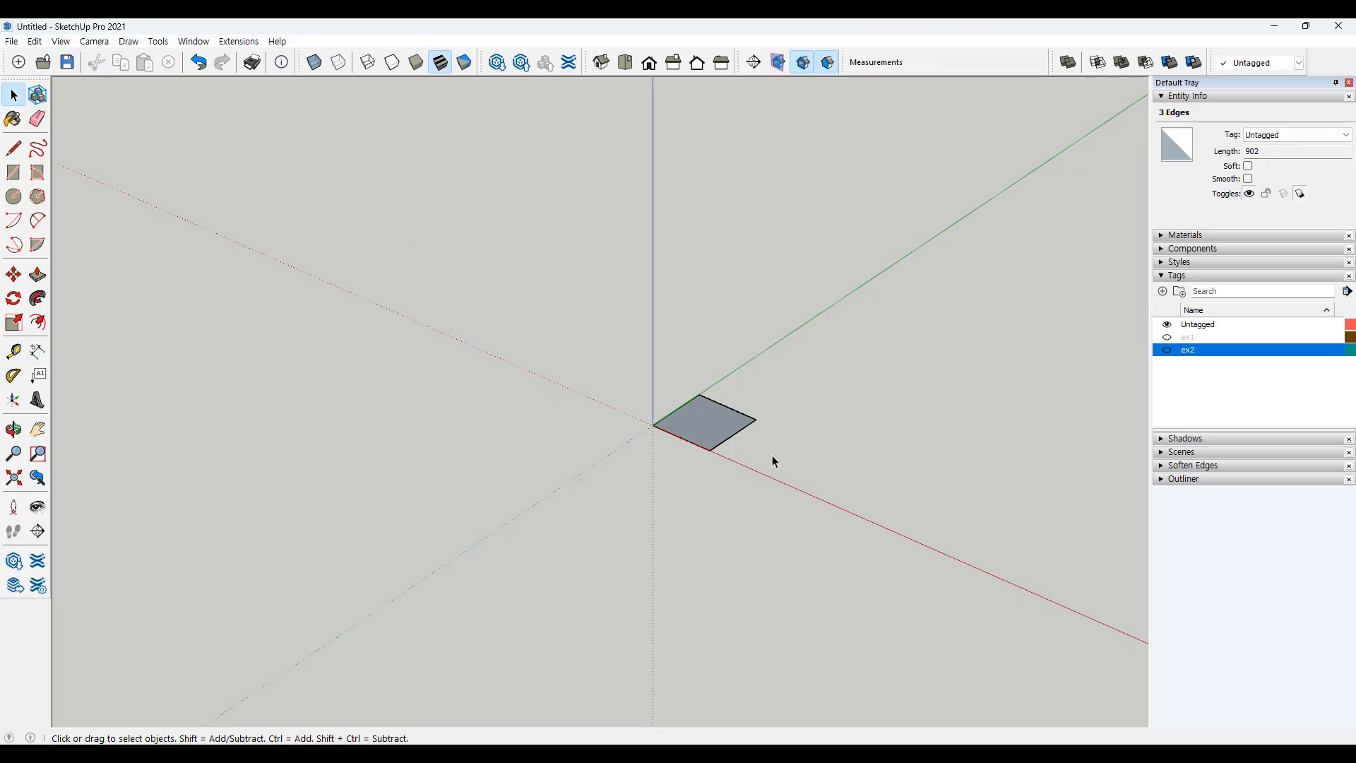
Step: Push/pull the square face upward into a box
scroll(787, 429, "up", 2)
scroll(786, 429, "up", 4)
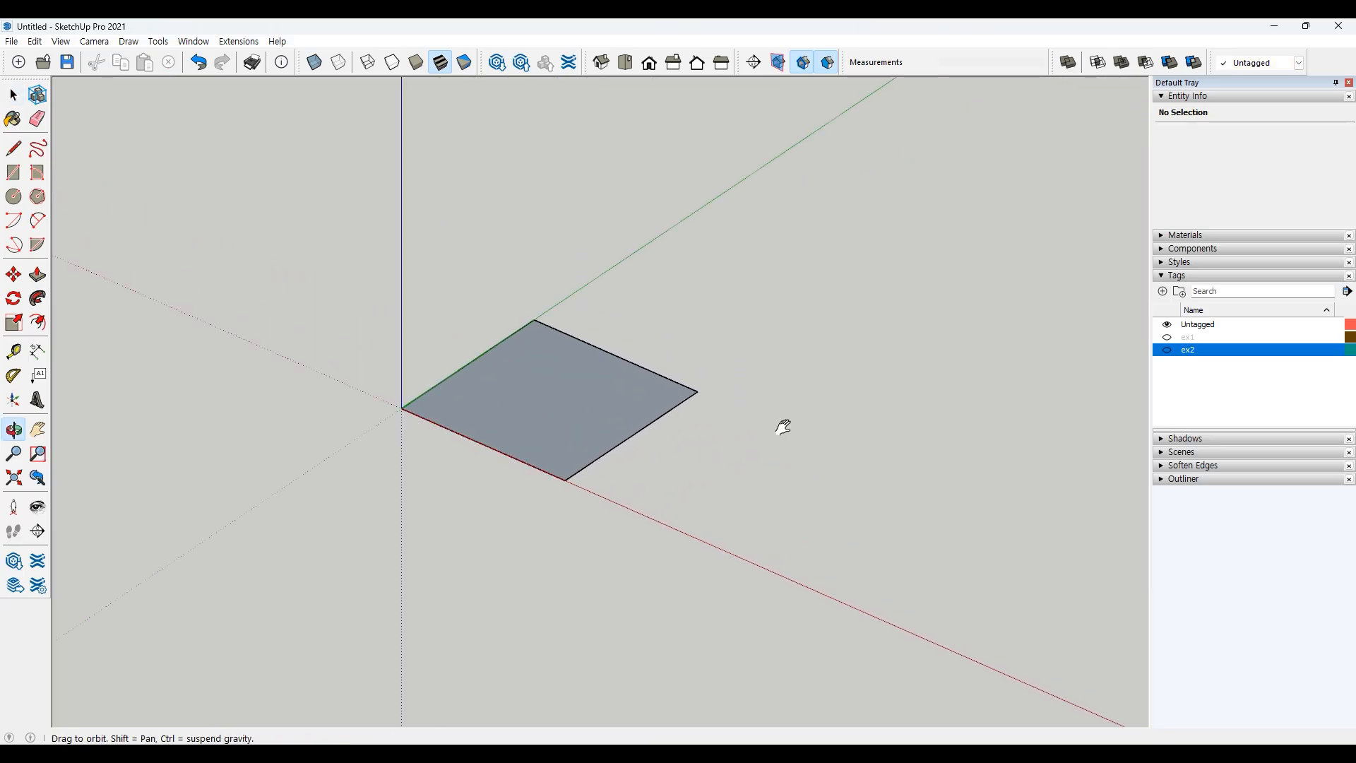
middle_click_drag(786, 428, 816, 426, "shift")
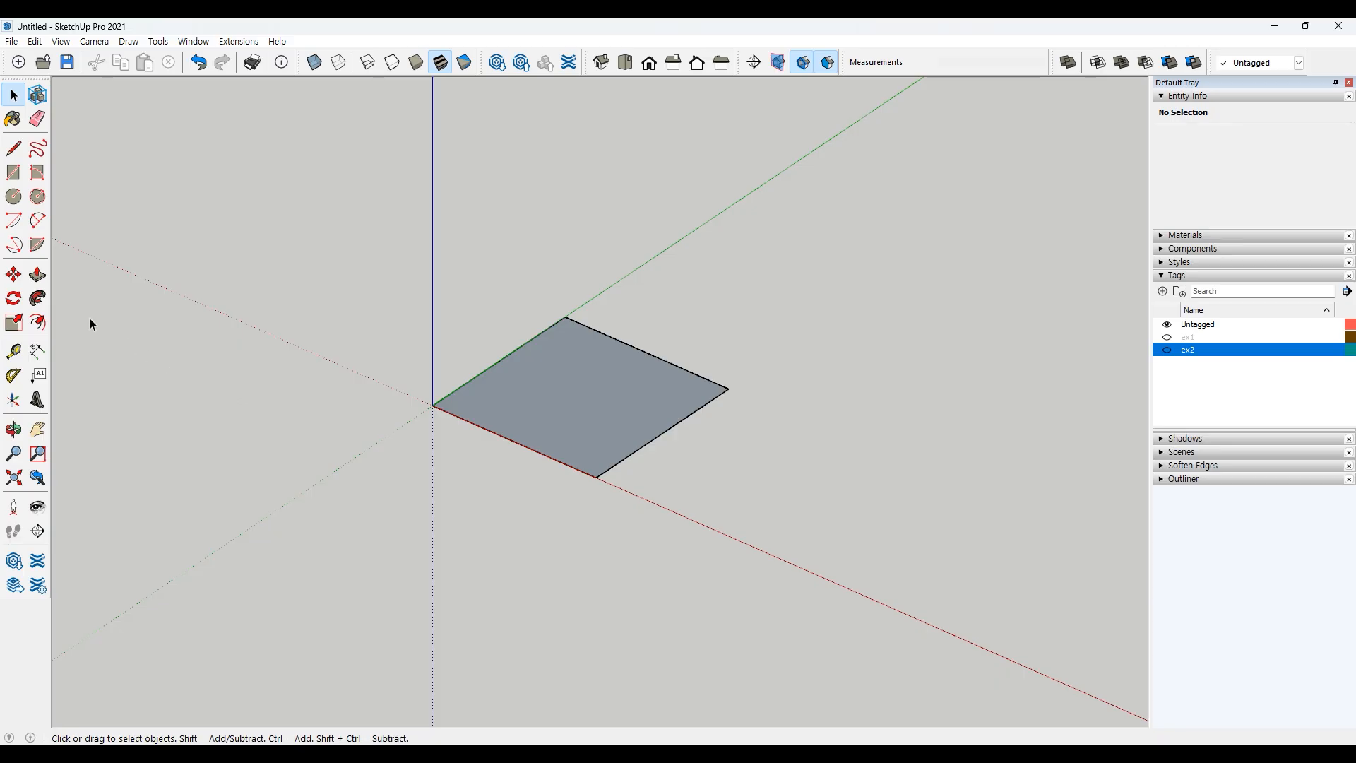
left_click(37, 275)
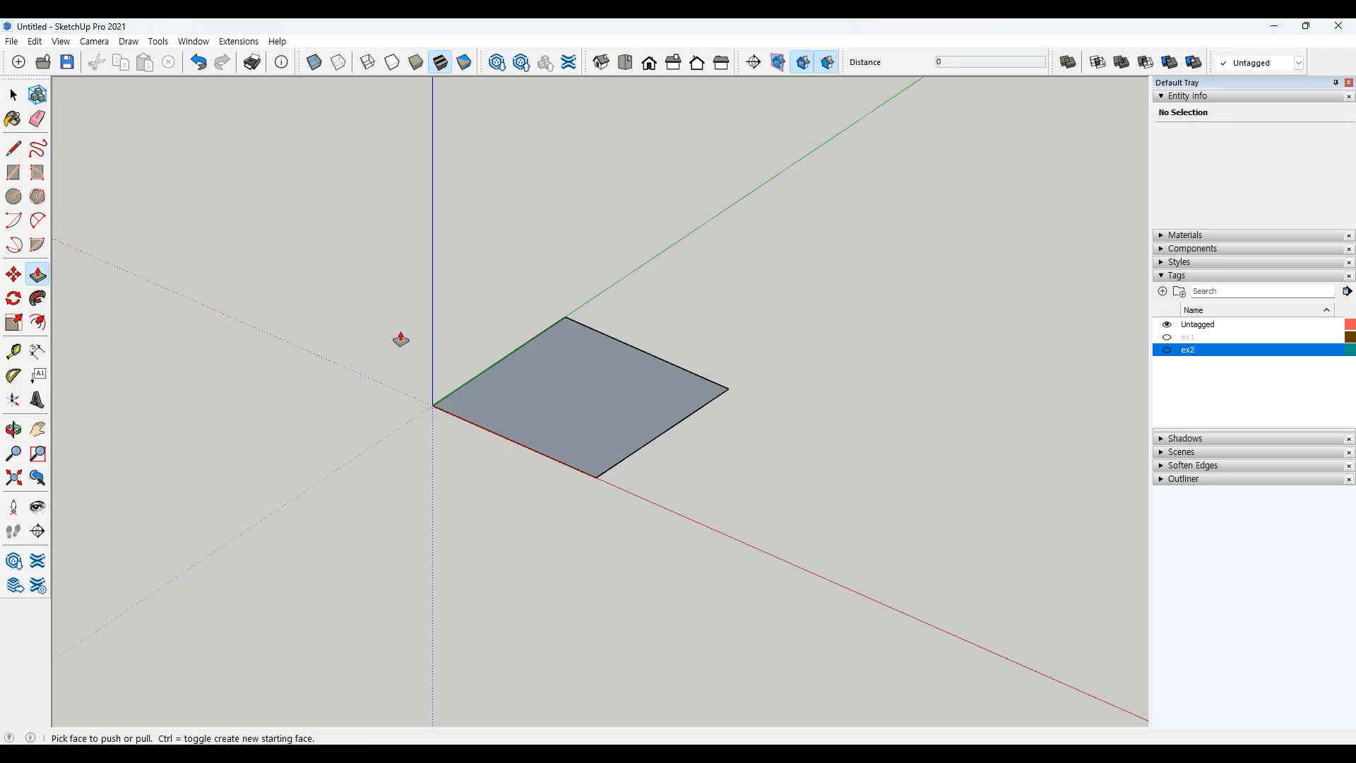
left_click(557, 392)
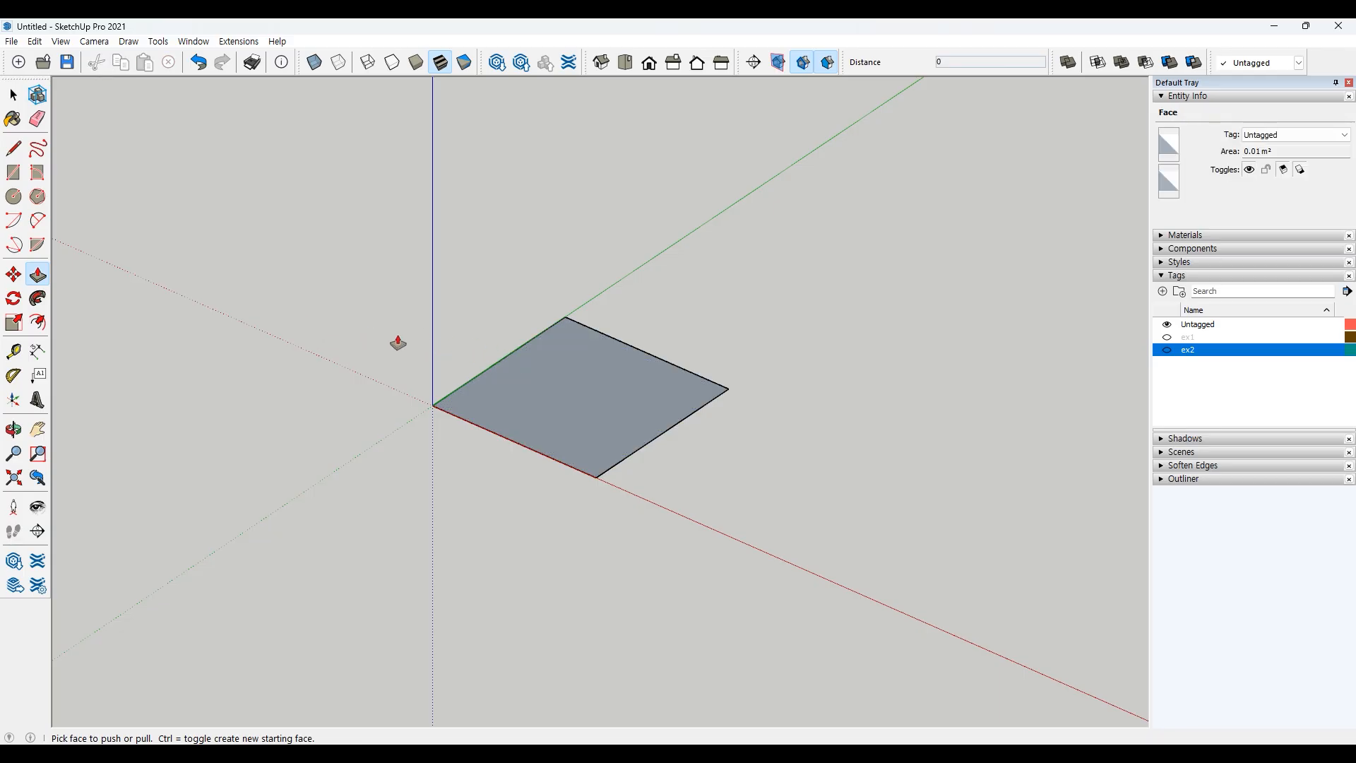
left_click(569, 386)
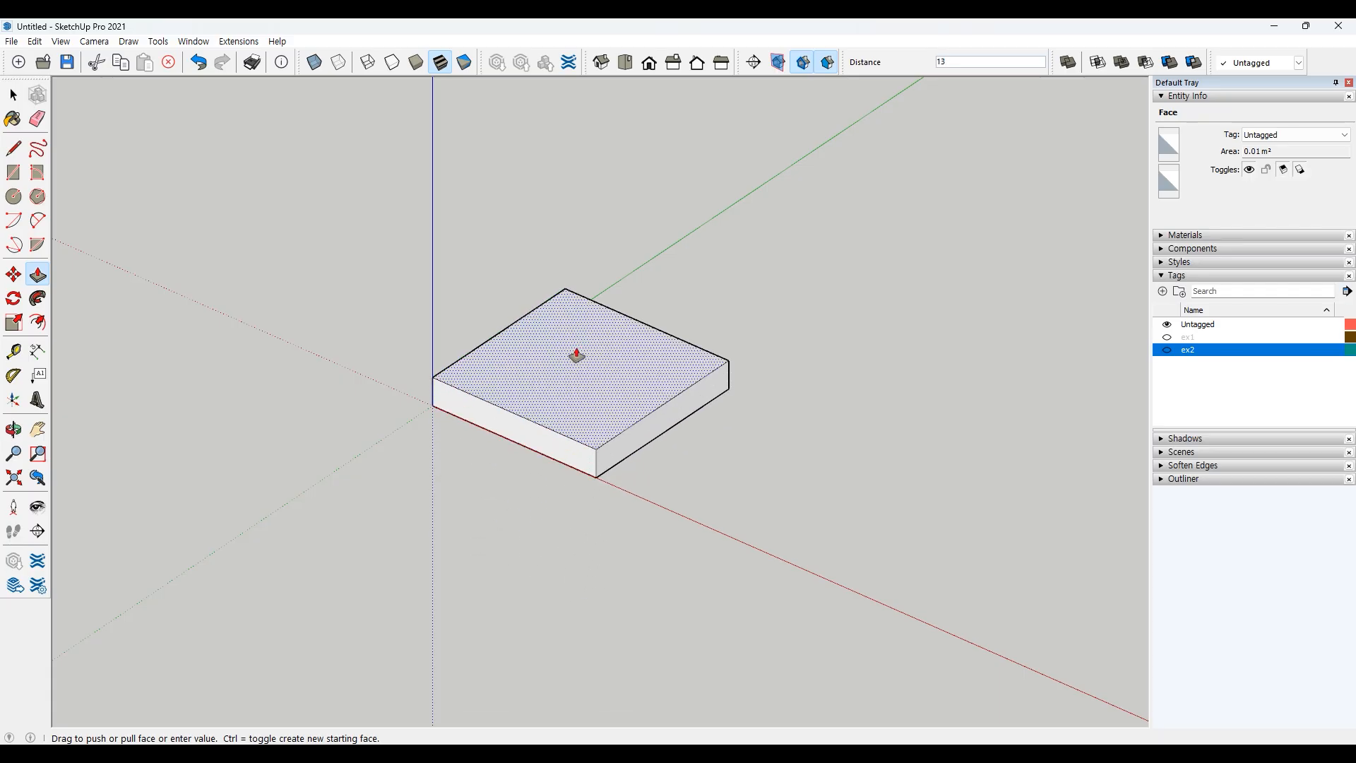
left_click(582, 248)
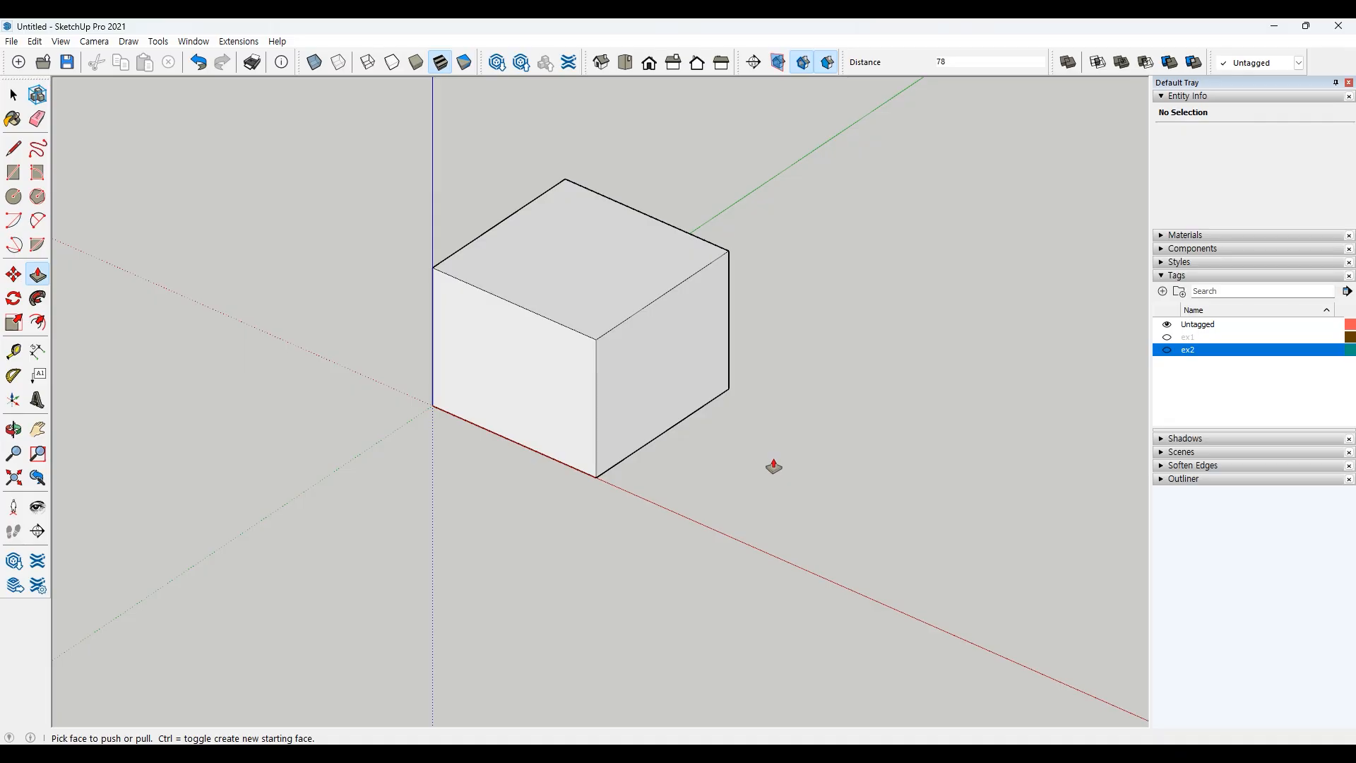
key("space")
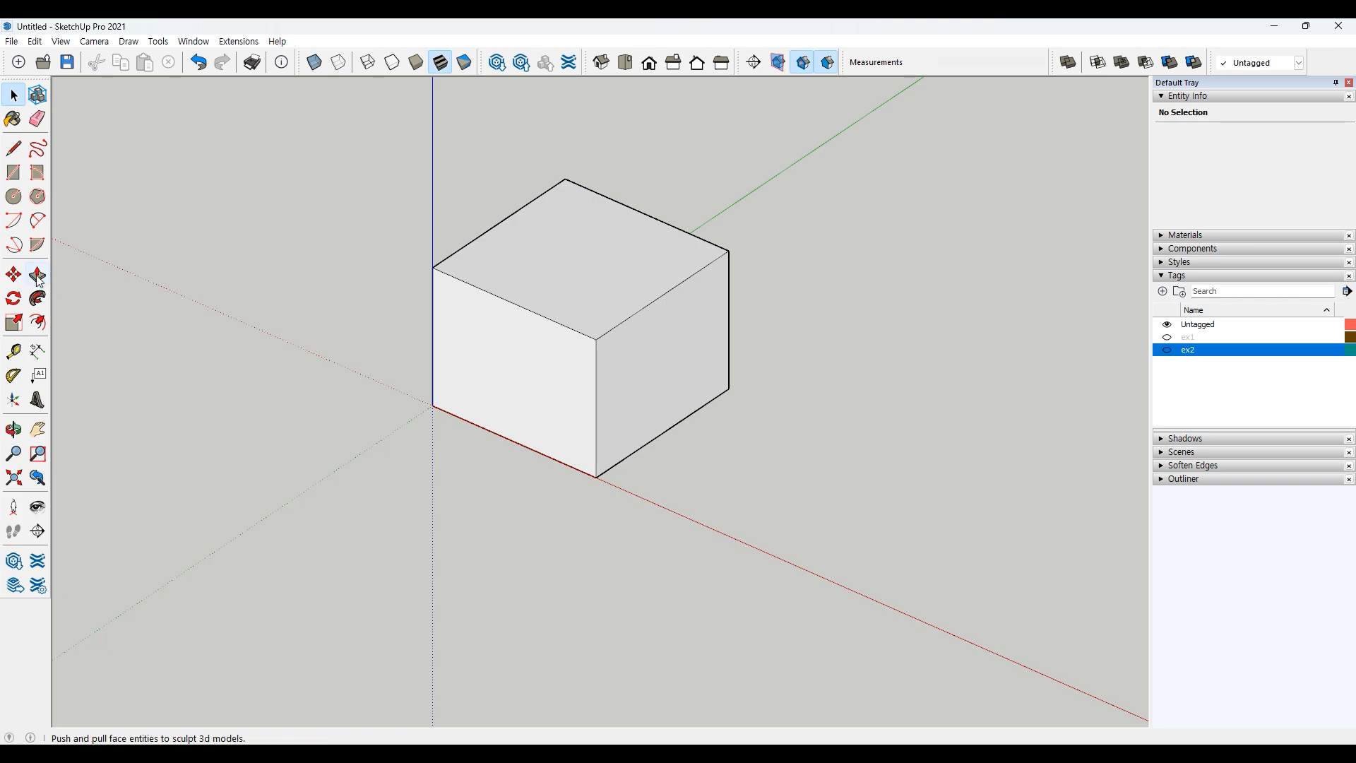
Step: Push the box's top face slightly downward
key("p")
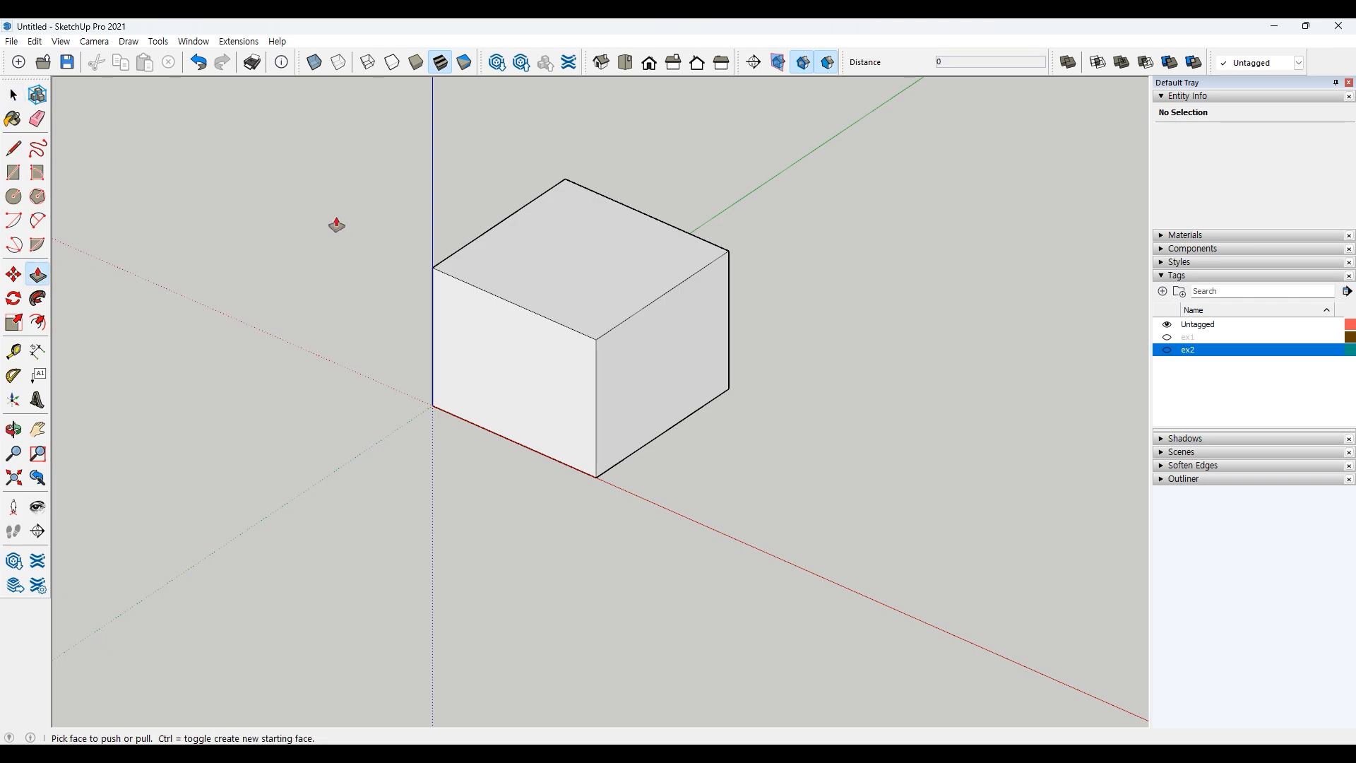
left_click(581, 232)
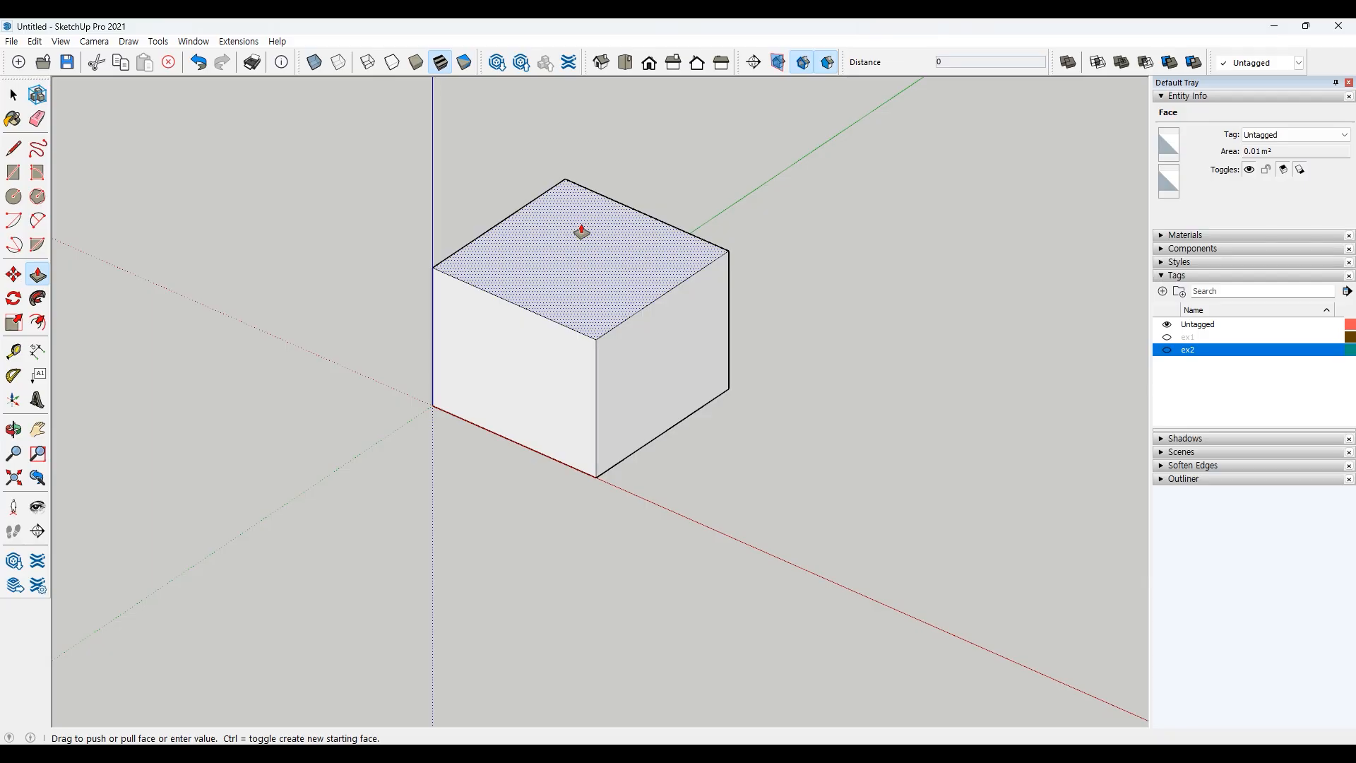
mouse_move(581, 232)
left_mouse_down()
mouse_move(584, 111)
mouse_move(592, 245)
left_mouse_up()
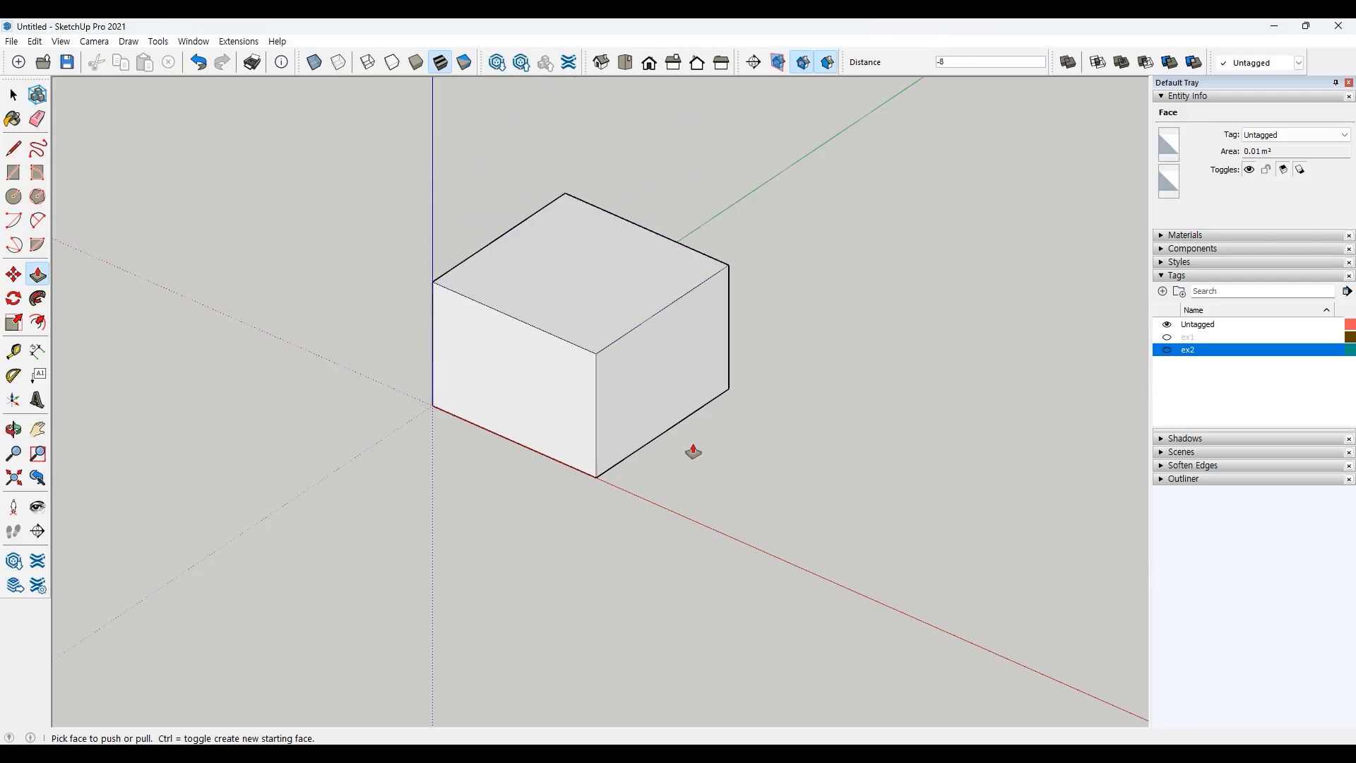
Step: Push the box's side face inward and pull its front face outward
left_click(676, 375)
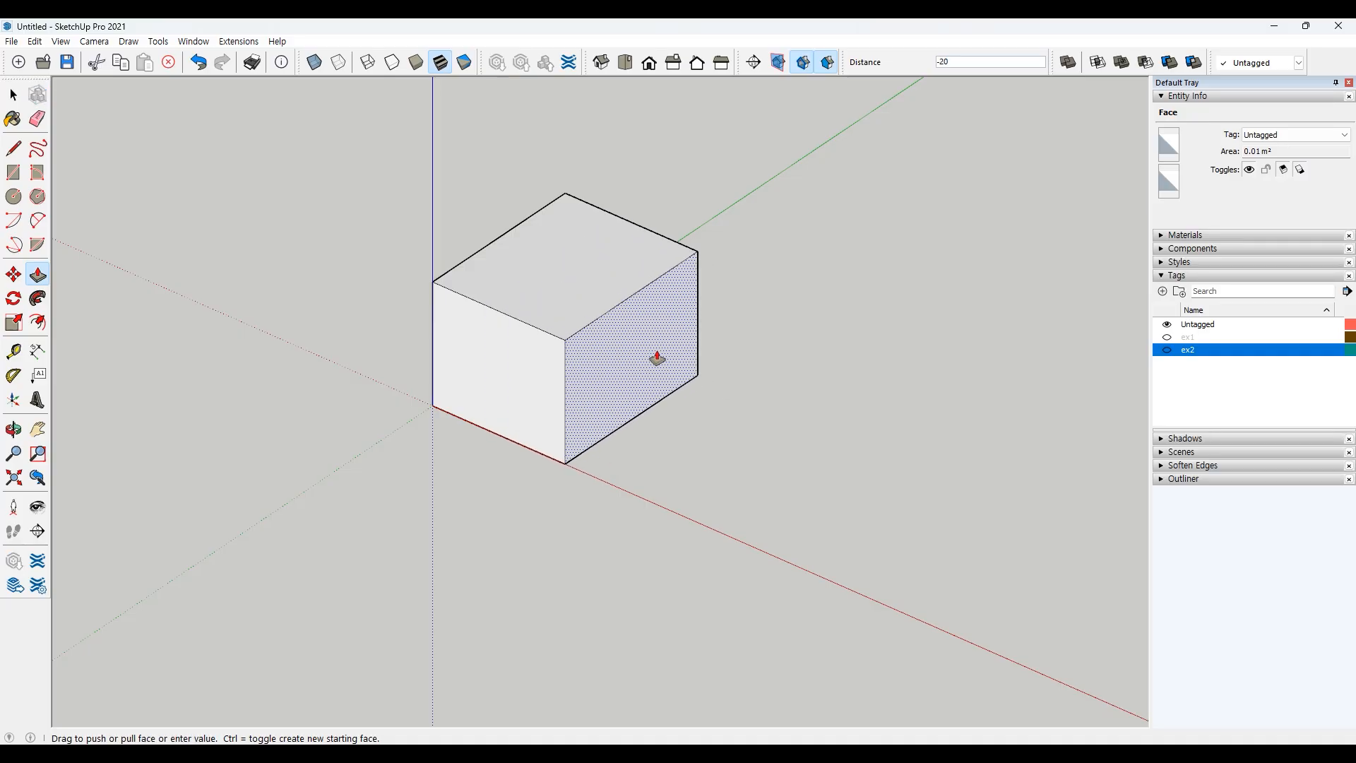
left_click(711, 387)
left_click(499, 401)
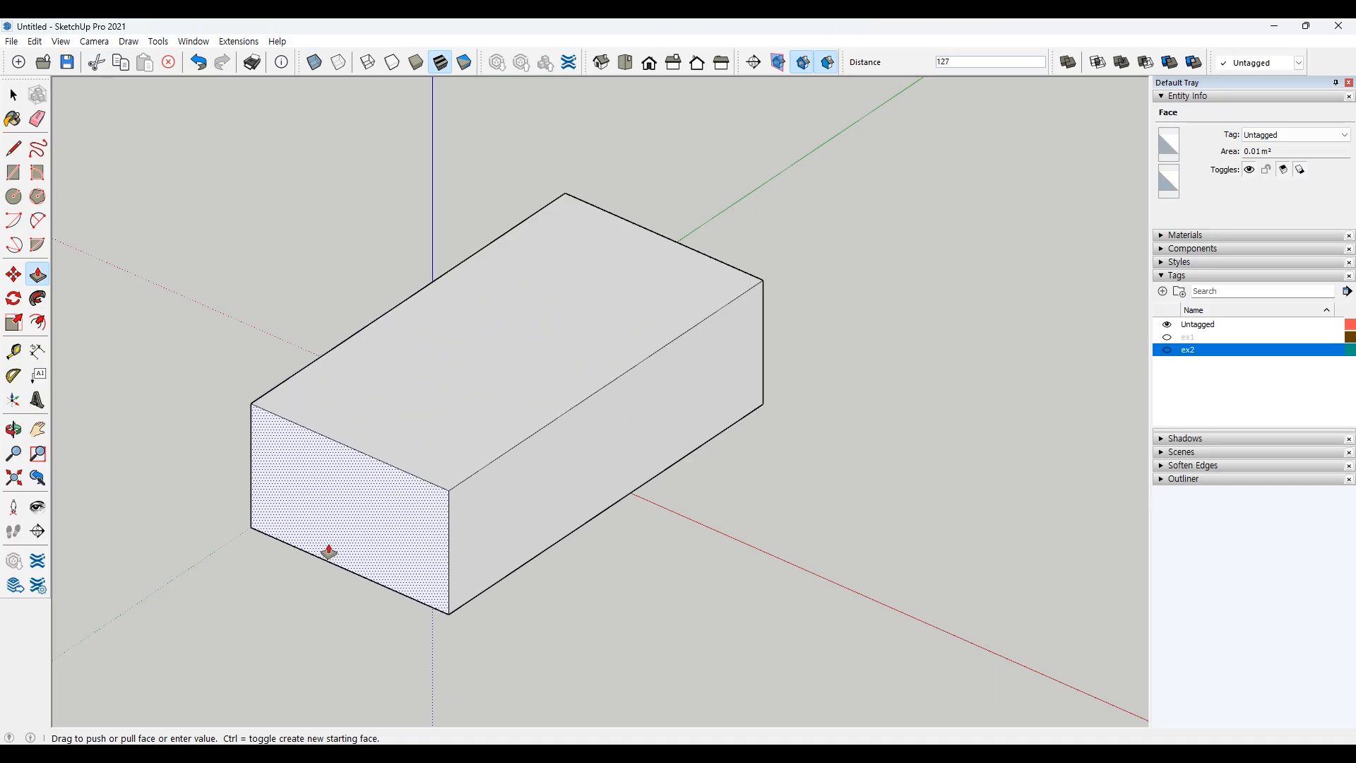
left_click(498, 452)
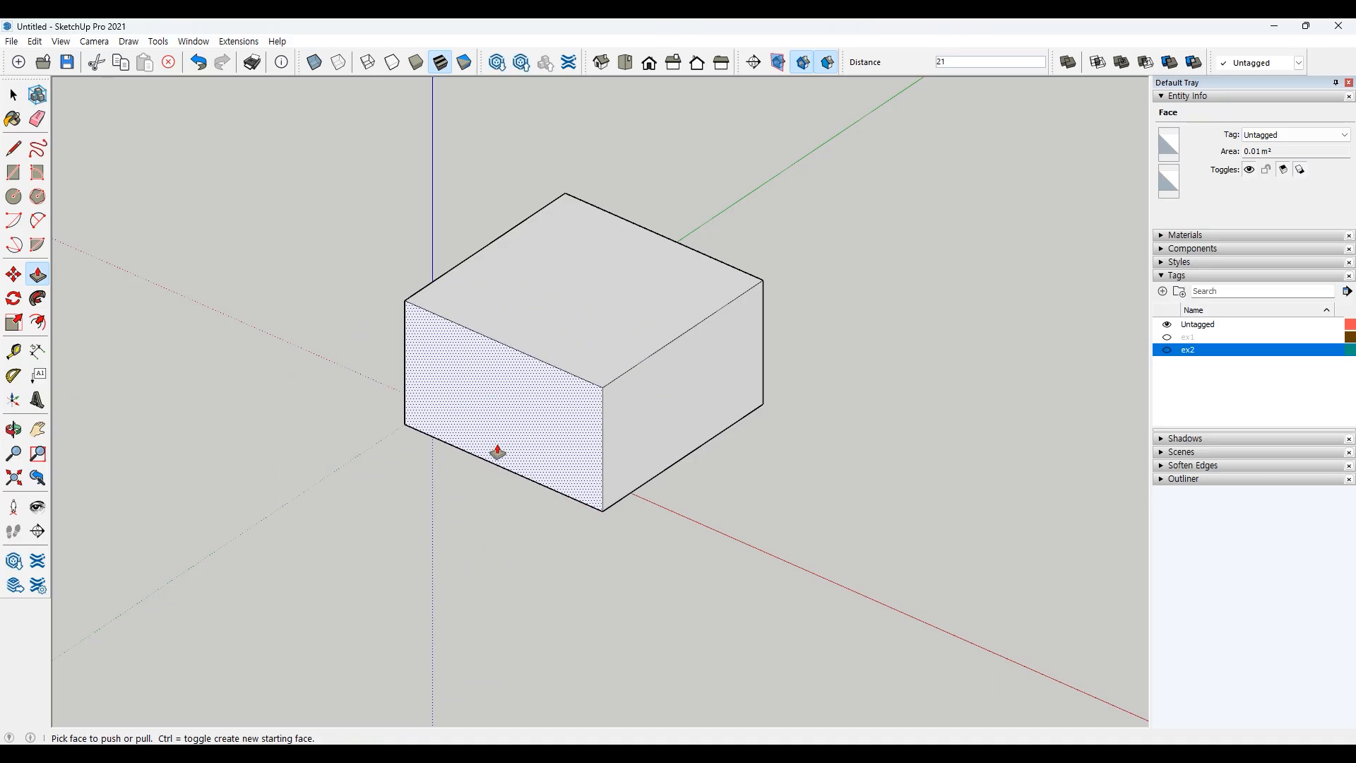
key("space")
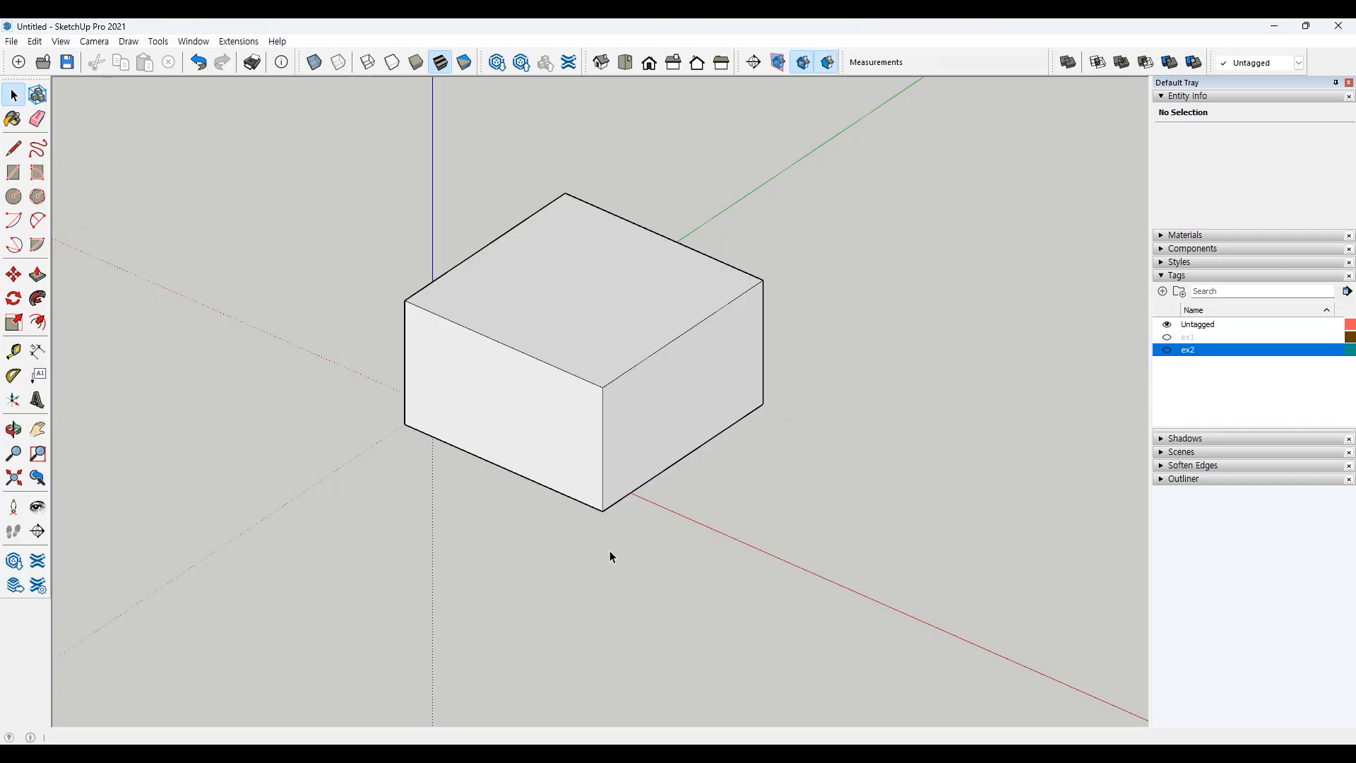
Step: Undo the four push/pull operations back to the flat square
left_click(199, 64)
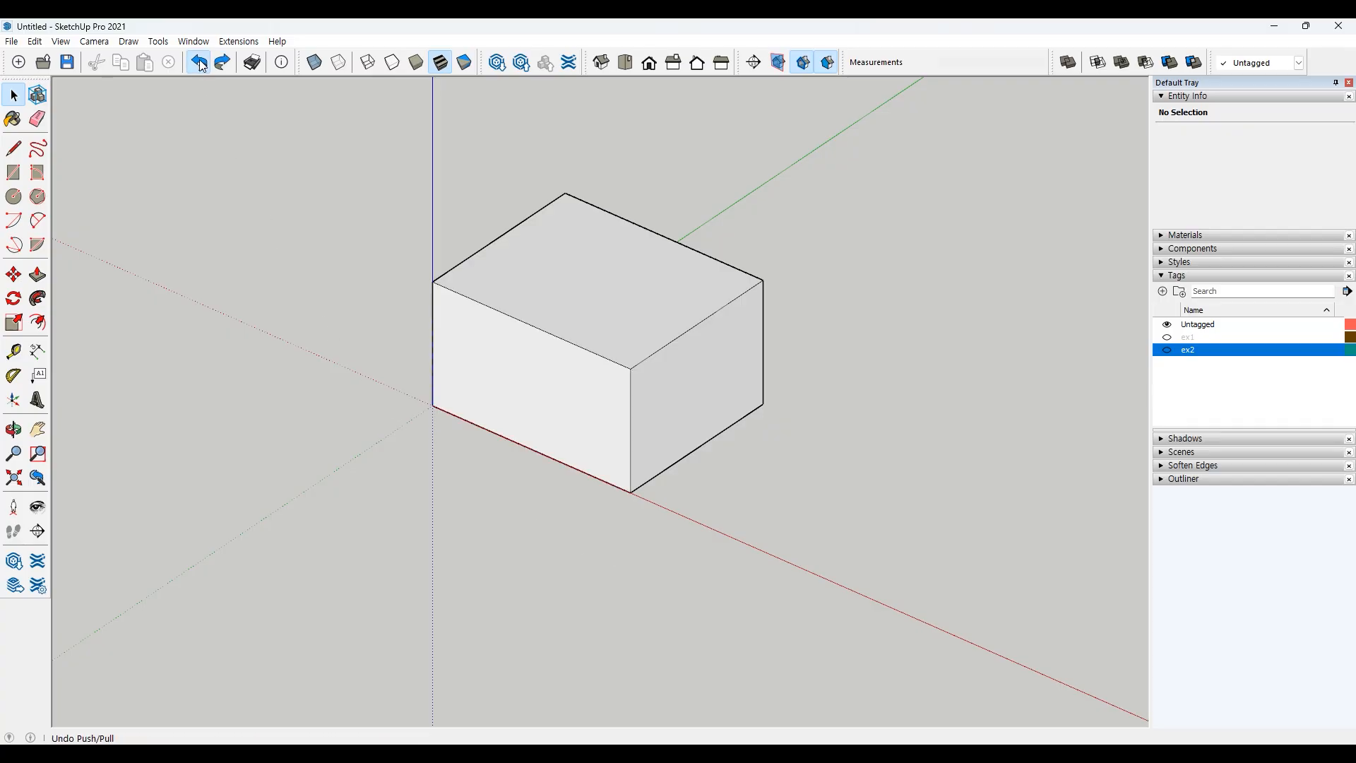
left_click(201, 63)
left_click(201, 63)
left_click(201, 63)
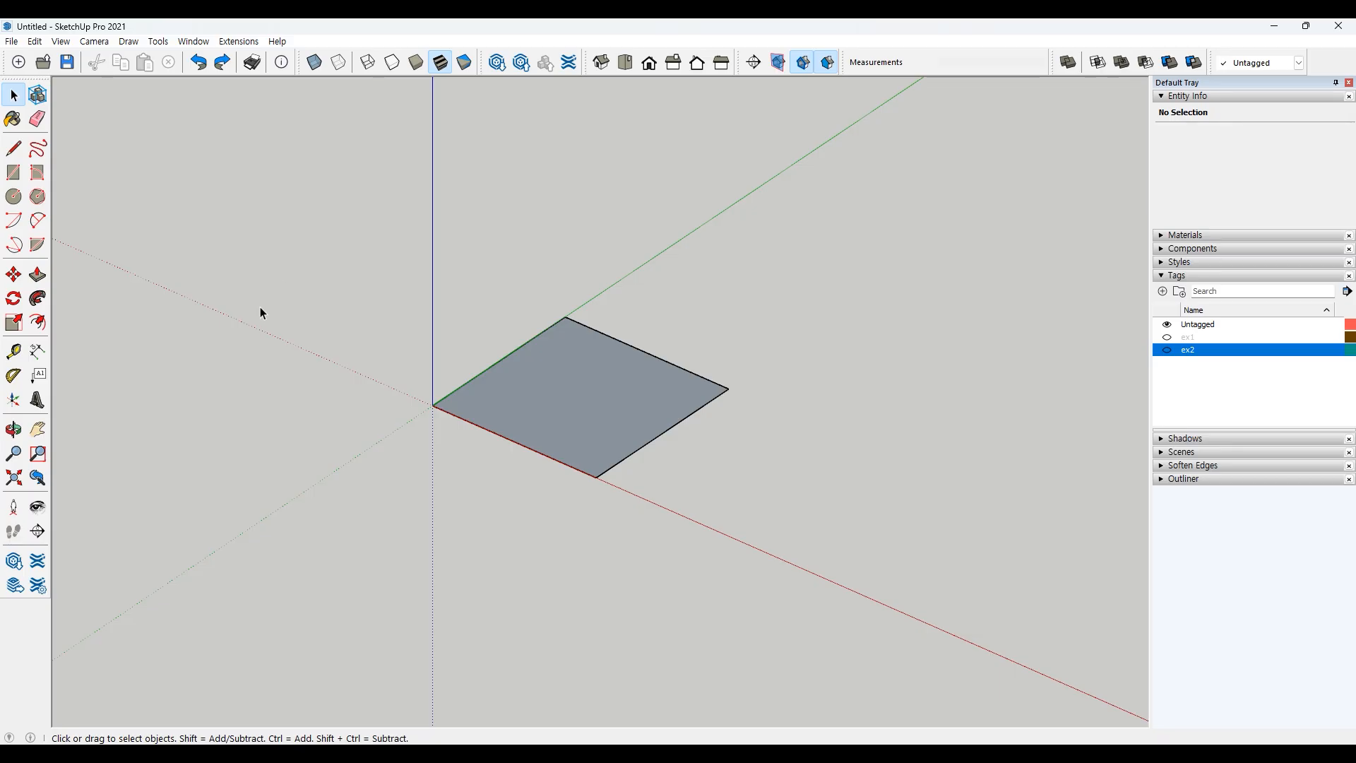
Step: Push/pull the square face upward by a typed distance to form a cube
left_click(37, 275)
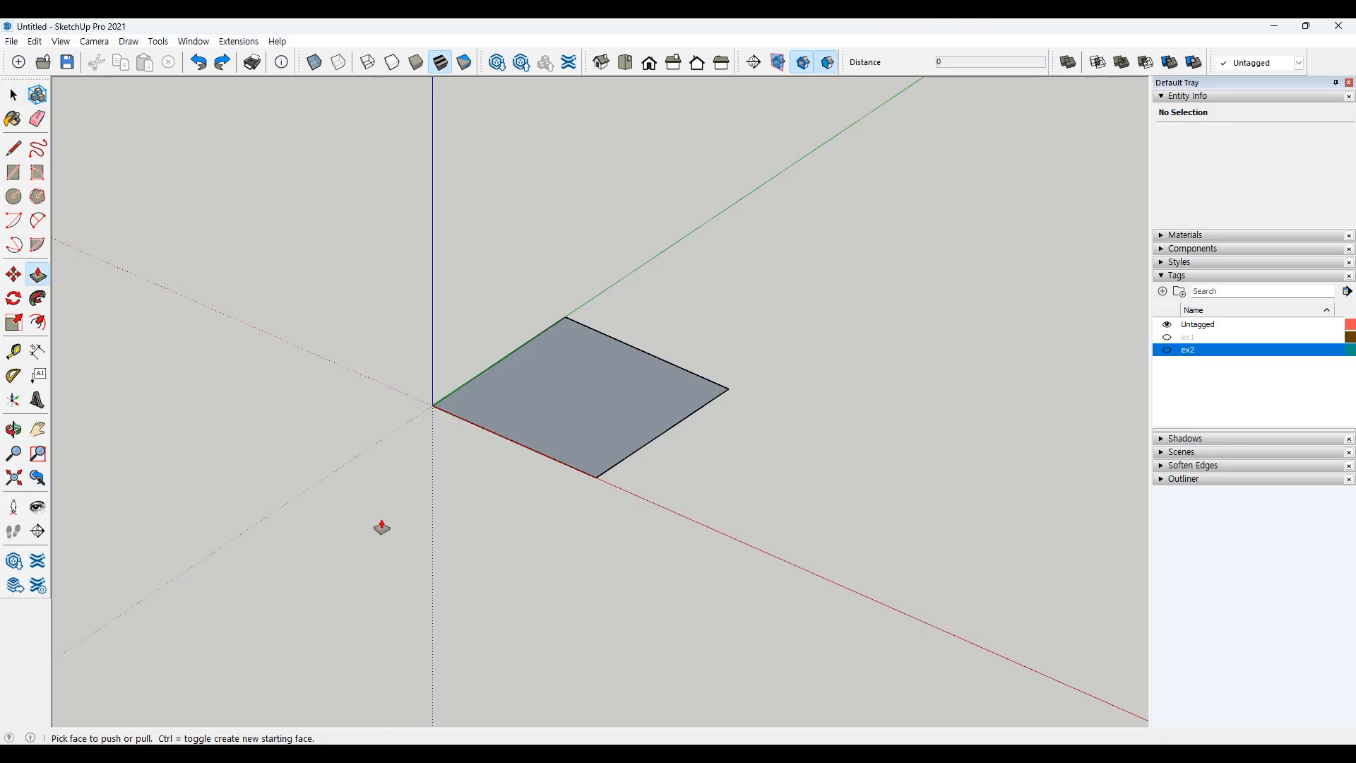
left_click(563, 381)
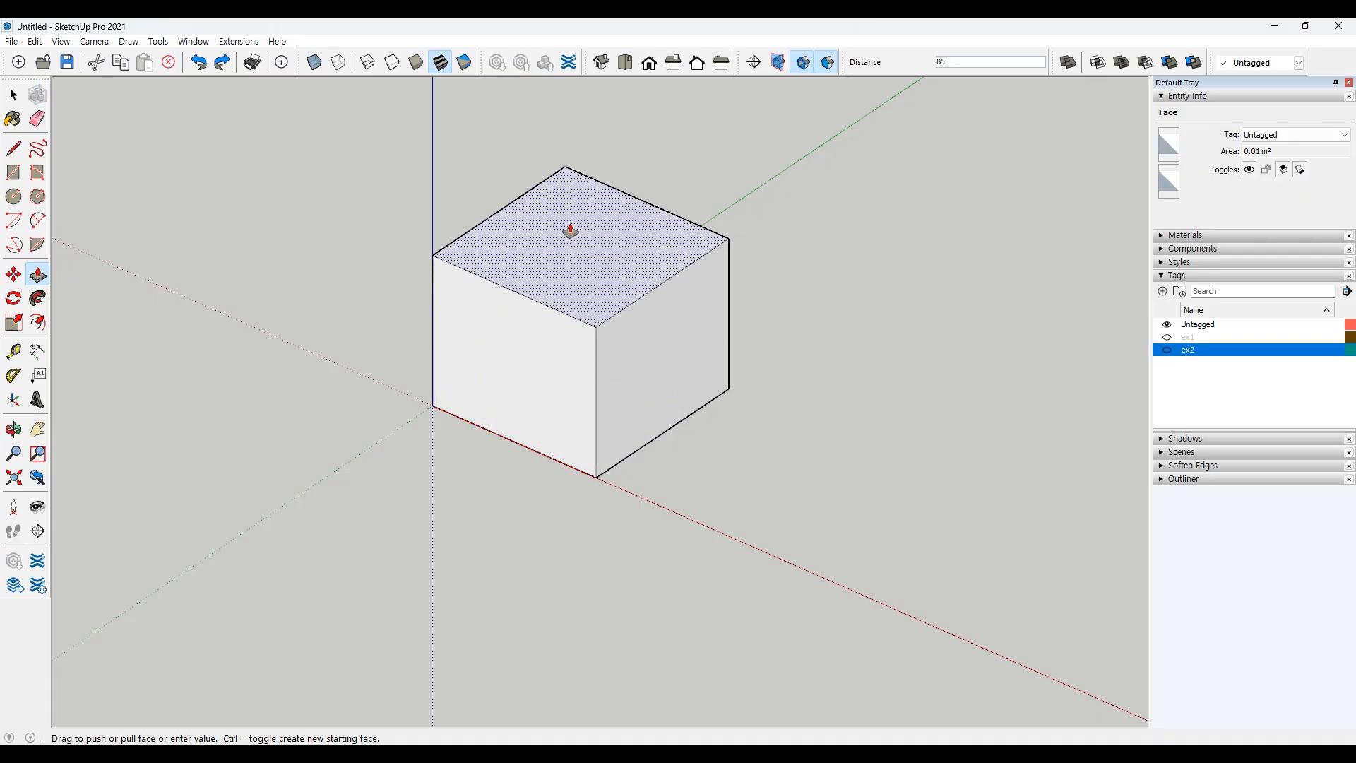
type("10")
key("Return")
key("space")
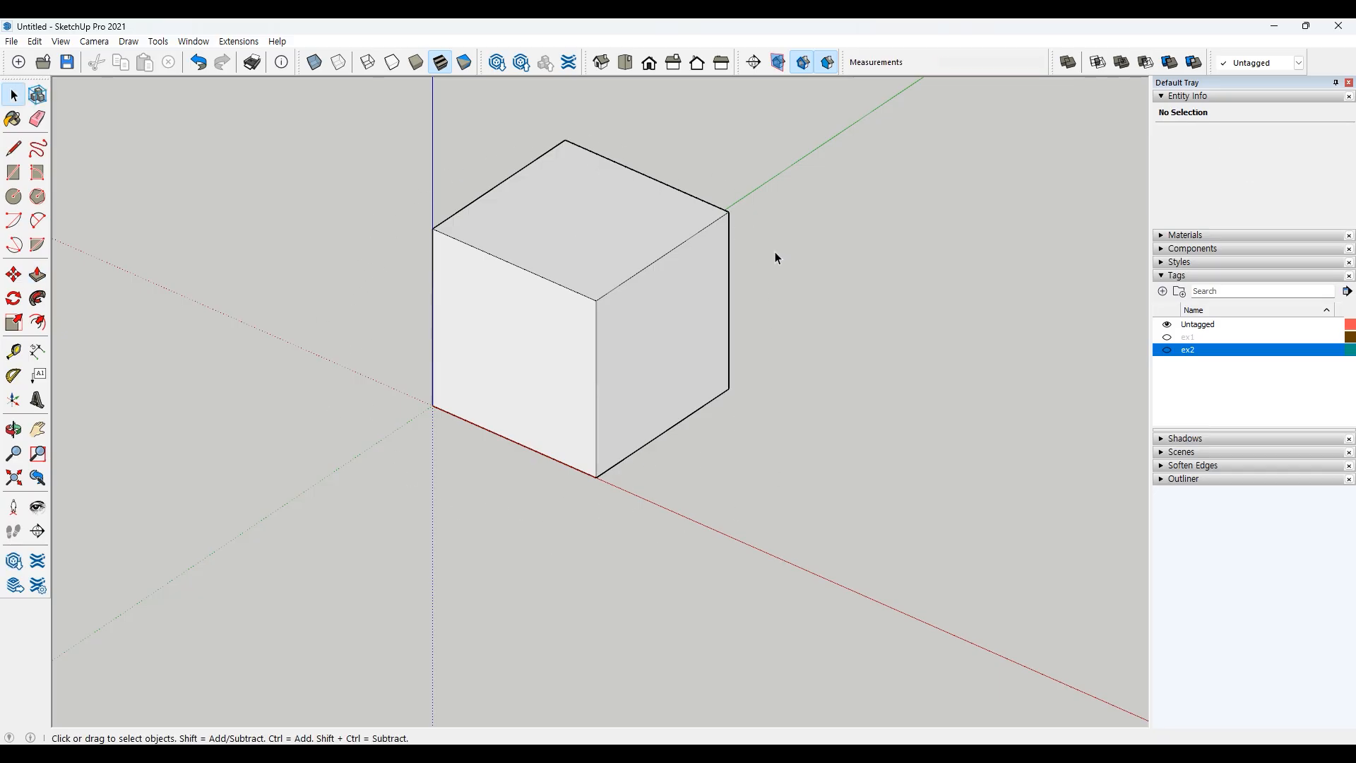
Step: Pull the cube's right side face outward with Push/Pull by a typed distance to lengthen the box
middle_click_drag(844, 361, 805, 411, "shift")
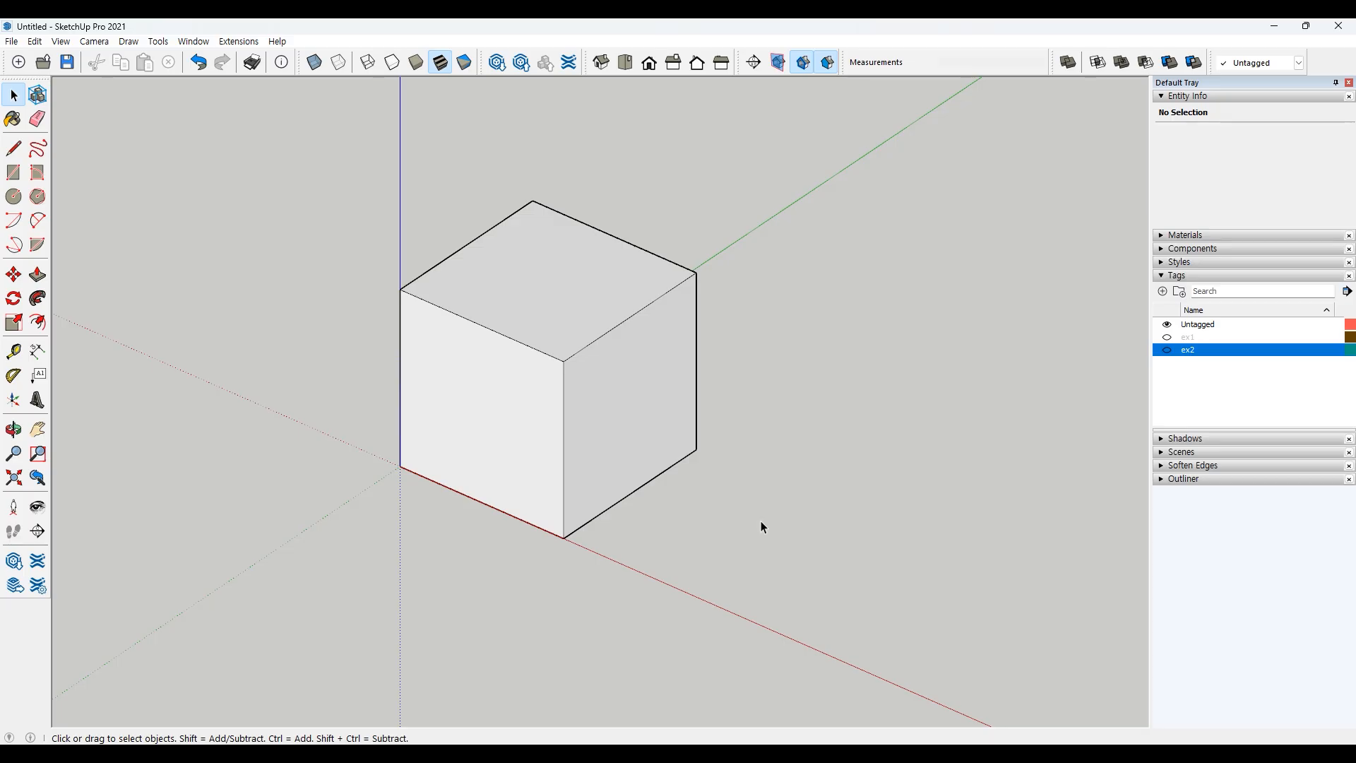
key("p")
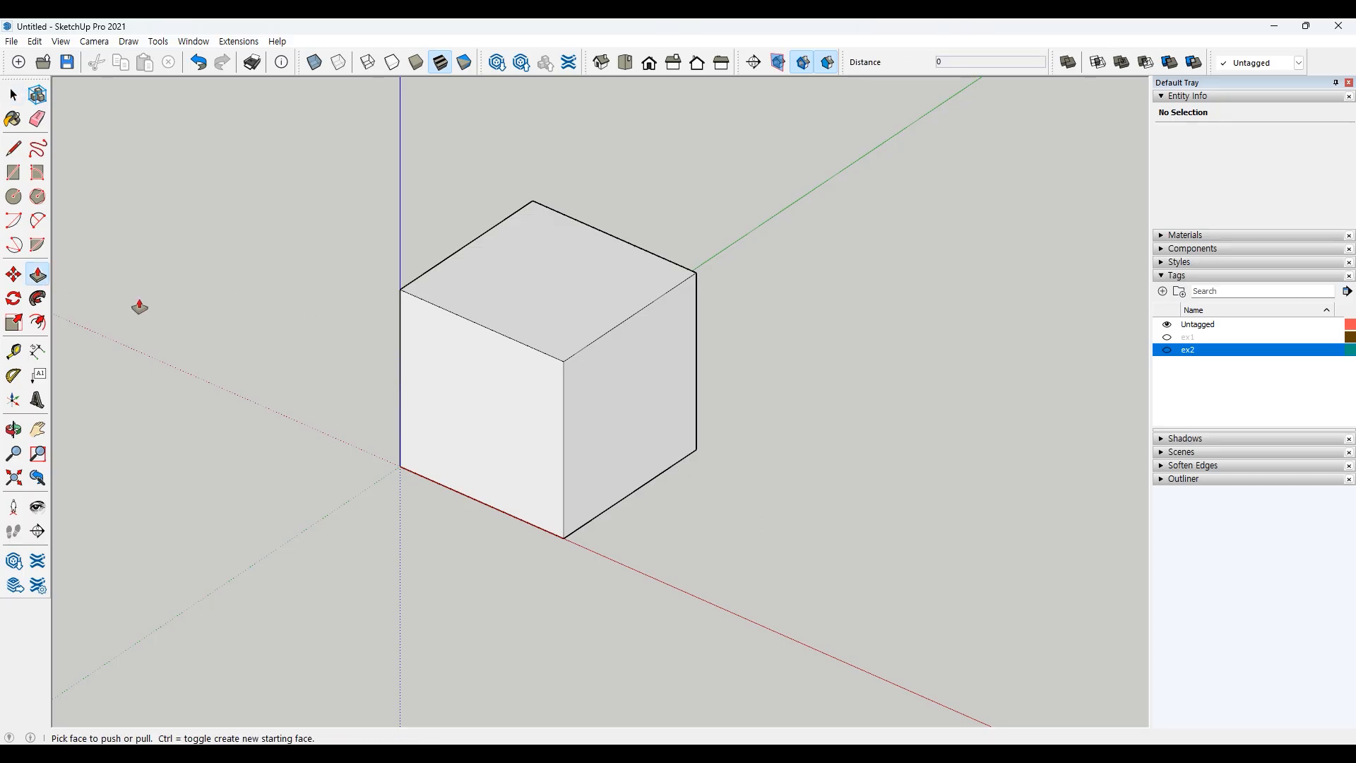
left_click_drag(664, 414, 791, 469)
type("1")
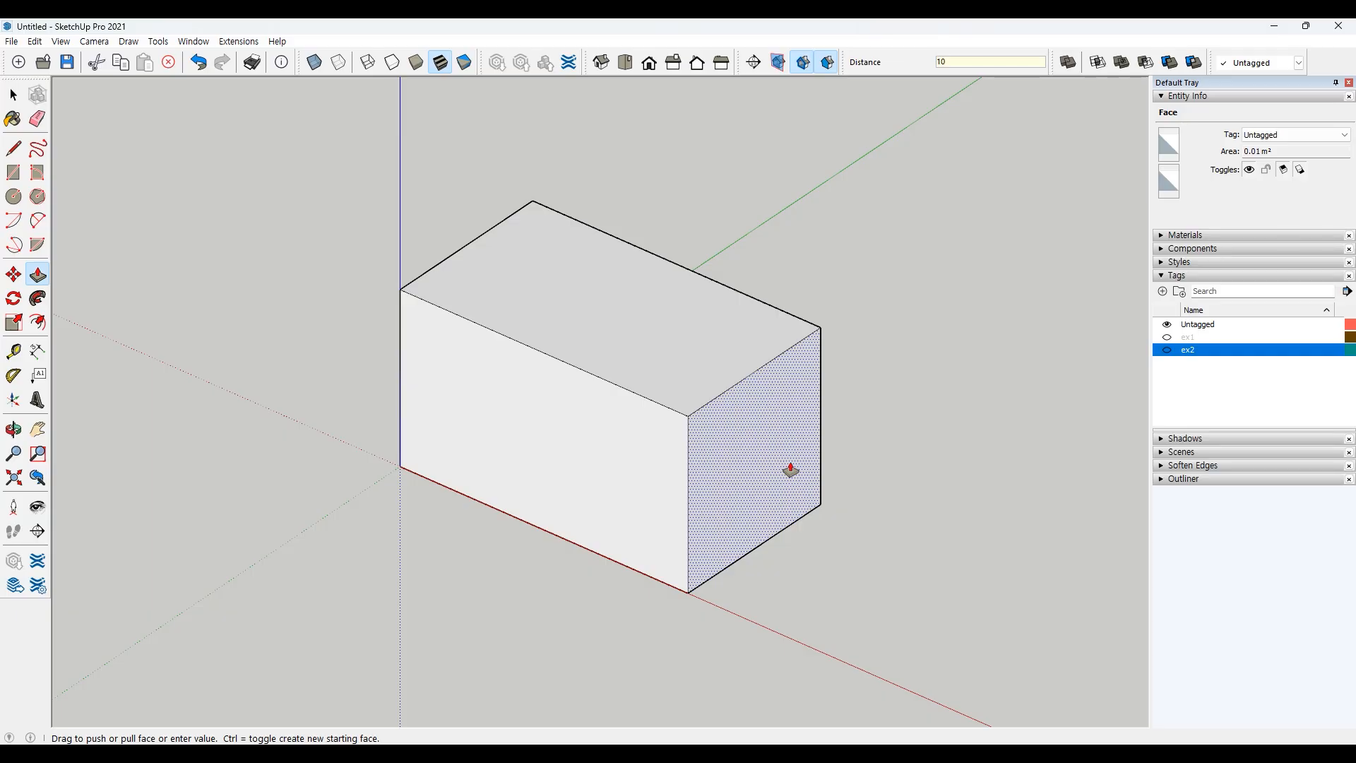
key("Return")
Step: Pull the box's front face outward by 100
left_click_drag(554, 478, 463, 543)
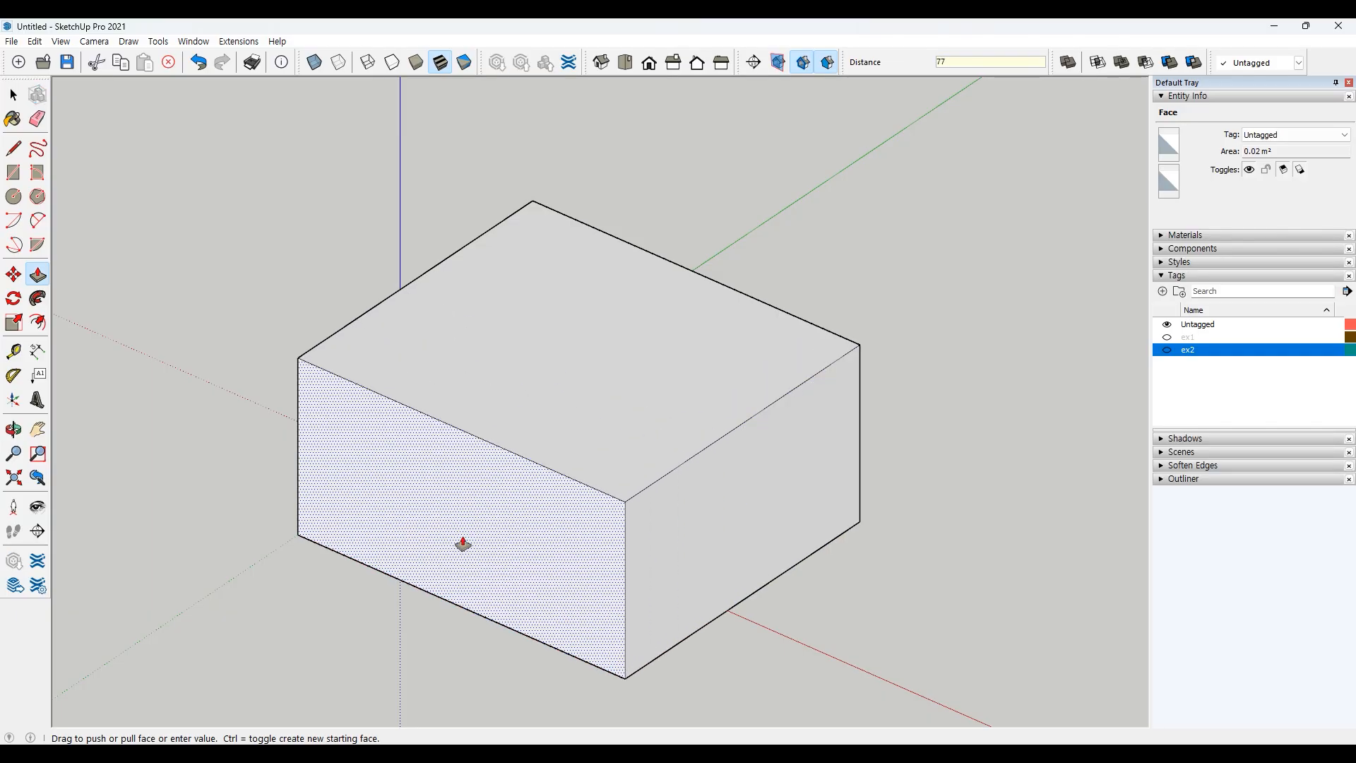
type("100")
key("Return")
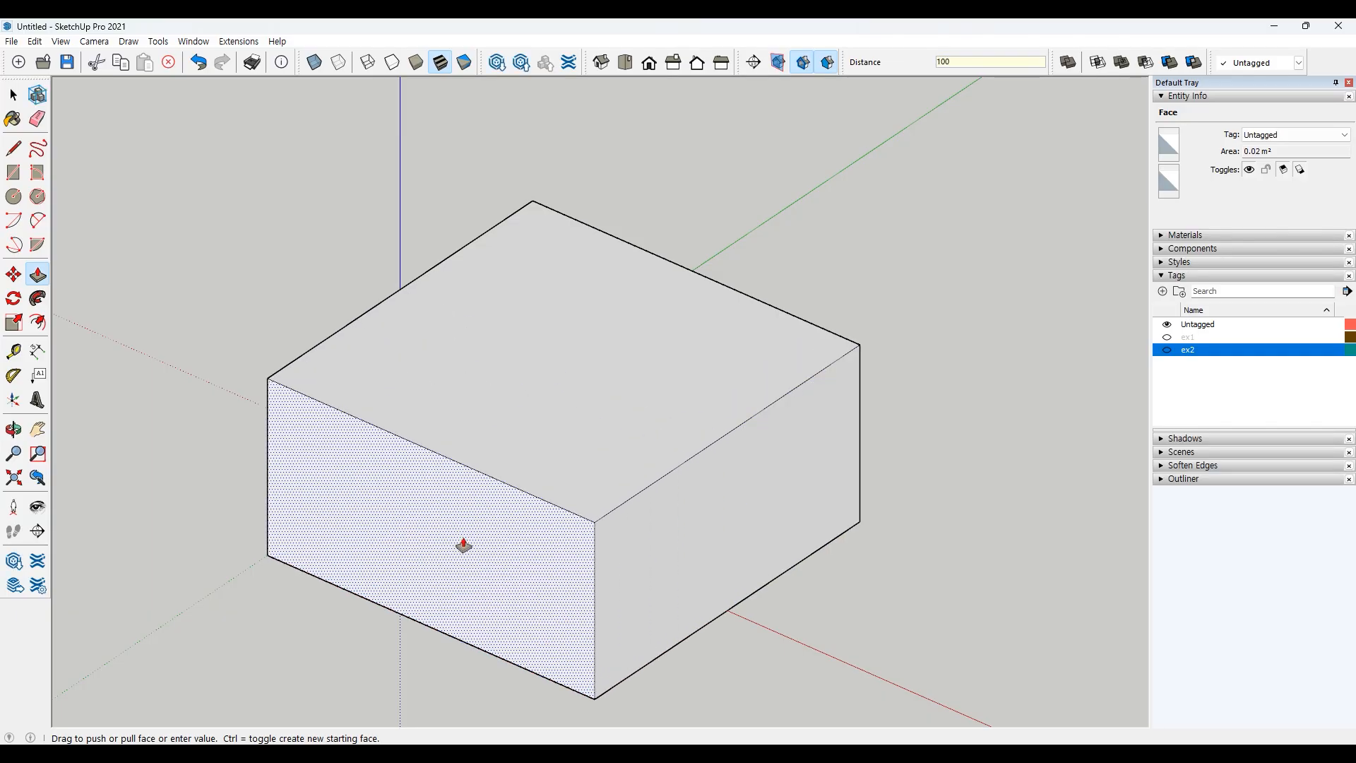
key("space")
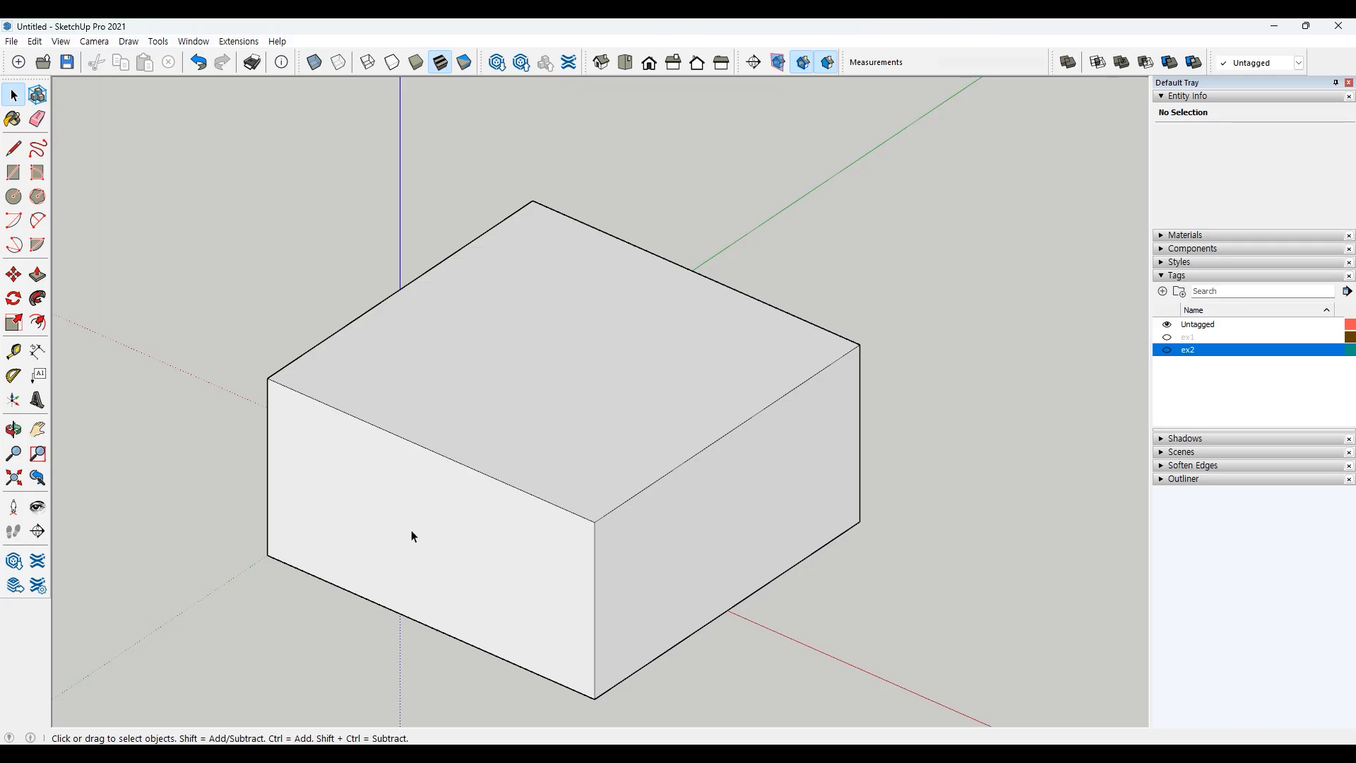
Step: Push the front face back inward by 100
key("p")
left_click_drag(413, 530, 462, 489)
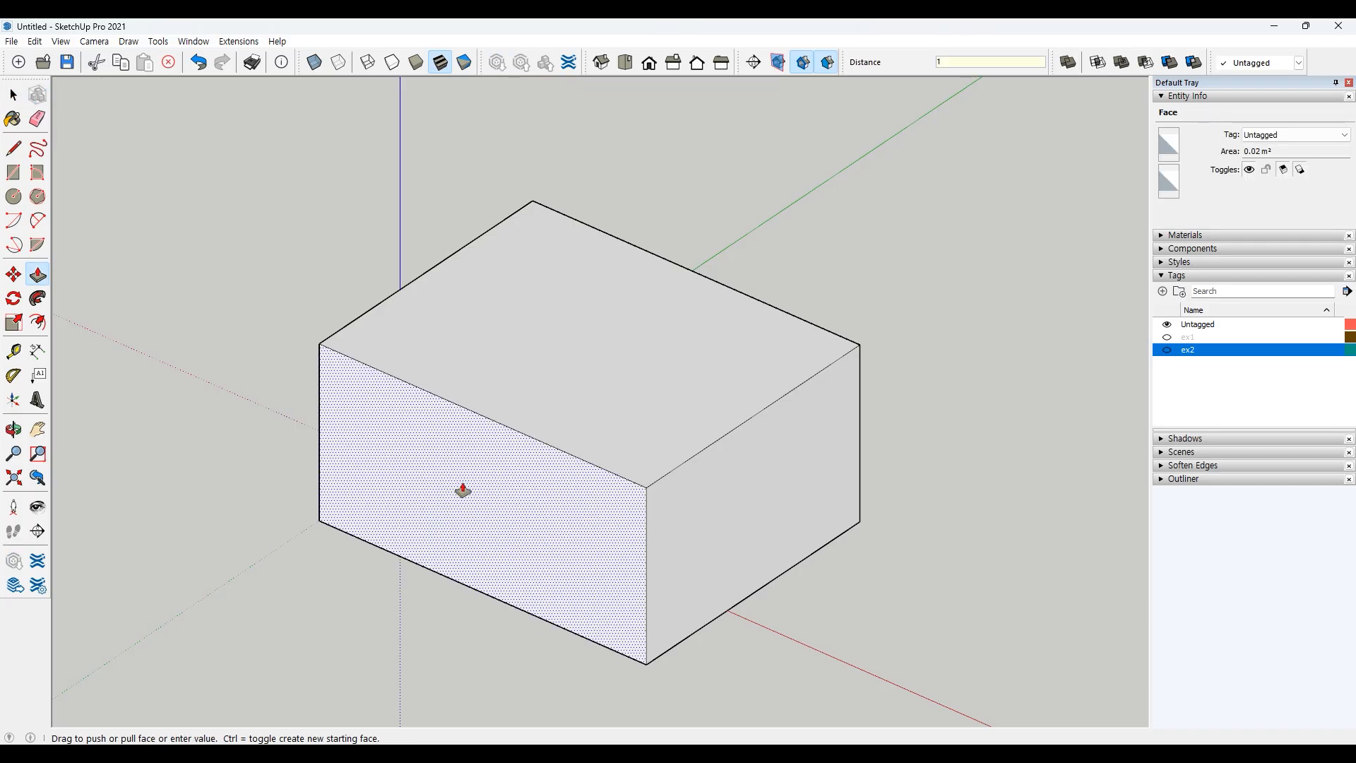
type("100")
key("Return")
Step: Push the right side face back inward by 100 to restore the cube
left_click(776, 506)
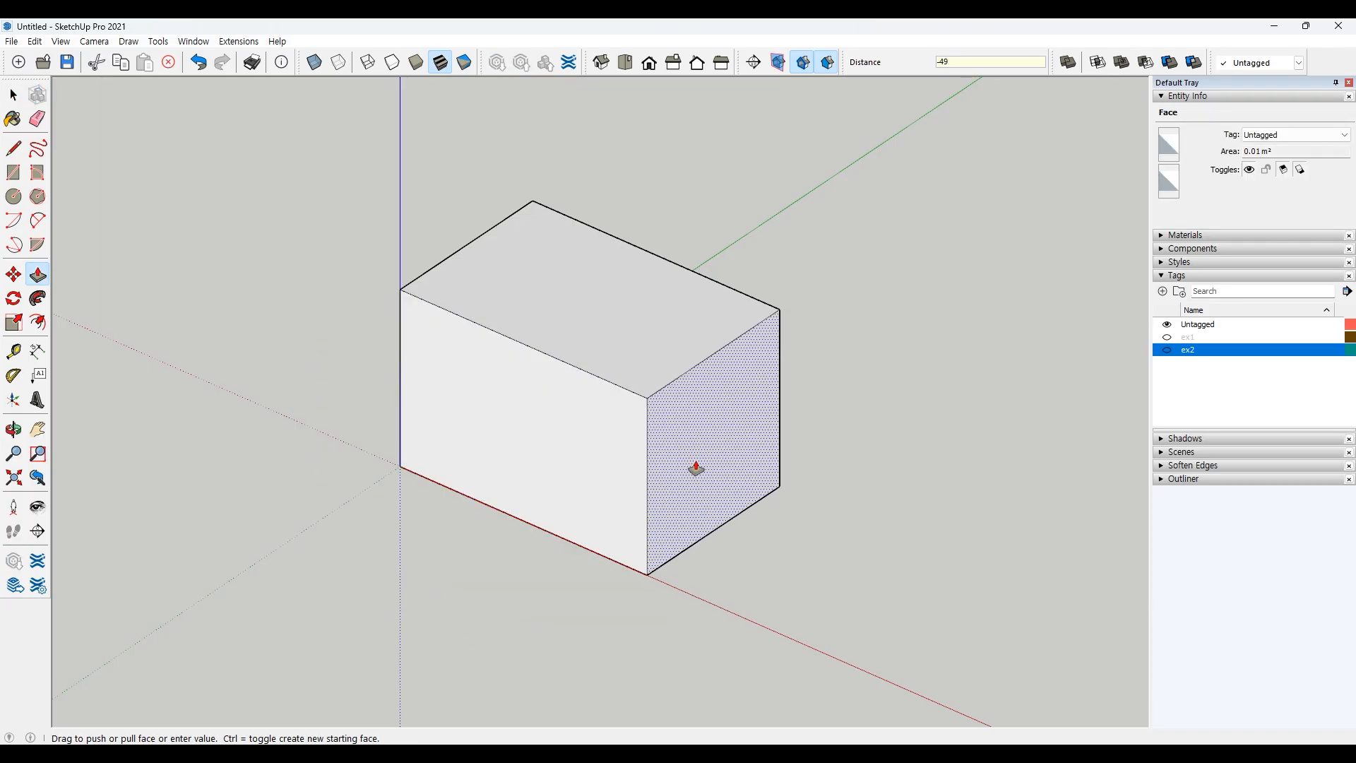
type("100")
key("Return")
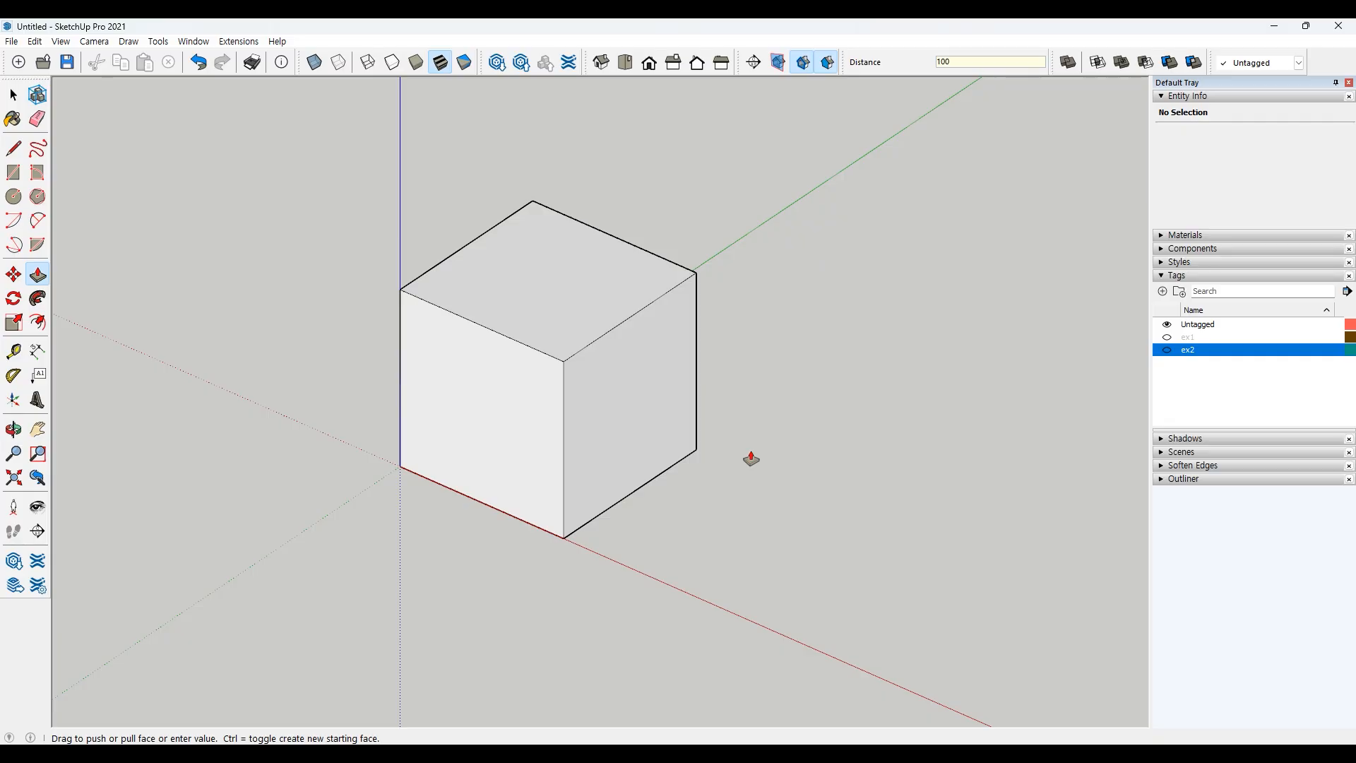
key("space")
Step: Practise selecting the cube's top face and edges, adding and removing entities from the selection
middle_click_drag(746, 459, 777, 446, "shift")
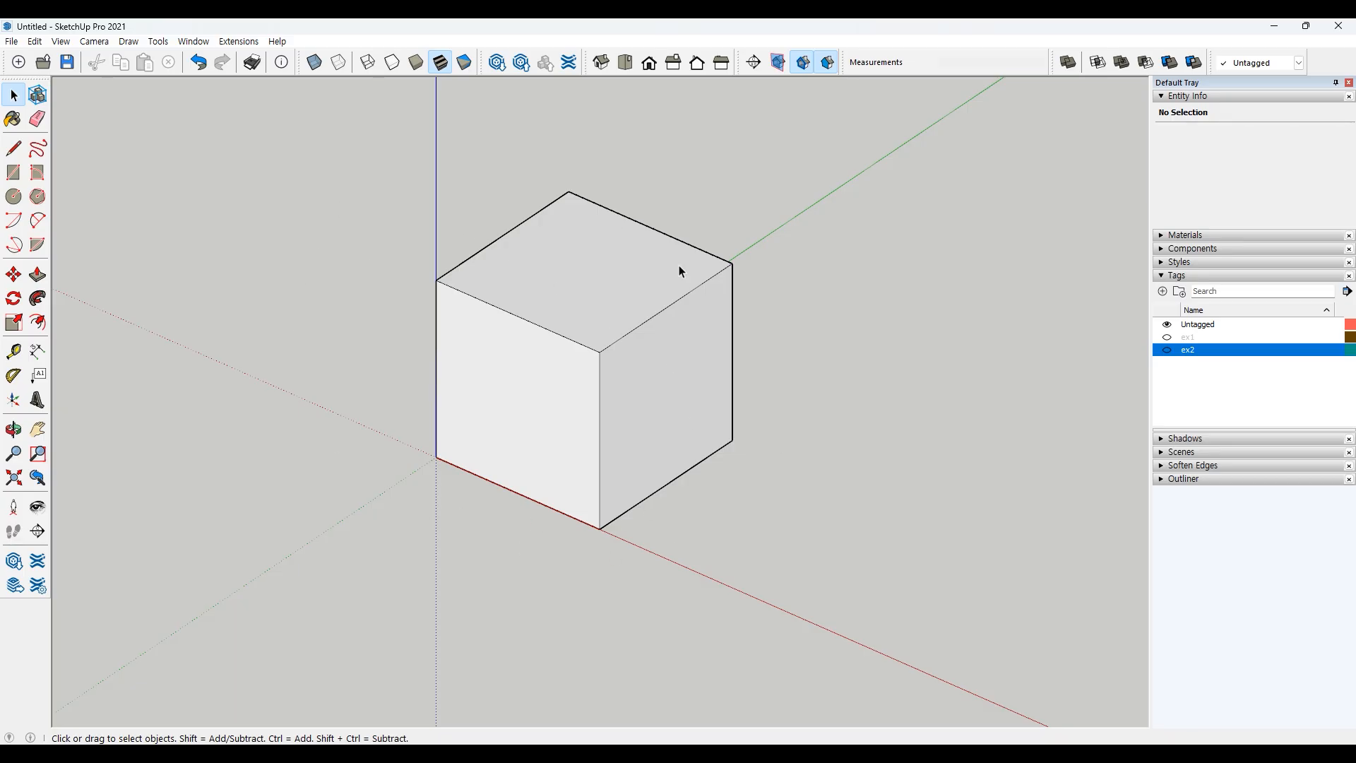
left_click(582, 294)
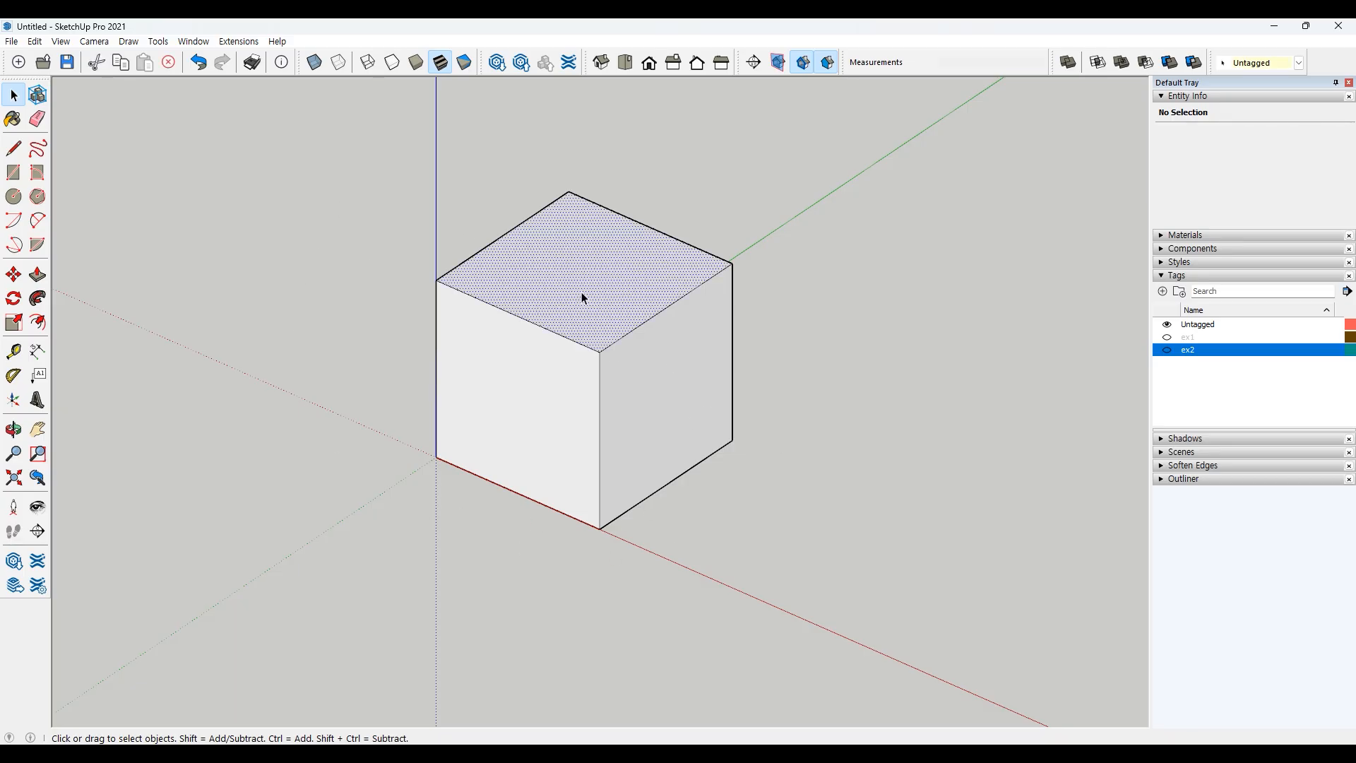
left_click(621, 337)
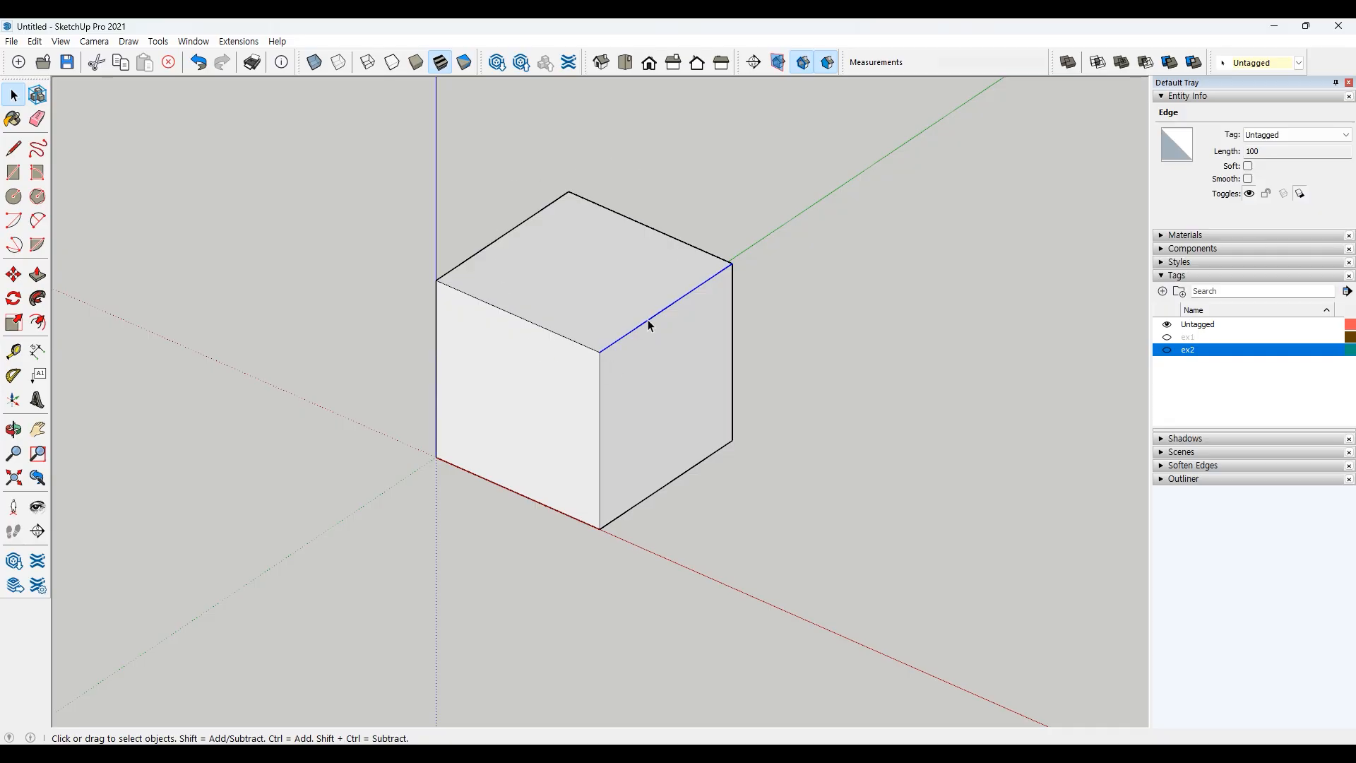
left_click(590, 276, "ctrl")
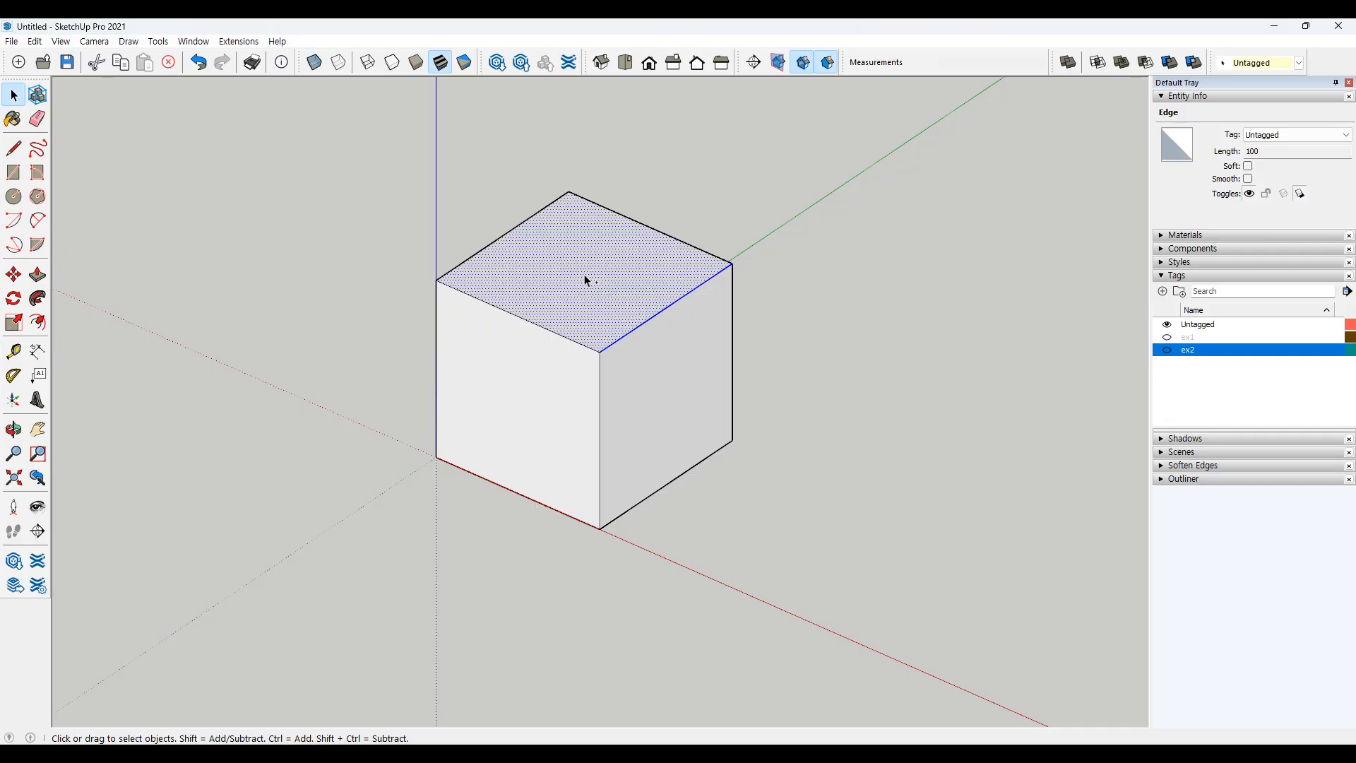
left_click(532, 322, "ctrl")
left_click(497, 241, "ctrl")
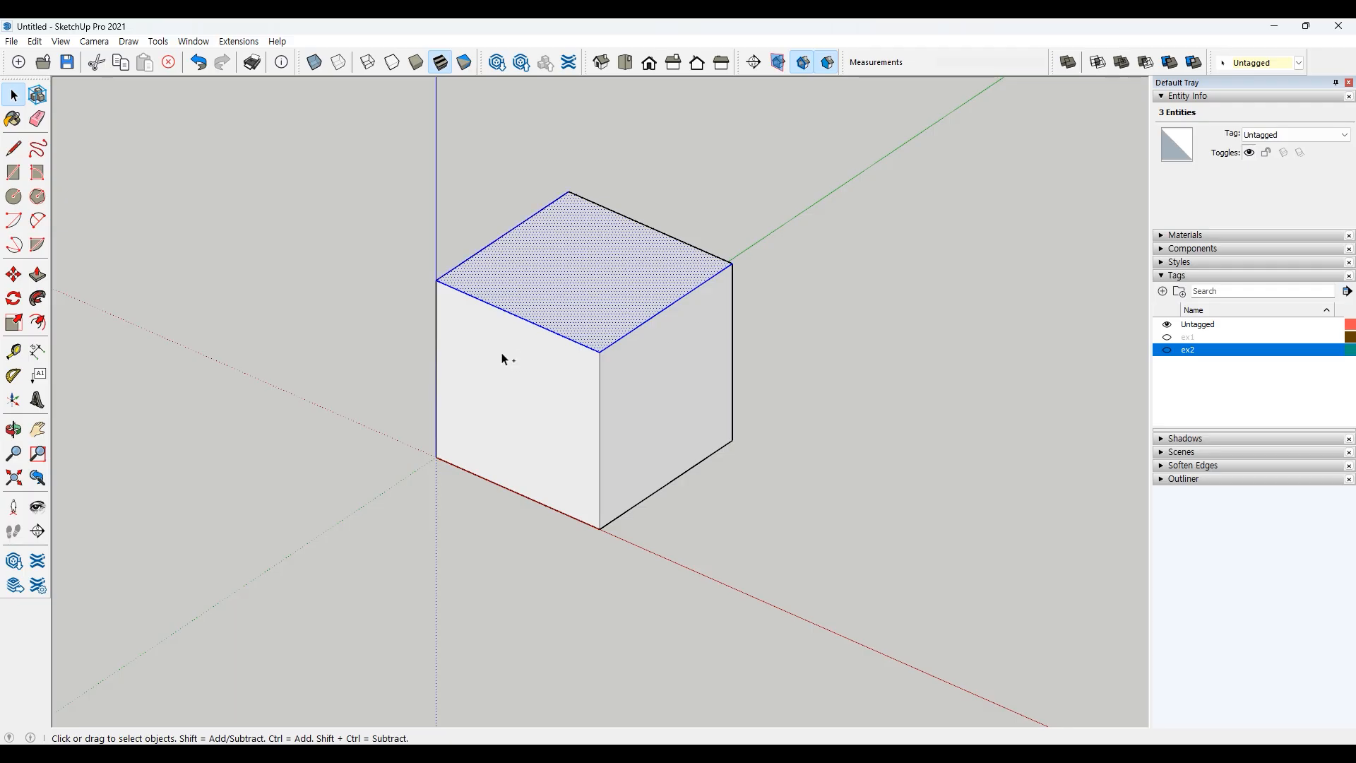
left_click(537, 370, "ctrl")
left_click(600, 378, "ctrl")
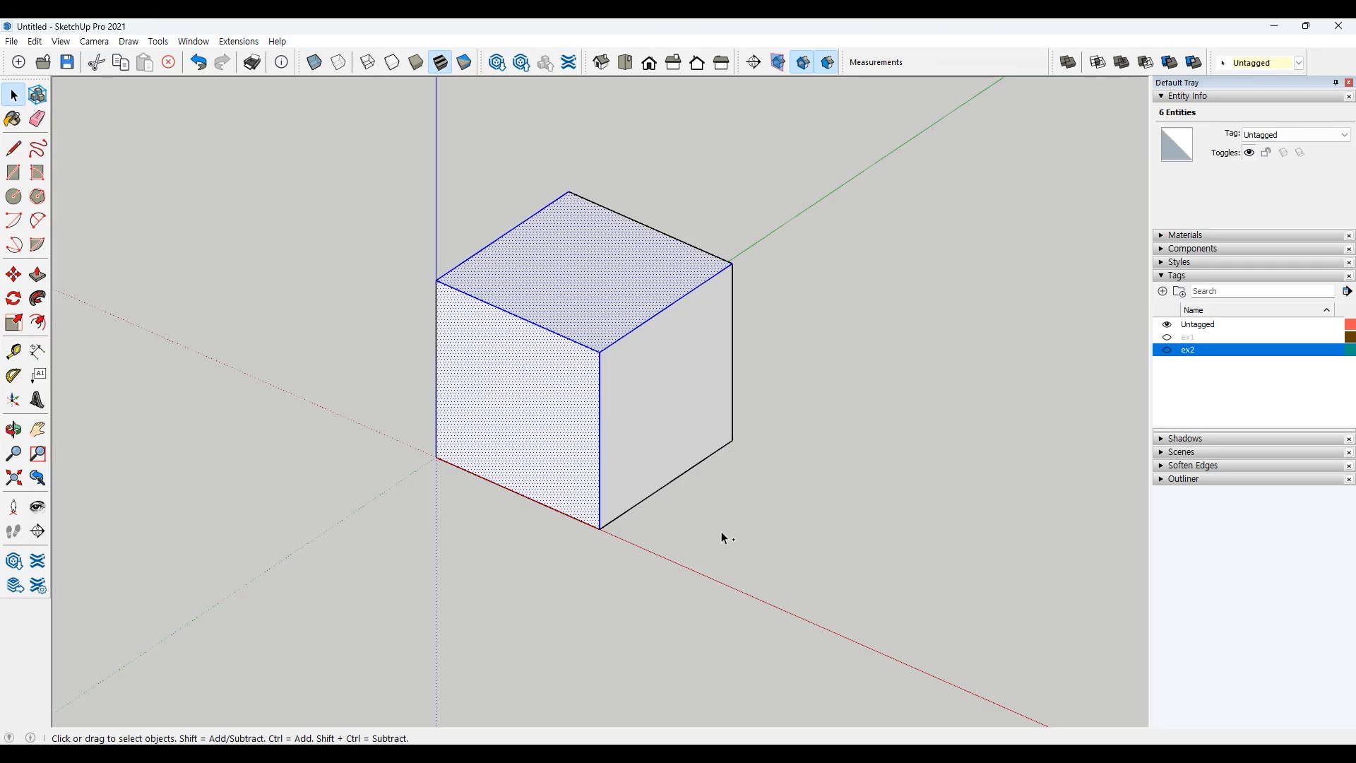
left_click(500, 431, "shift")
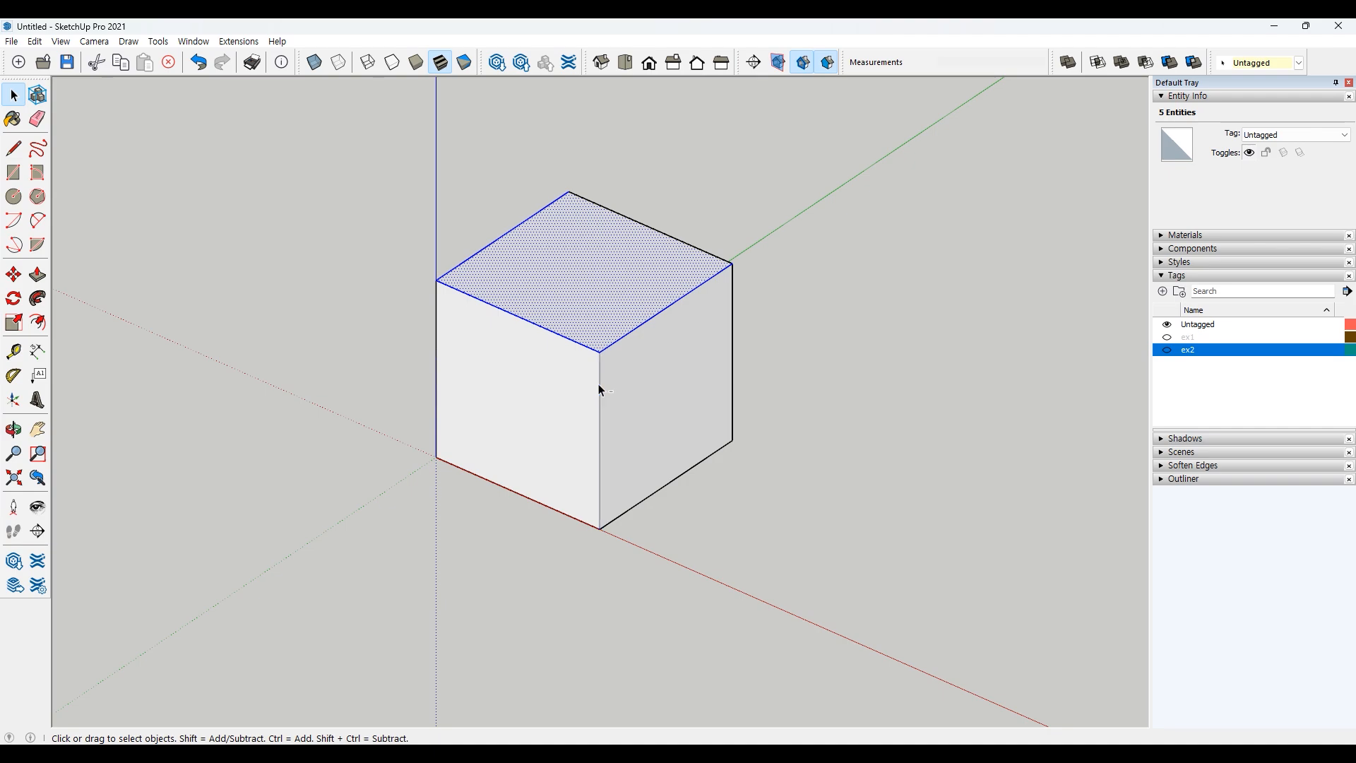
Step: Practise selecting single edges and faces of the cube with add and subtract selection, then clear the selection
left_click(558, 334, "shift")
left_click(503, 236, "shift")
left_click(551, 266, "shift")
left_click(585, 455, "shift")
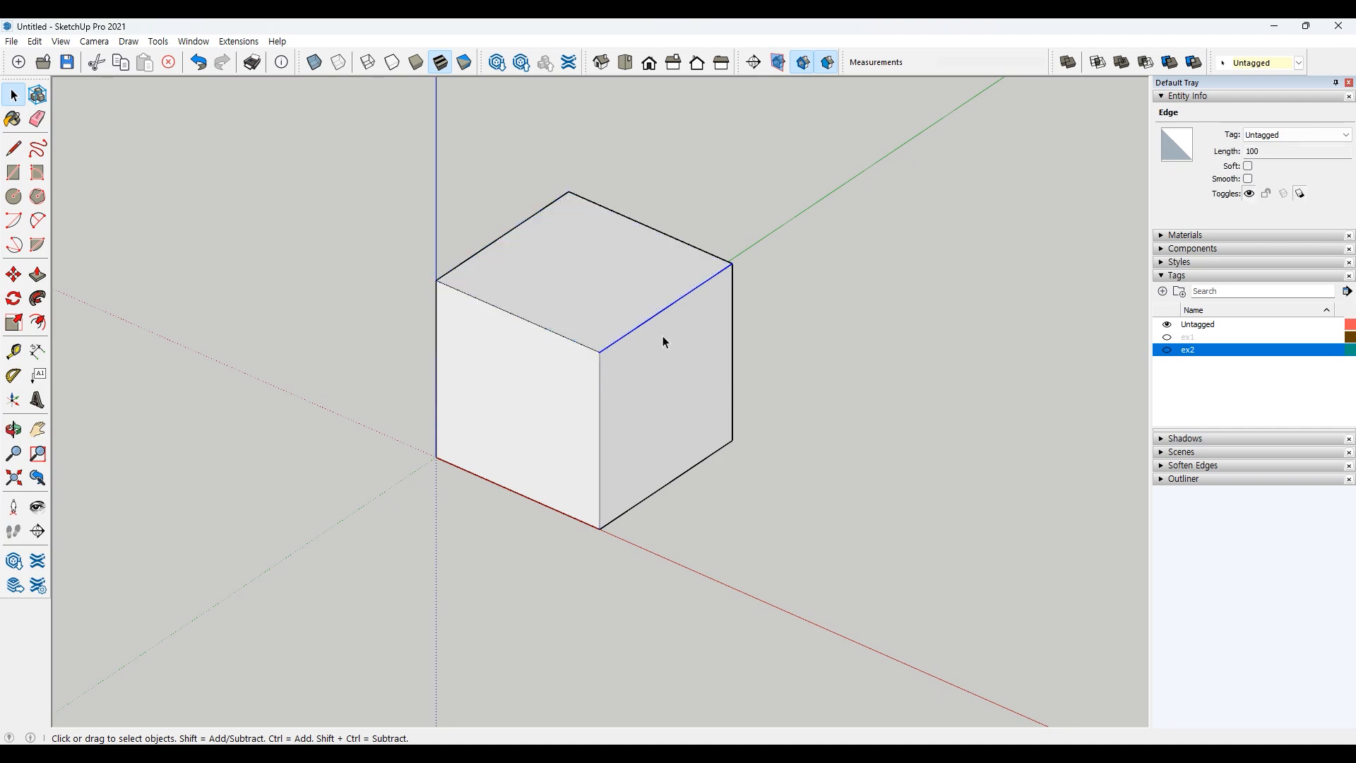
left_click(586, 299, "shift")
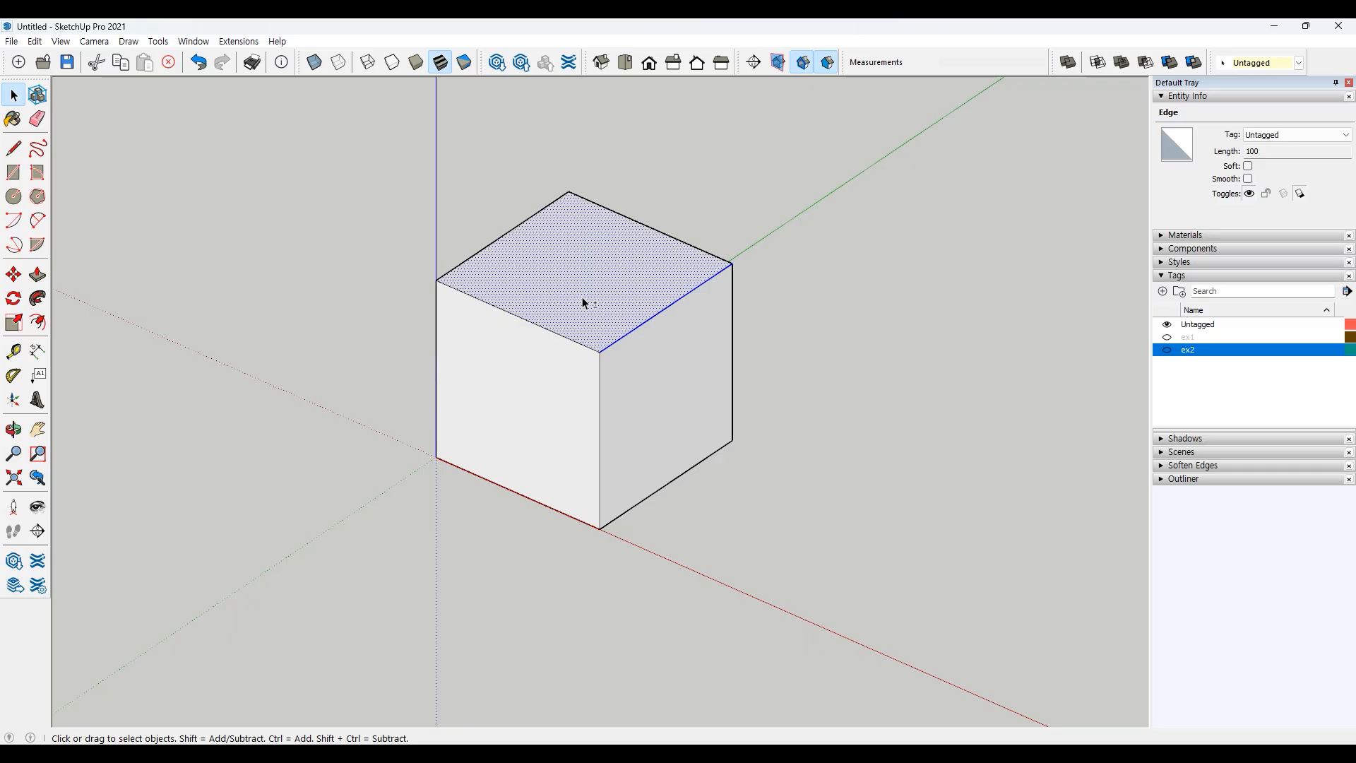
left_click(569, 338, "shift")
left_click(569, 371, "shift")
left_click(599, 378, "shift")
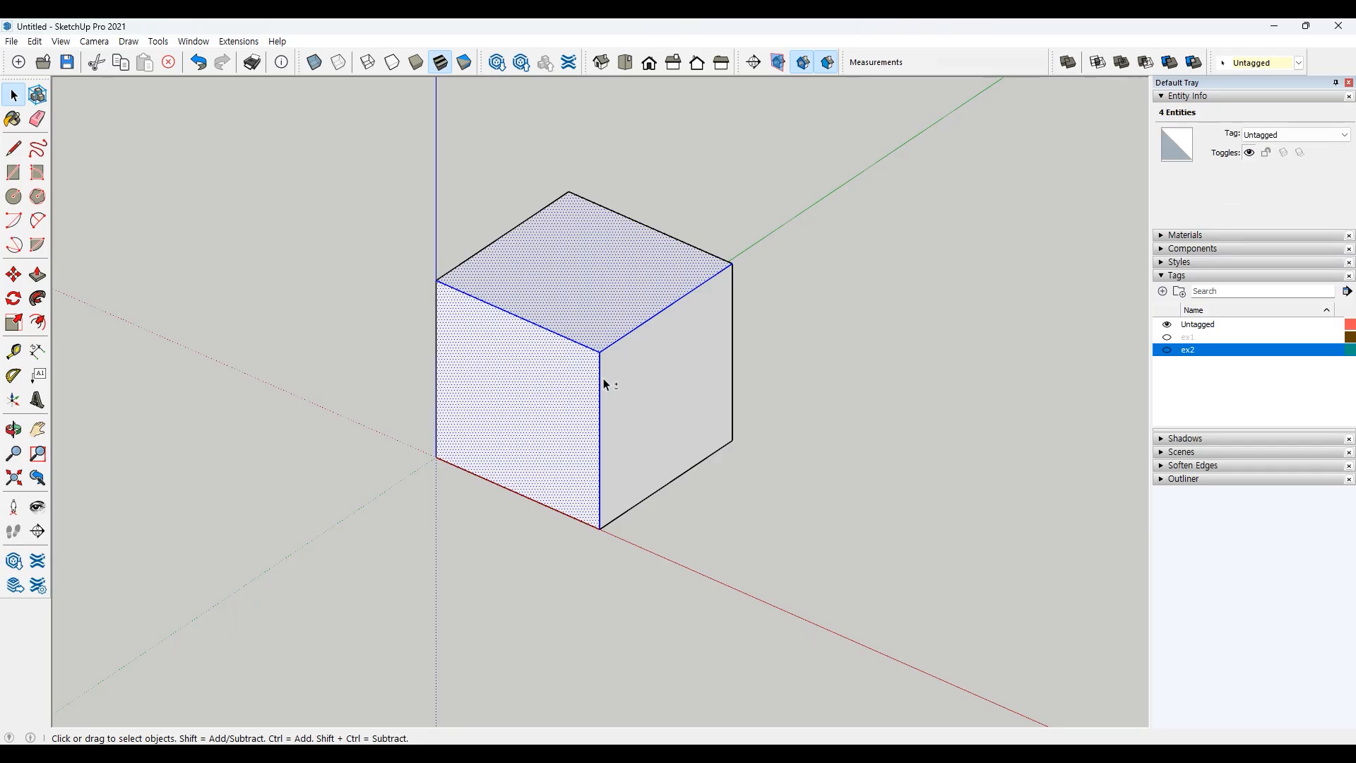
left_click(624, 381, "shift")
left_click(608, 376, "shift")
left_click(601, 378, "shift")
left_click(579, 379, "shift")
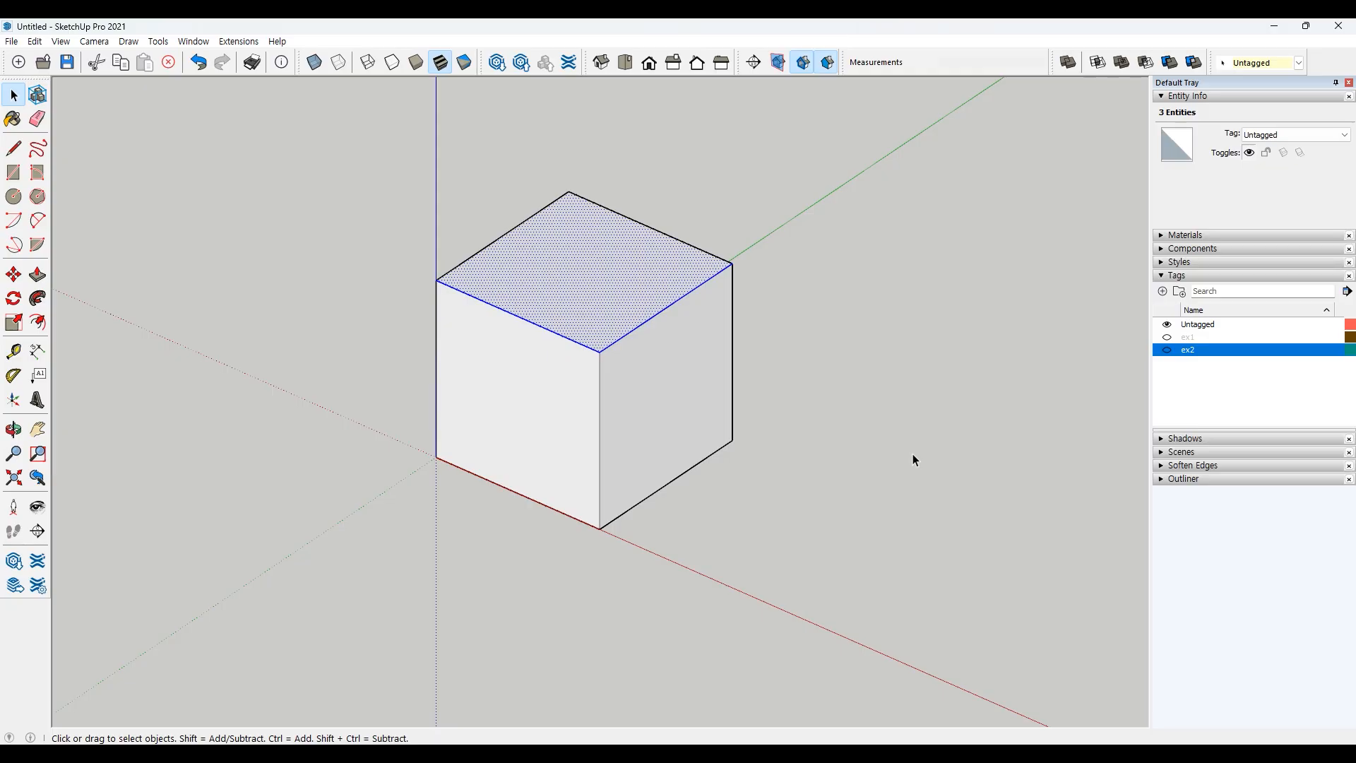
left_click(849, 454)
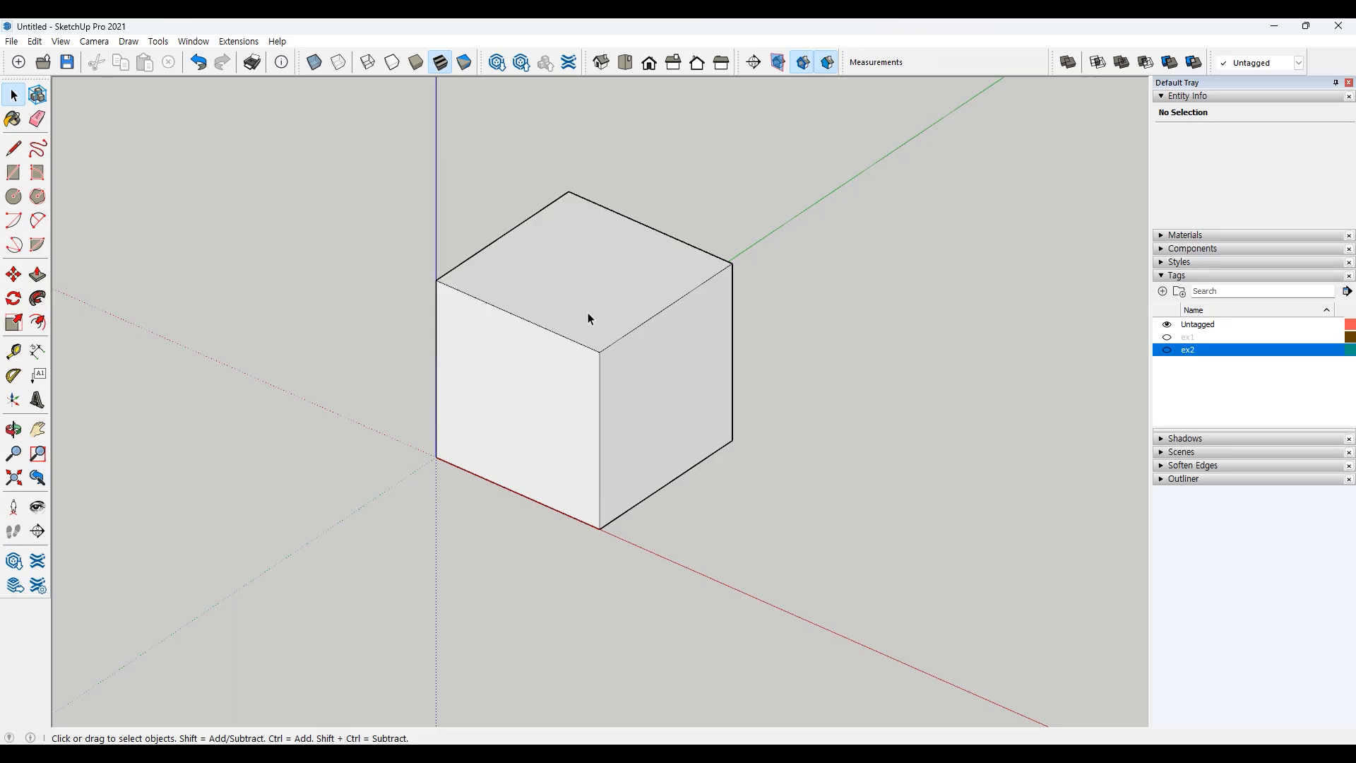
Step: Select faces together with their bounding edges, then the whole connected cube, and clear the selection
double_click(577, 264)
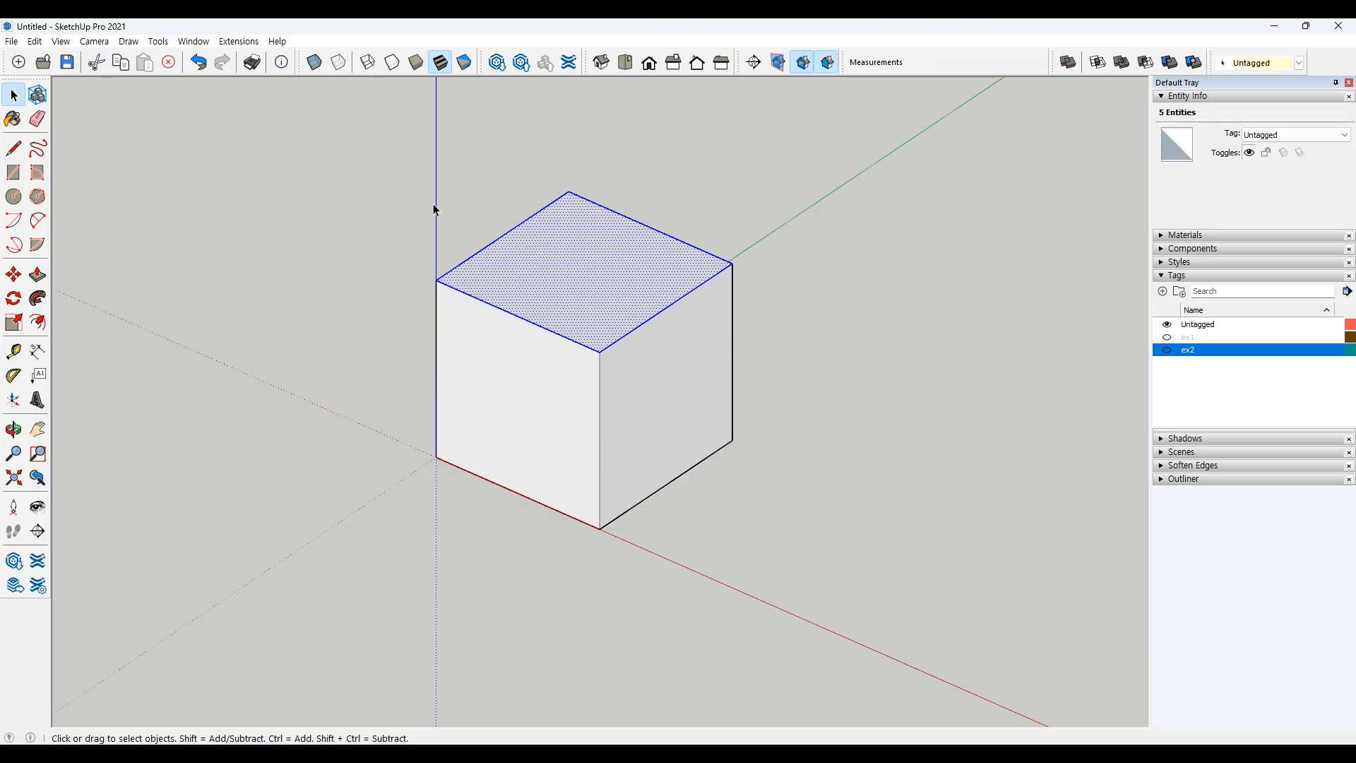
double_click(506, 397, "ctrl")
double_click(662, 396, "ctrl")
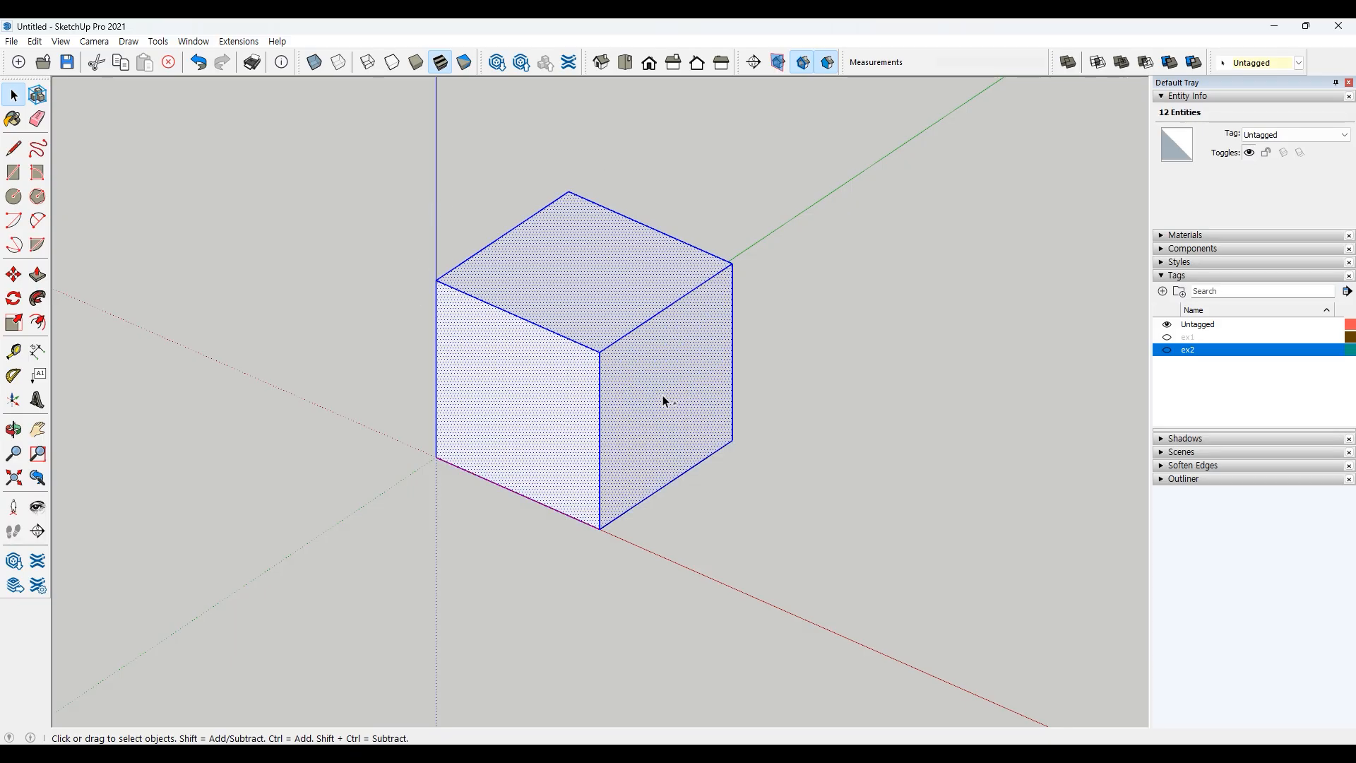
double_click(662, 395, "ctrl+shift")
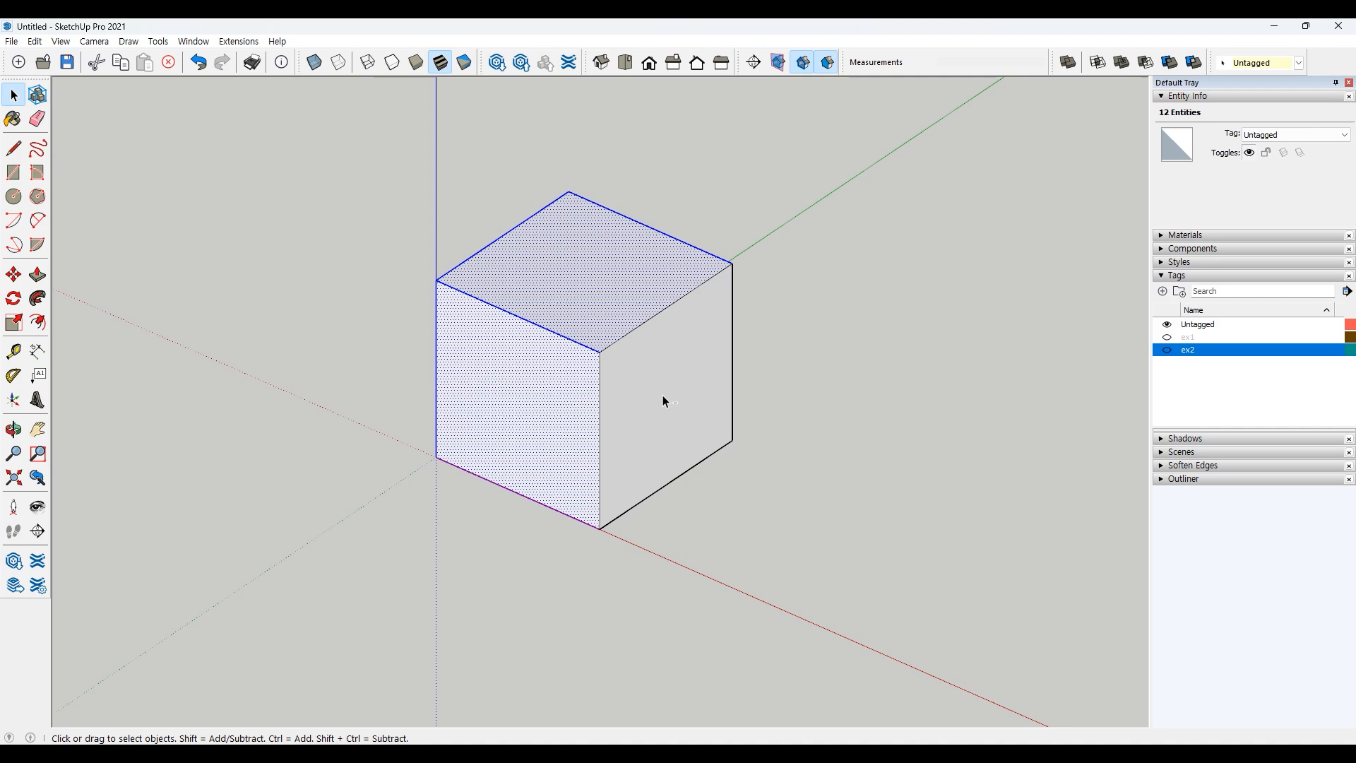
double_click(545, 409, "ctrl+shift")
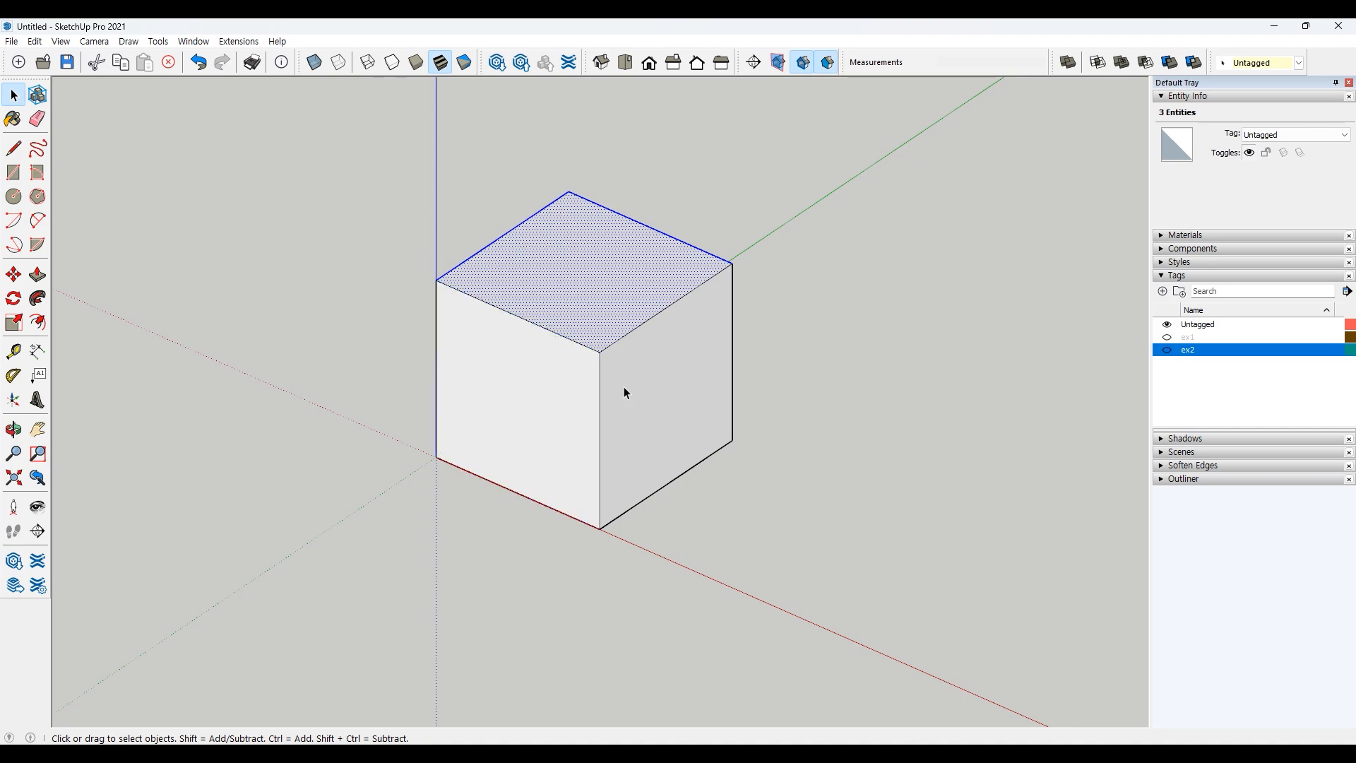
triple_click(595, 279)
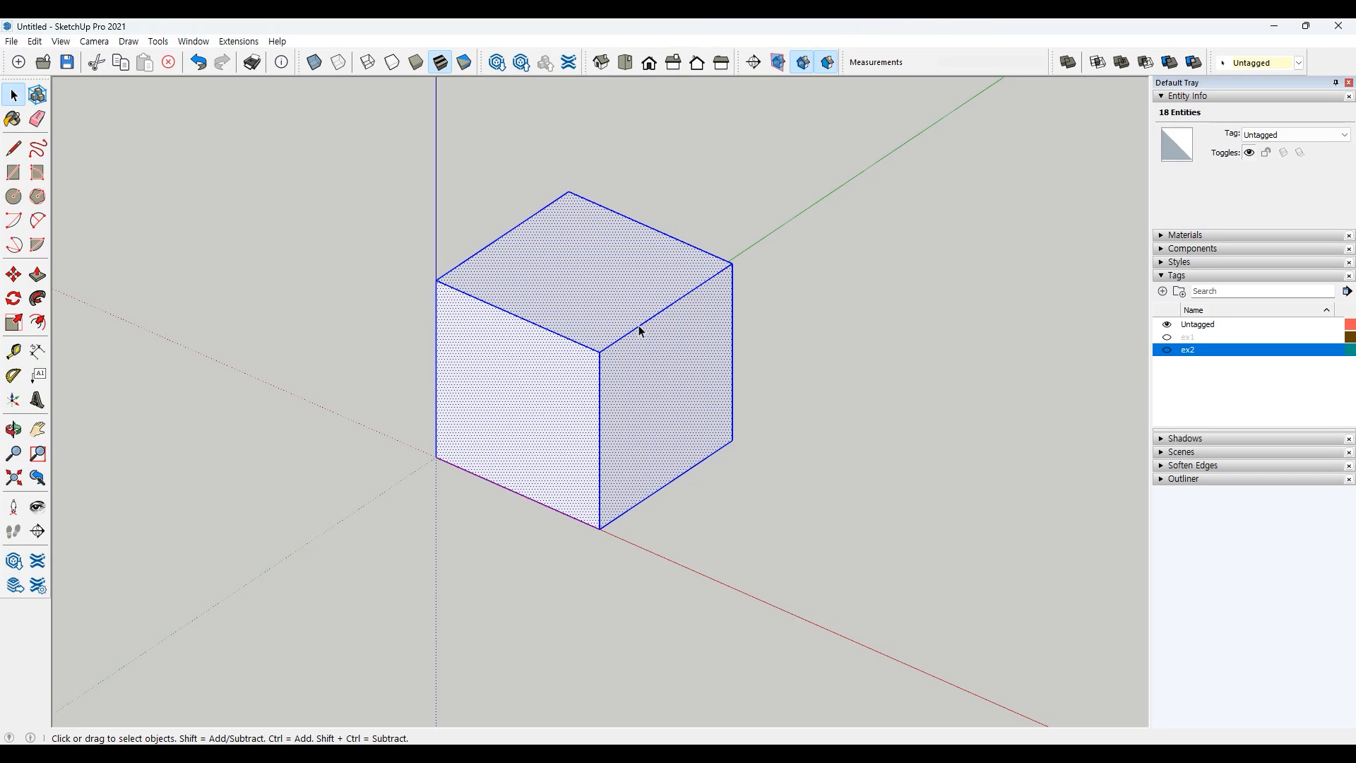
left_click(269, 267)
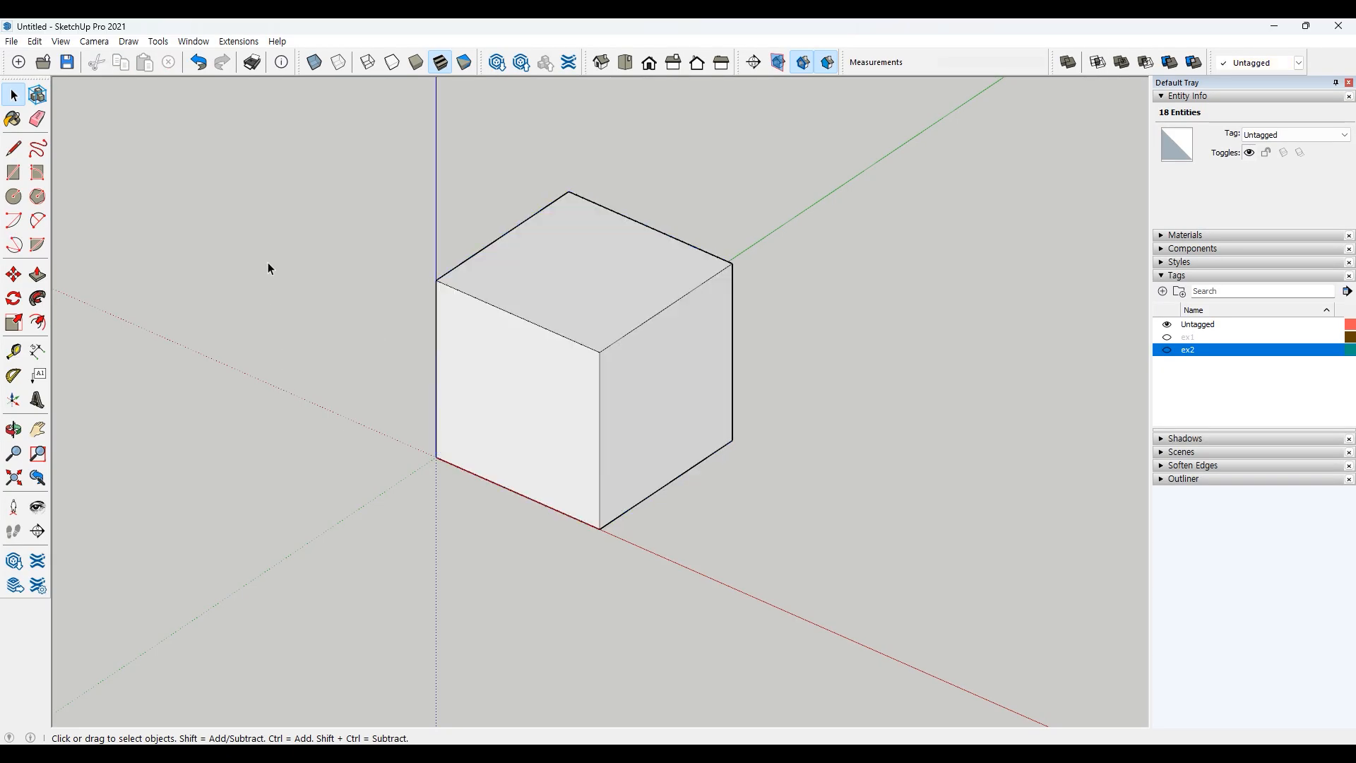
Step: Select the whole cube with a window selection and a crossing selection, then clear the selection
left_click_drag(201, 111, 866, 593)
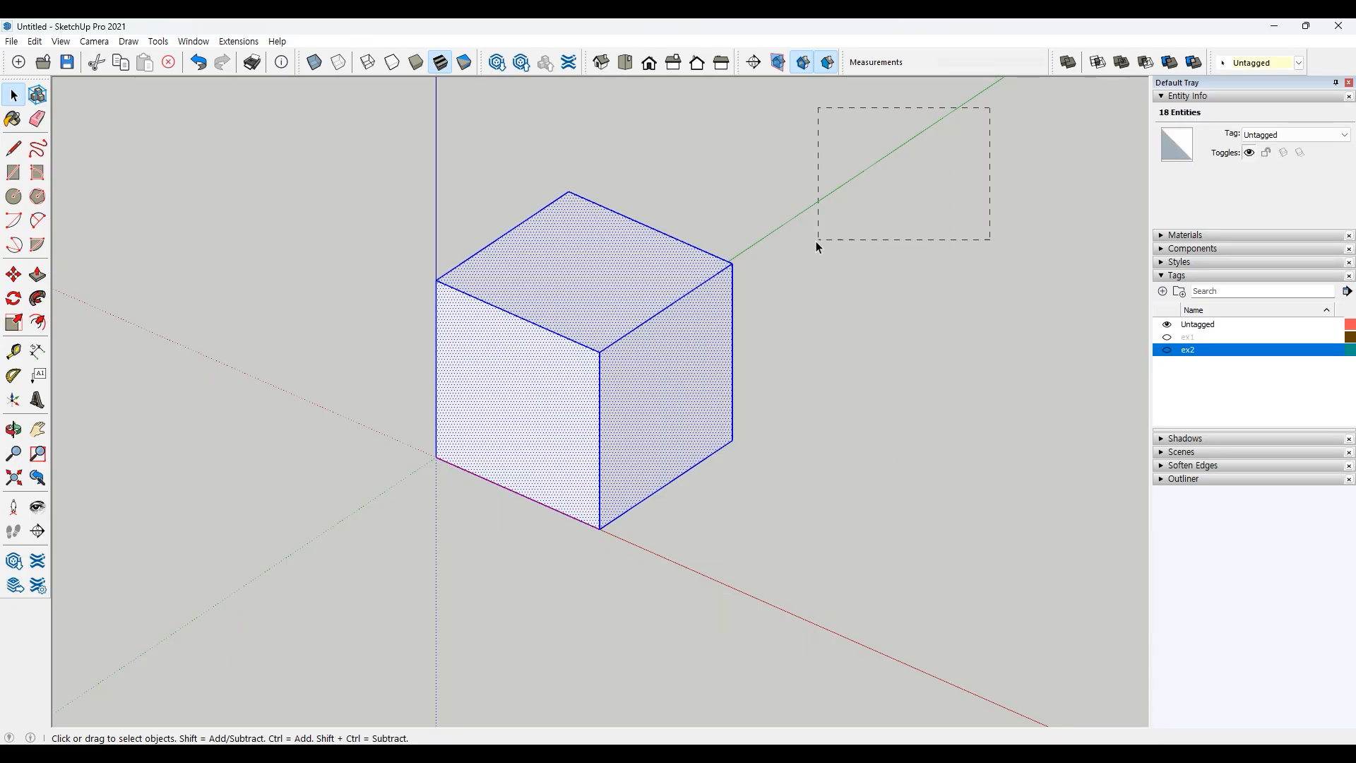
left_click_drag(817, 241, 404, 558)
left_click(714, 565)
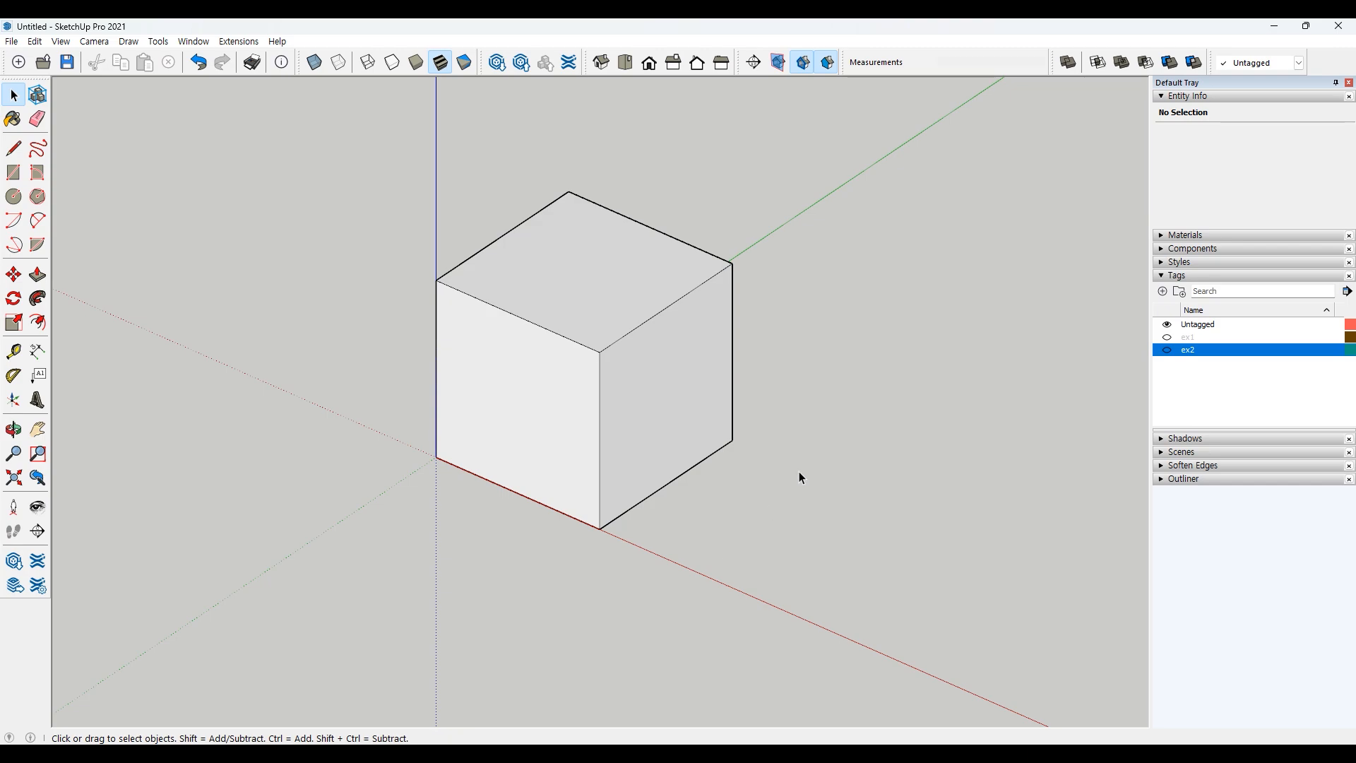
Step: Pull the cube's top face upward about 41 with Push/Pull to make the box taller
middle_click_drag(863, 421, 850, 479, "shift")
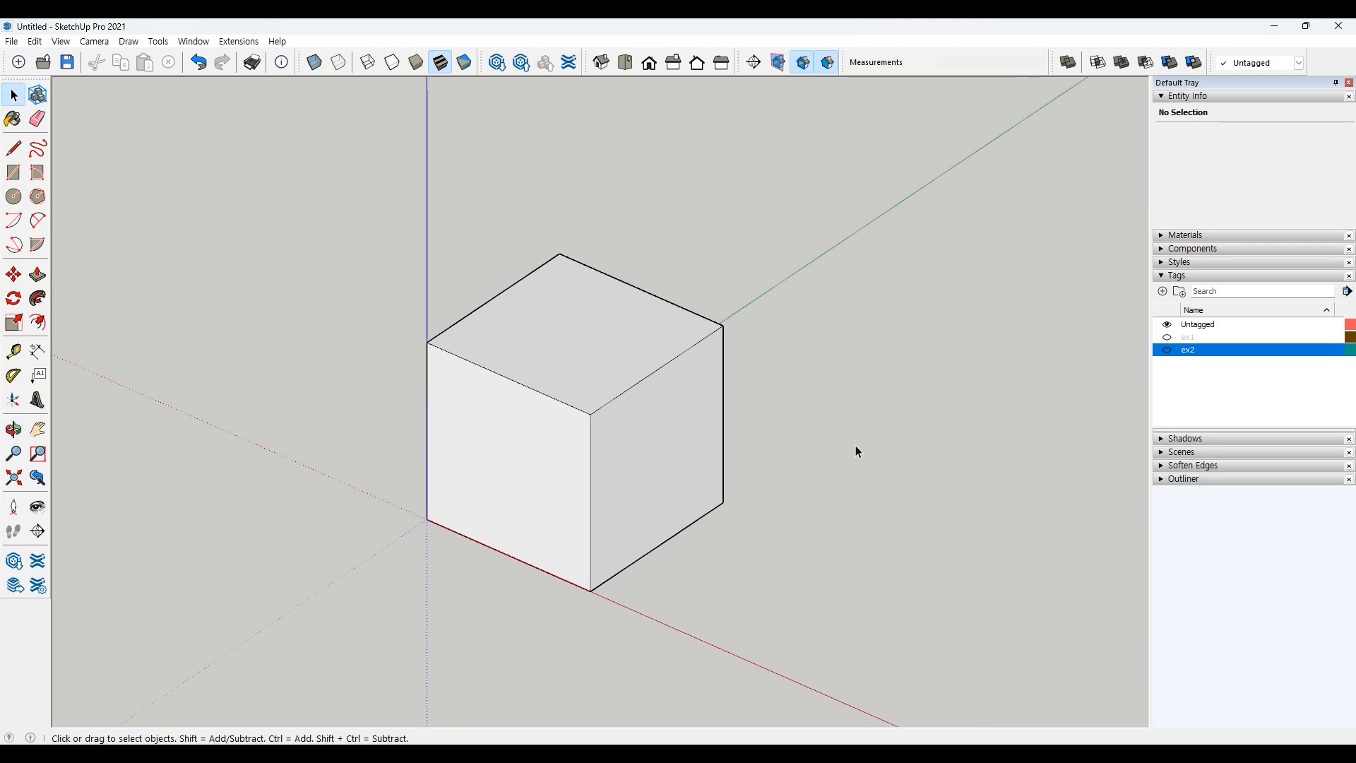
middle_click_drag(858, 431, 846, 458, "shift")
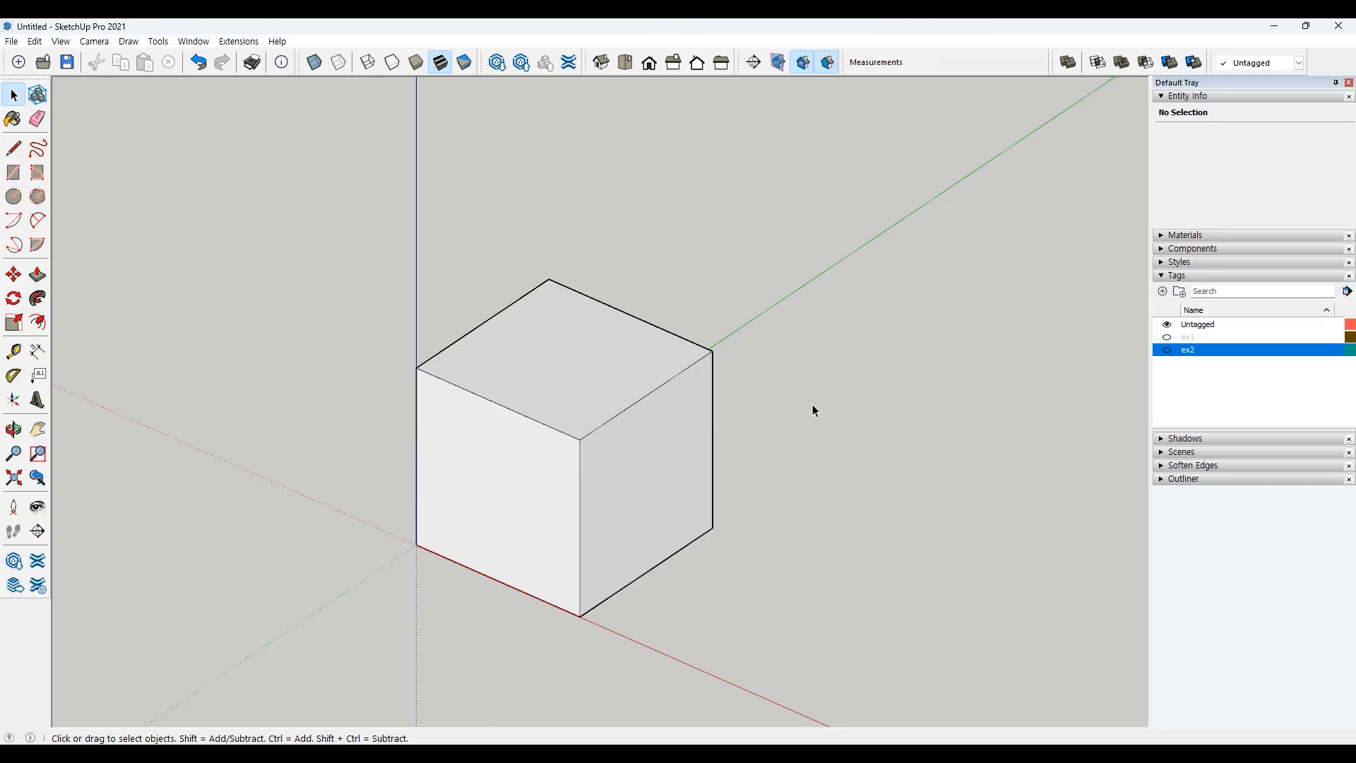
left_click(37, 274)
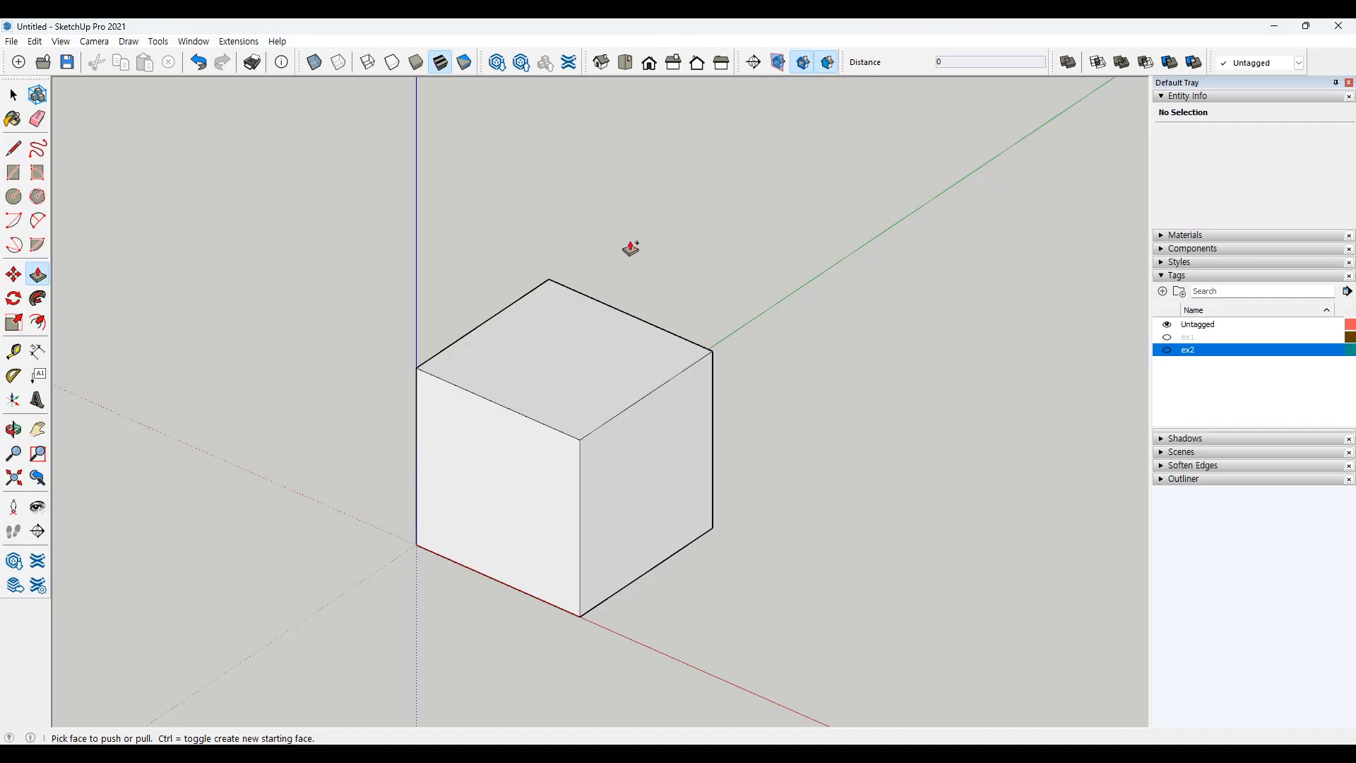
left_click(569, 346)
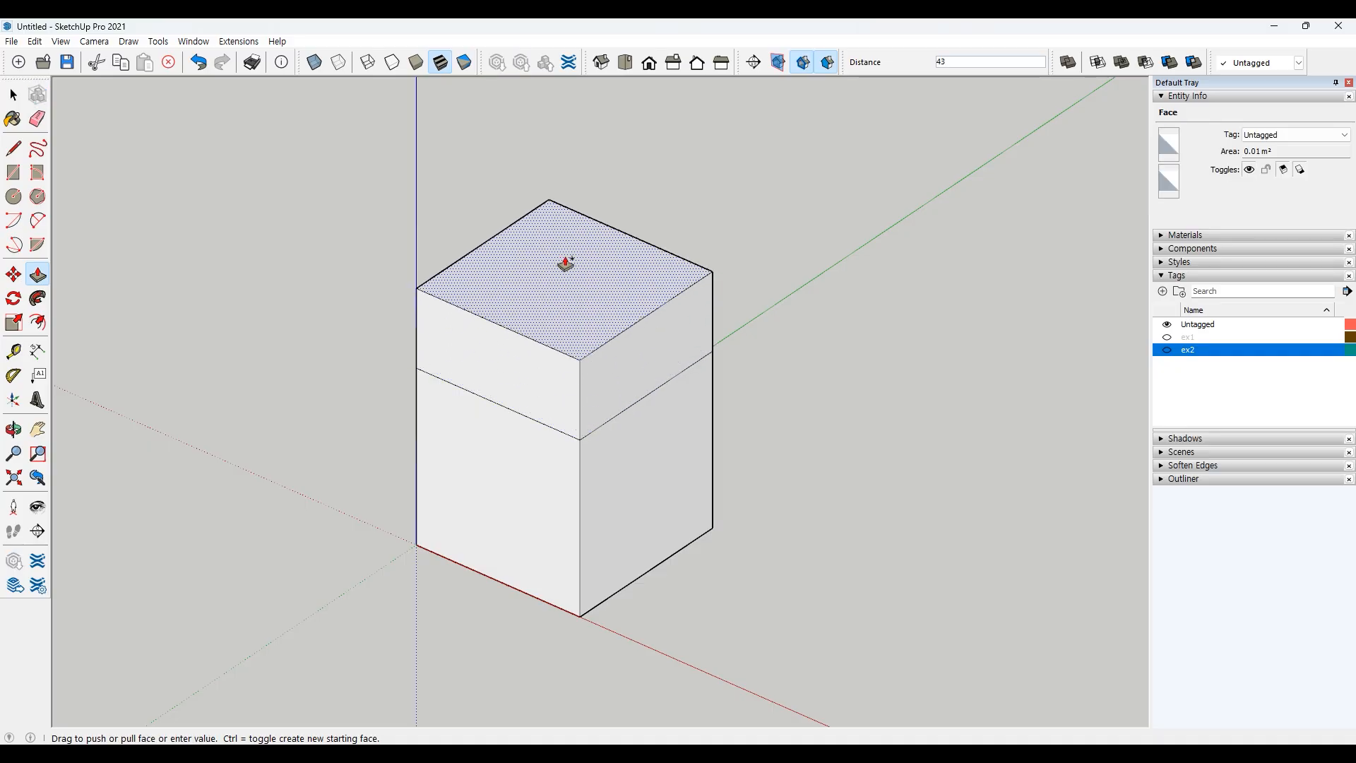
left_click(566, 272)
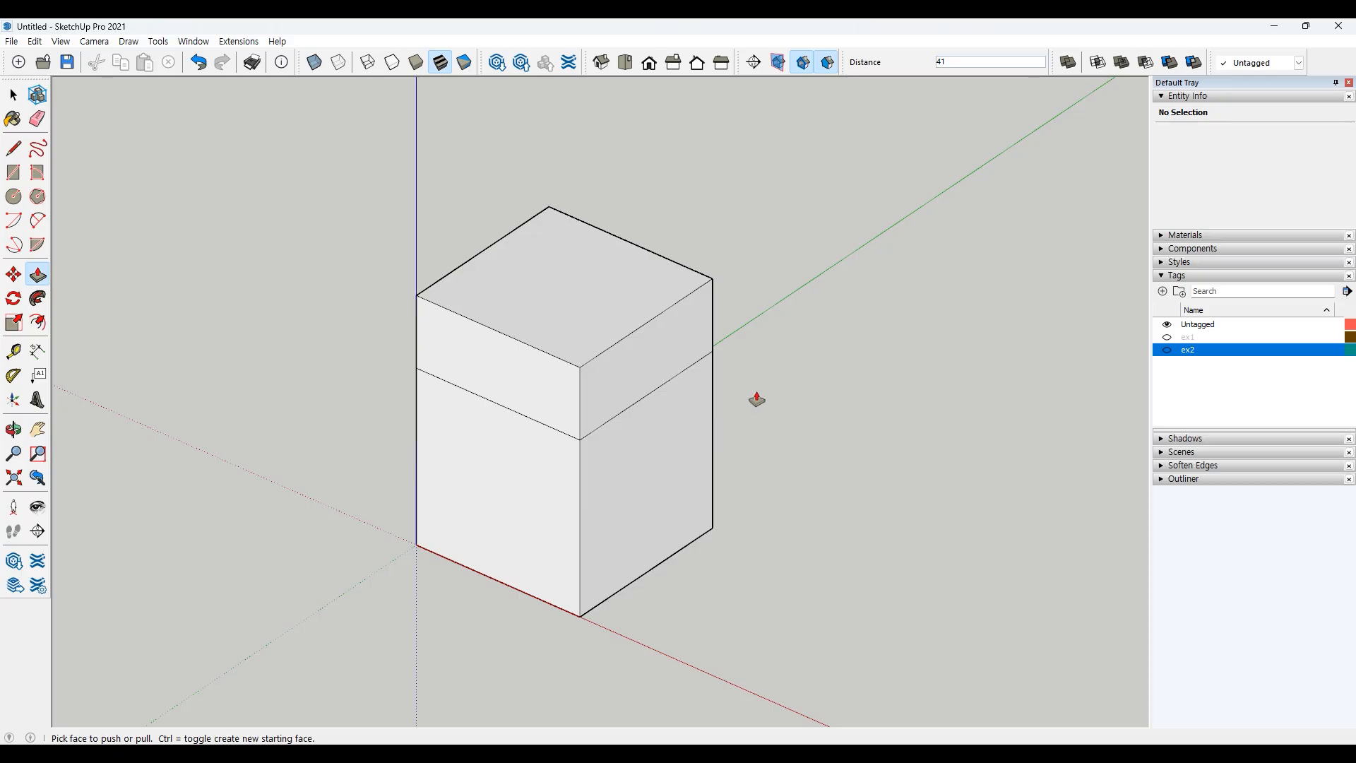
key("space")
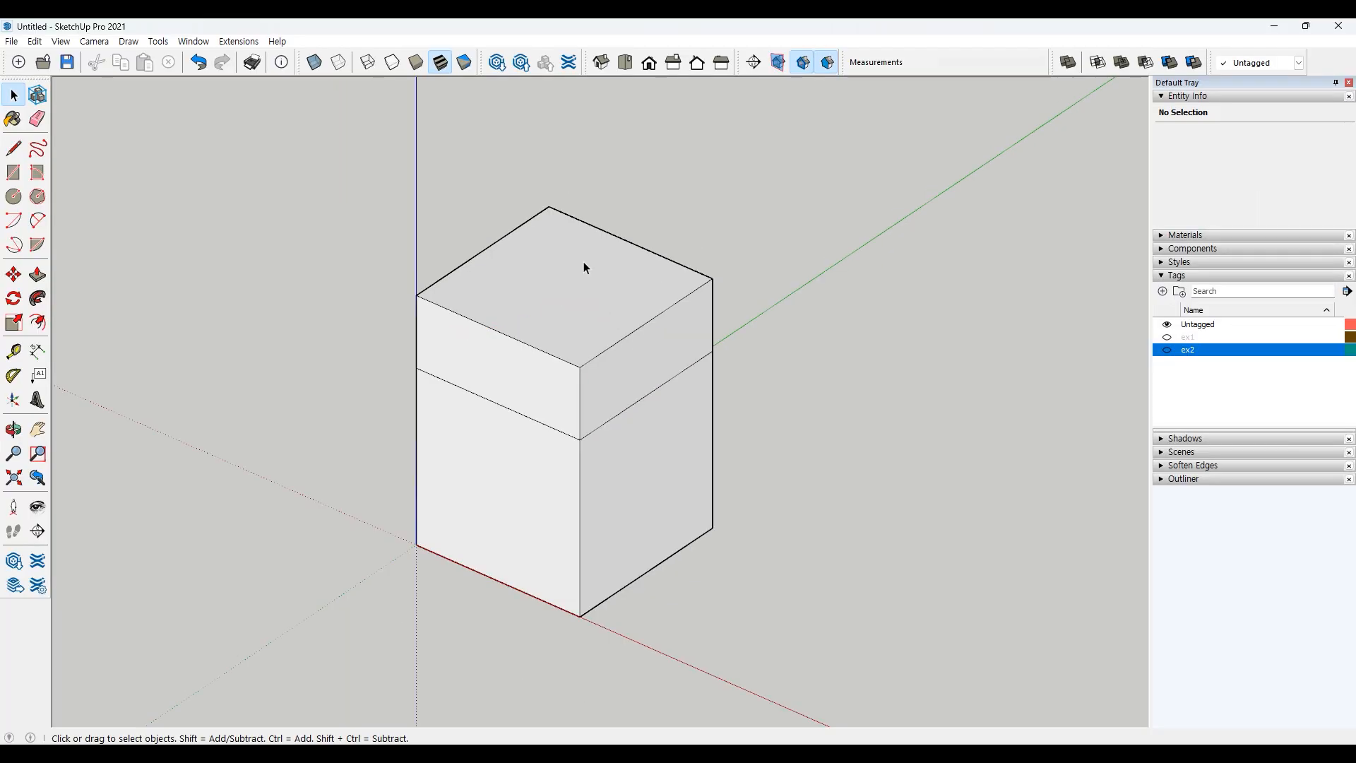
Step: Undo the last top-face change, then pull the cube's top face up about 58 with Push/Pull
left_click(583, 262)
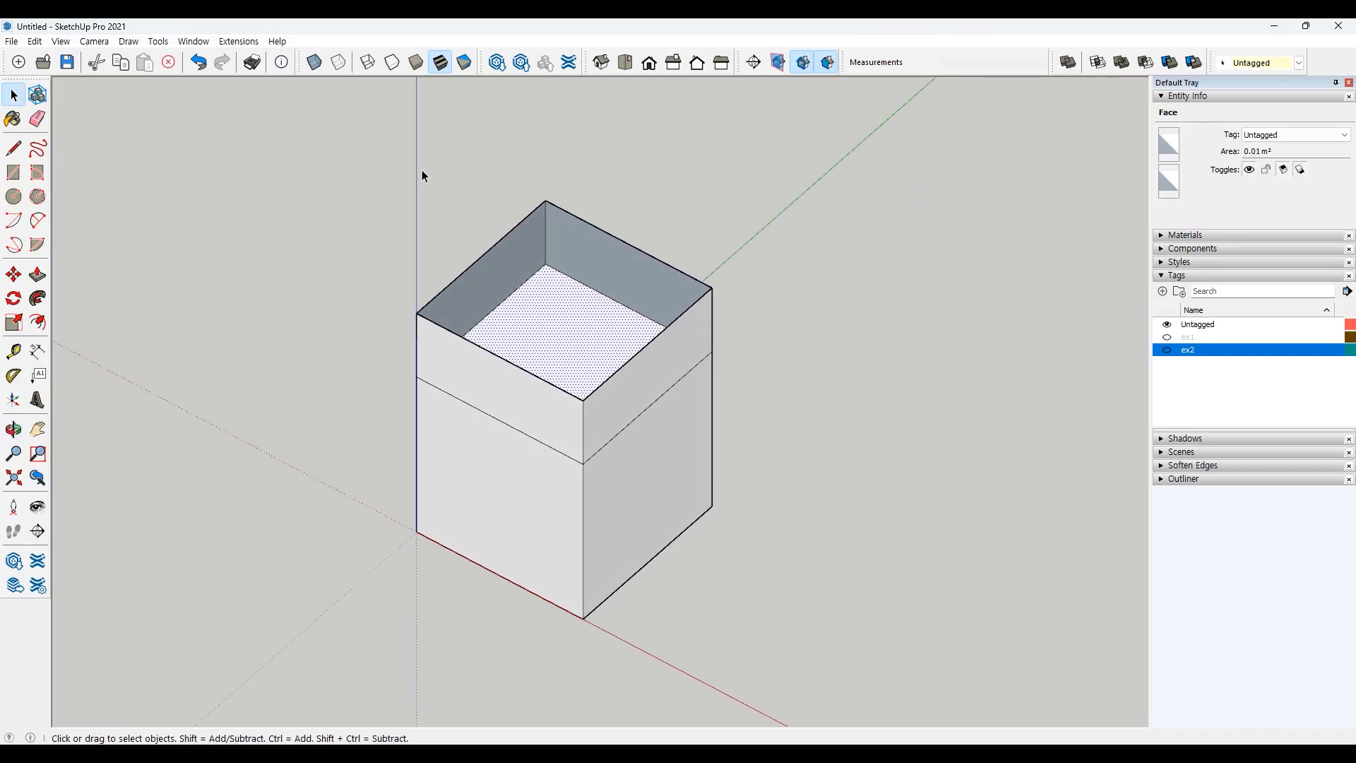
key("ctrl+z")
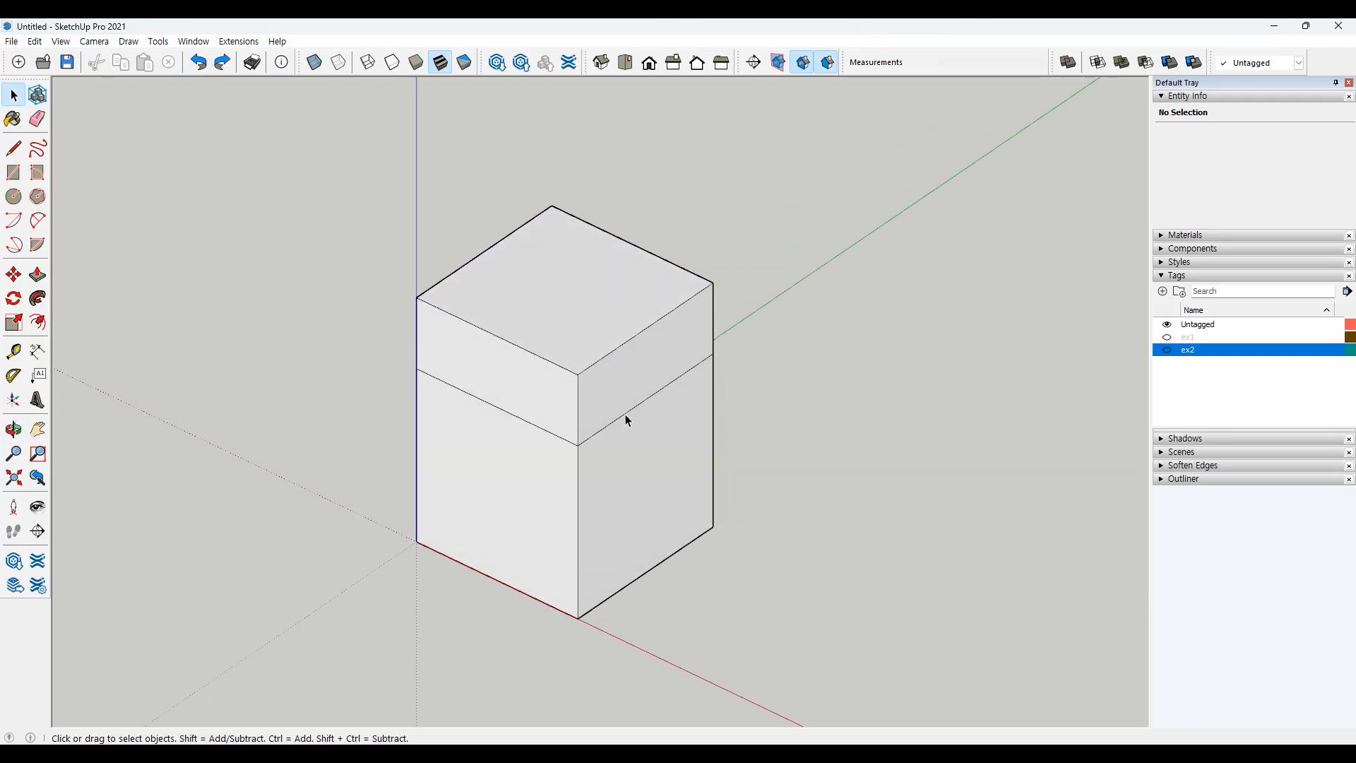
left_click(37, 275)
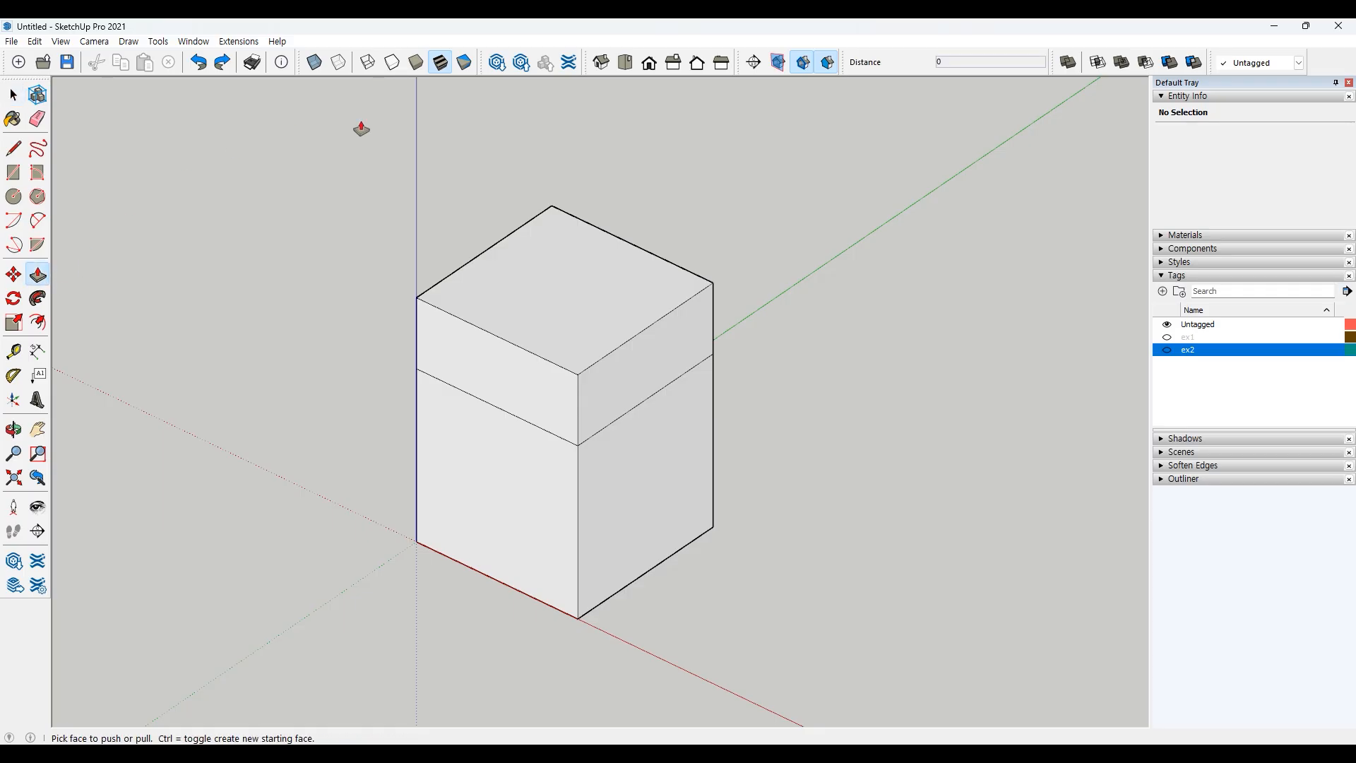
left_click(543, 258)
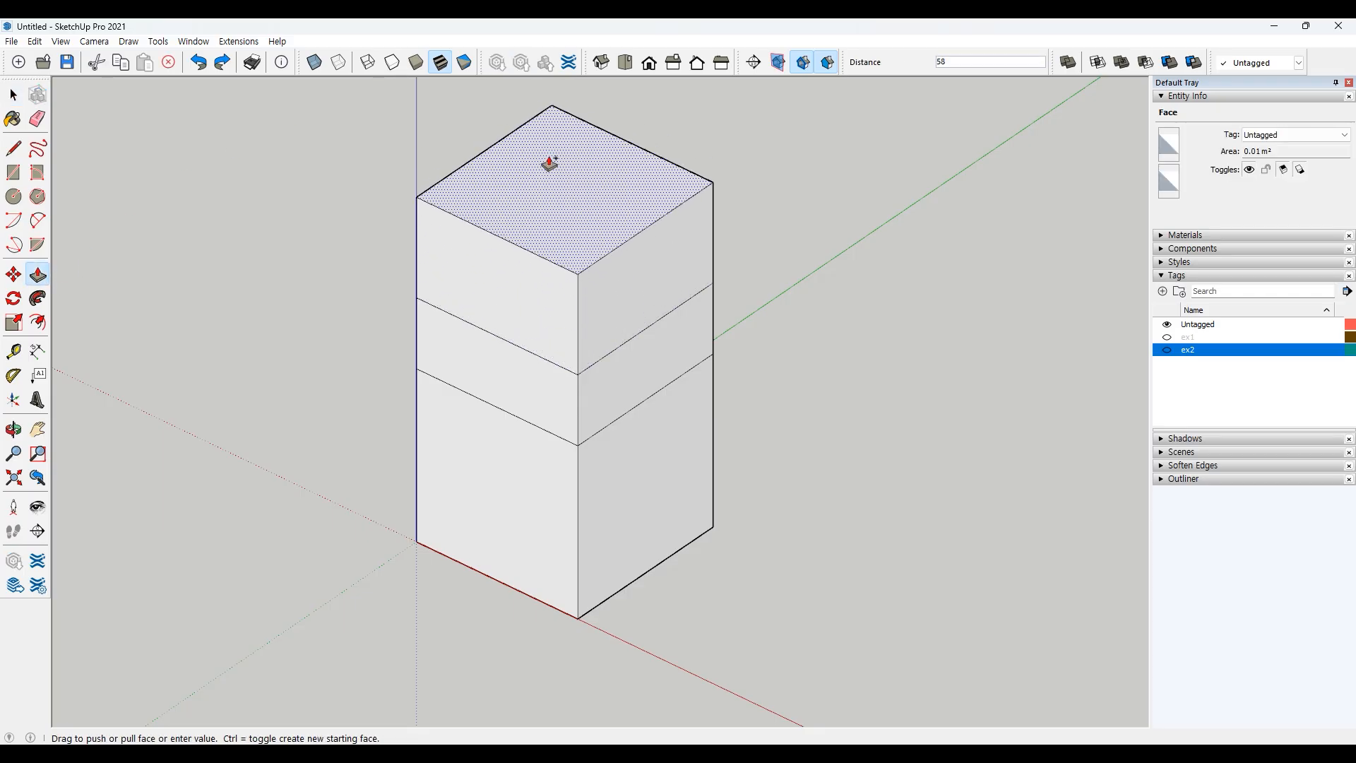
left_click(549, 163)
key("space")
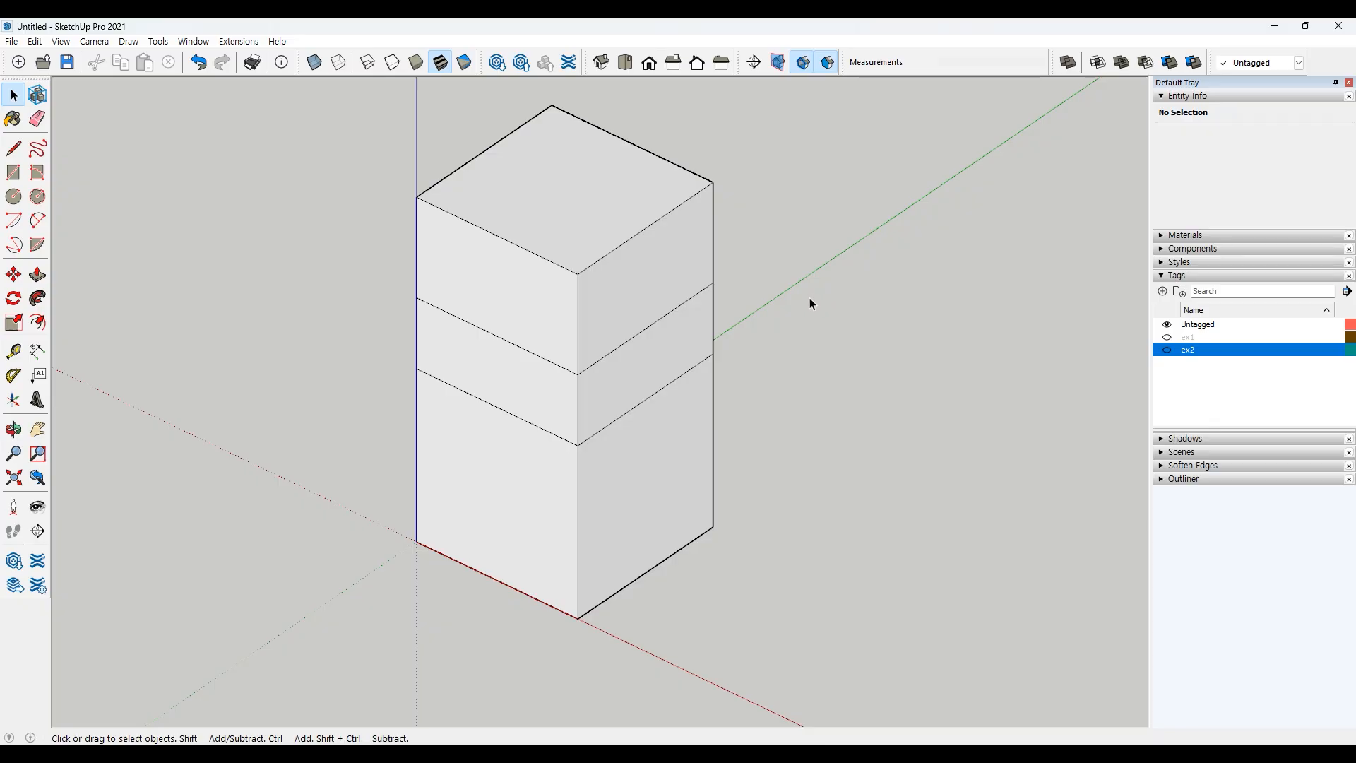
Step: Push/Pull the side faces of the upper, middle and lower box sections out and in to offset them into a stepped shape
middle_click_drag(795, 424, 781, 335)
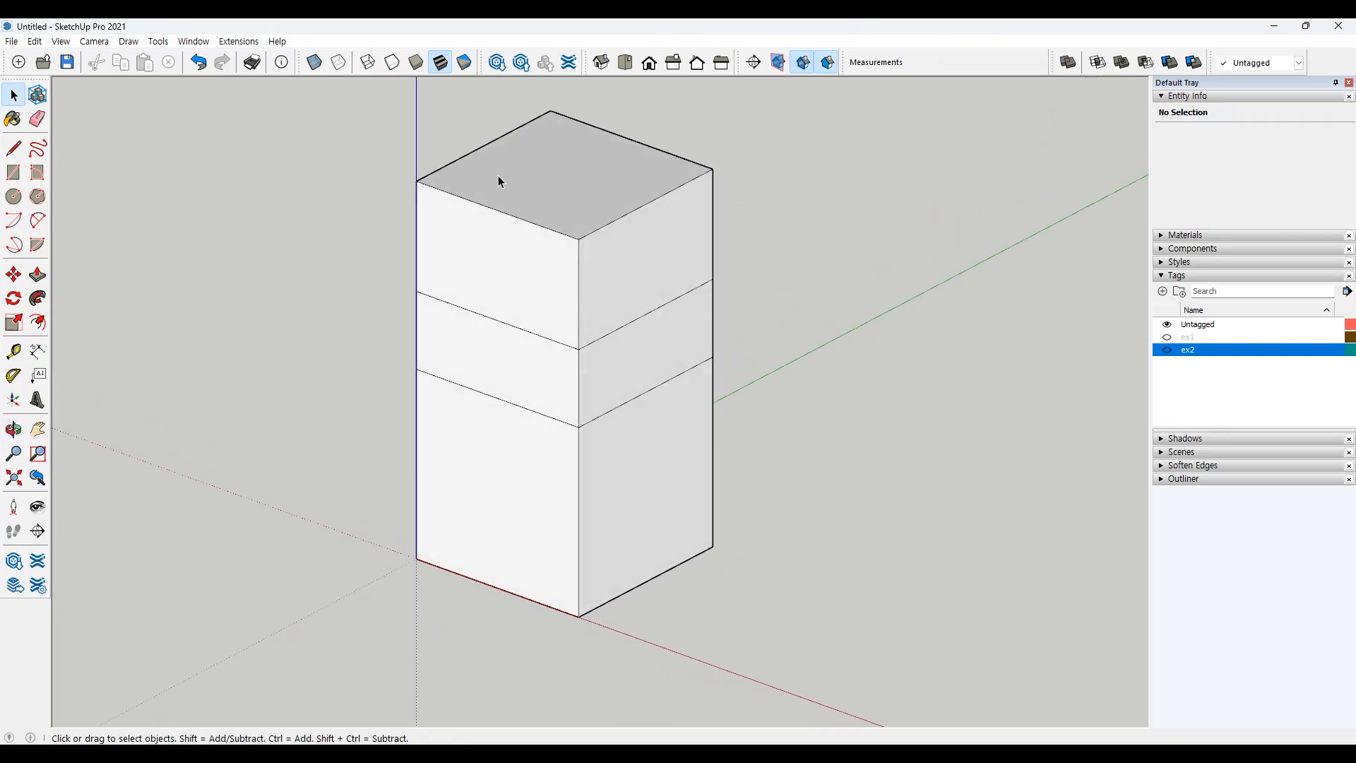
left_click(37, 274)
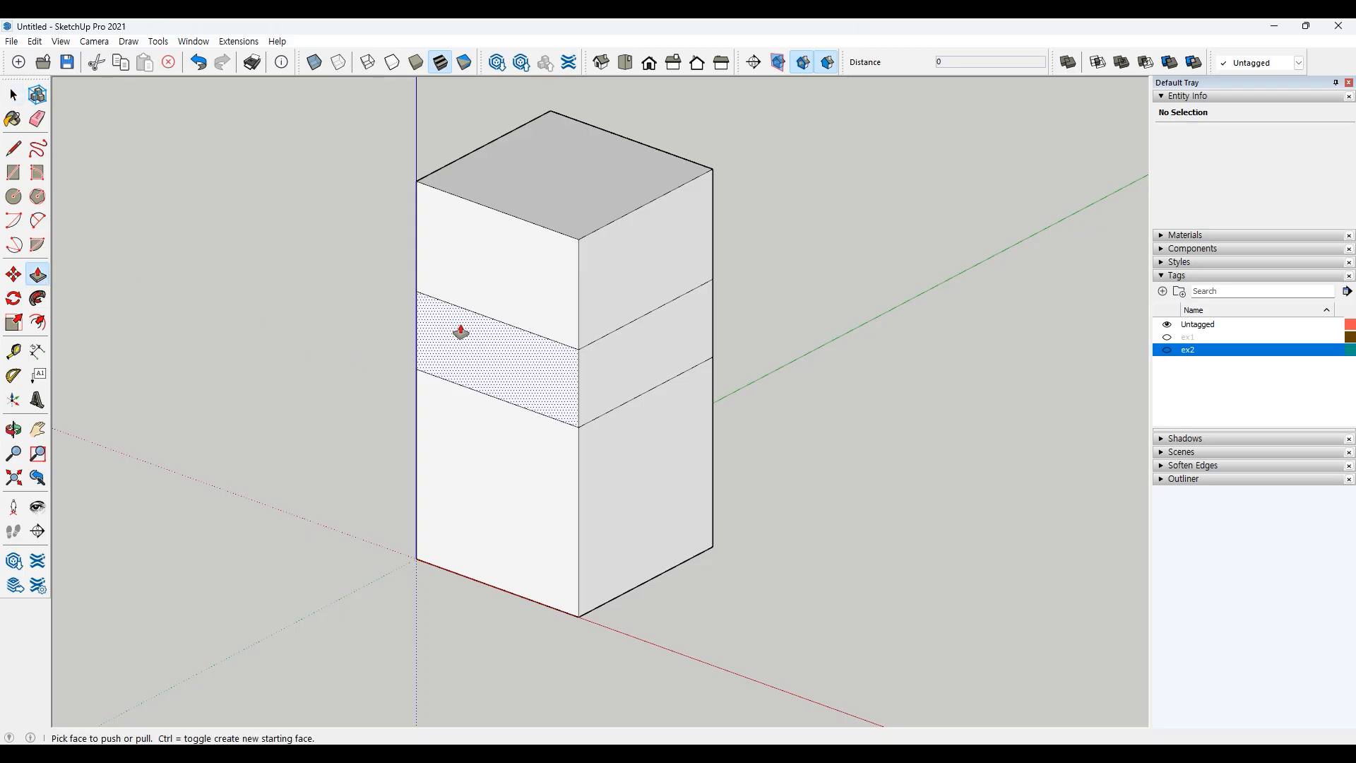
left_click_drag(491, 280, 439, 306)
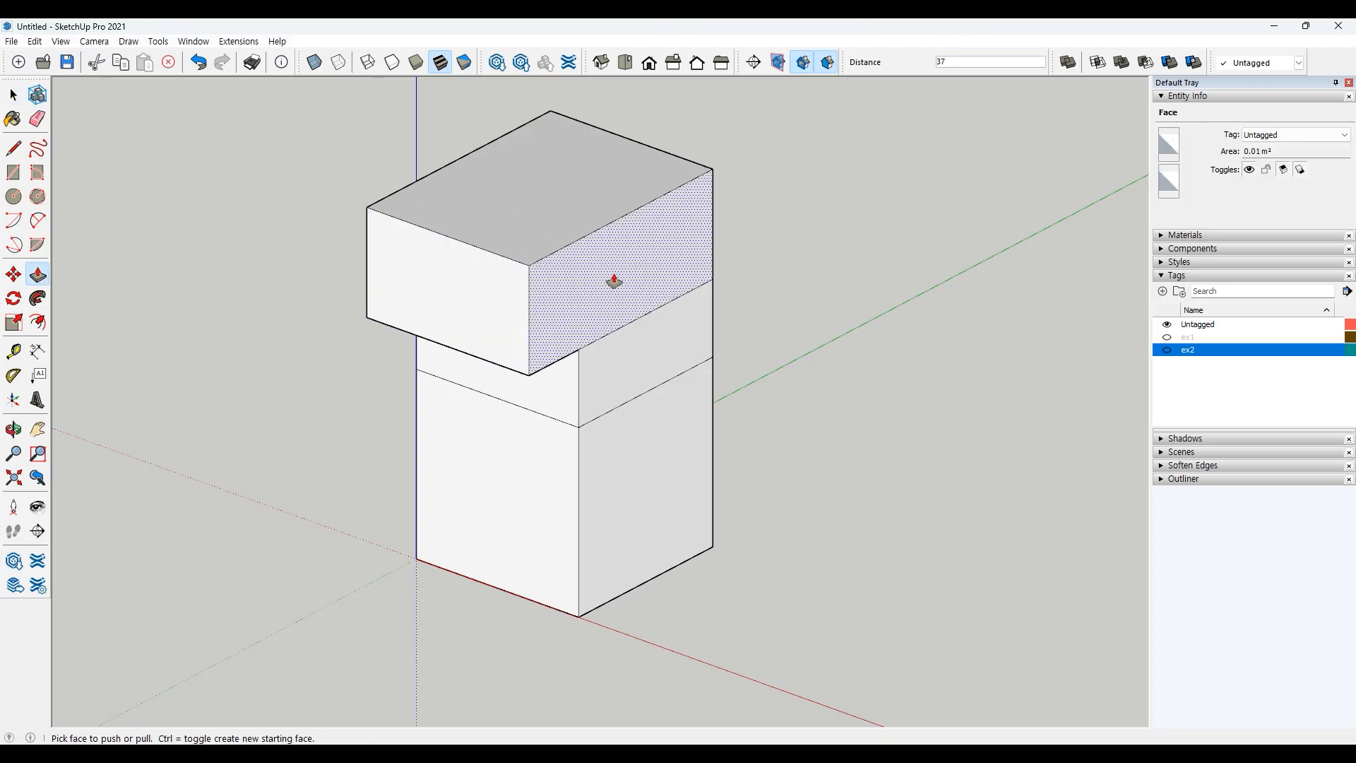
left_click_drag(615, 282, 580, 257)
left_click_drag(637, 345, 705, 375)
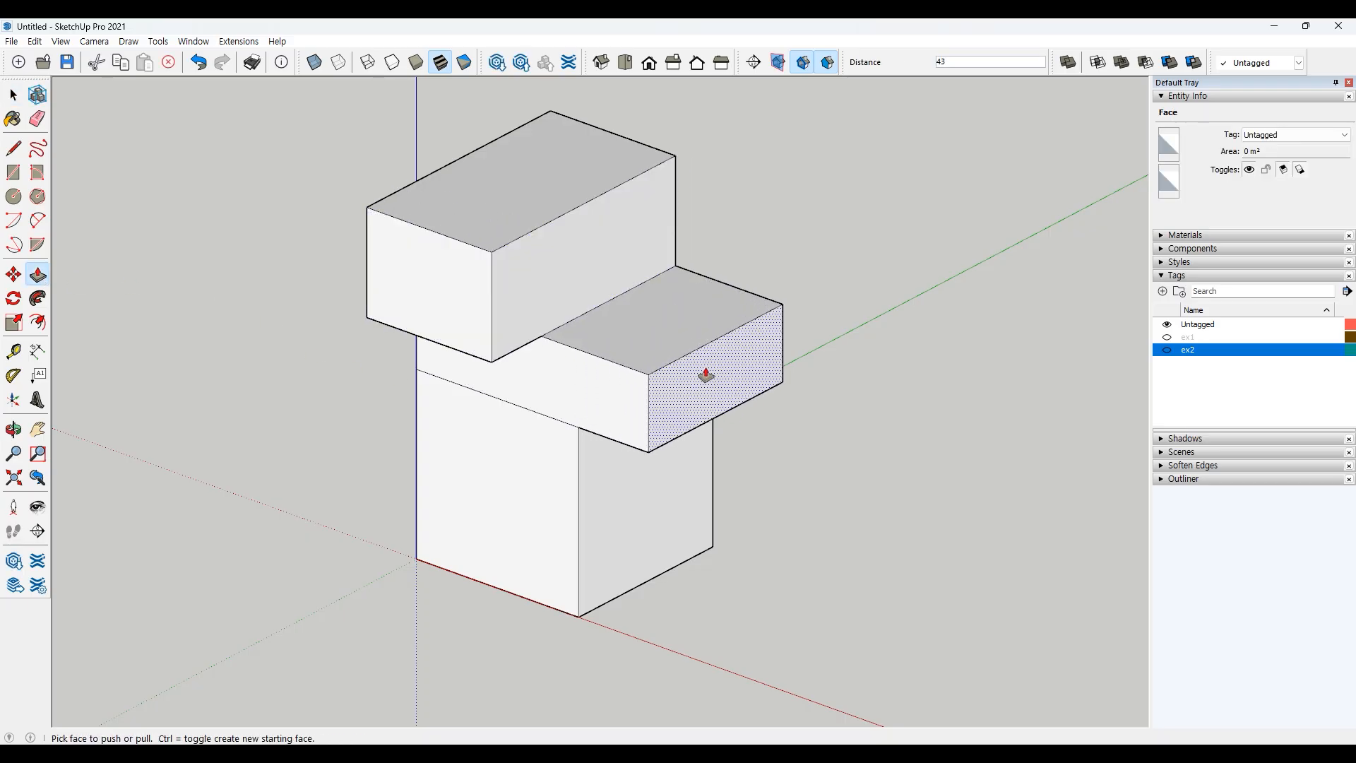
left_click_drag(594, 388, 689, 475)
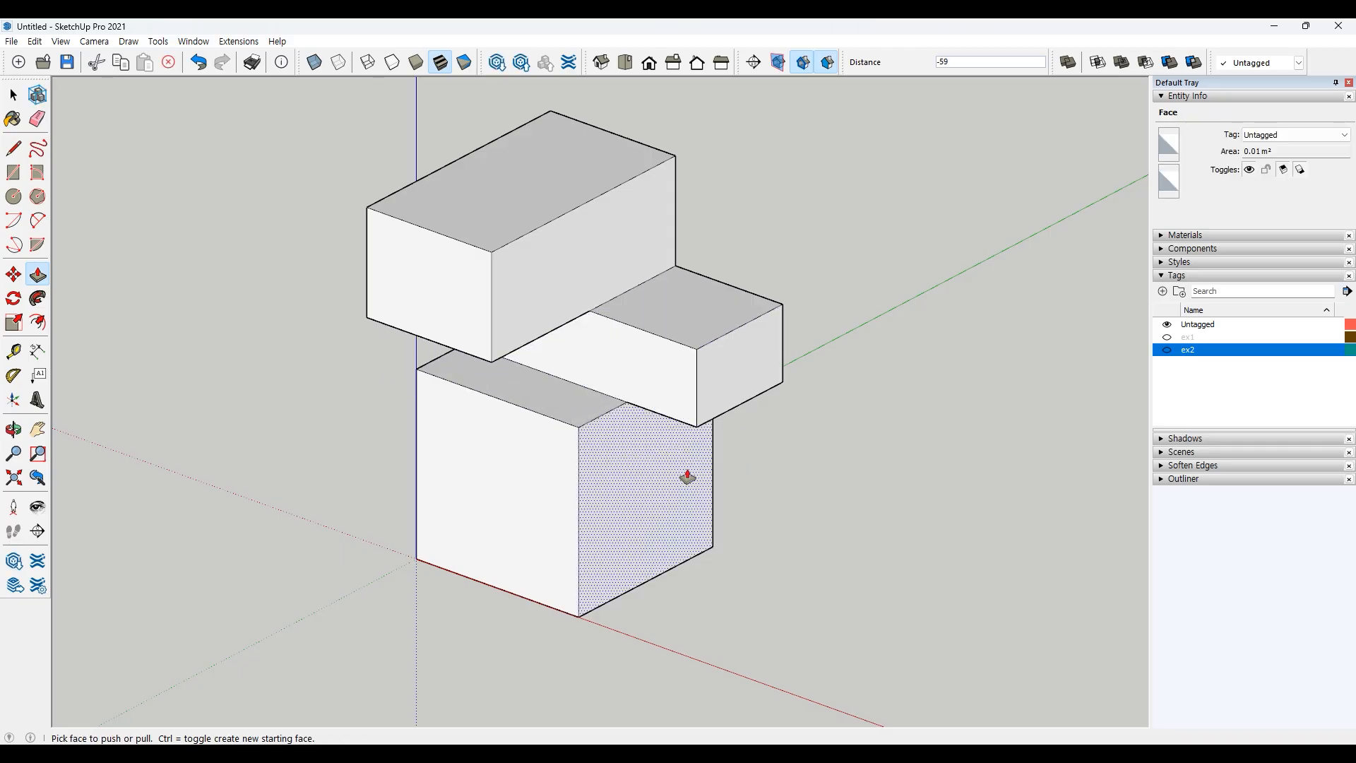
key("space")
left_click(818, 448)
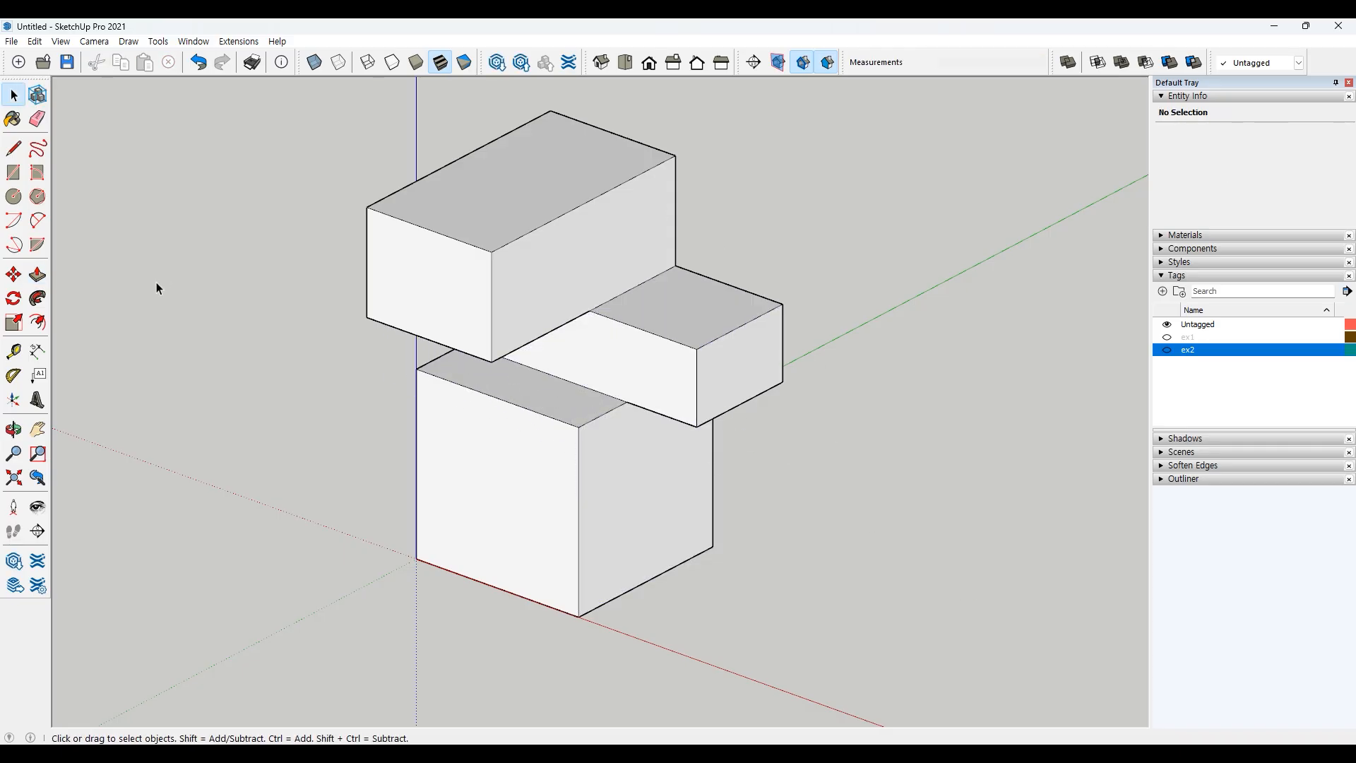
Step: Push the upper block's side face back through its full depth to remove that block
left_click(38, 275)
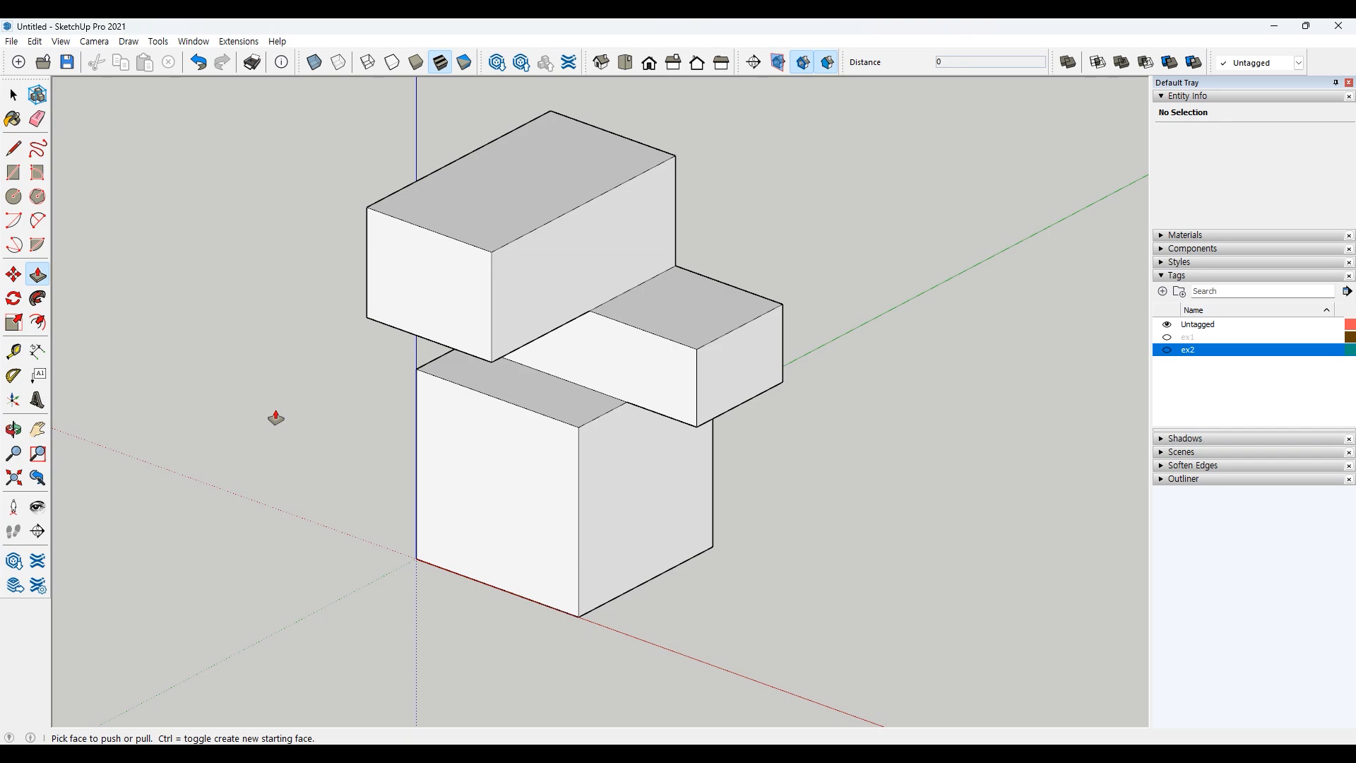
left_click(403, 272)
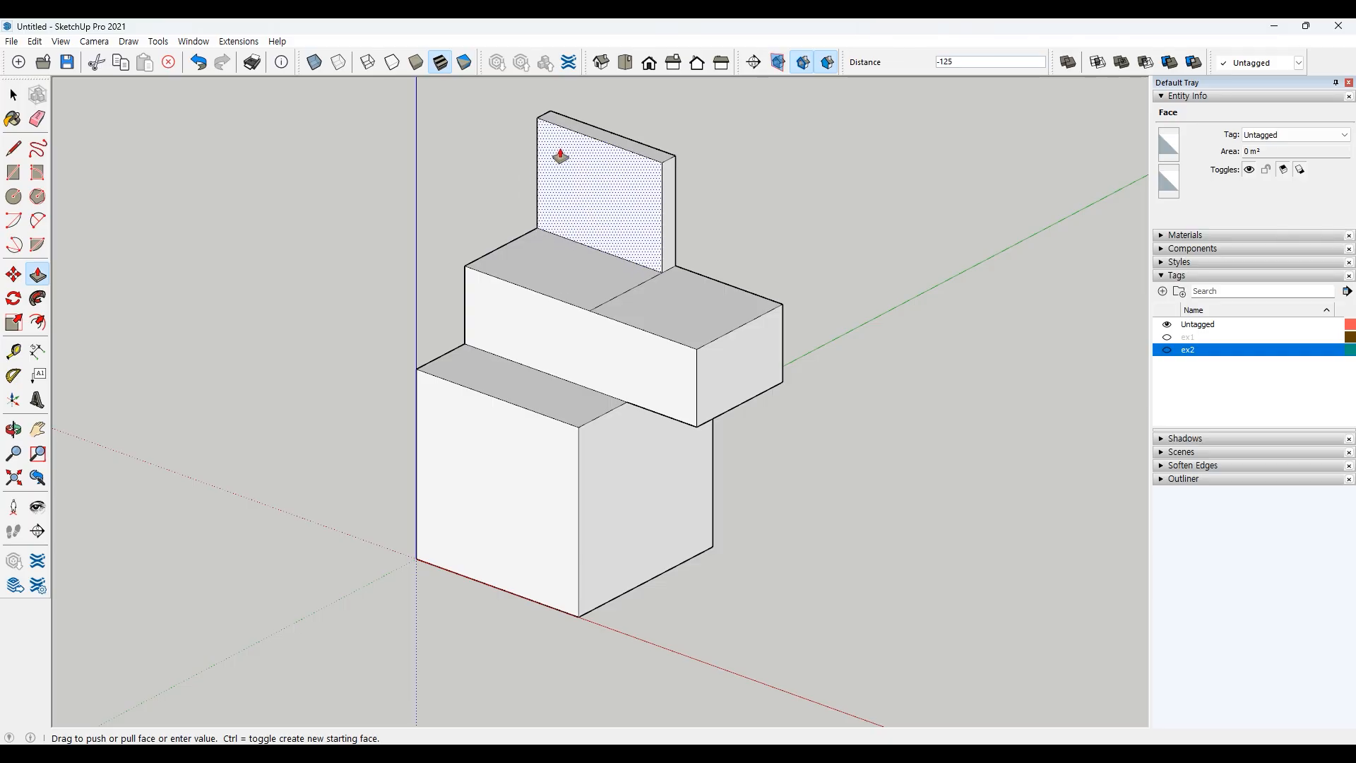
left_click(572, 144)
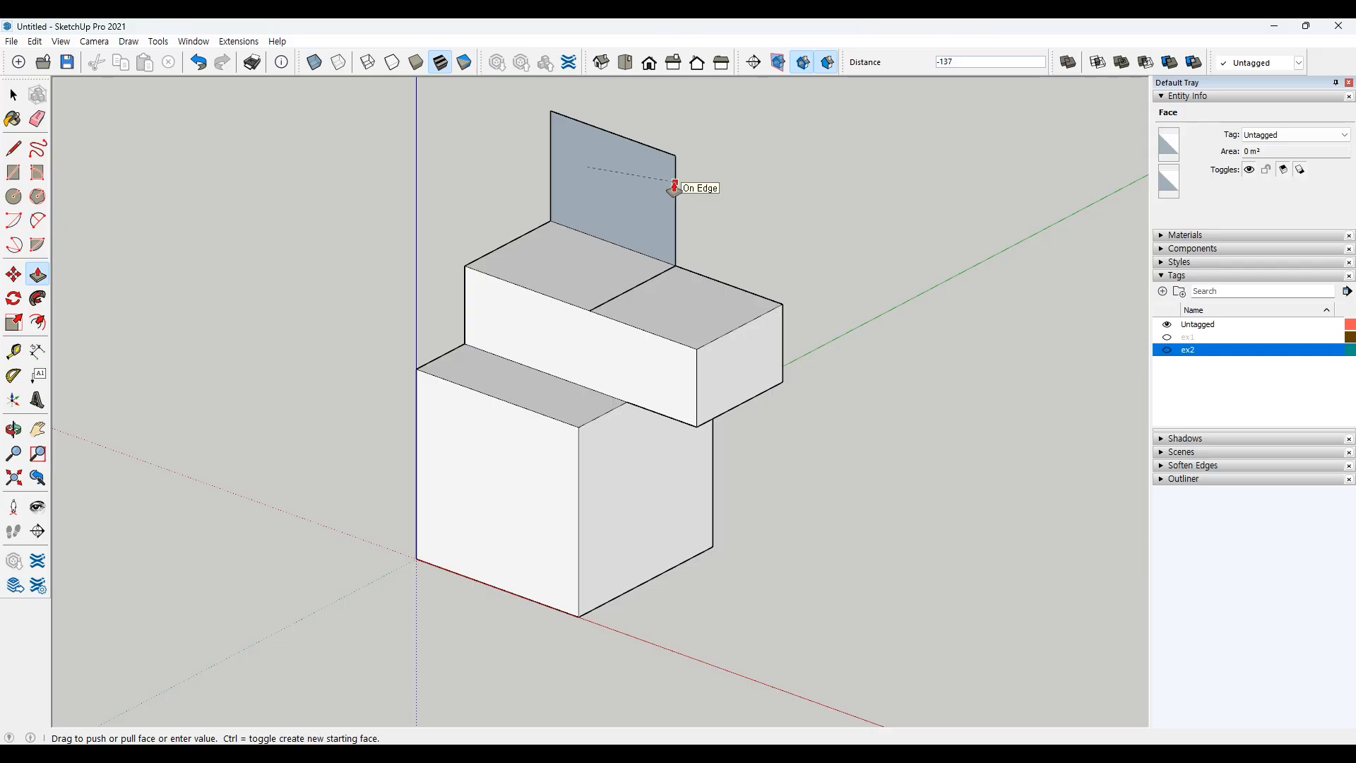
left_click(673, 186)
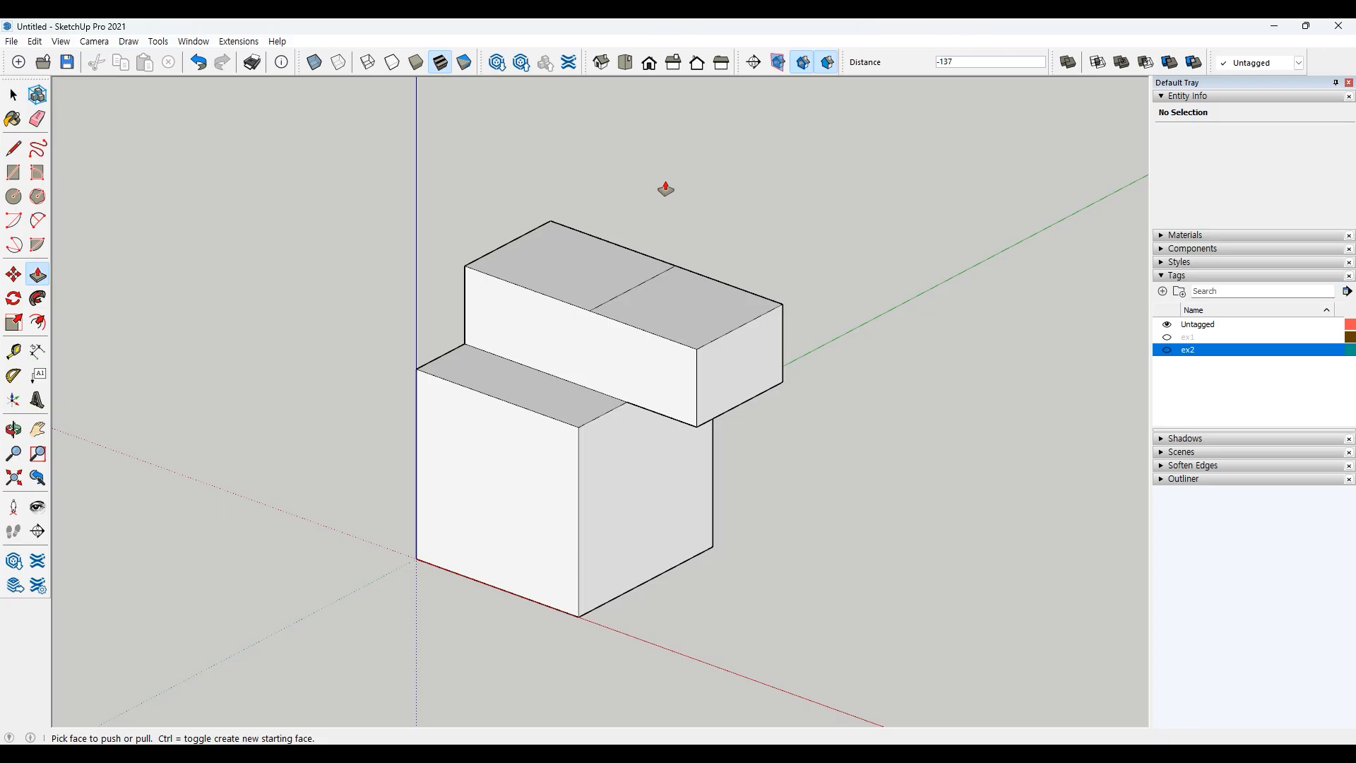
left_click(595, 348)
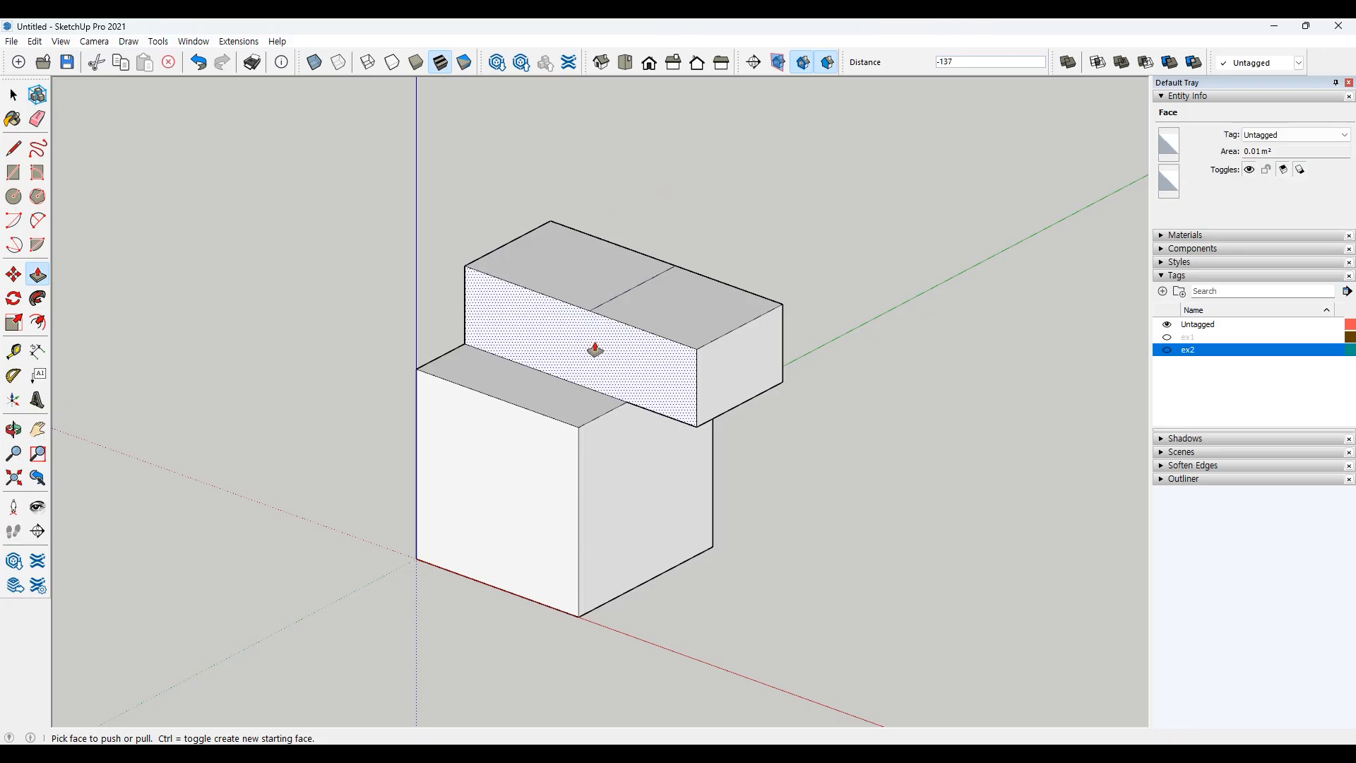
key("space")
key("space")
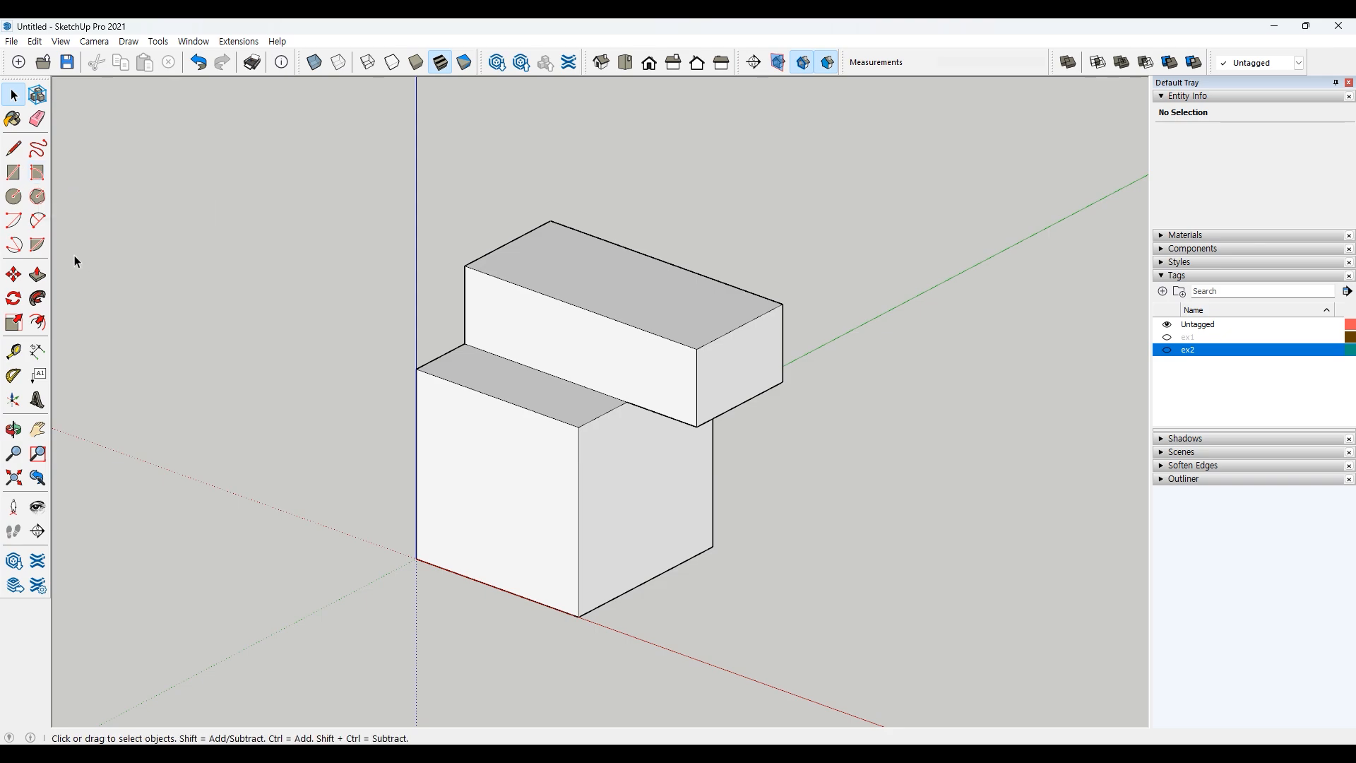
Step: Push the middle block's end face back through its length to remove that block
left_click(39, 276)
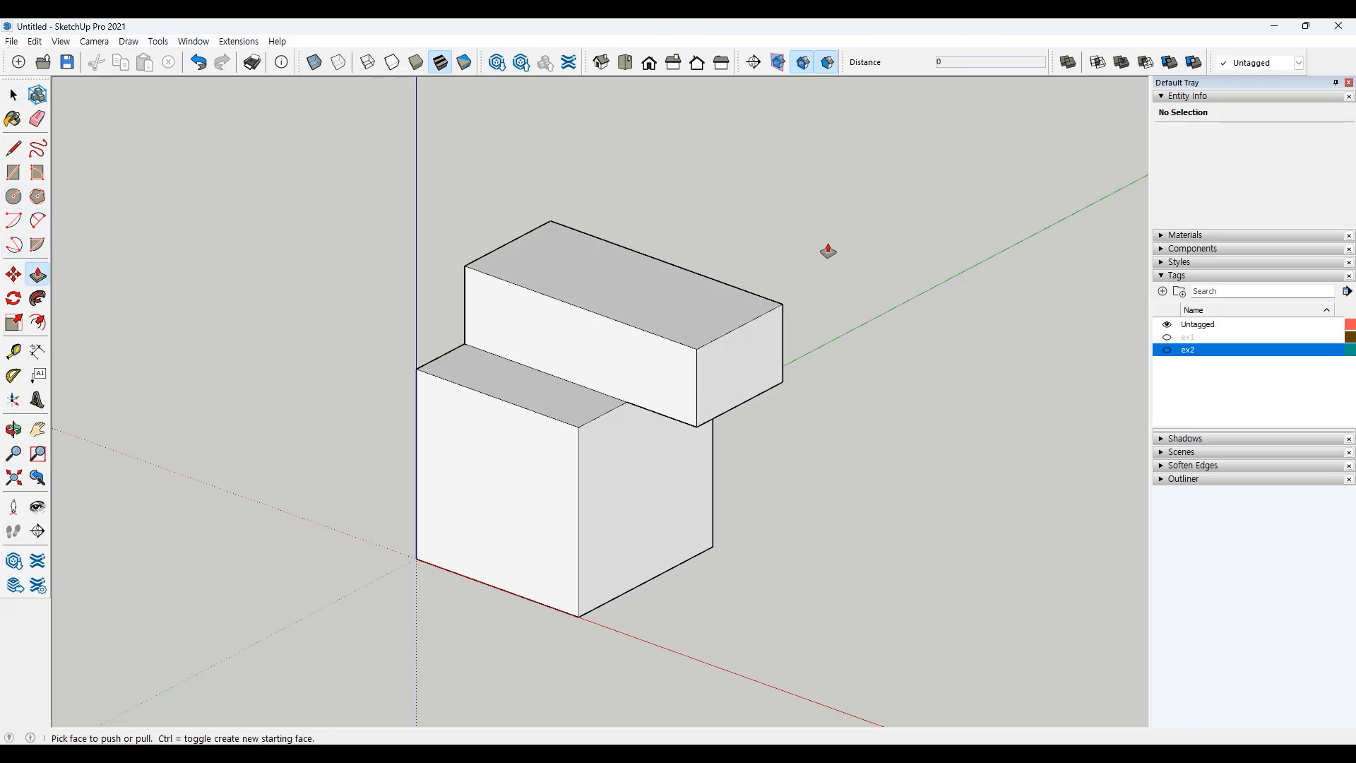
left_click(748, 368)
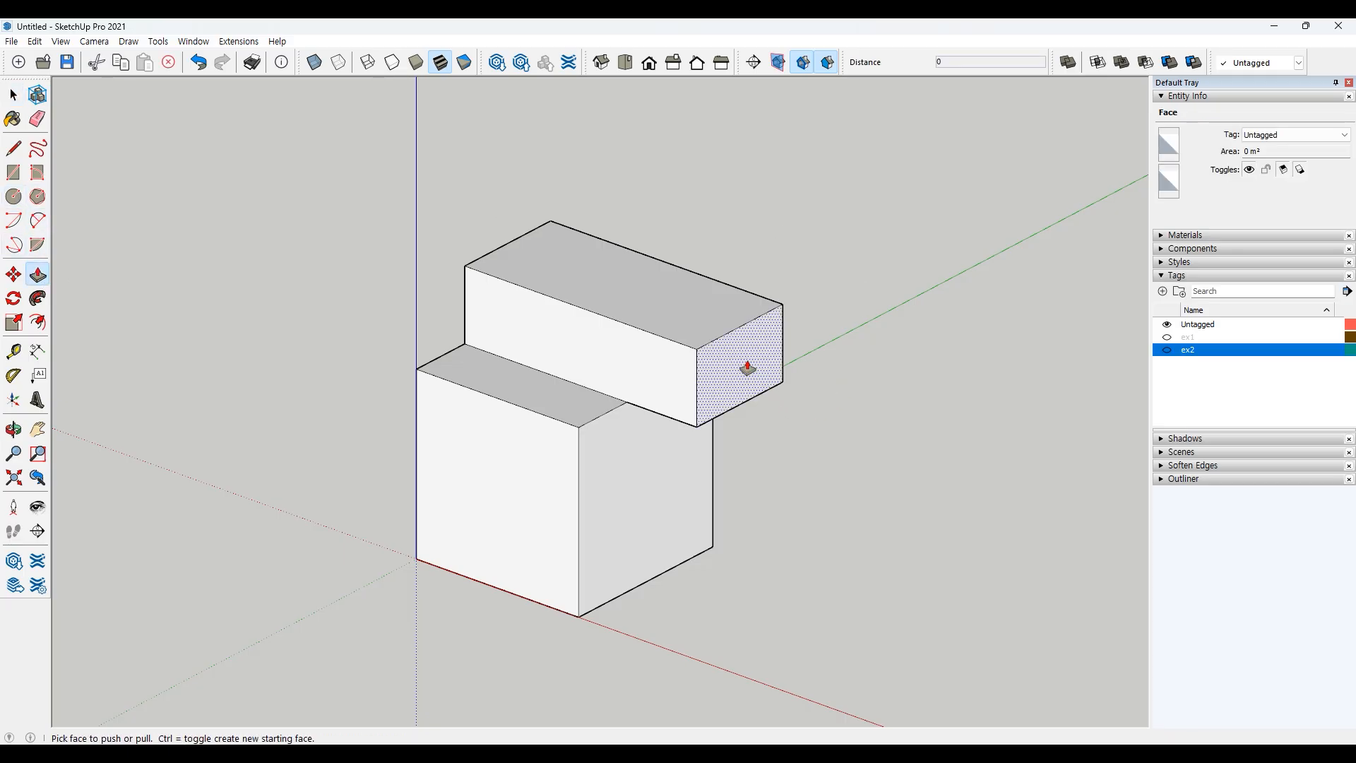
left_click_drag(748, 368, 505, 276)
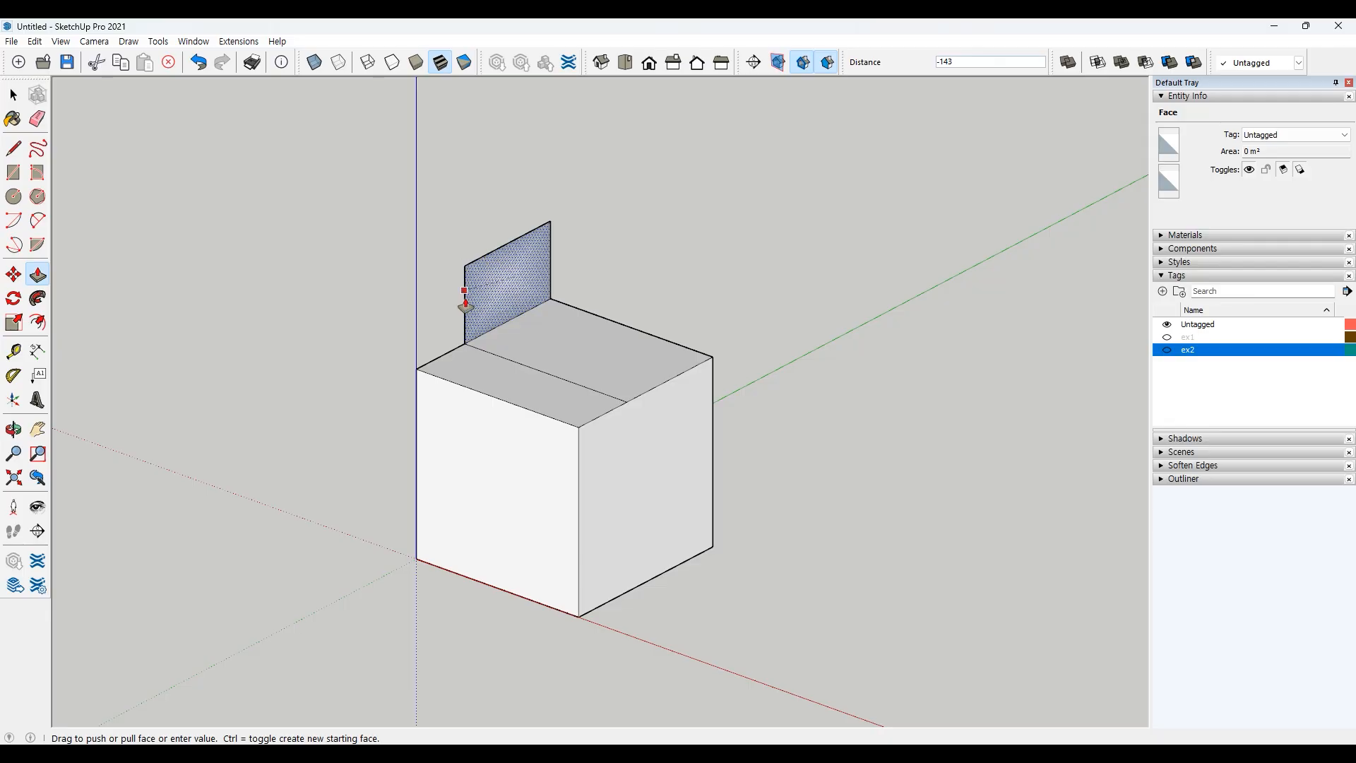
left_click(416, 369)
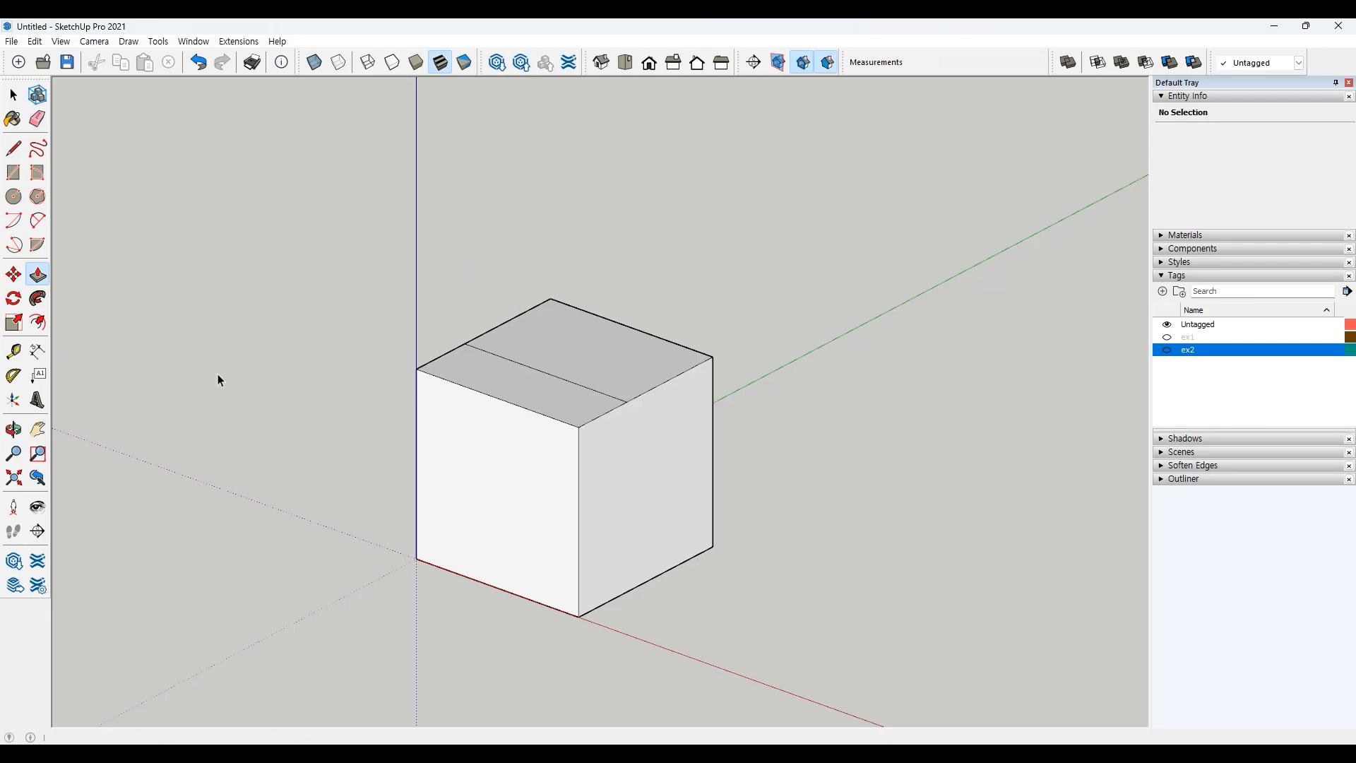
Step: Erase the leftover edge line across the cube's top face with the Eraser
key("space")
key("e")
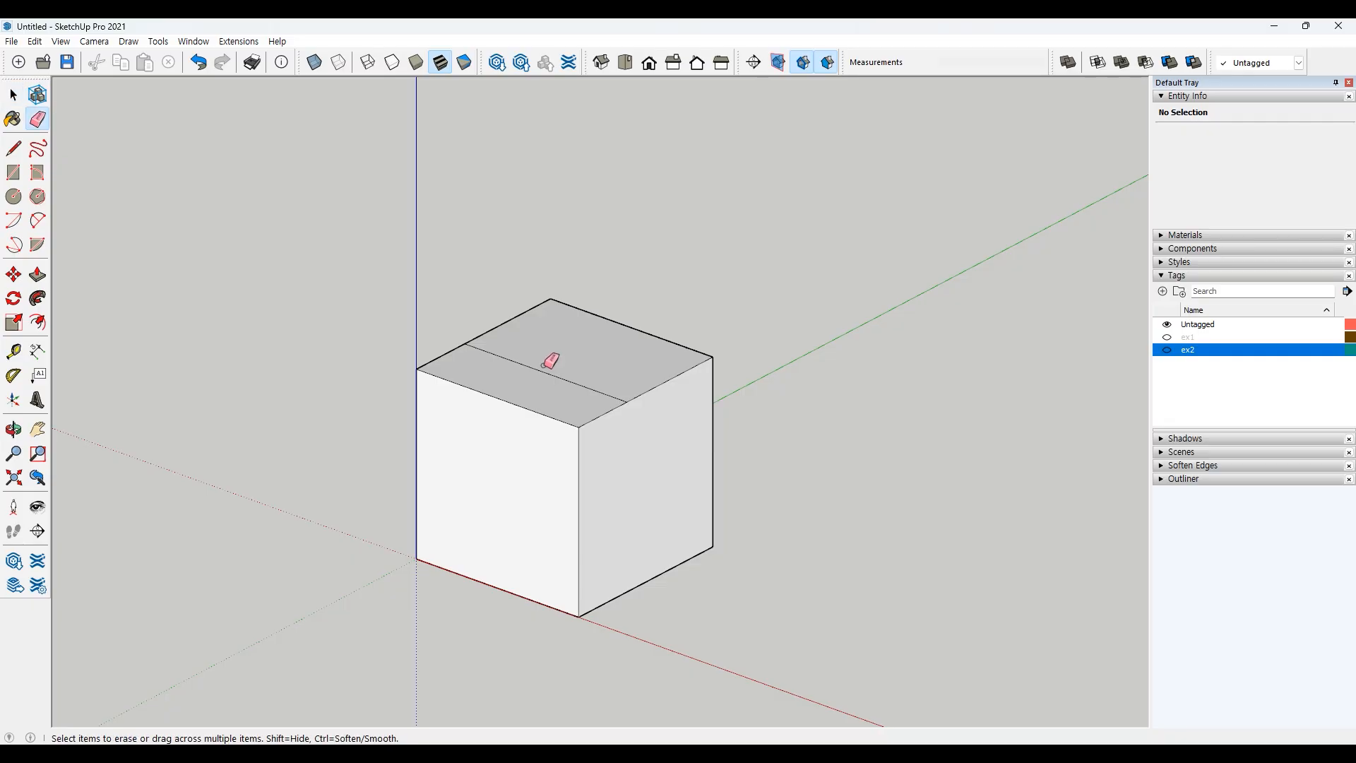
left_click(552, 371)
key("space")
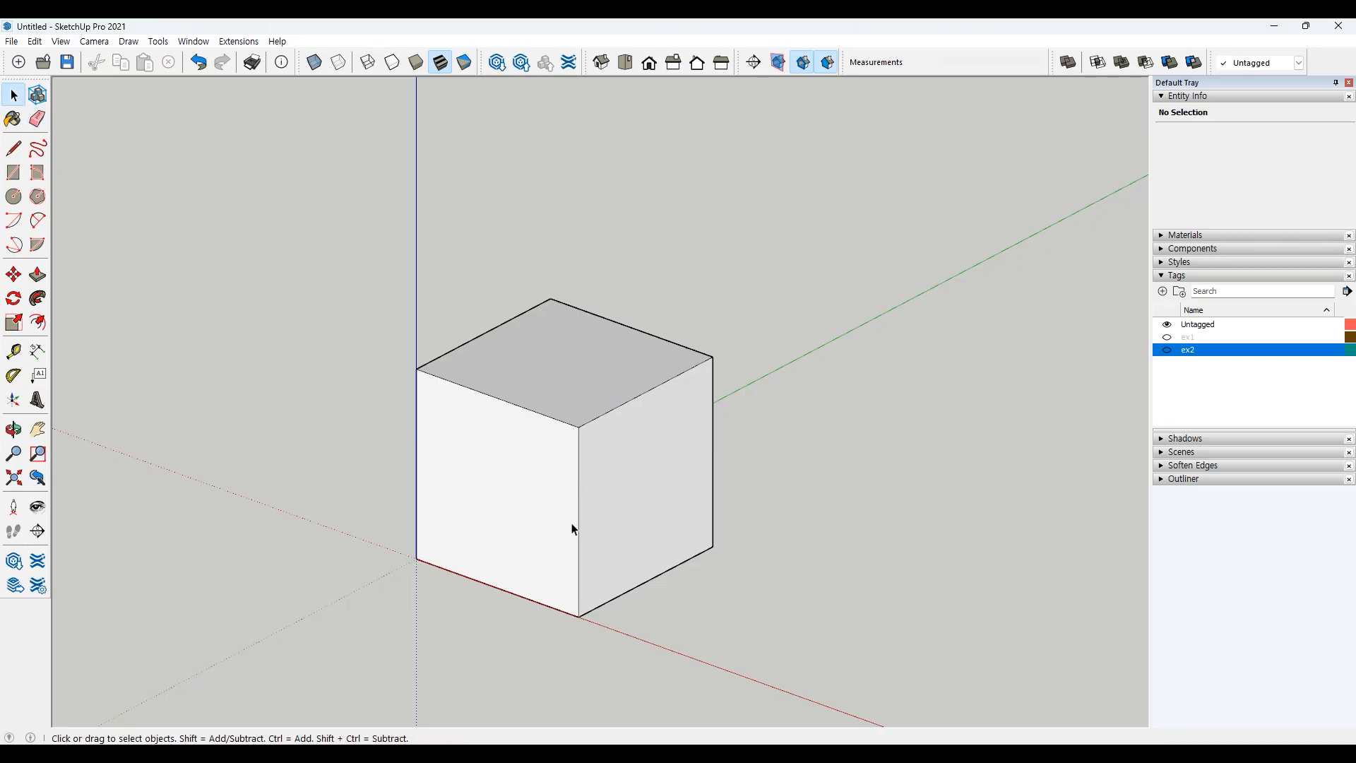
key("p")
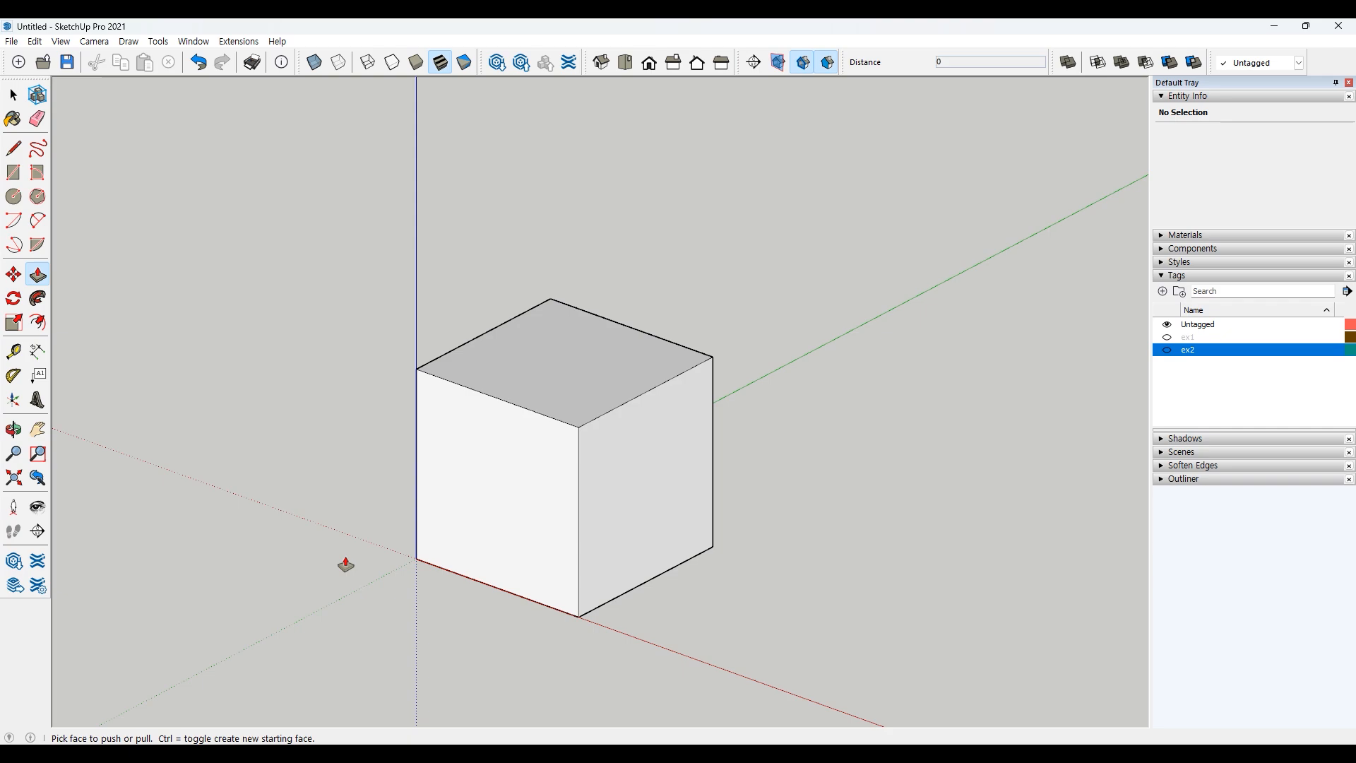
left_click(469, 505)
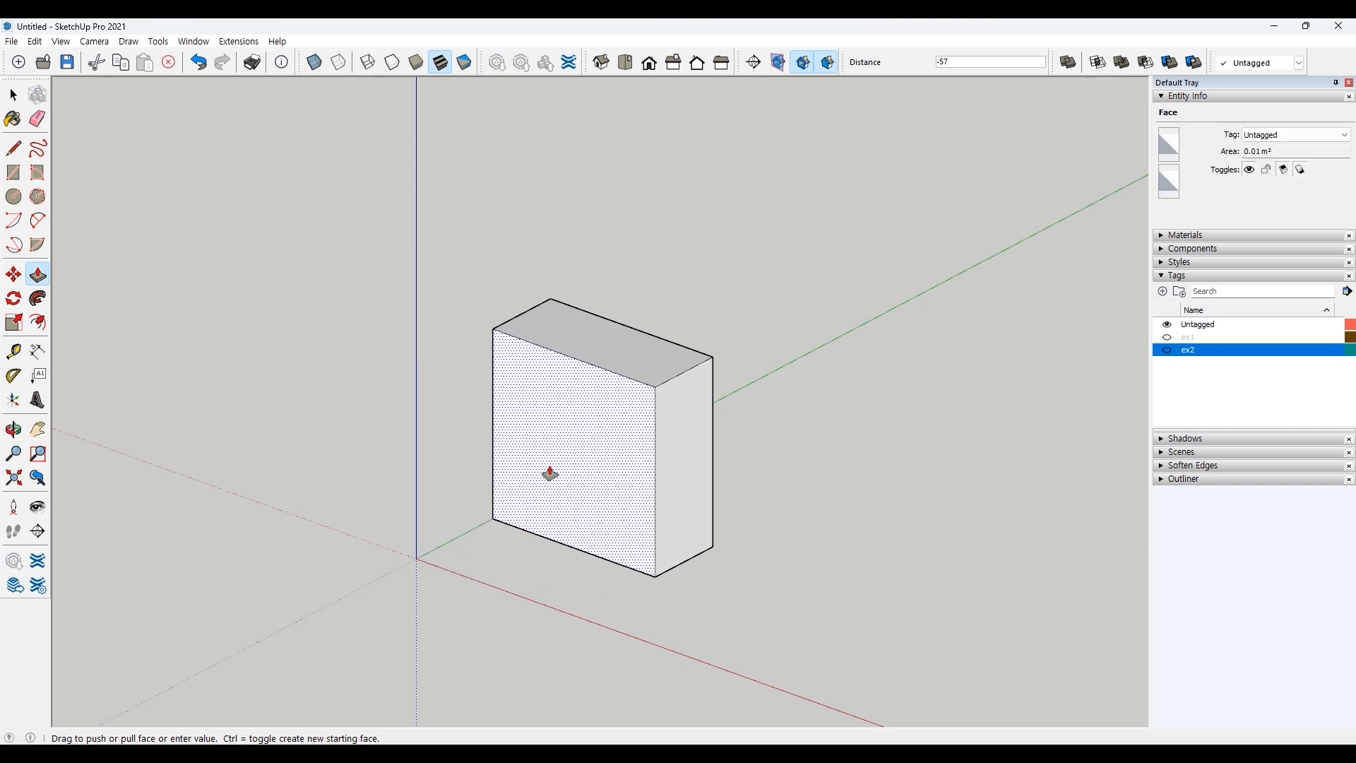
key("space")
left_click(217, 429)
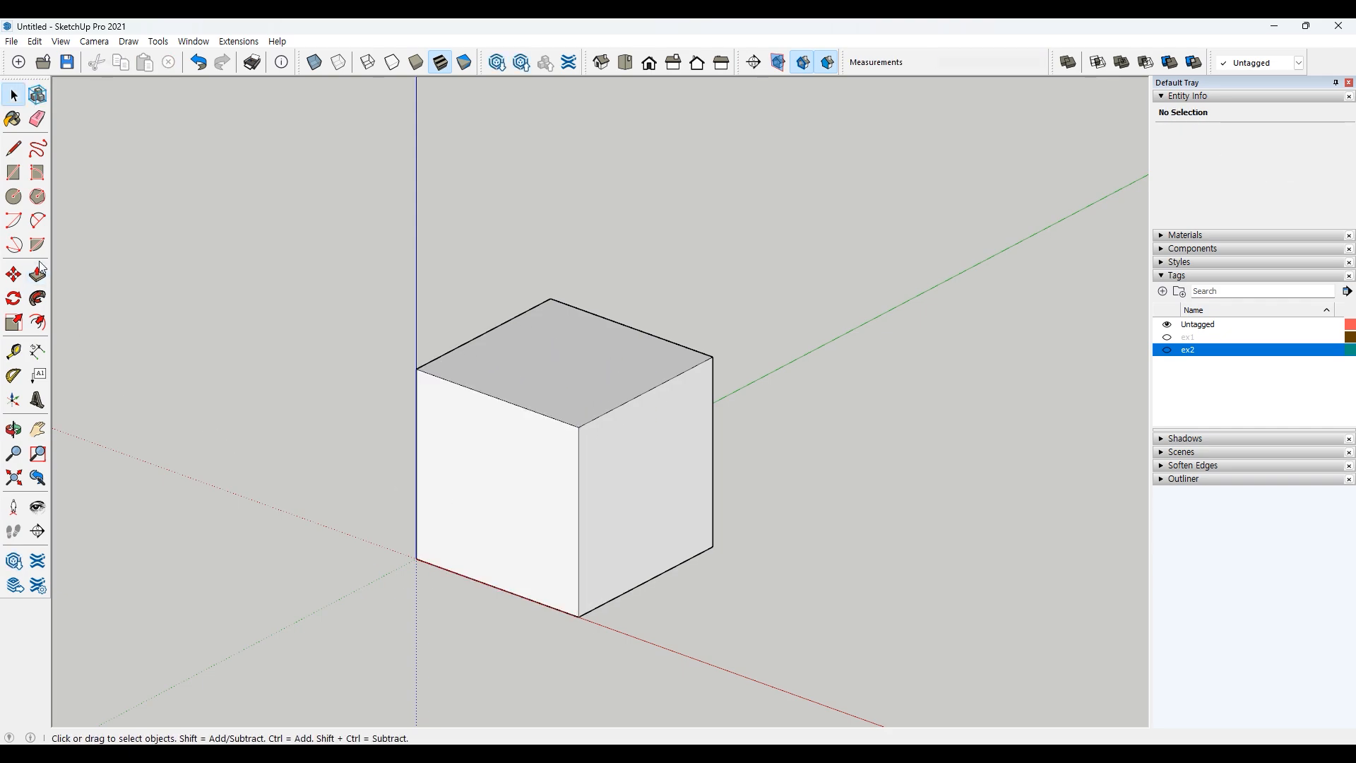
Step: Add a linear dimension along the cube's bottom right edge, placed just outside the cube
left_click(38, 351)
left_click(572, 624)
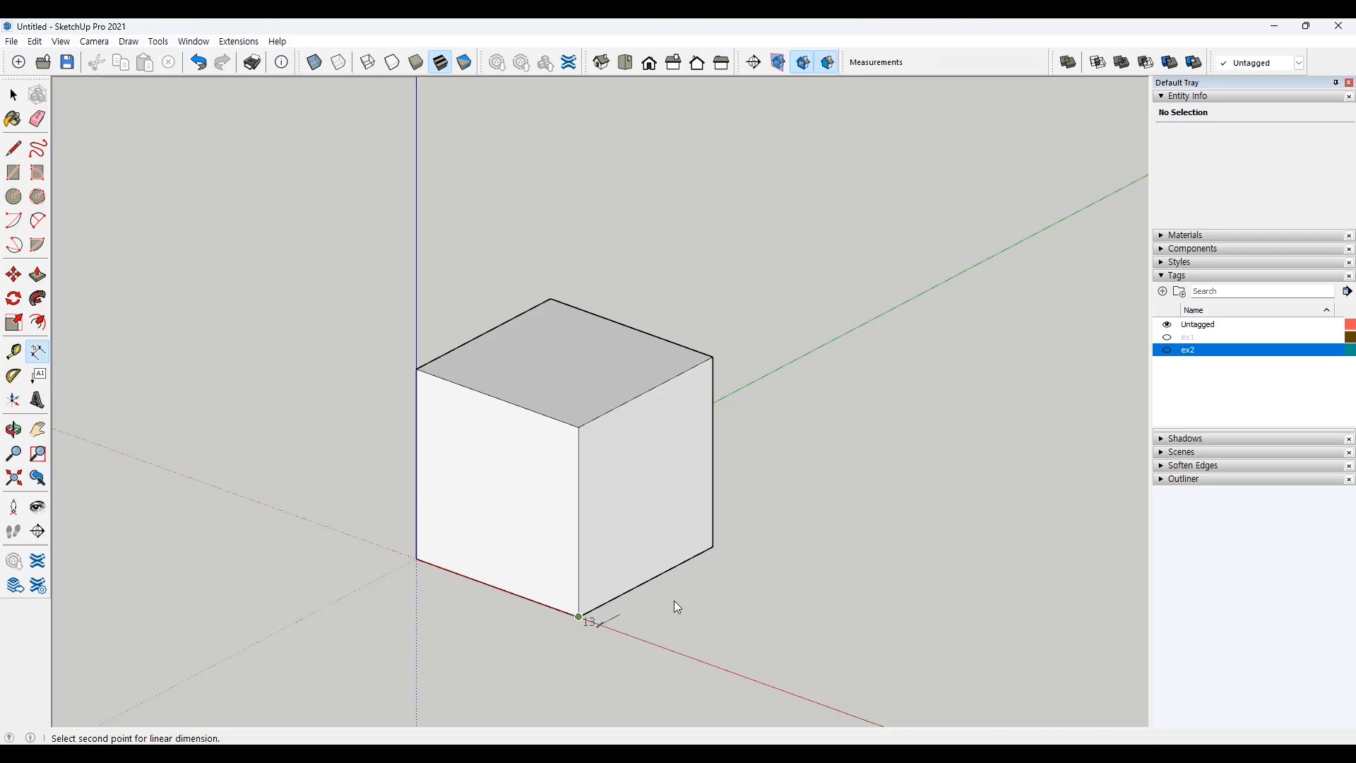
left_click(713, 545)
left_click(758, 562)
key("space")
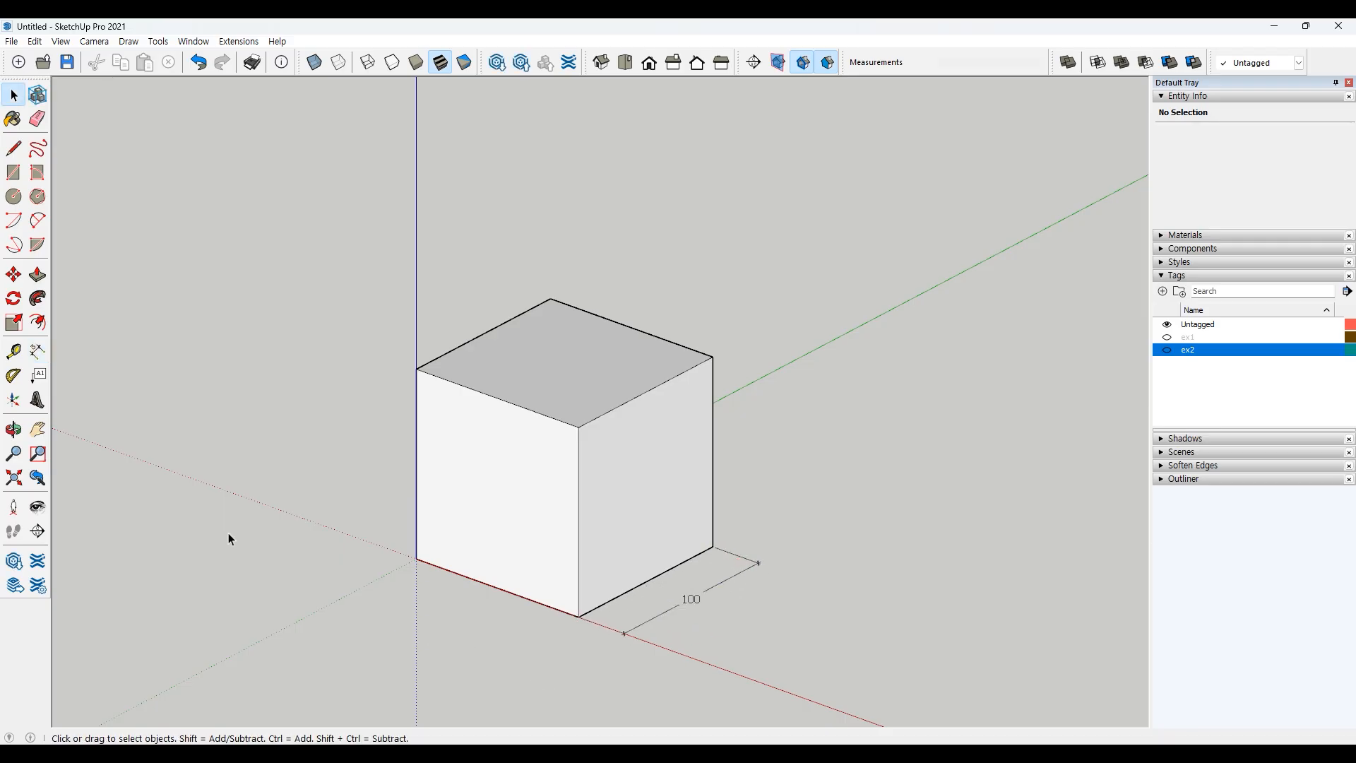
Step: Push the cube's front face back 100 with Push/Pull to remove the cube
key("p")
left_click(493, 521)
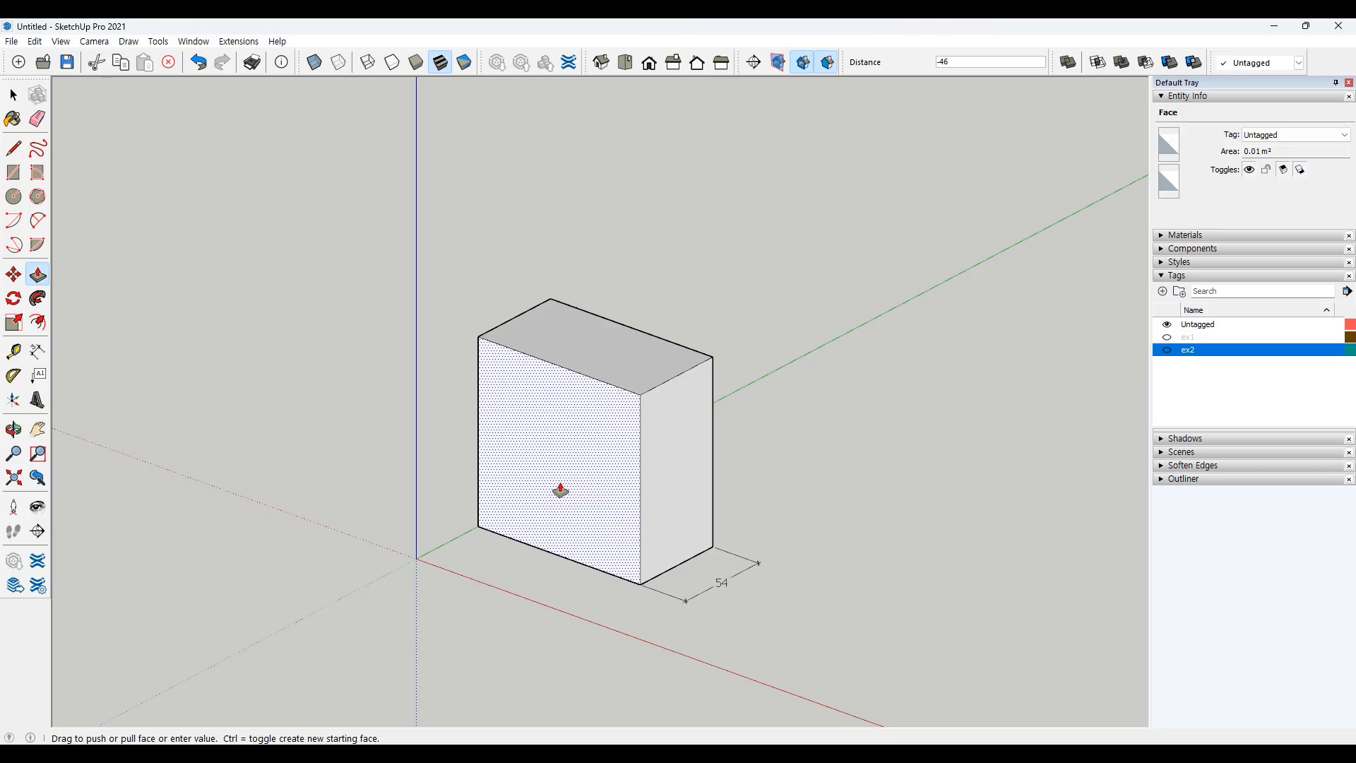
type("100")
key("Return")
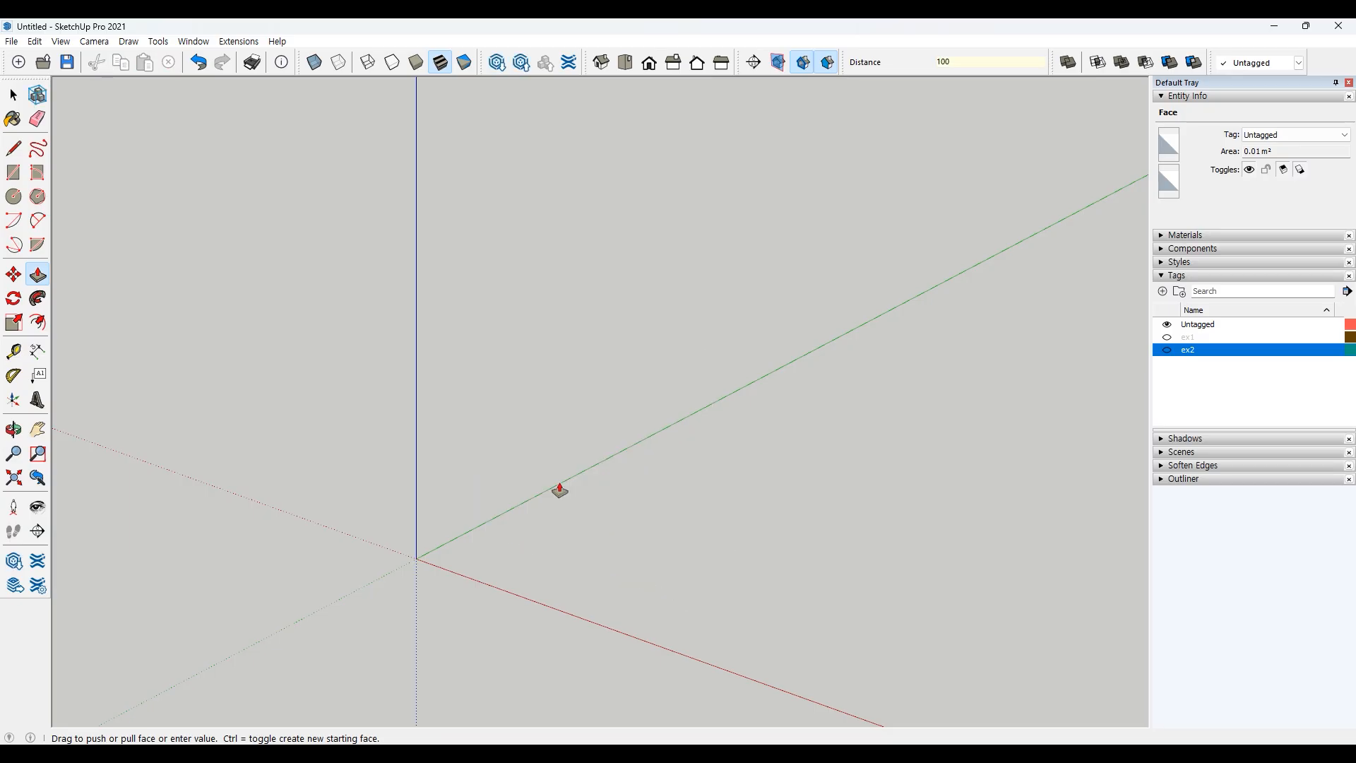
key("space")
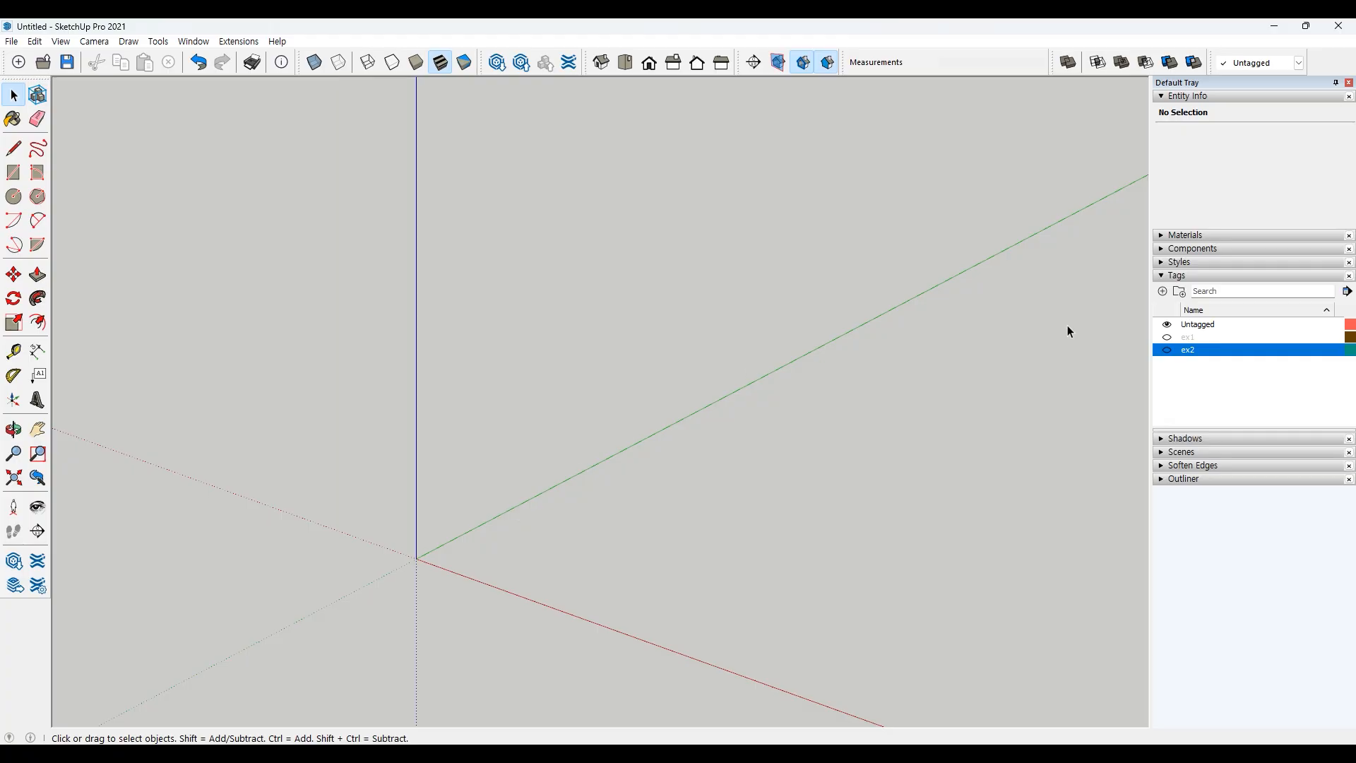
Step: Switch the active tag to ex1 and bring its example shapes into view
left_click(1167, 337)
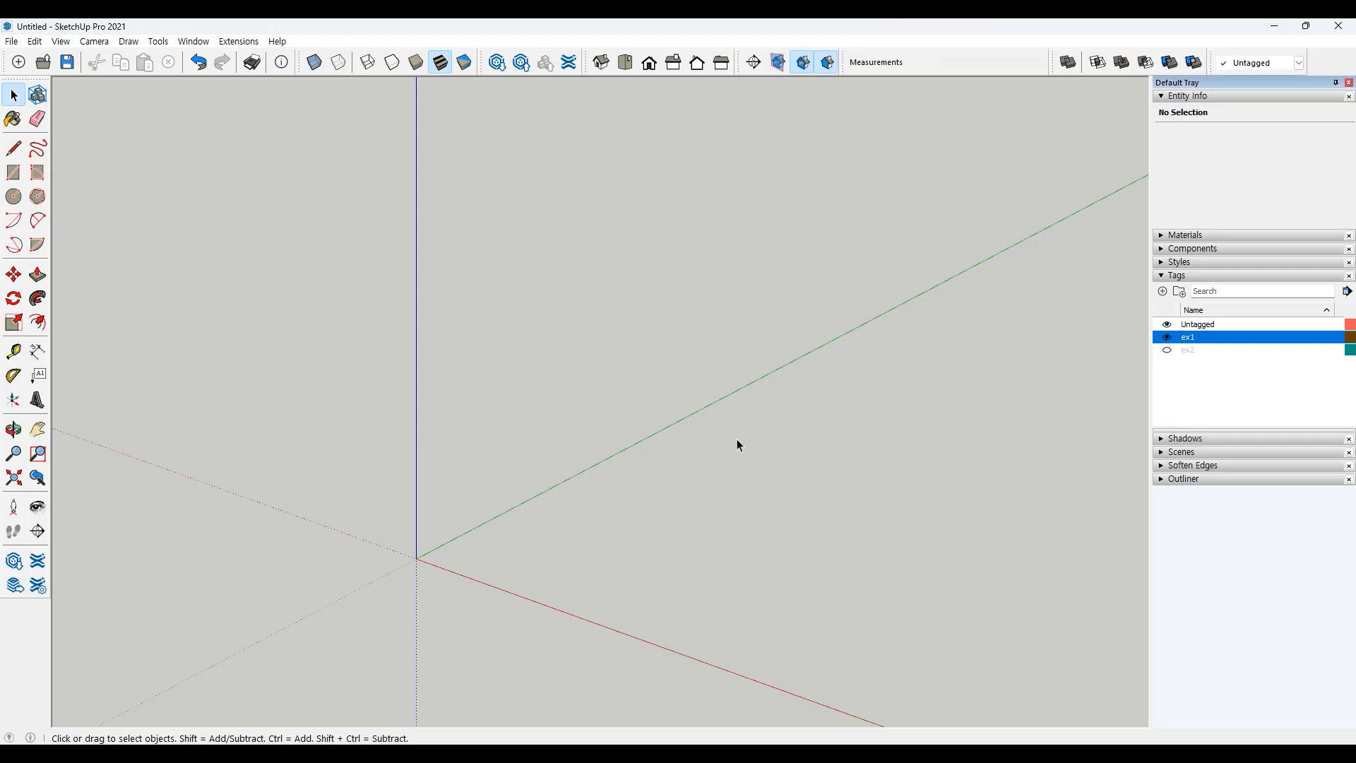
scroll(736, 438, "down", 7)
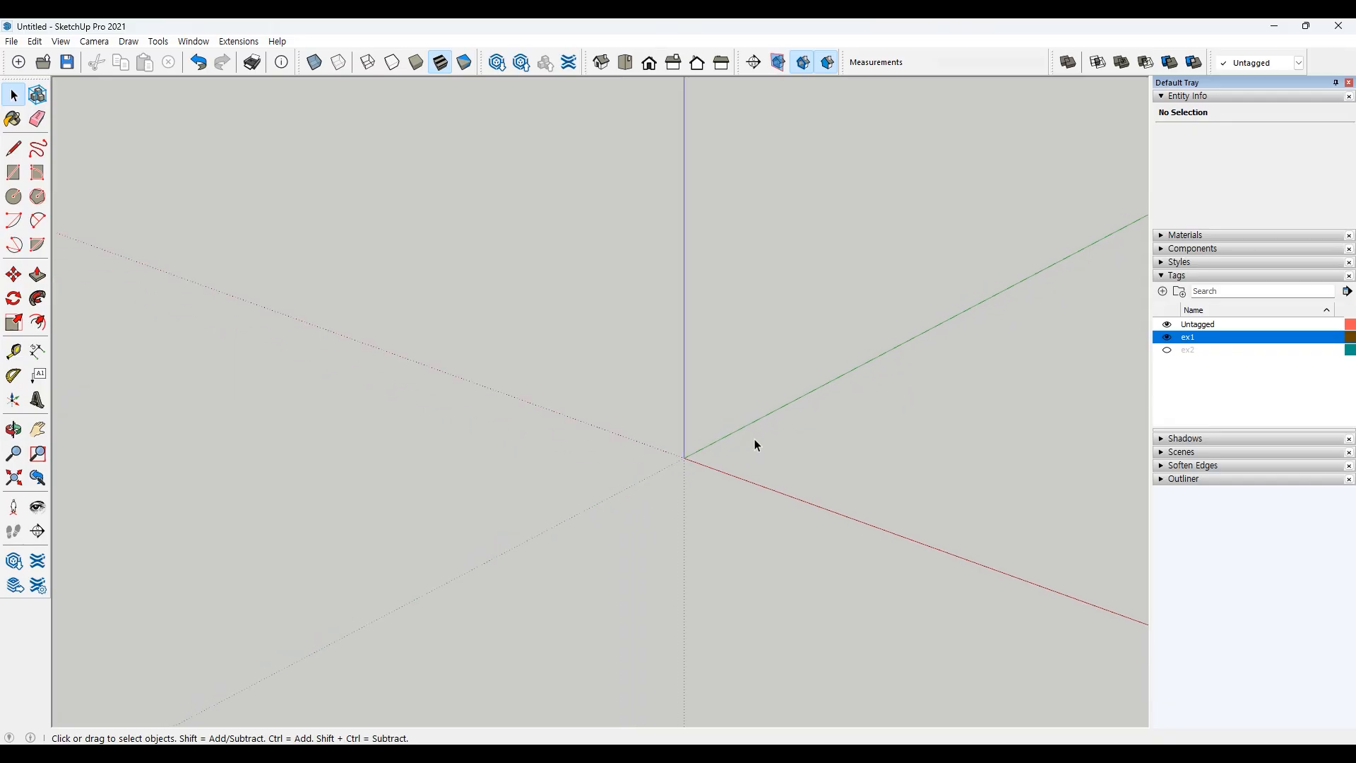
middle_click_drag(877, 427, 278, 584, "shift")
mouse_move(699, 515)
middle_mouse_down()
mouse_move(745, 523)
mouse_move(808, 451)
mouse_move(812, 490)
mouse_move(740, 559)
middle_mouse_up()
scroll(811, 445, "up", 3)
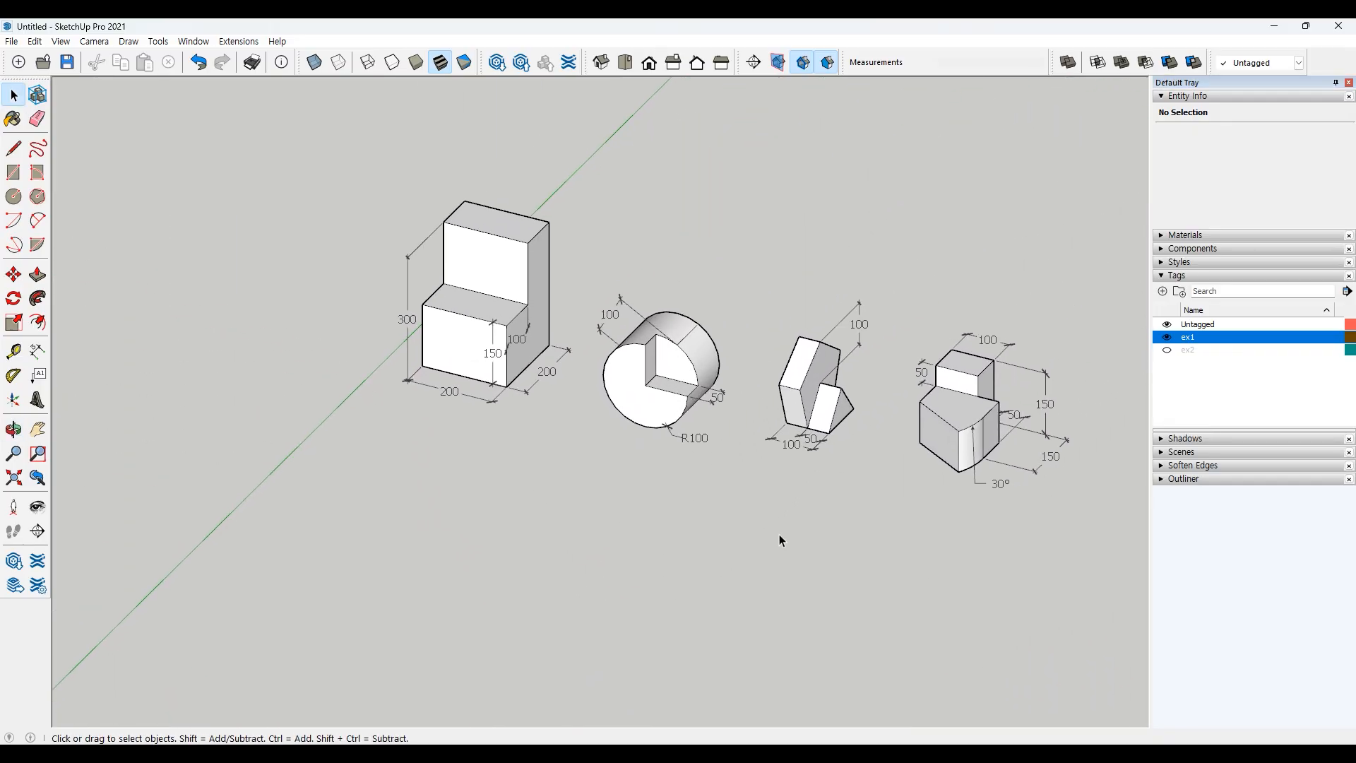
scroll(779, 535, "down", 2)
middle_click_drag(951, 569, 753, 531)
left_click_drag(965, 282, 602, 529)
left_click(682, 504)
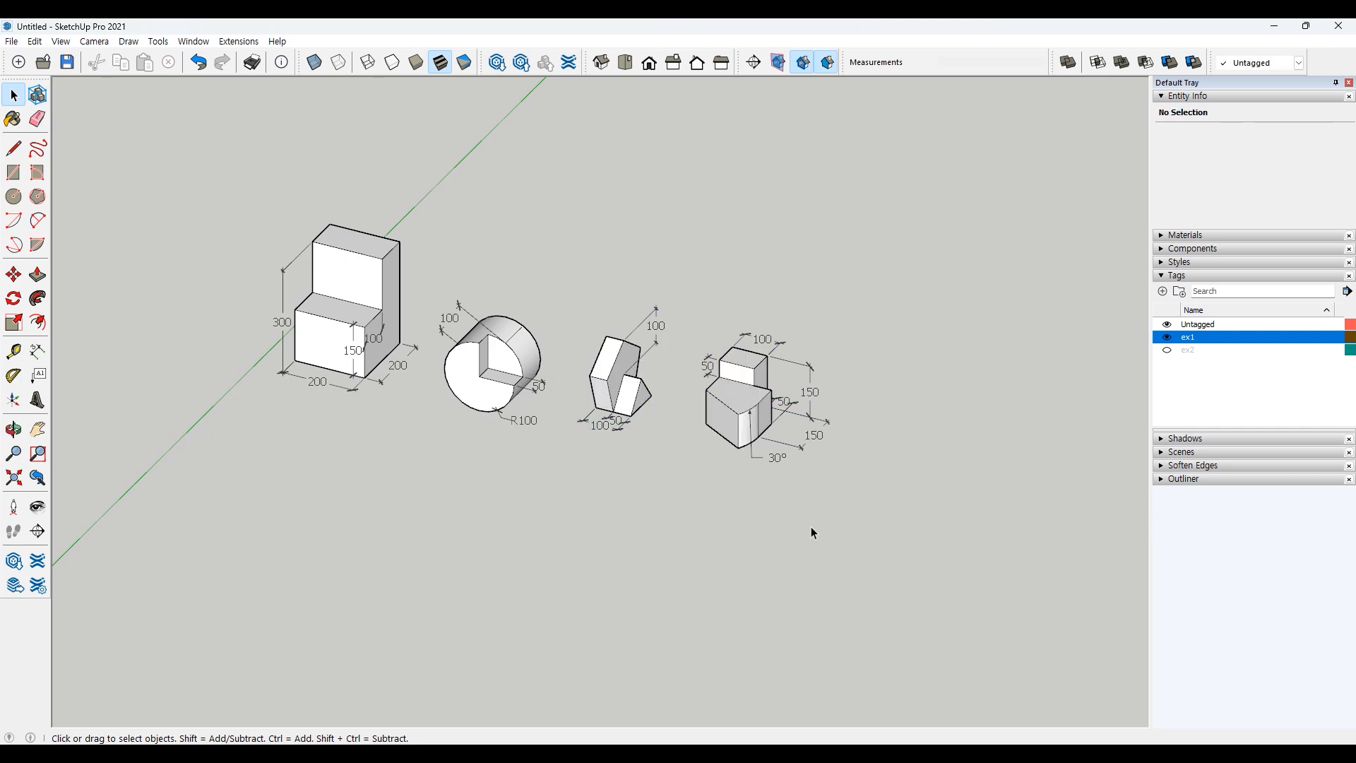
Step: Move the two right-hand ex1 example shapes further right to clear space
left_click_drag(684, 435, 570, 523)
key("m")
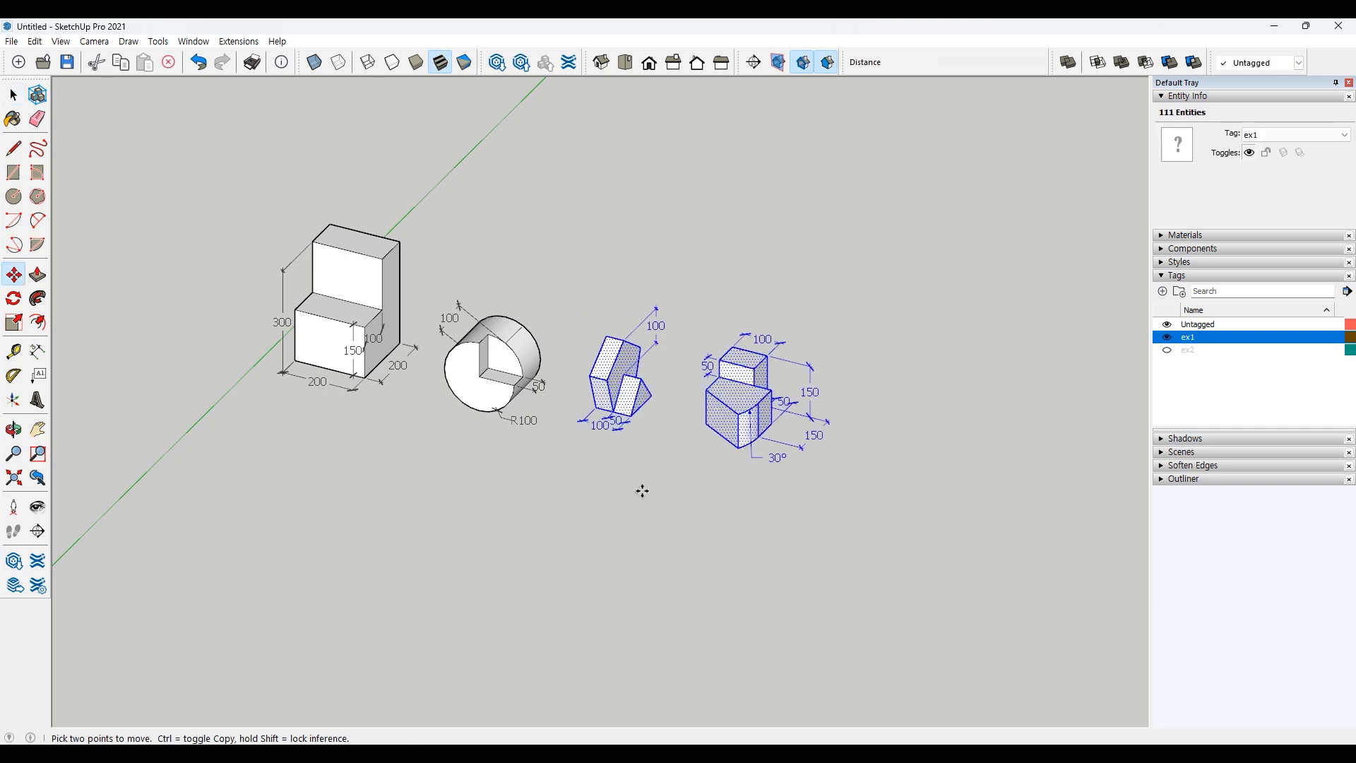
left_click(641, 490)
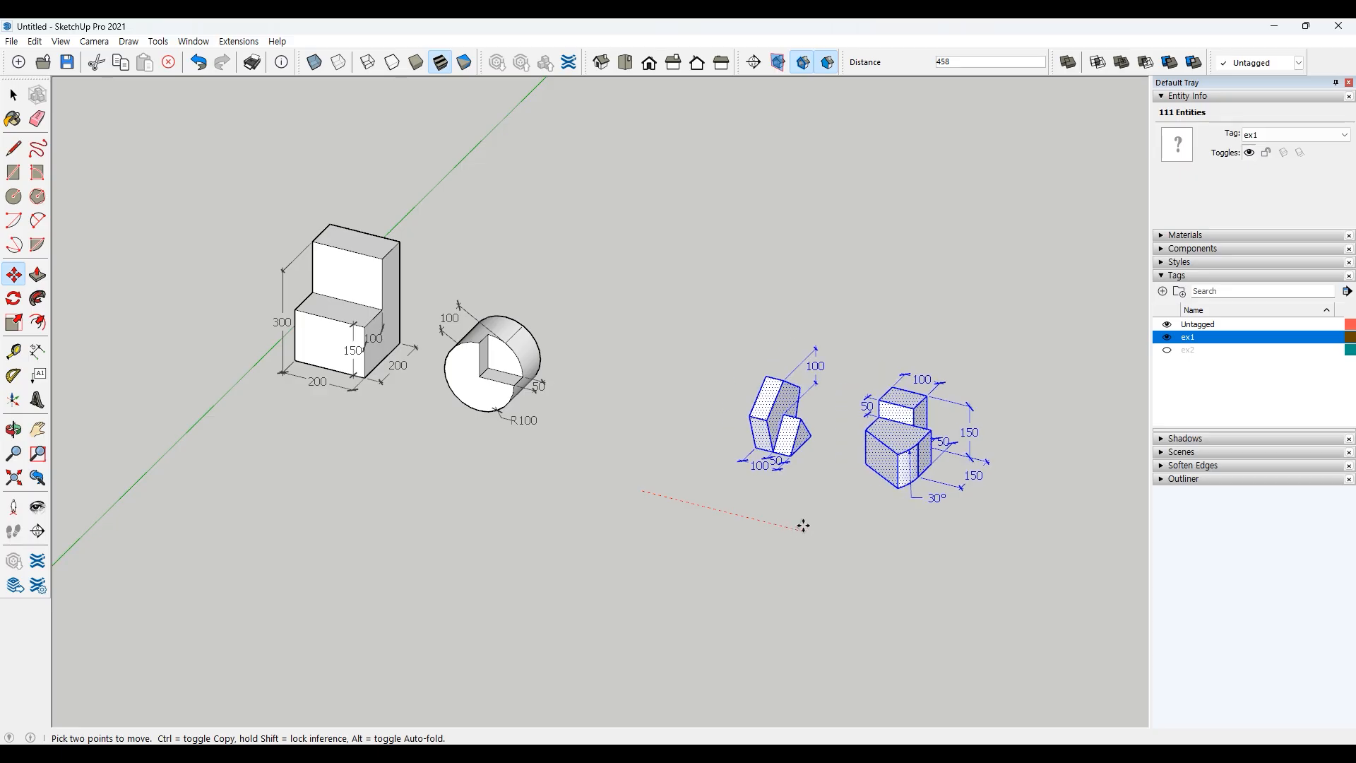
left_click(802, 526)
key("space")
left_click(404, 472)
middle_click_drag(411, 468, 621, 496, "shift")
scroll(553, 452, "up", 5)
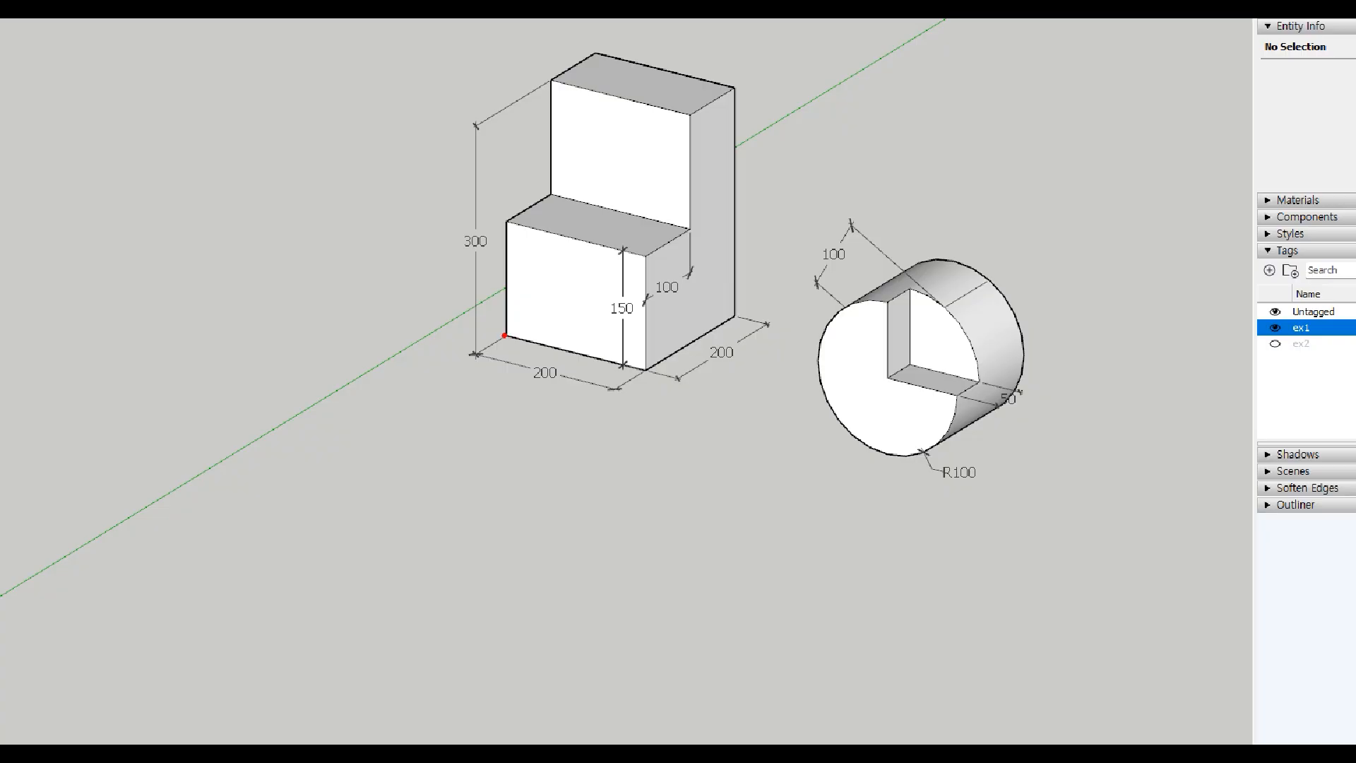
mouse_move(506, 335)
left_mouse_down()
mouse_move(645, 368)
mouse_move(728, 317)
mouse_move(596, 285)
mouse_move(507, 335)
left_mouse_up()
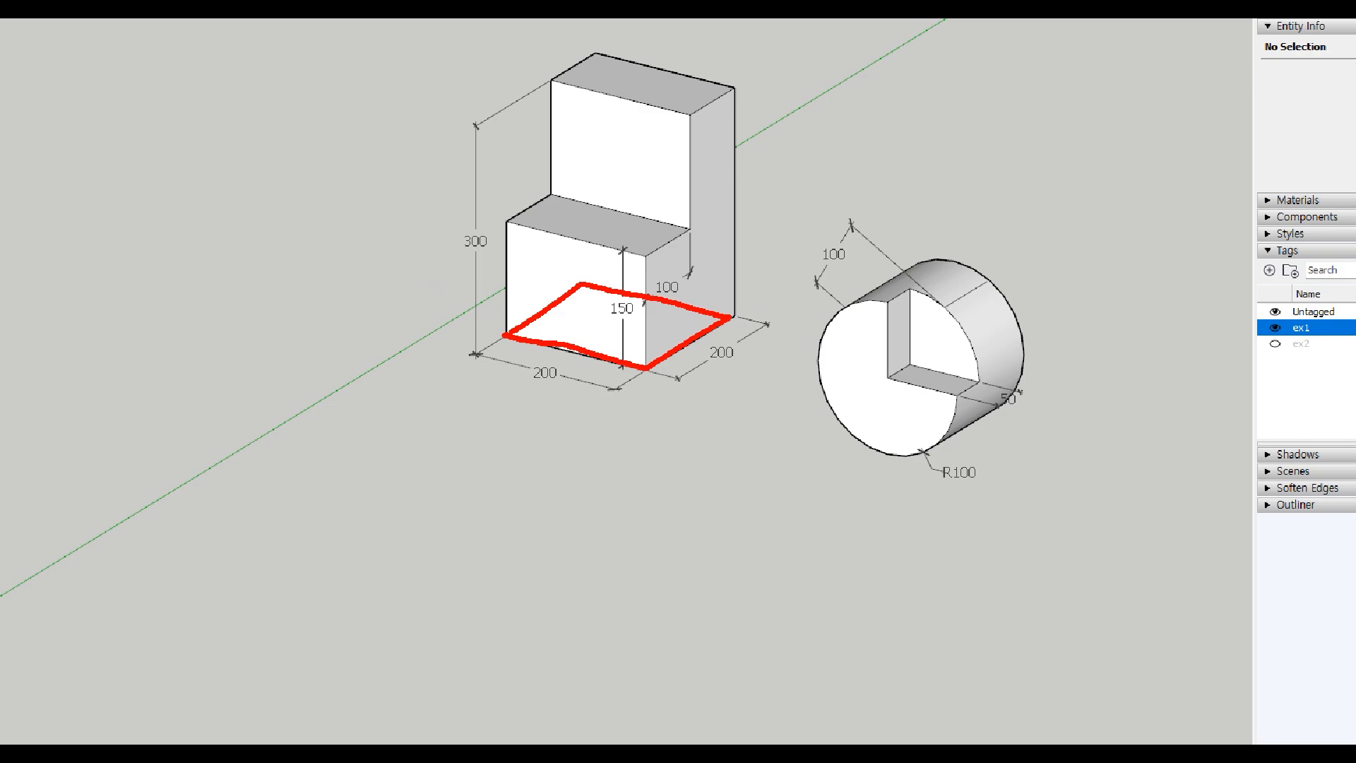
mouse_move(634, 323)
left_mouse_down()
mouse_move(608, 293)
mouse_move(638, 322)
left_mouse_up()
left_click_drag(531, 326, 533, 259)
mouse_move(515, 275)
left_mouse_down()
mouse_move(535, 257)
mouse_move(559, 275)
left_mouse_up()
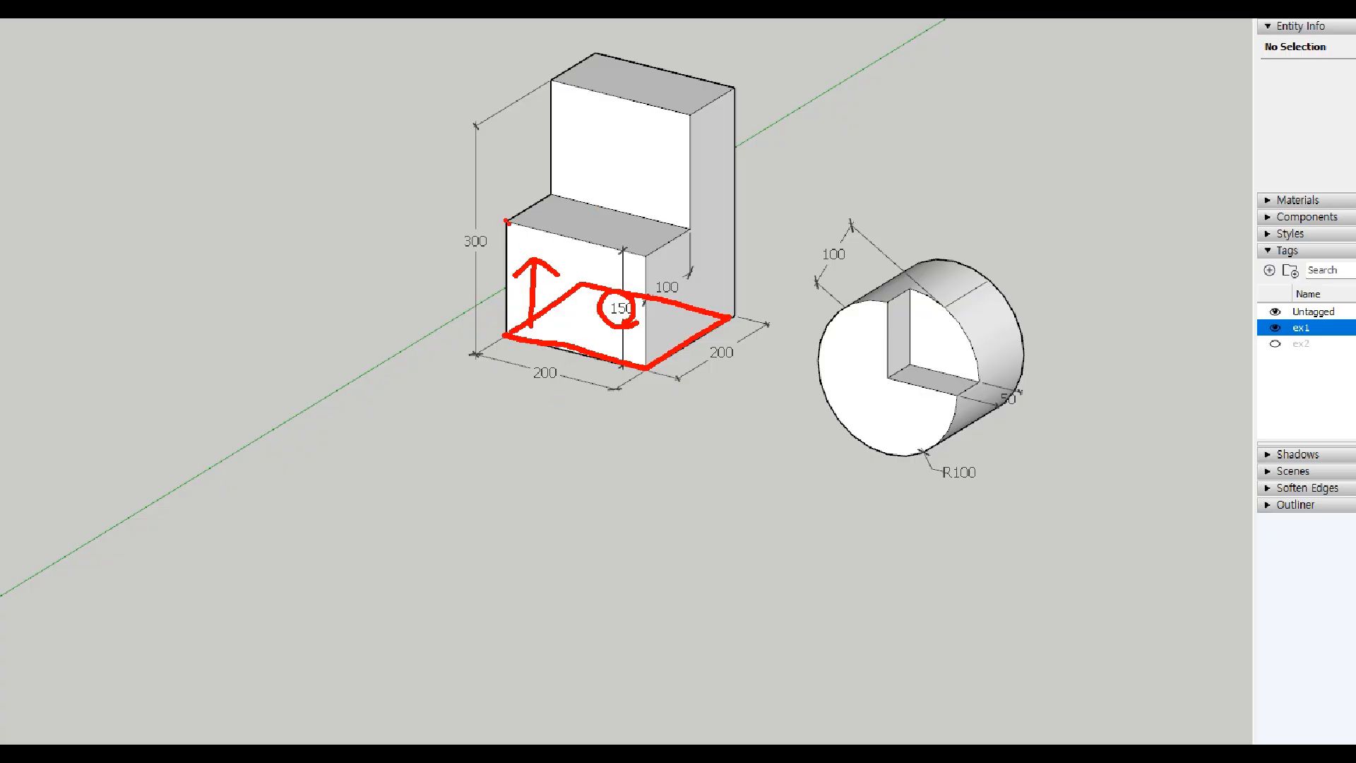
key("Escape")
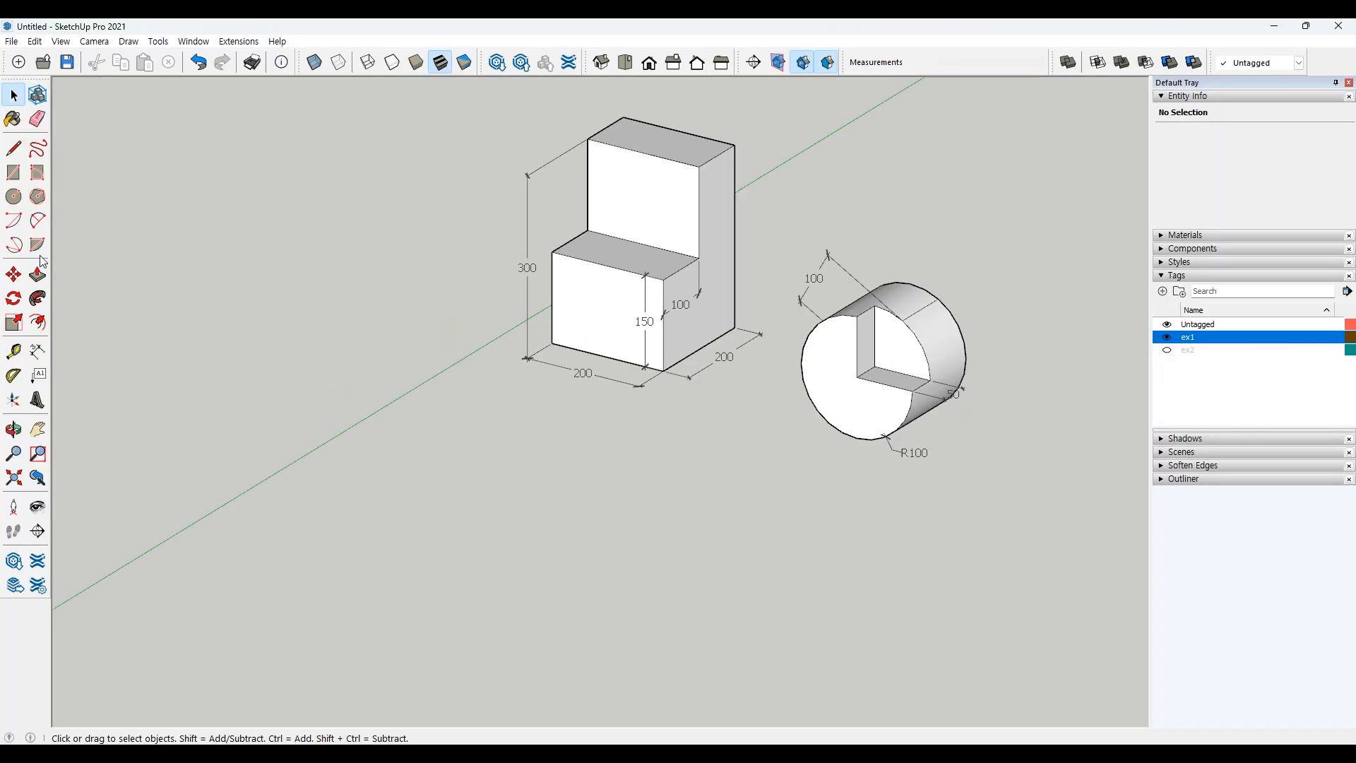
Step: Draw a 200 by 200 rectangle on the ground in empty space left of the examples
left_click(14, 172)
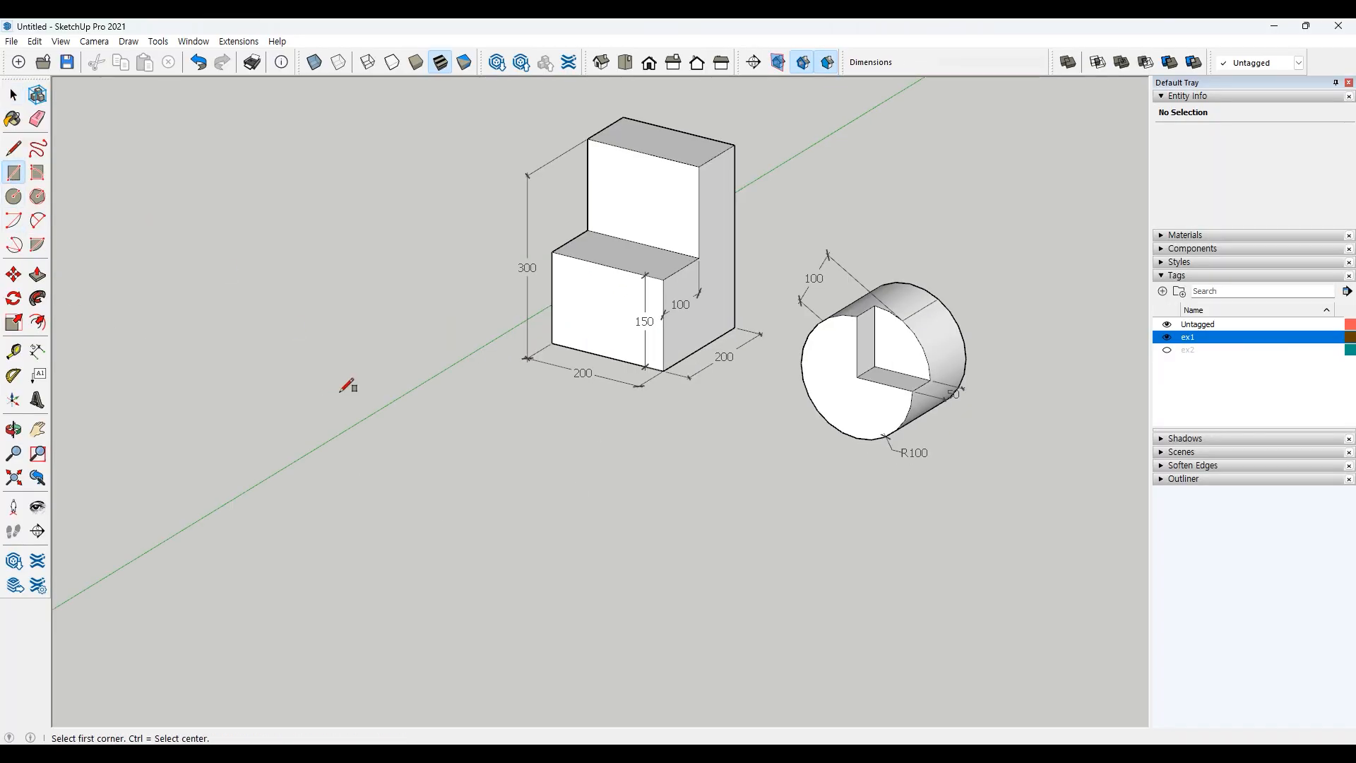
left_click(258, 544)
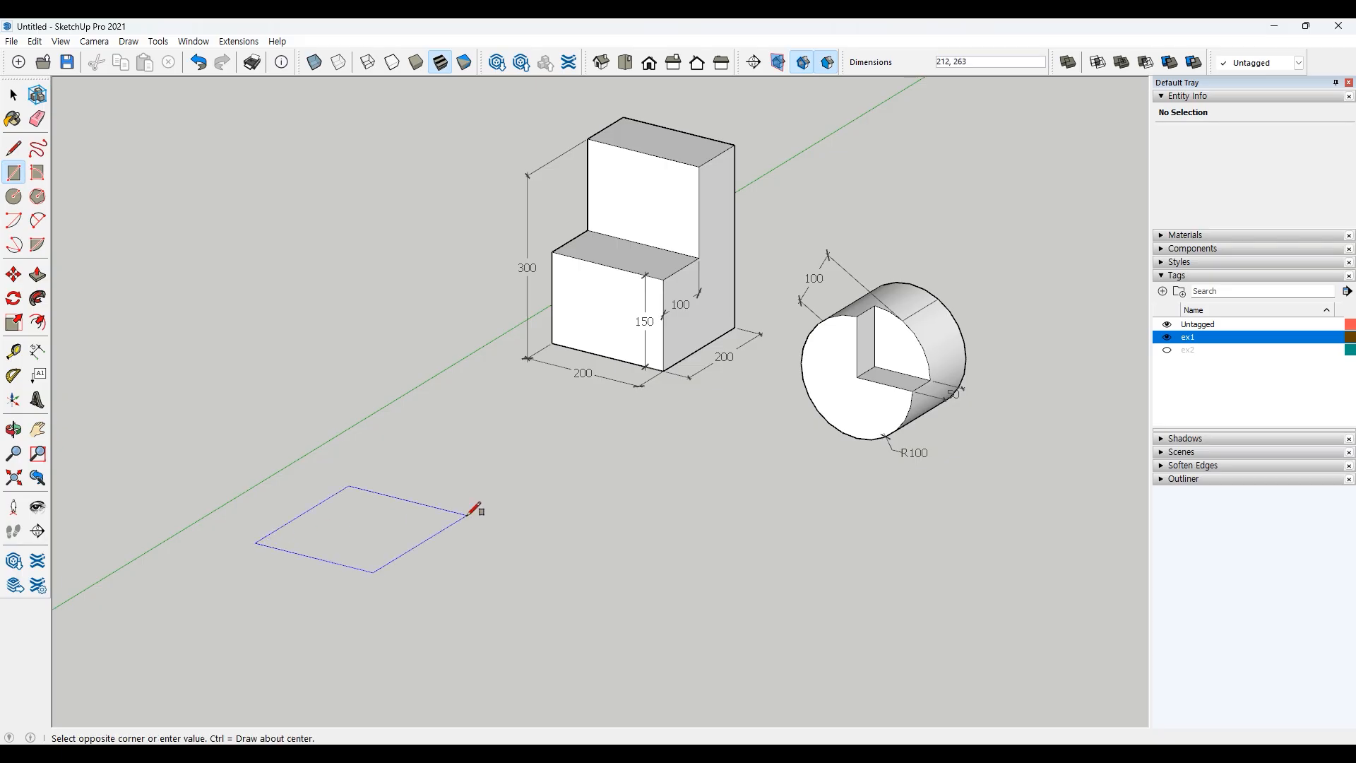
type("200,200")
key("Return")
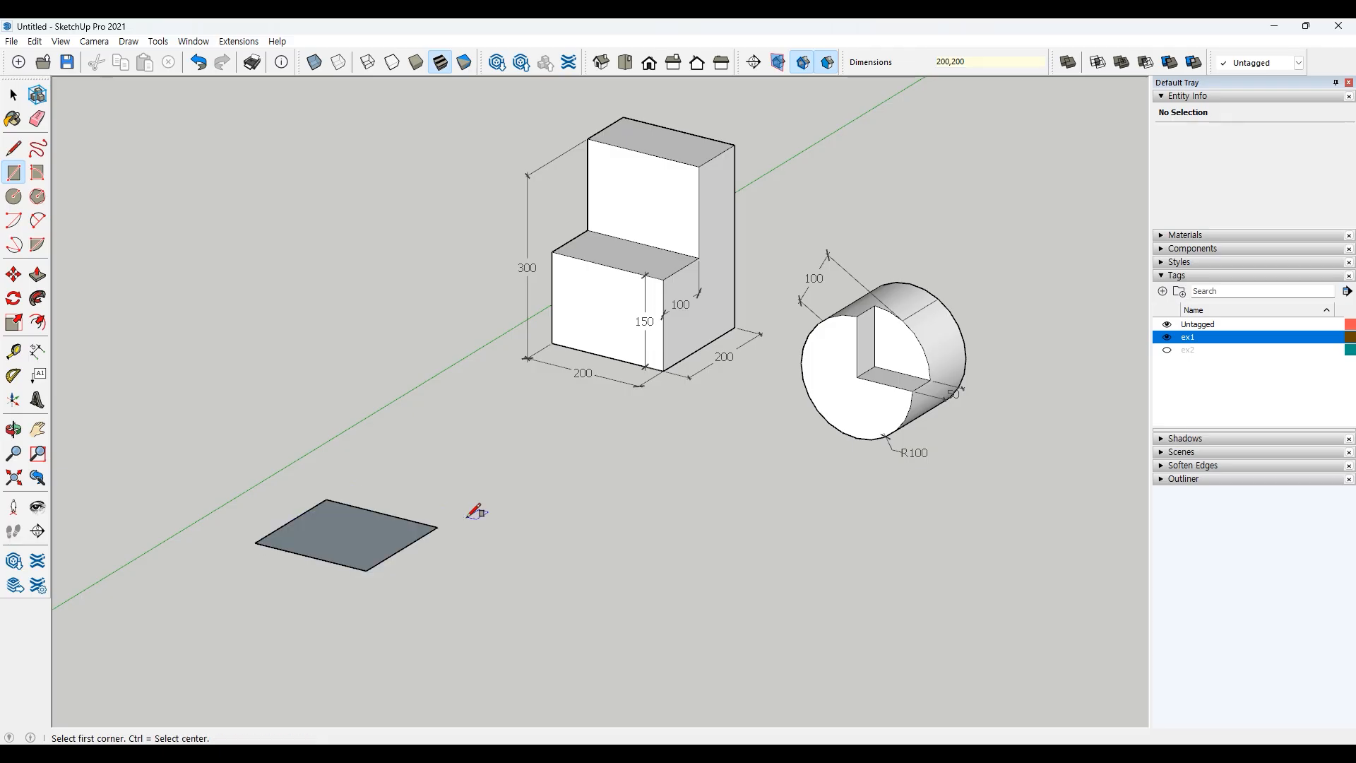
key("space")
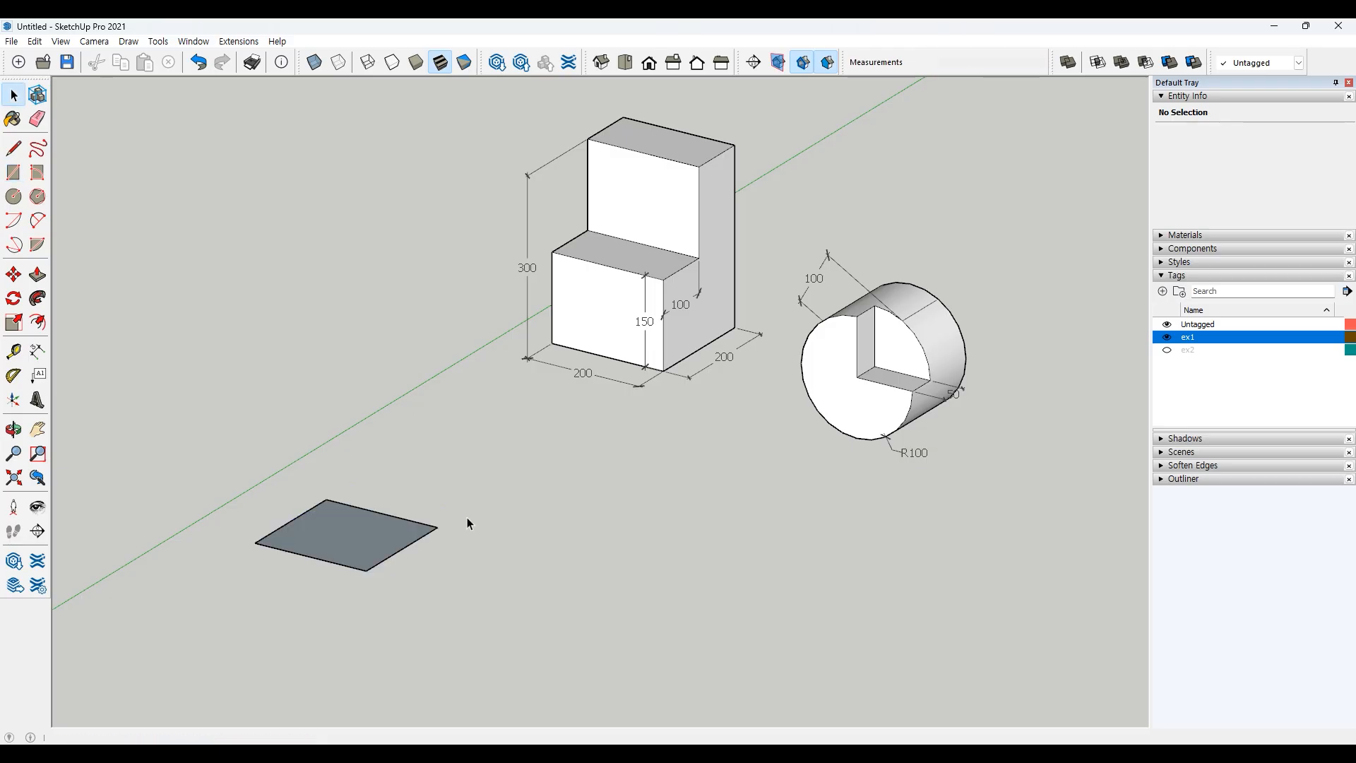
Step: Push/Pull the square up 150 into a box
left_click(37, 274)
left_click(344, 523)
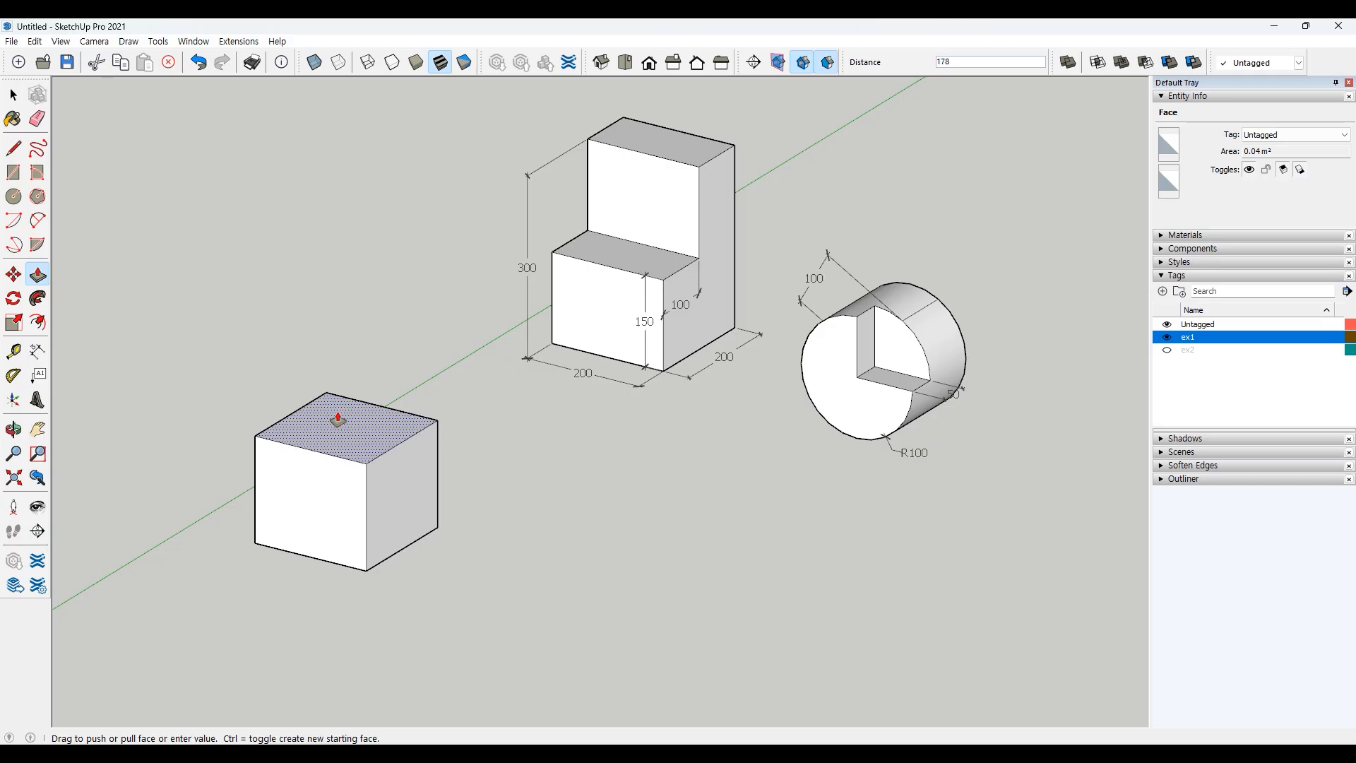
type("150")
key("Return")
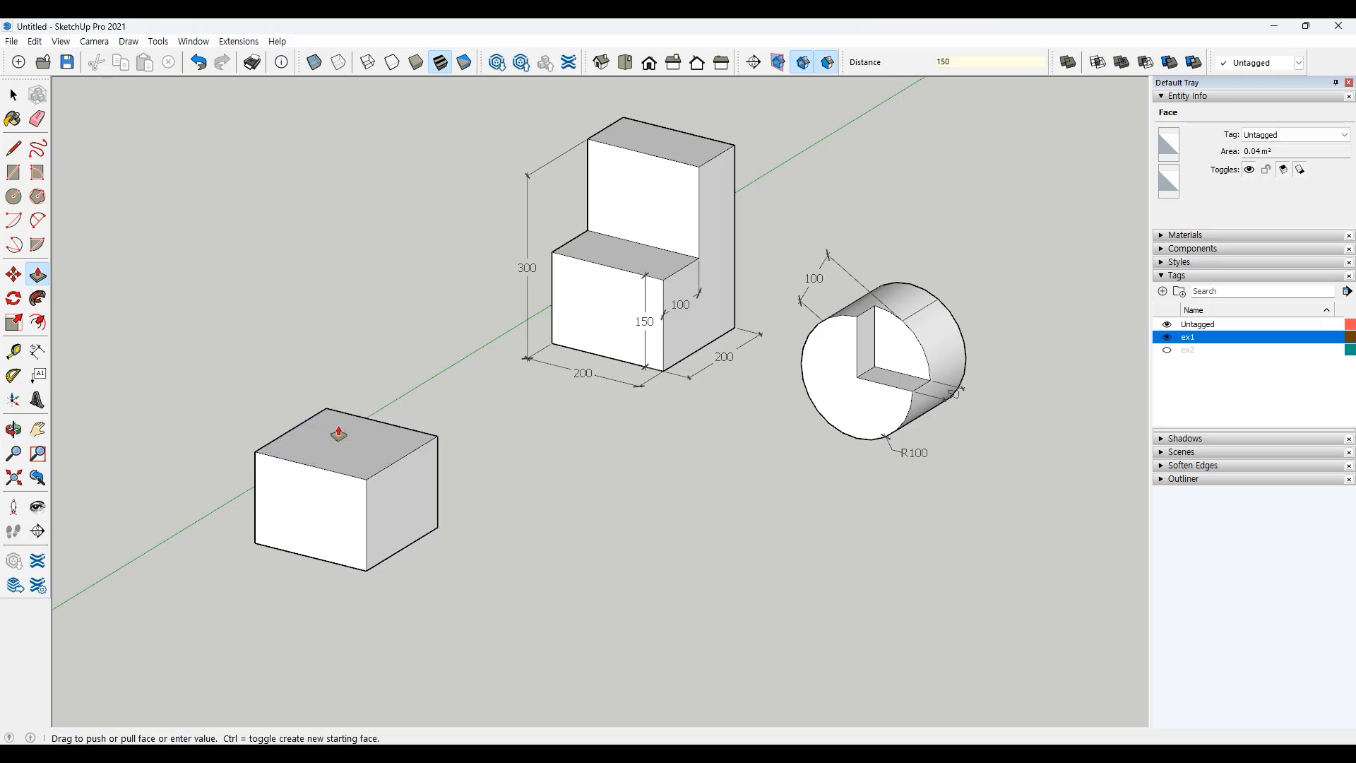
key("space")
middle_click_drag(424, 421, 403, 507)
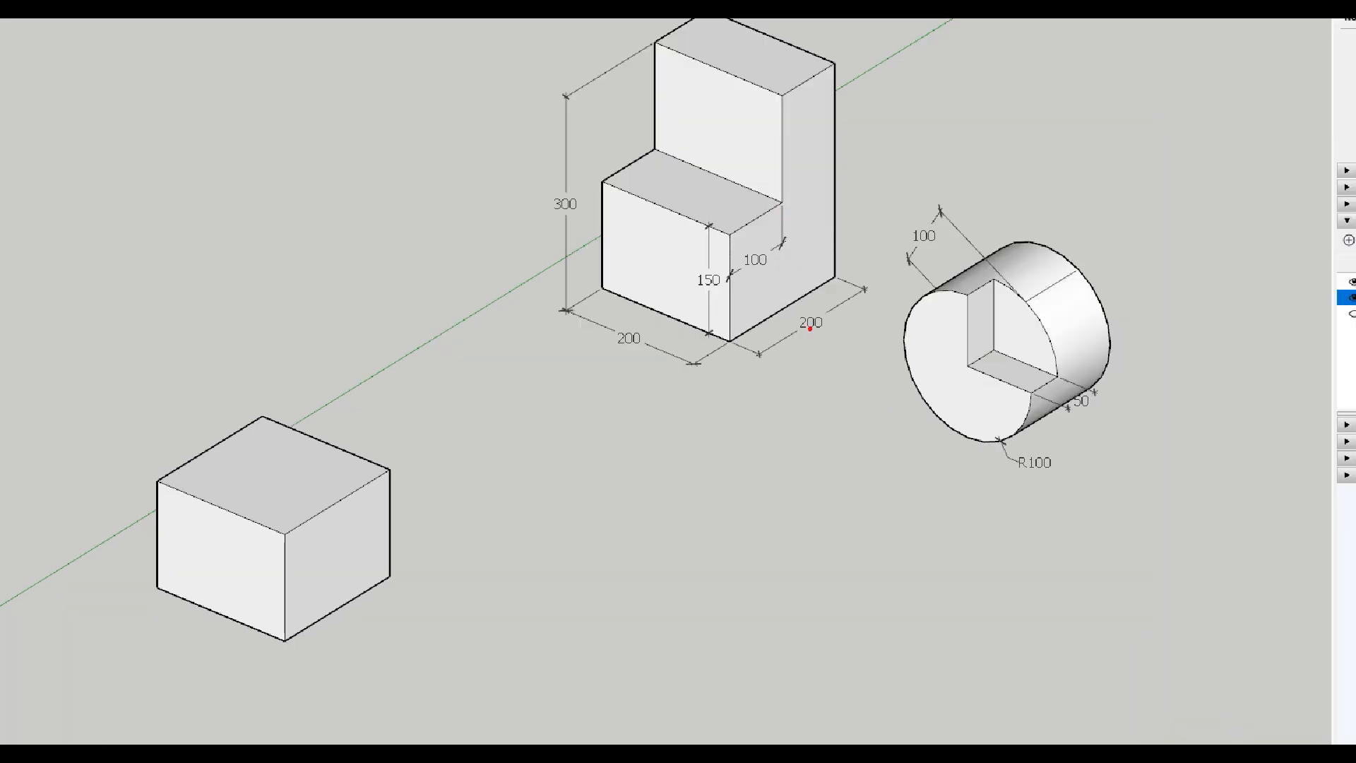
mouse_move(729, 342)
left_mouse_down()
mouse_move(842, 271)
mouse_move(794, 348)
mouse_move(824, 344)
left_mouse_up()
mouse_move(766, 278)
left_mouse_down()
mouse_move(737, 274)
mouse_move(778, 271)
mouse_move(769, 288)
left_mouse_up()
left_click_drag(784, 203, 652, 147)
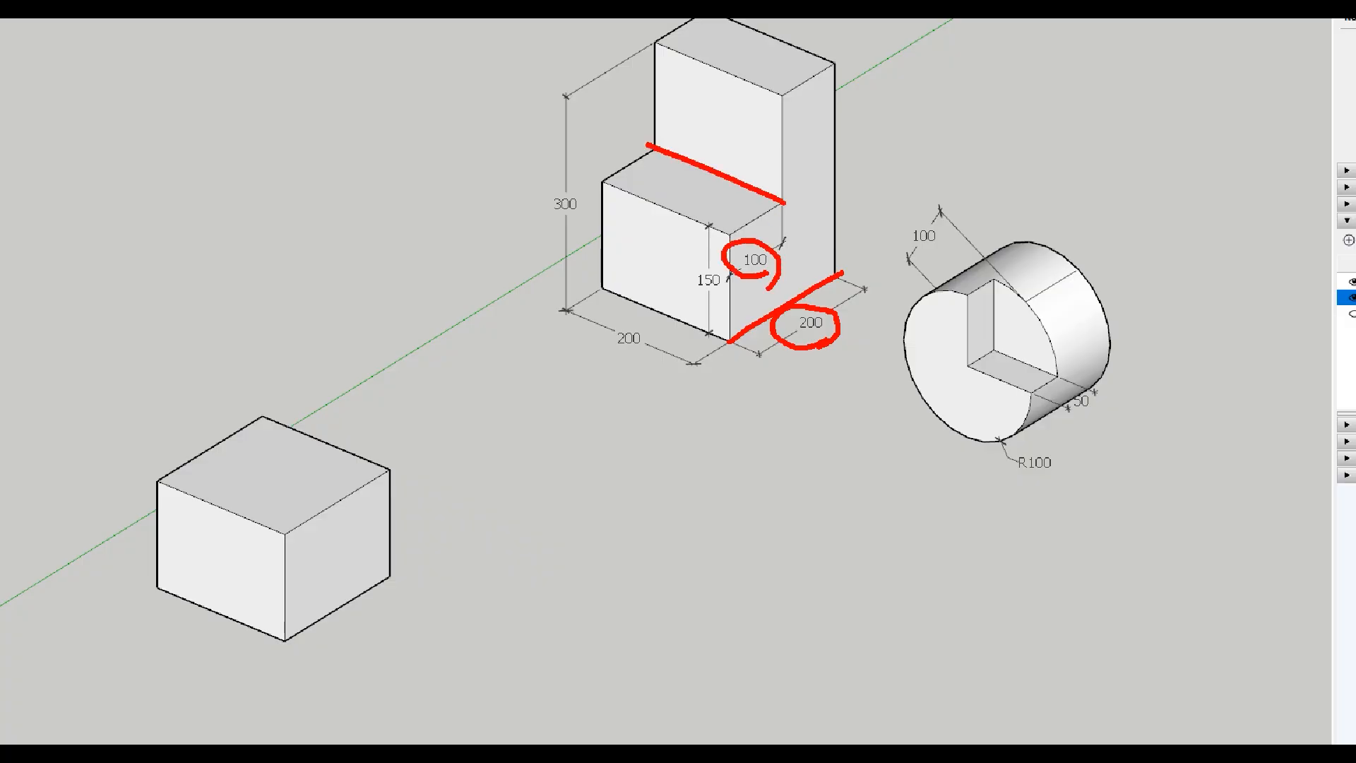
left_click(332, 504)
left_click_drag(217, 442, 333, 506)
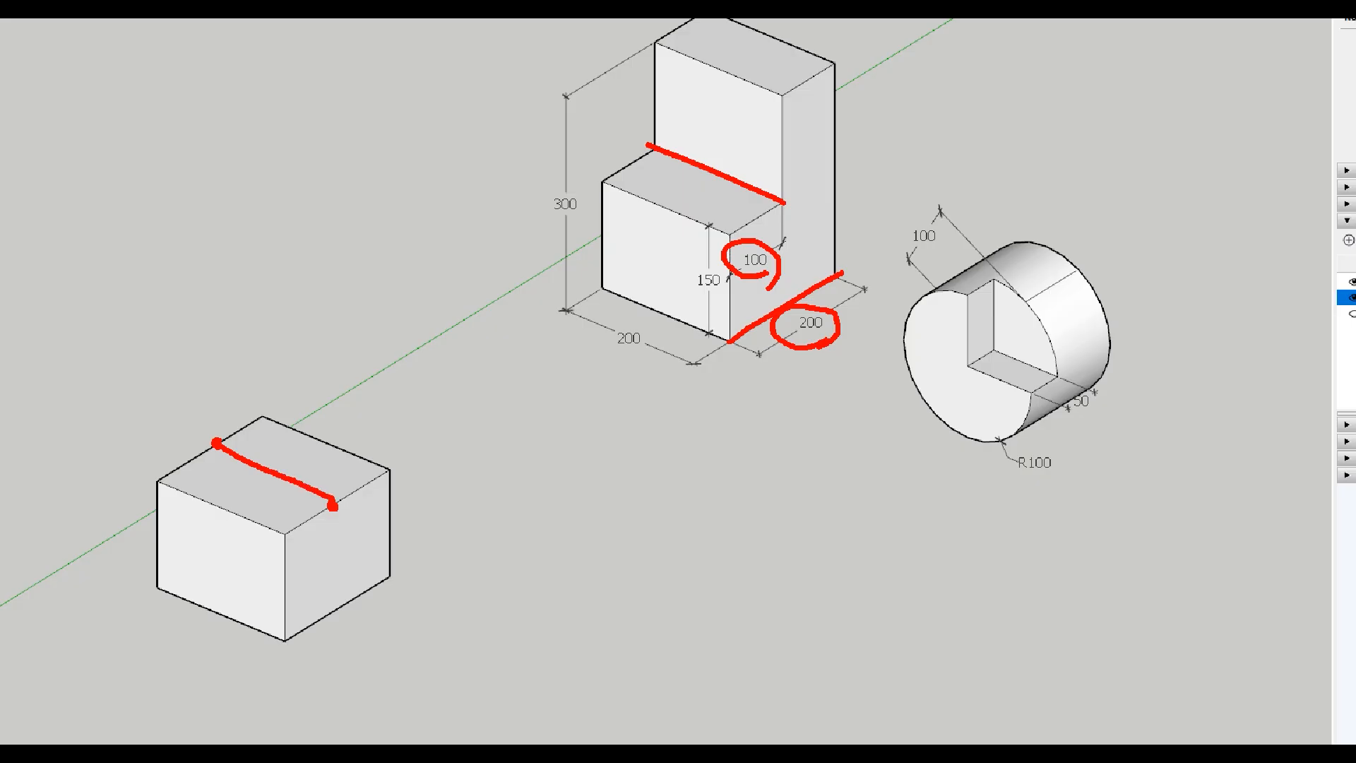
left_click_drag(271, 426, 261, 437)
mouse_move(285, 435)
left_mouse_down()
mouse_move(276, 448)
mouse_move(320, 467)
left_mouse_up()
left_click_drag(224, 473, 216, 487)
left_click_drag(252, 483, 247, 504)
left_click_drag(274, 494, 271, 507)
left_click_drag(292, 503, 290, 528)
mouse_move(309, 445)
left_mouse_down()
mouse_move(291, 463)
mouse_move(292, 335)
left_mouse_up()
left_click_drag(291, 336, 266, 366)
left_click_drag(283, 340, 329, 371)
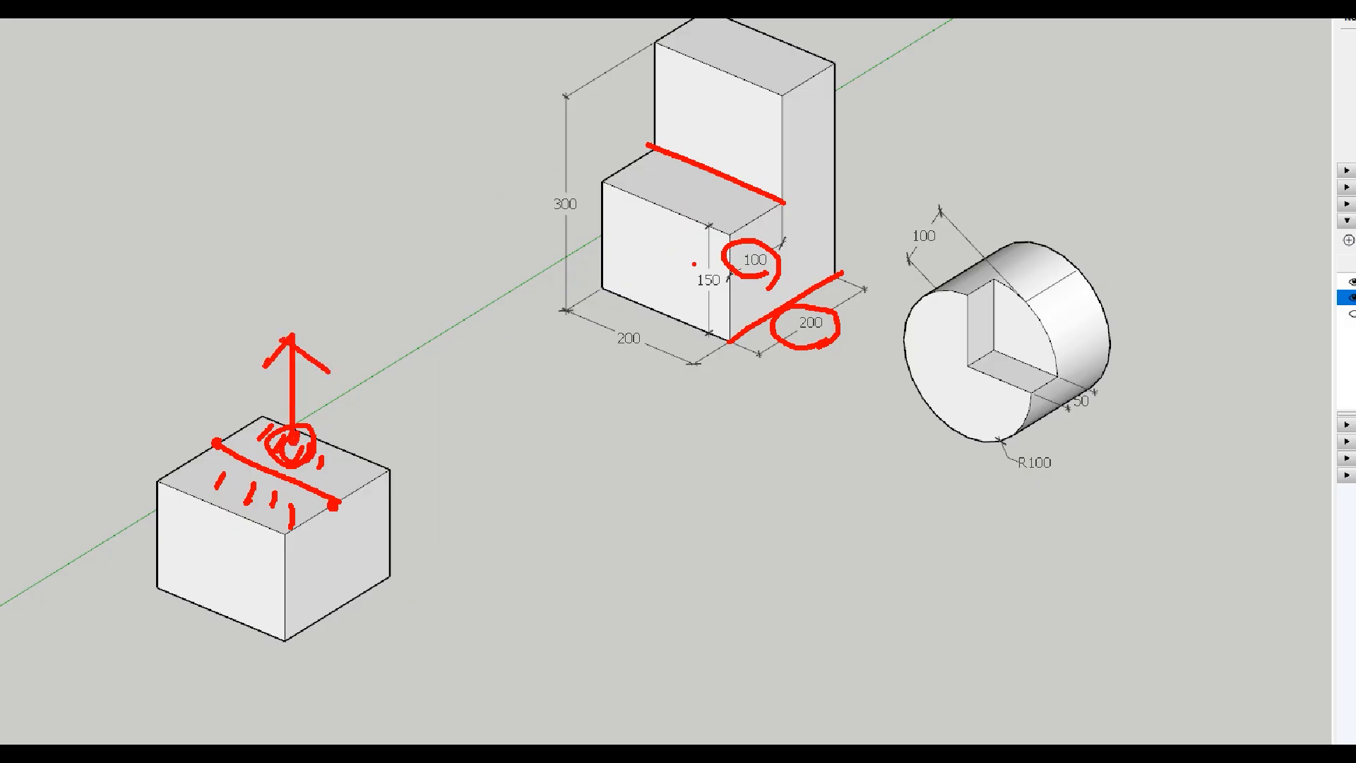
left_click_drag(574, 223, 578, 212)
left_click_drag(723, 300, 716, 271)
left_click_drag(618, 65, 618, 170)
mouse_move(504, 114)
left_mouse_down()
mouse_move(504, 144)
mouse_move(524, 134)
mouse_move(521, 151)
left_mouse_up()
left_click_drag(528, 121, 565, 121)
left_click_drag(570, 120, 566, 124)
left_click_drag(334, 367, 331, 411)
left_click_drag(363, 365, 362, 418)
left_click_drag(366, 386, 392, 388)
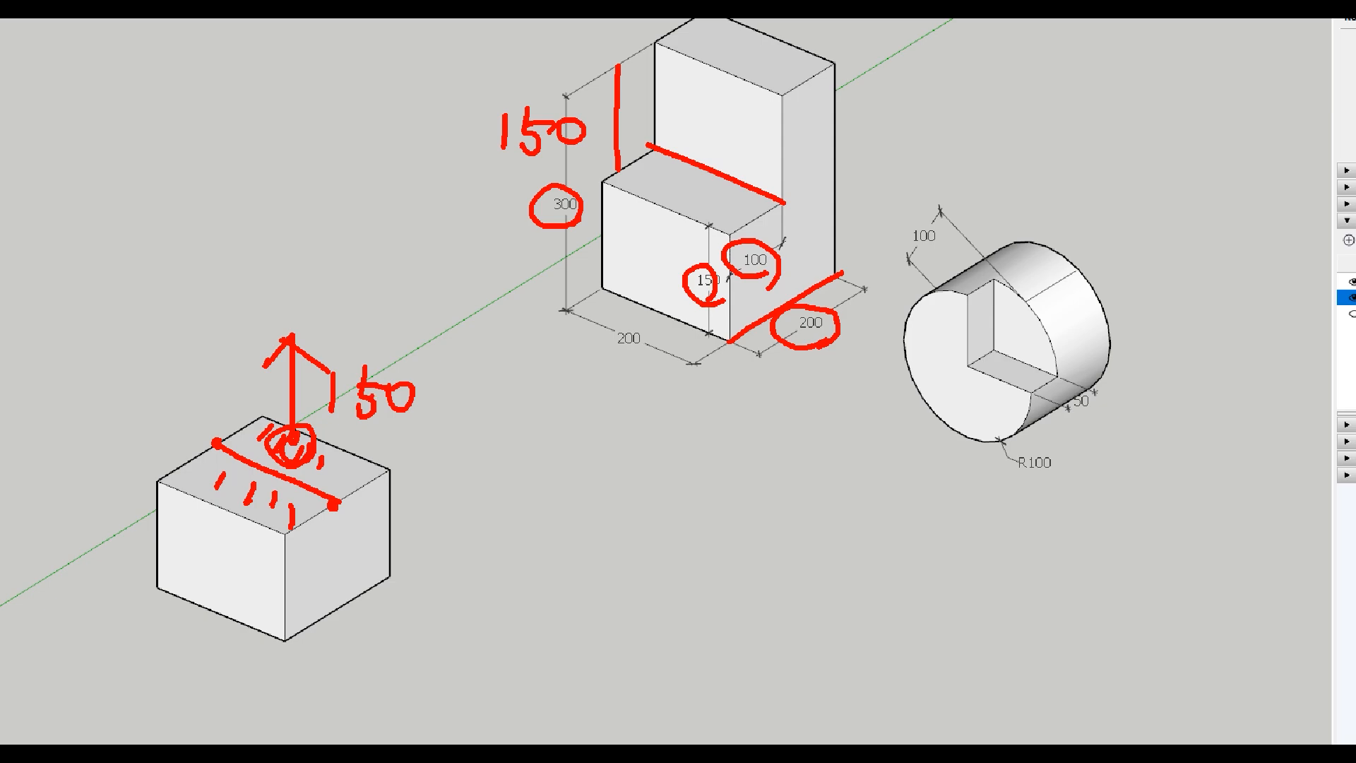
key("Escape")
Step: Draw a line across the box's top face between the midpoints of its two side edges
left_click(13, 148)
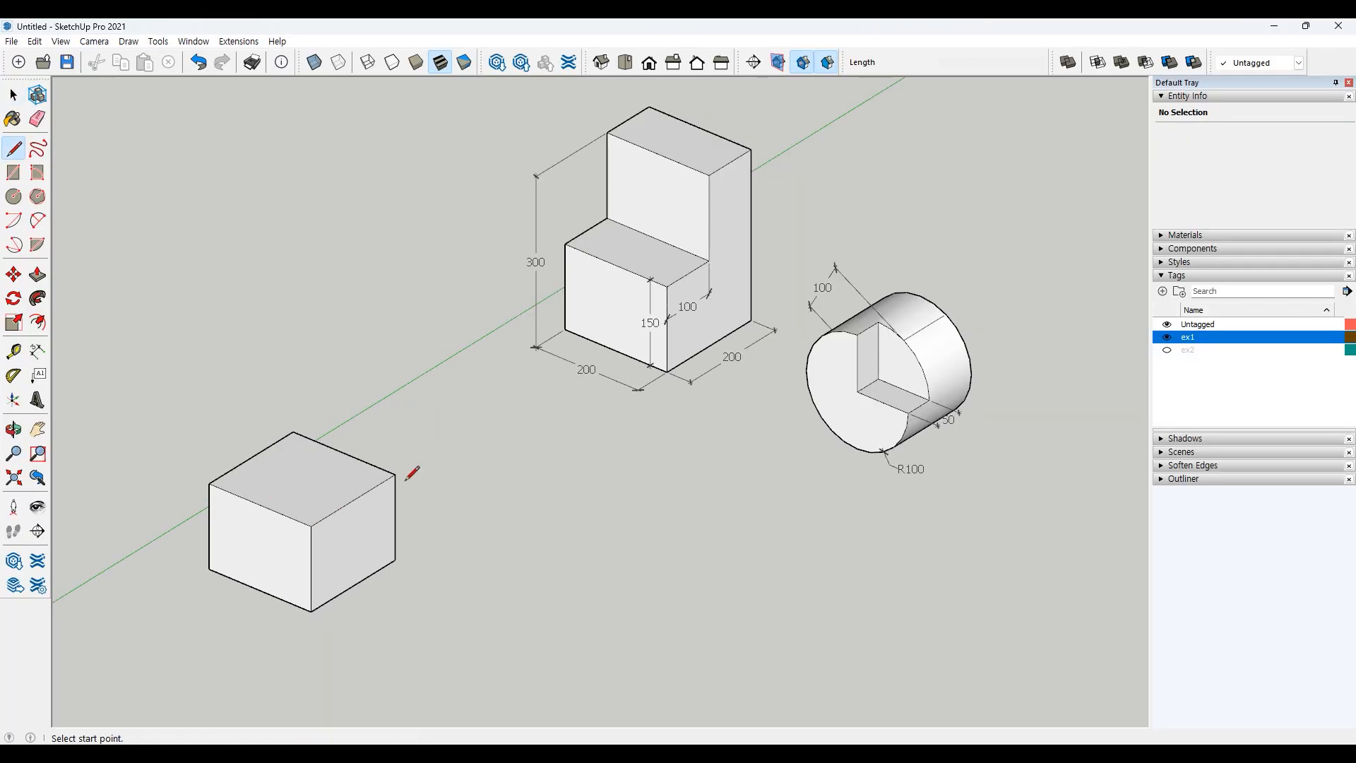
left_click(353, 500)
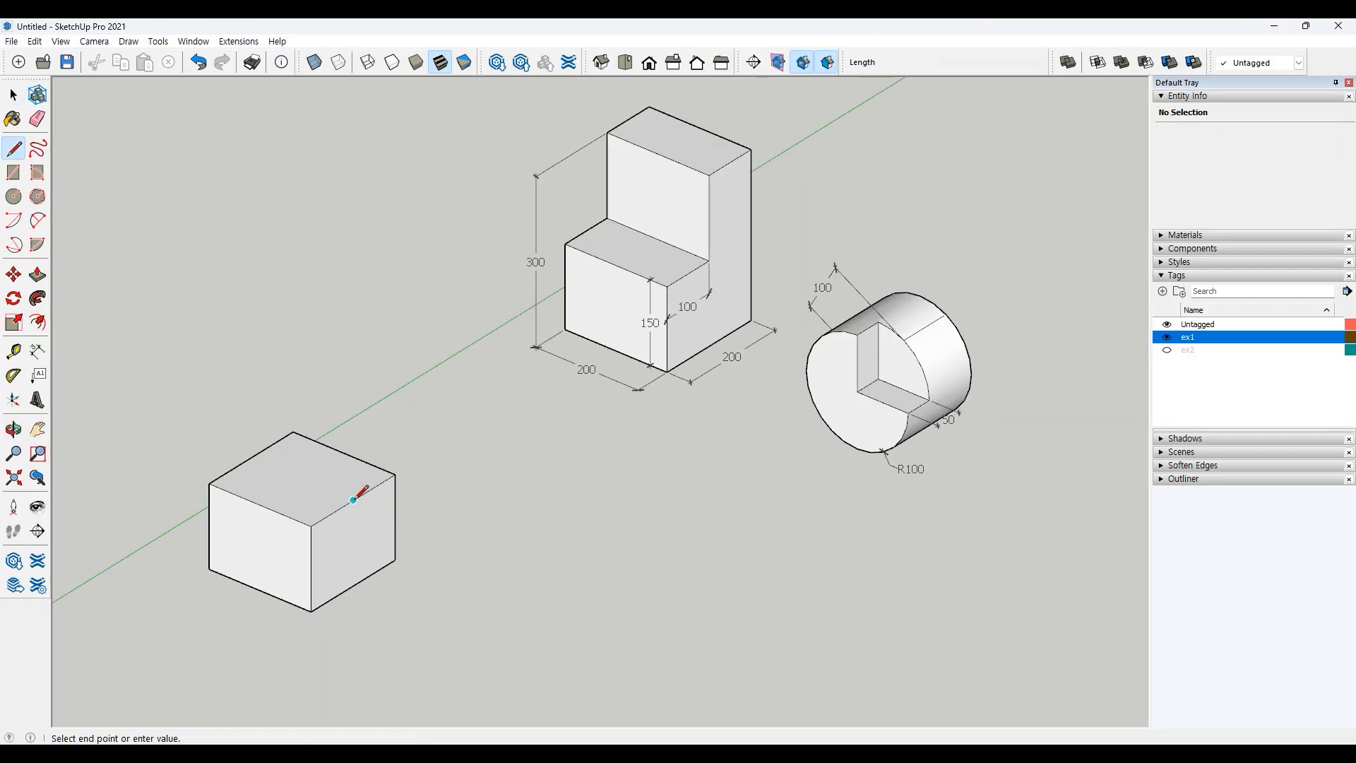
left_click(251, 458)
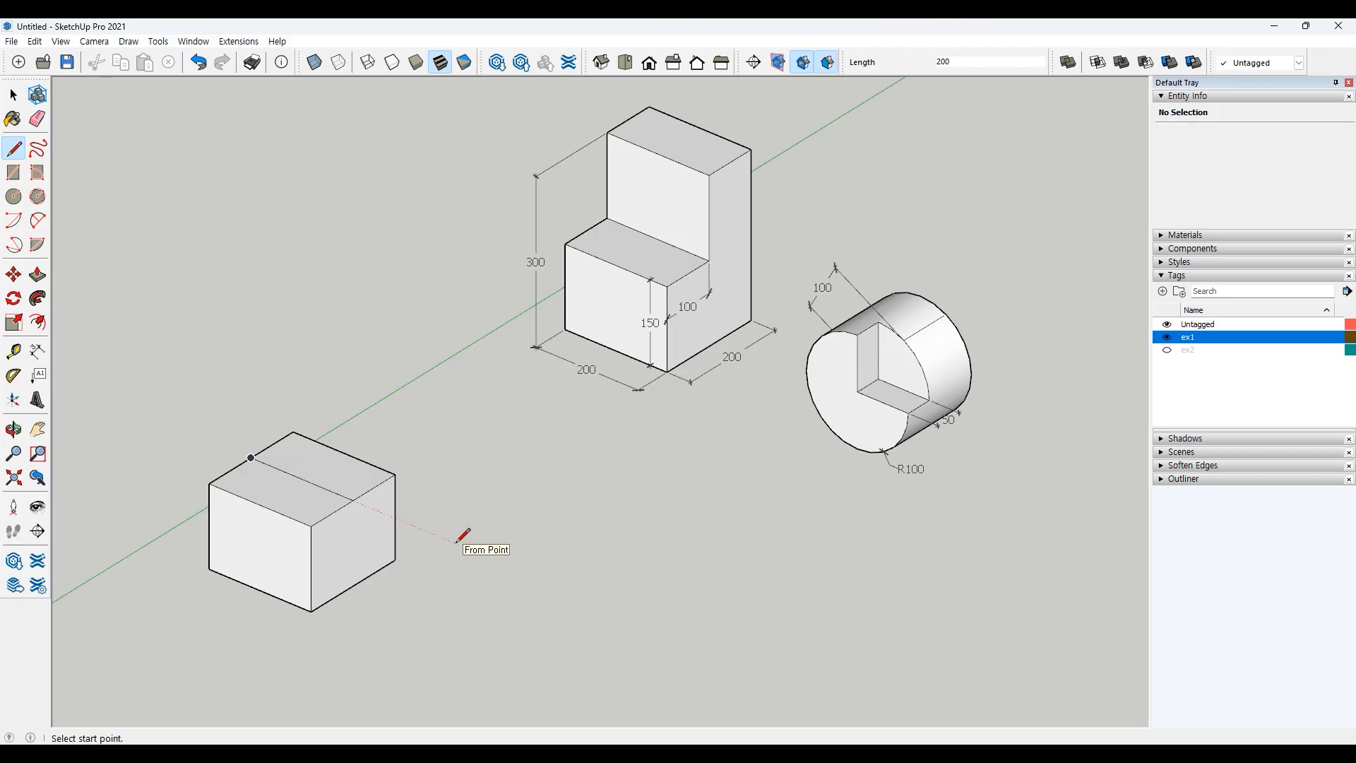
key("space")
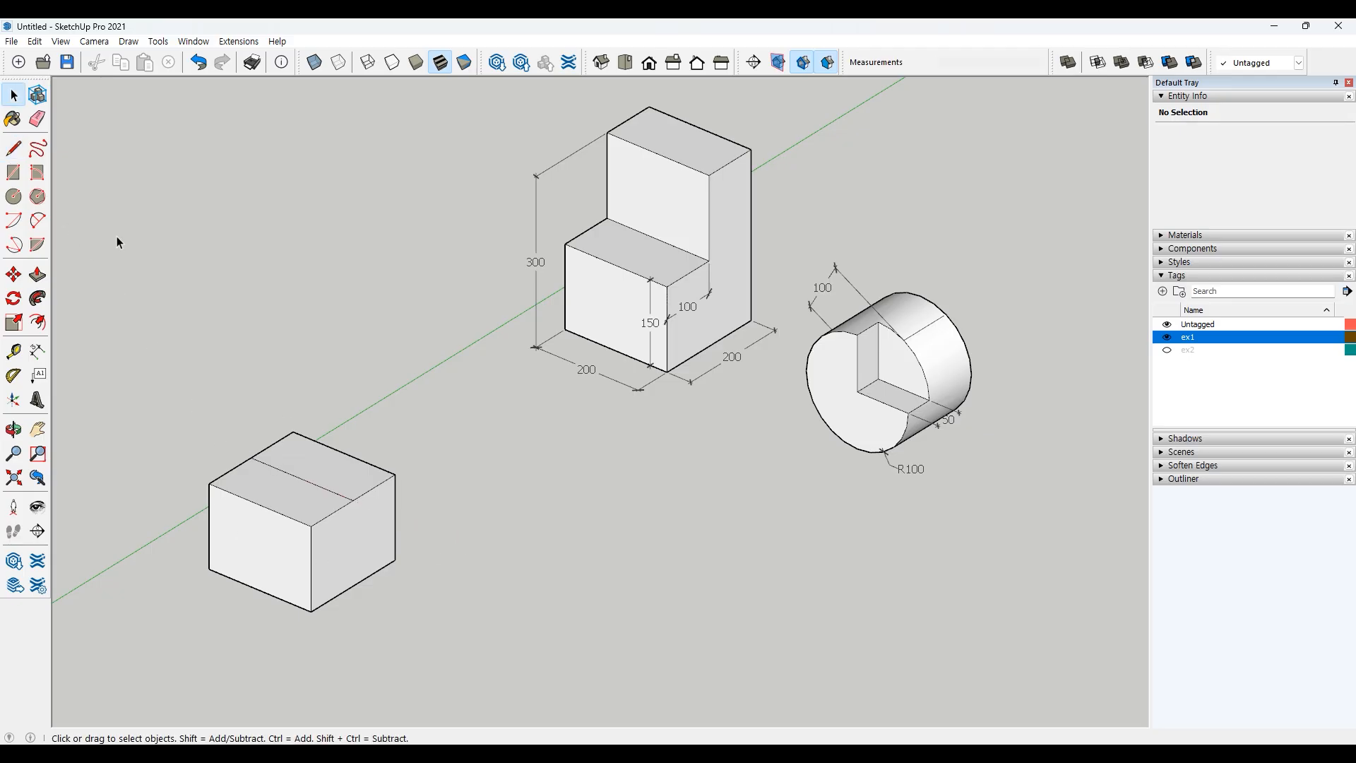
Step: Pull the back half of the box's top face up 150 to form the stepped block
left_click(307, 493)
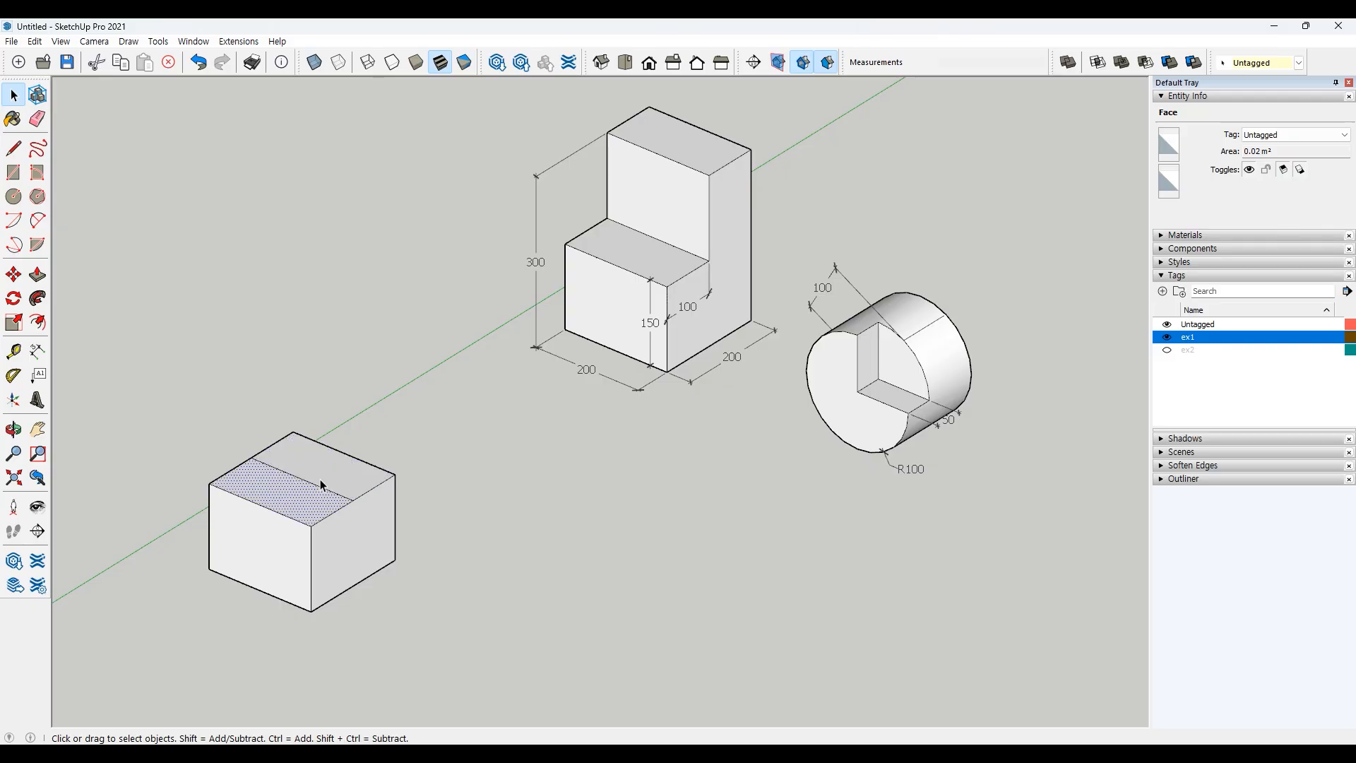
left_click(320, 476)
left_click(421, 449)
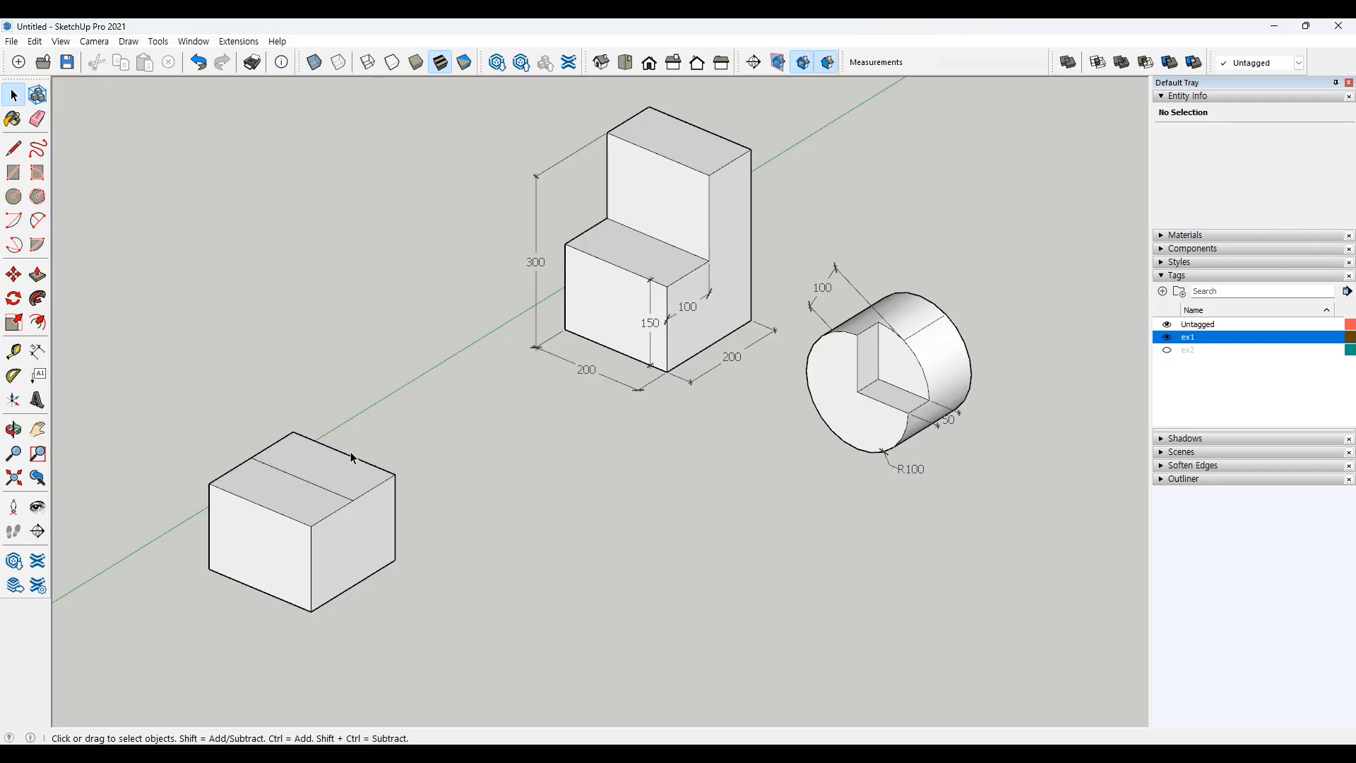
left_click(38, 274)
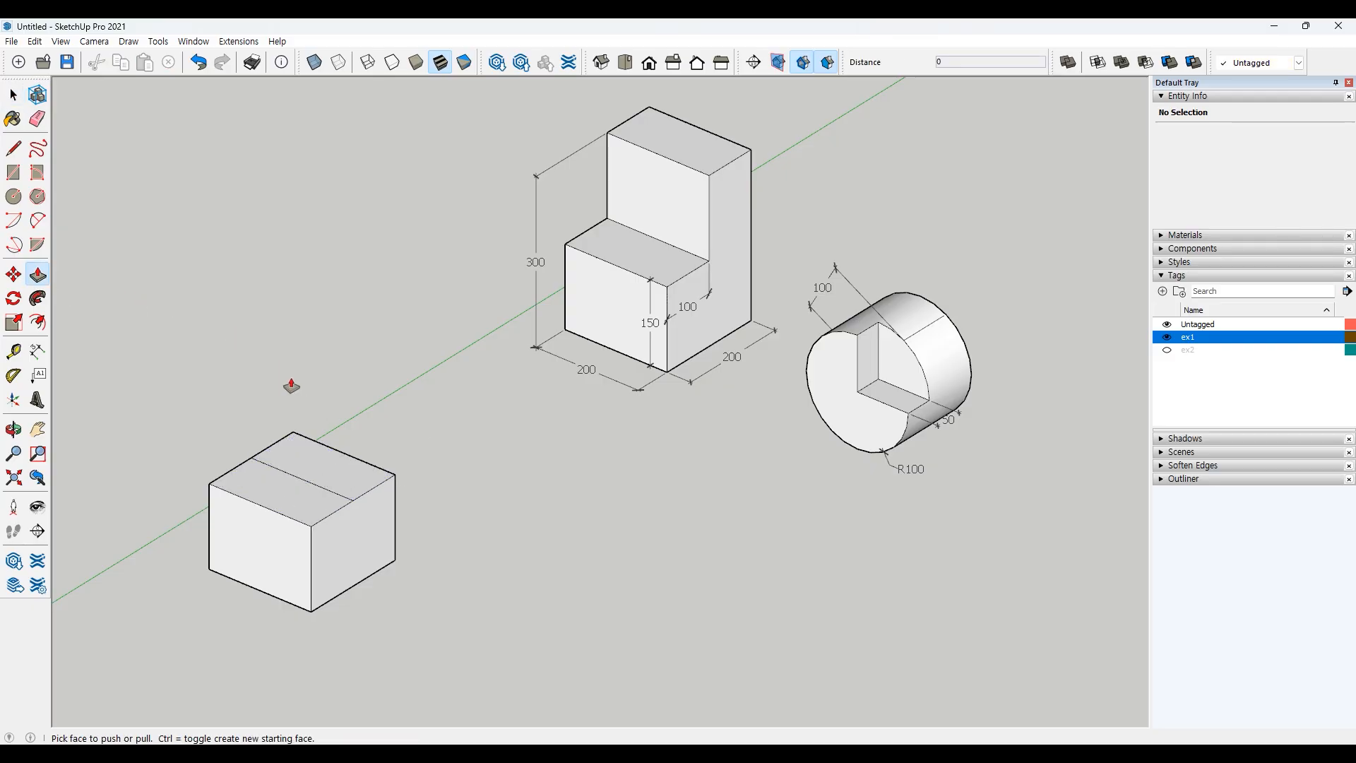
left_click(313, 466)
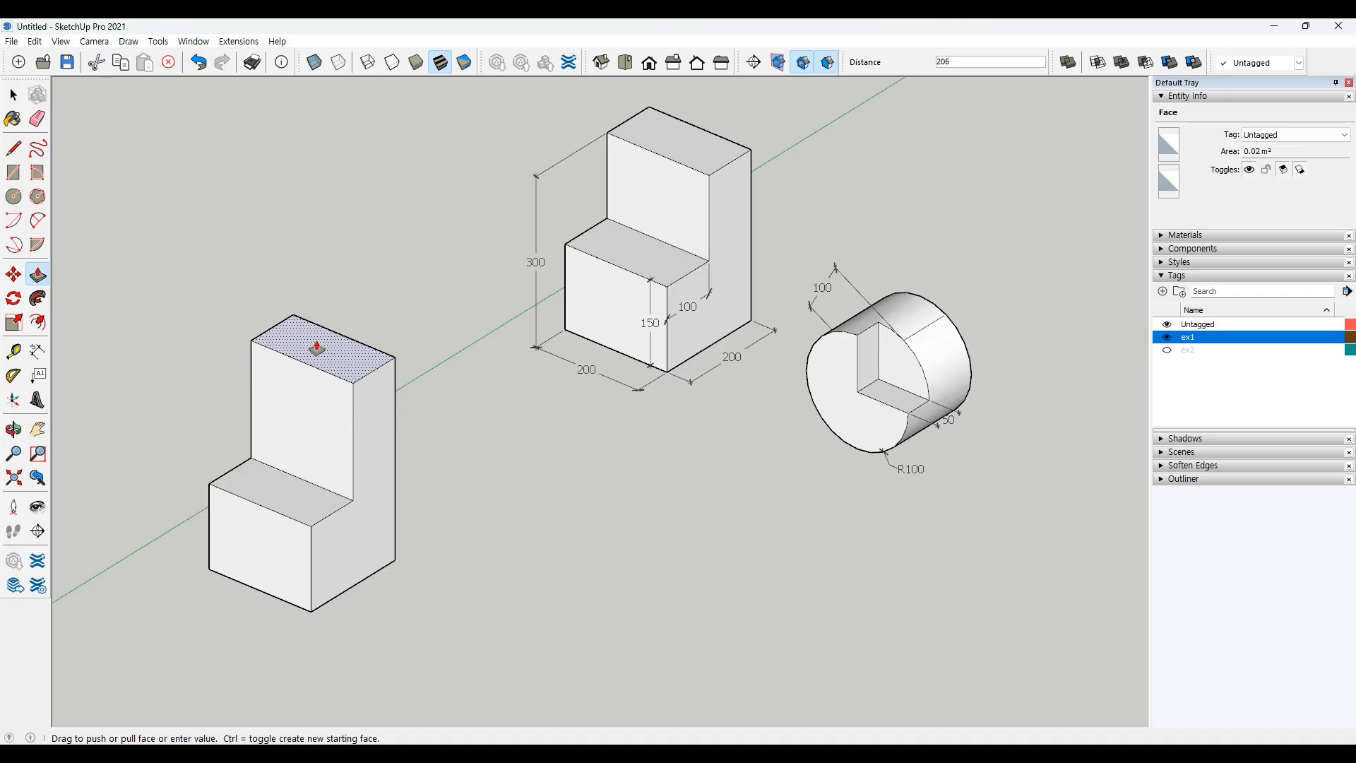
type("150")
key("Return")
key("space")
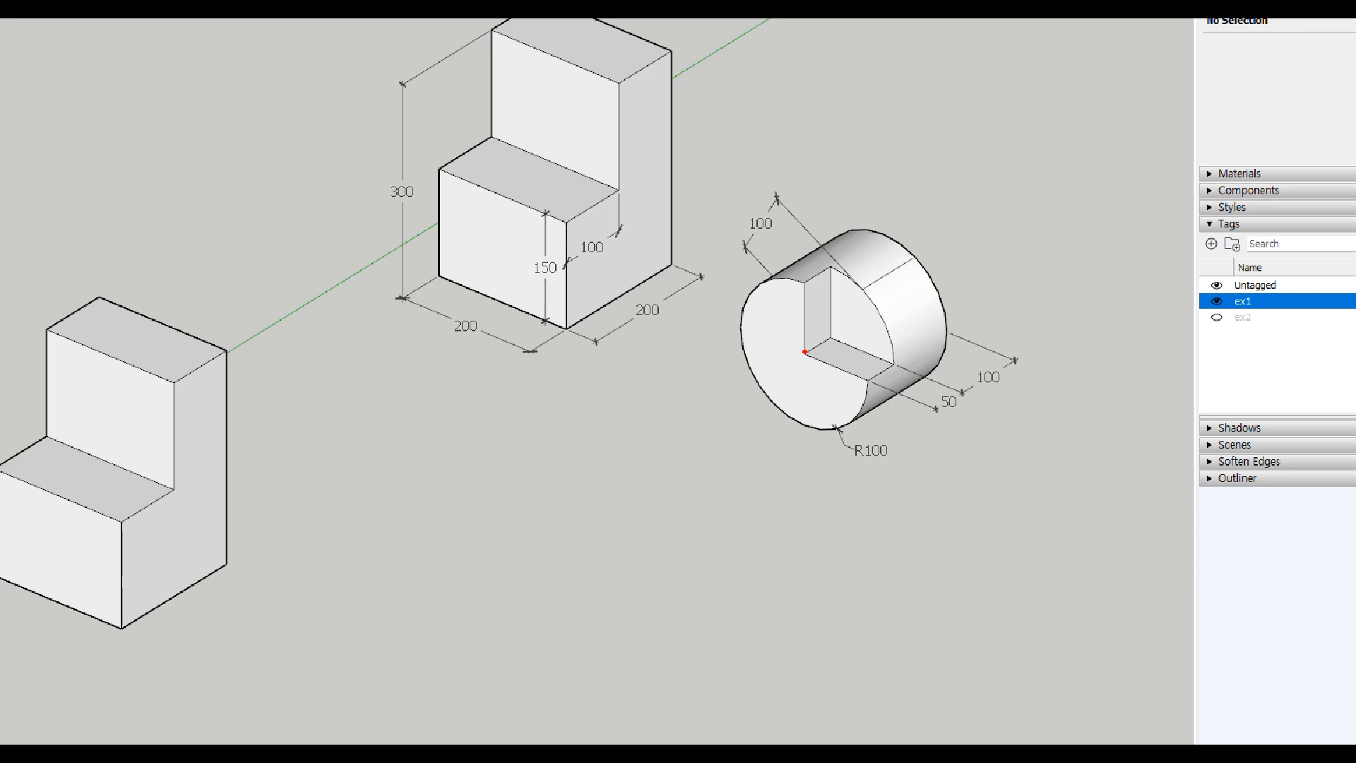
mouse_move(804, 352)
left_mouse_down()
mouse_move(865, 399)
mouse_move(819, 428)
mouse_move(749, 370)
mouse_move(776, 275)
mouse_move(853, 325)
mouse_move(863, 408)
left_mouse_up()
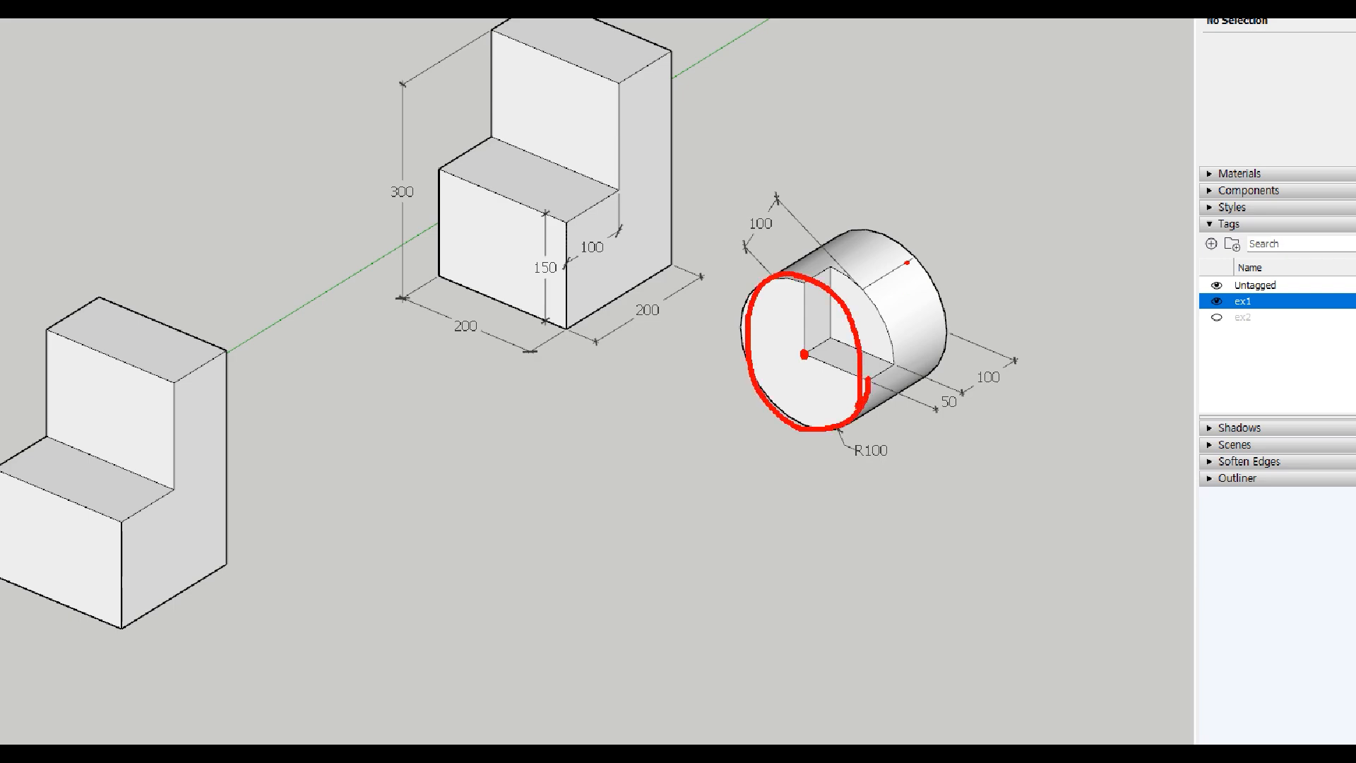
mouse_move(798, 253)
left_mouse_down()
mouse_move(846, 273)
mouse_move(896, 367)
mouse_move(826, 407)
mouse_move(774, 293)
mouse_move(803, 255)
left_mouse_up()
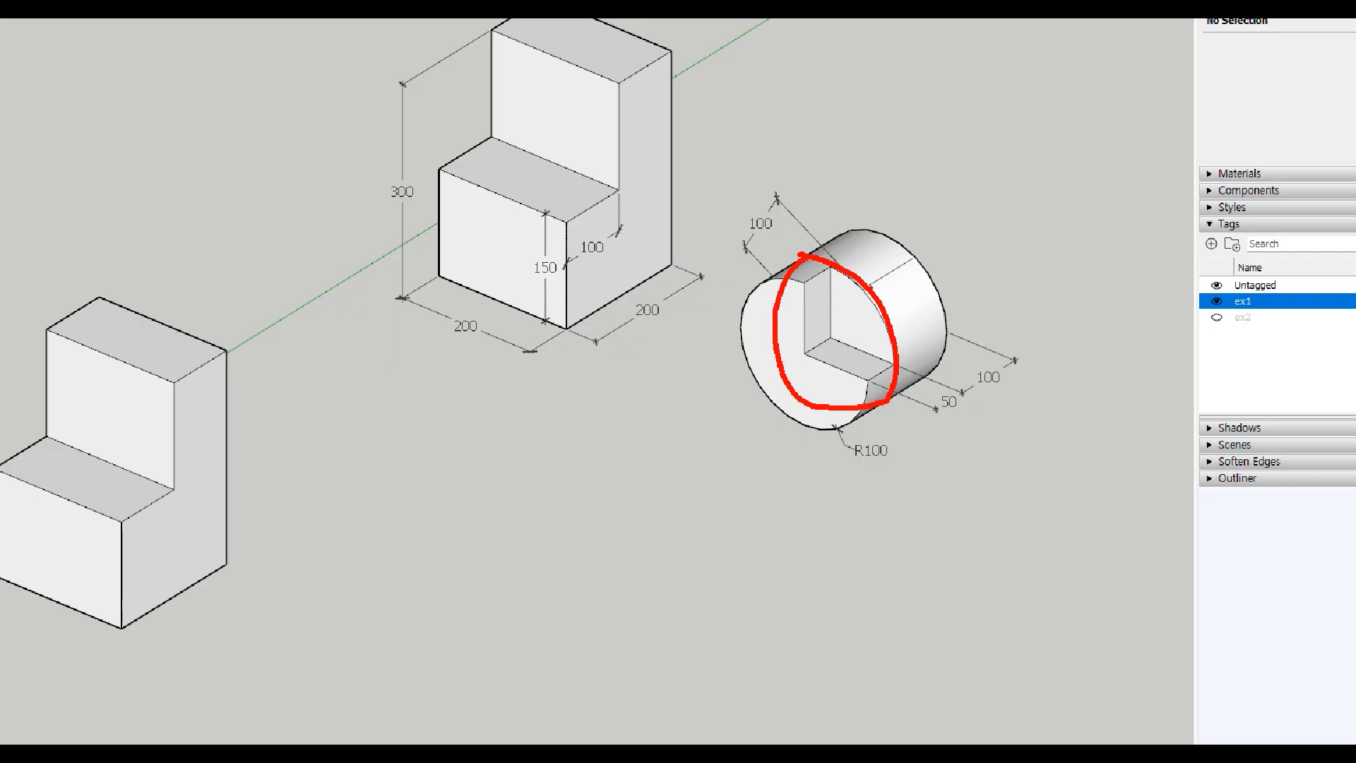
mouse_move(868, 288)
left_mouse_down()
mouse_move(913, 261)
mouse_move(914, 277)
mouse_move(946, 274)
mouse_move(968, 242)
left_mouse_up()
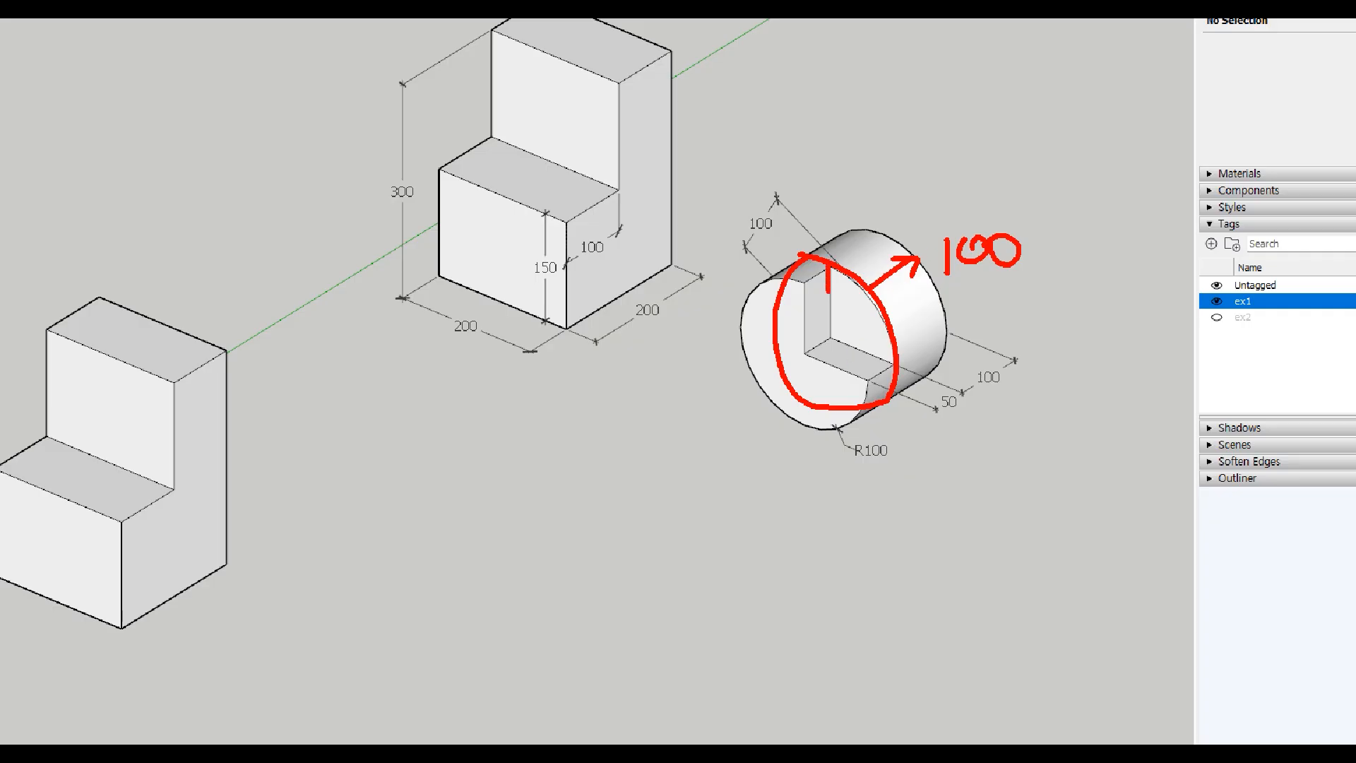
left_click_drag(831, 343, 881, 356)
mouse_move(799, 326)
left_mouse_down()
mouse_move(745, 376)
mouse_move(718, 431)
mouse_move(774, 415)
left_mouse_up()
key("Escape")
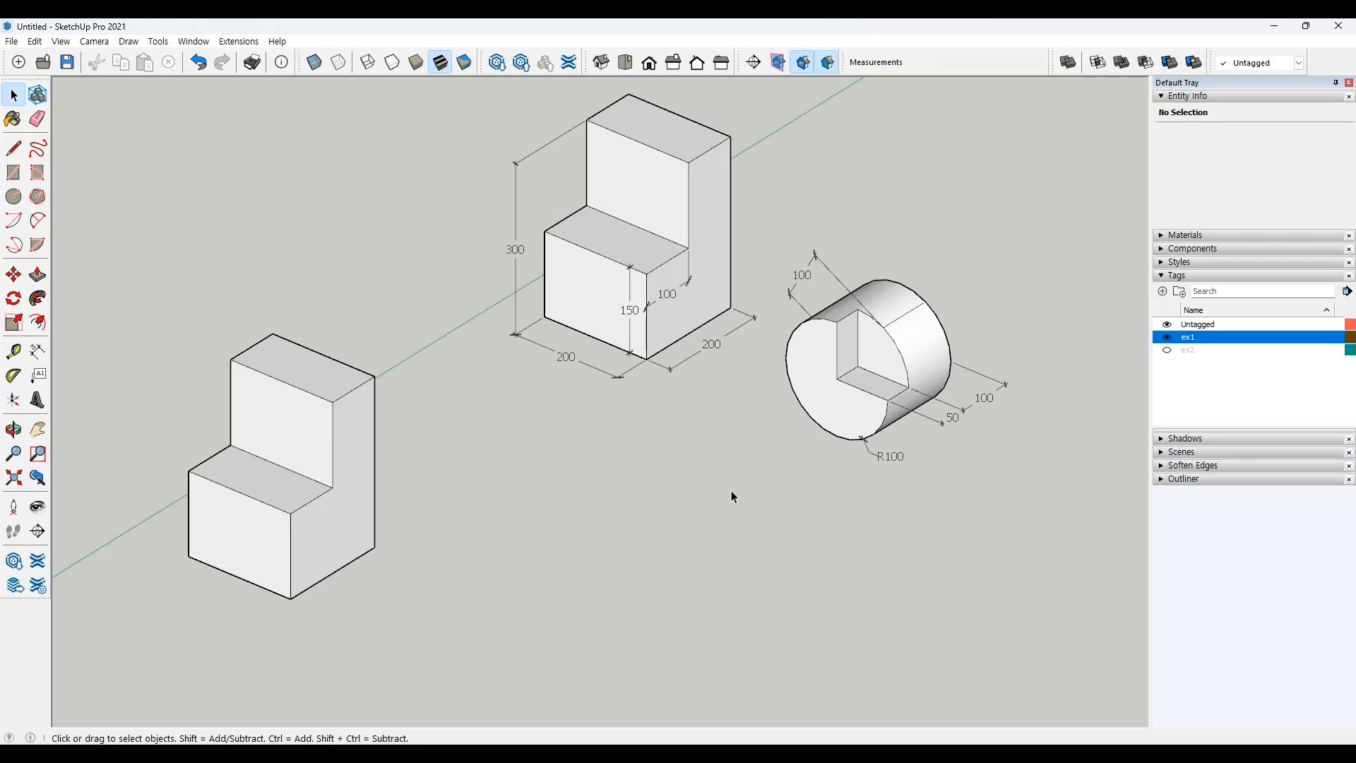
Step: Draw an upright circle of radius 100 in empty space below the cylinder example
left_click(13, 196)
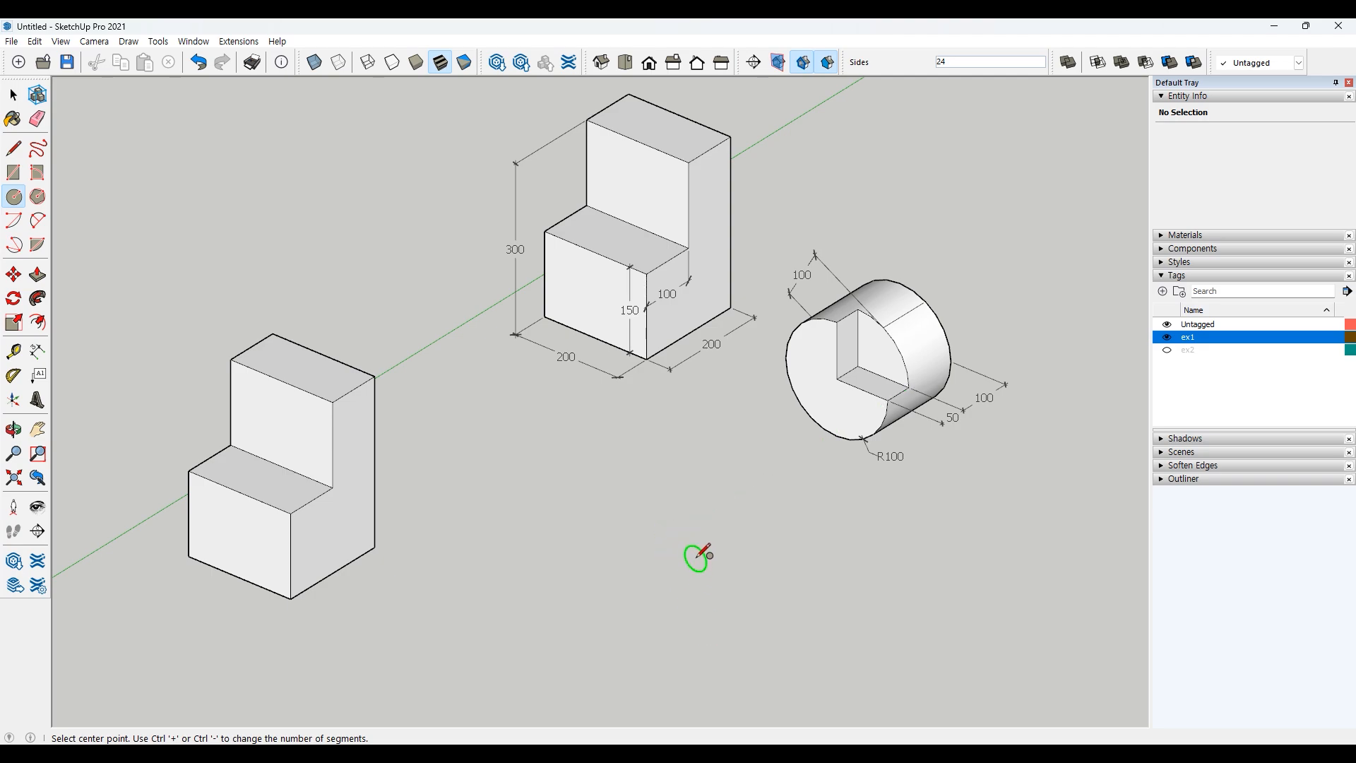
left_click(705, 552)
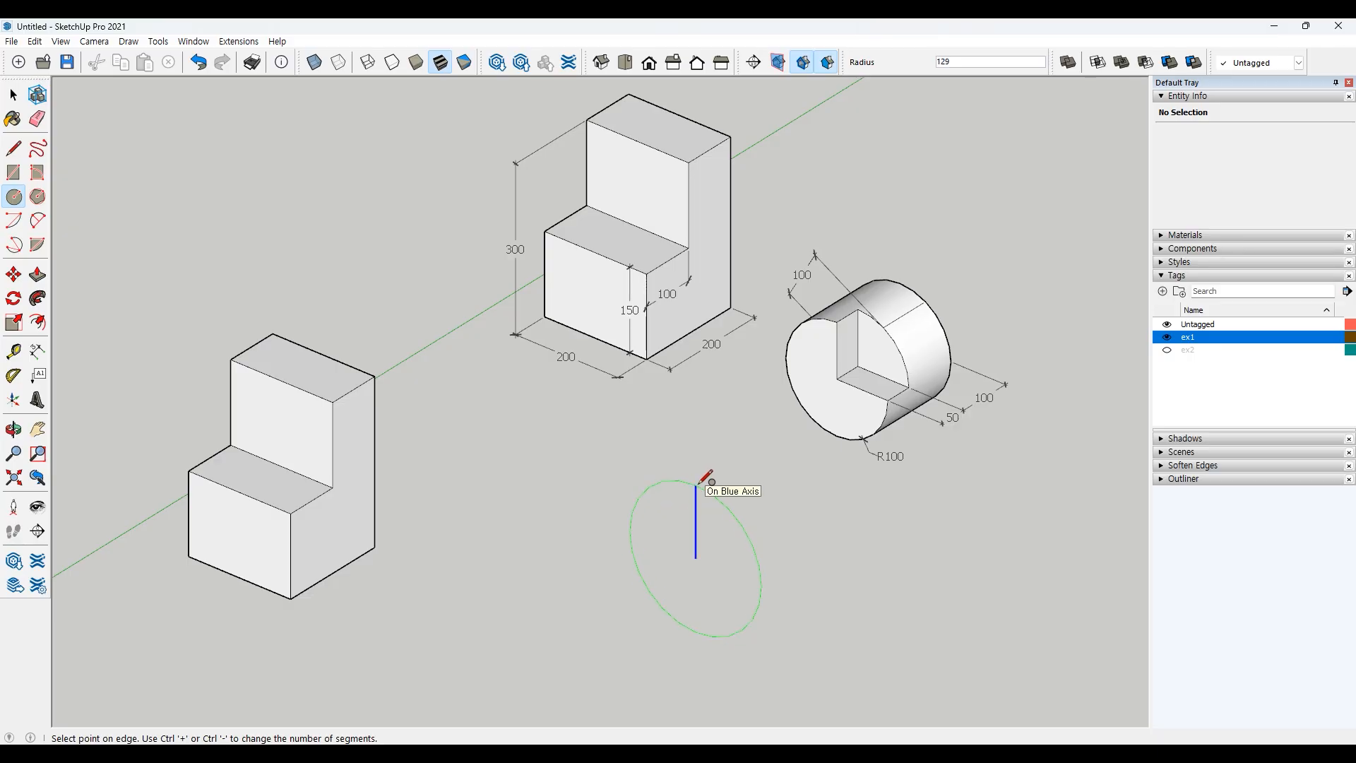
type("100")
key("Return")
key("space")
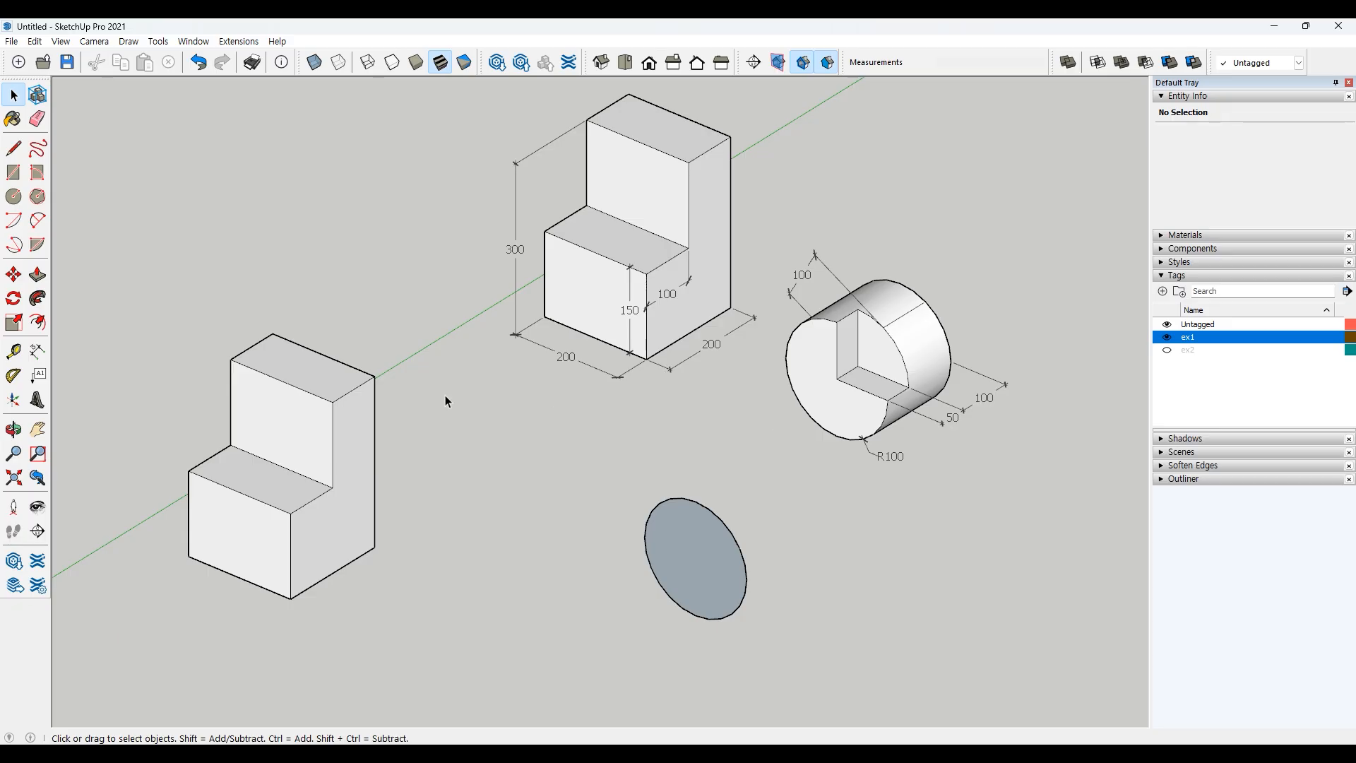
Step: Push/Pull the circle 100 into a cylinder
left_click(37, 274)
left_click(697, 565)
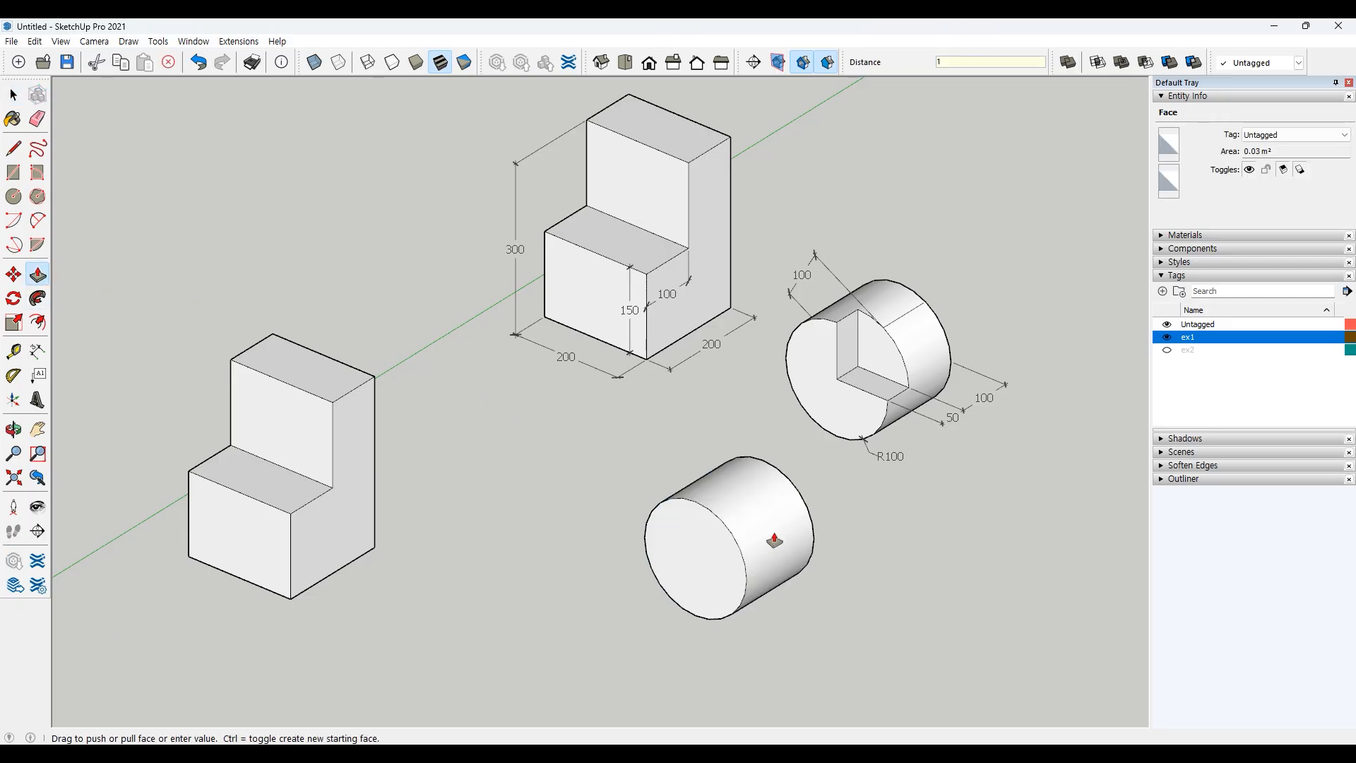
type("100")
key("Return")
key("space")
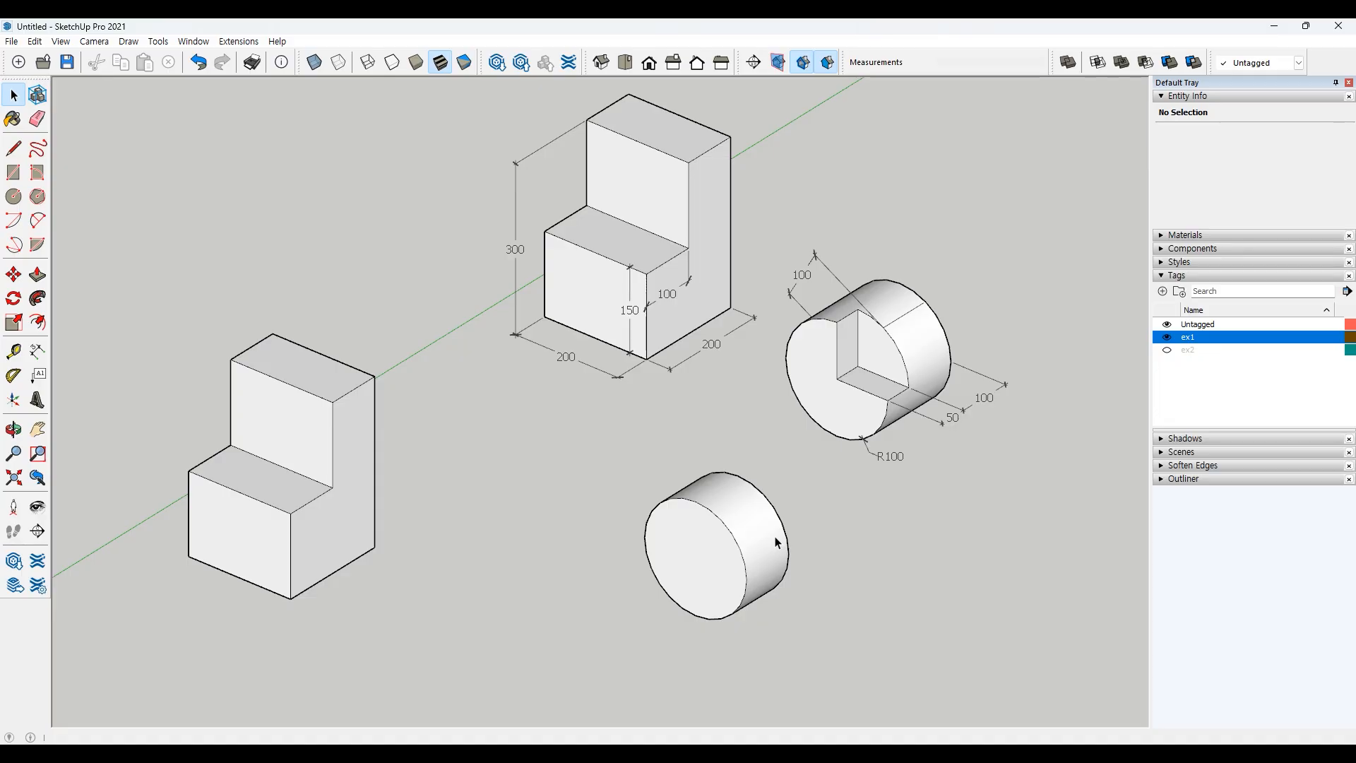
Step: Draw two radius lines on the cylinder's front face, from the top edge to the center and on to the right edge
left_click(14, 148)
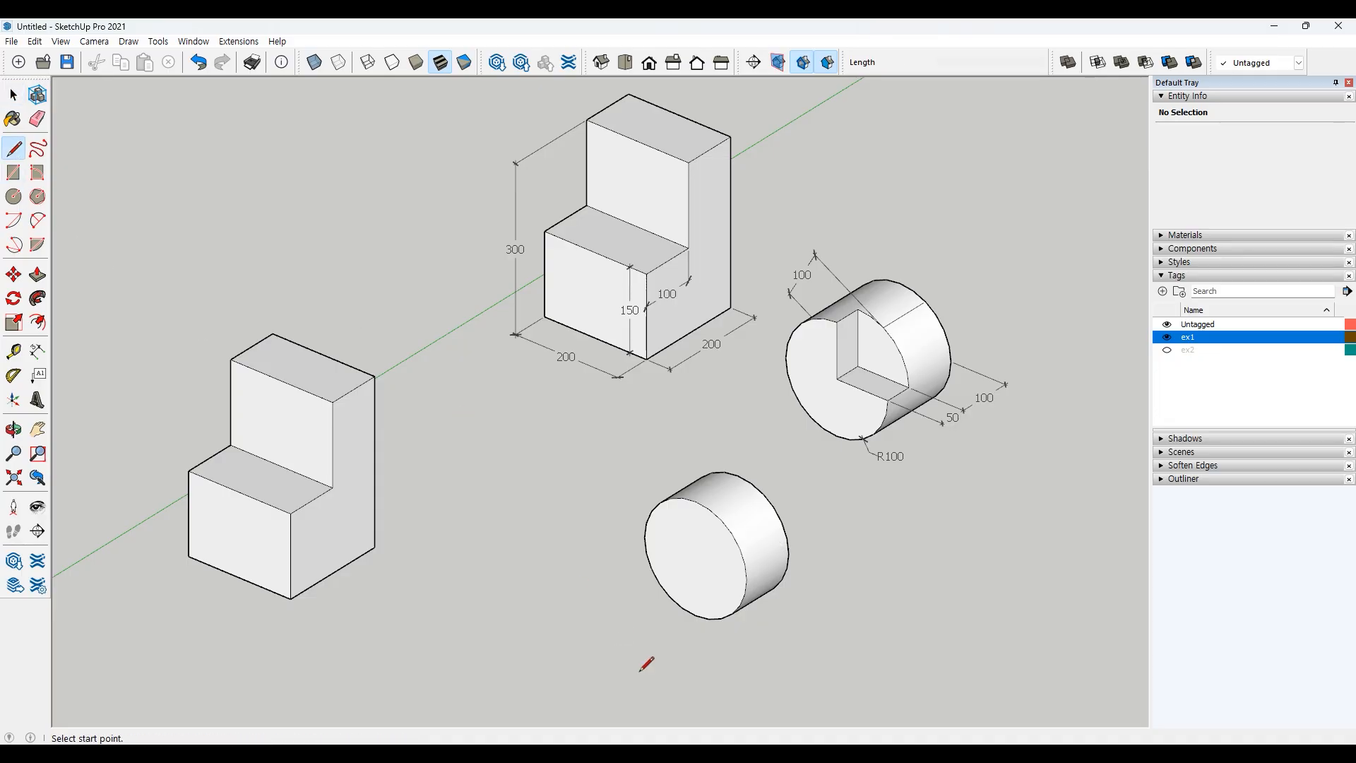
left_click(695, 500)
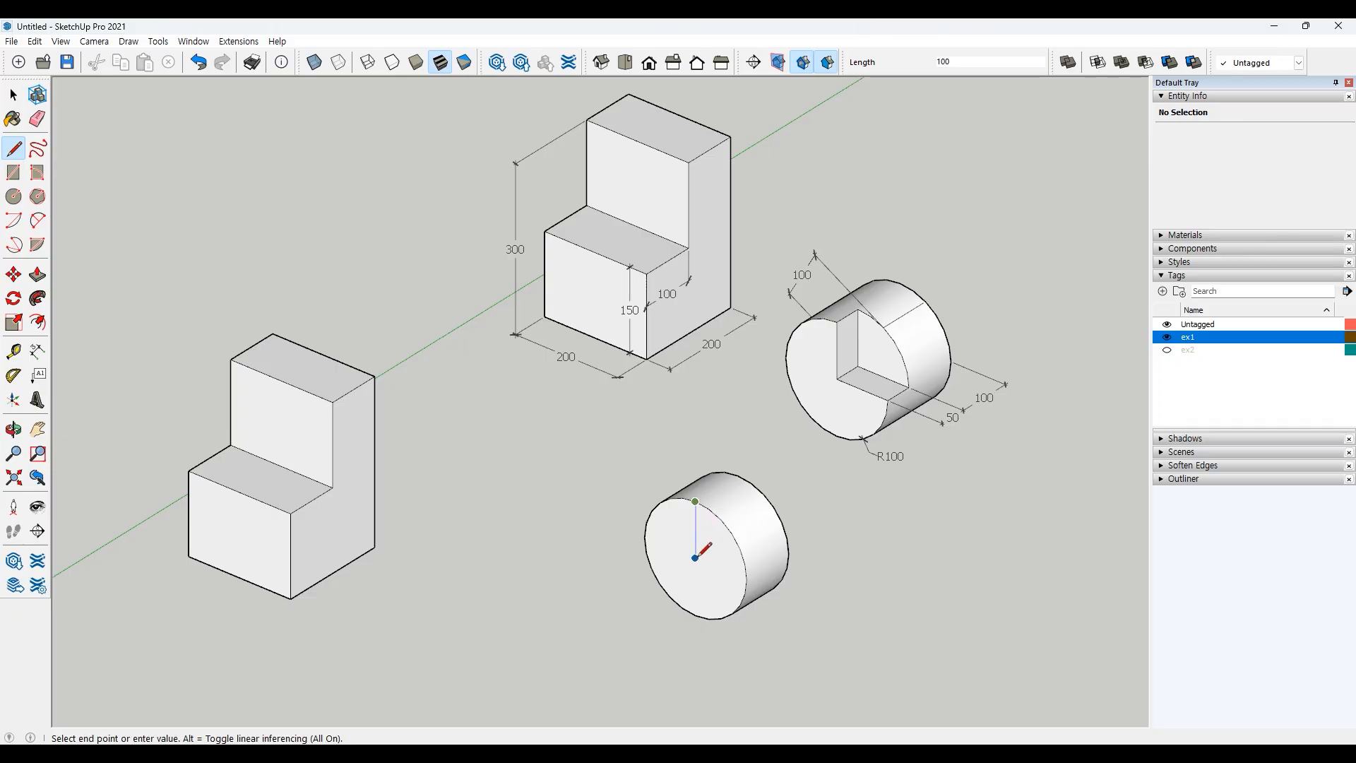
left_click(695, 558)
left_click(747, 580)
key("space")
Step: Push/Pull the three-quarter section of the cylinder's front face outward 50
left_click(678, 545)
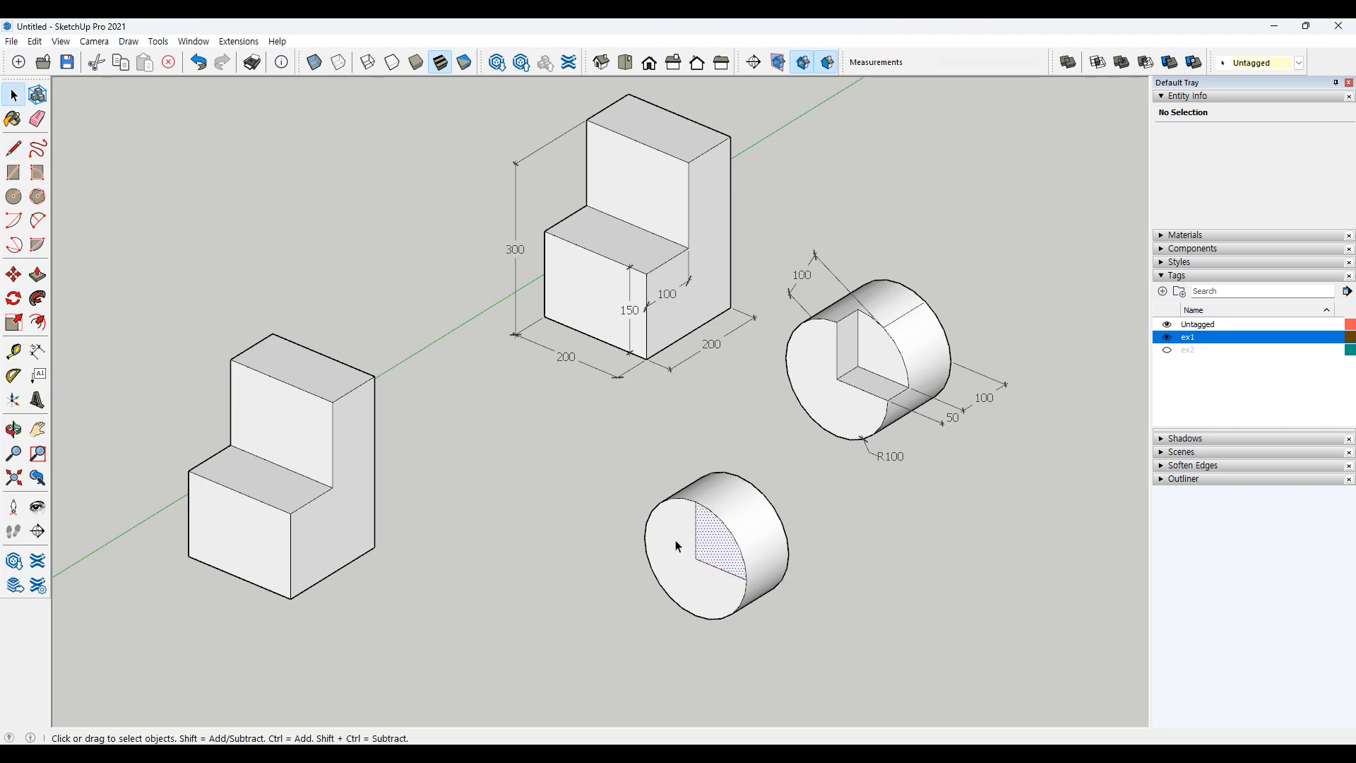
left_click(757, 645)
key("p")
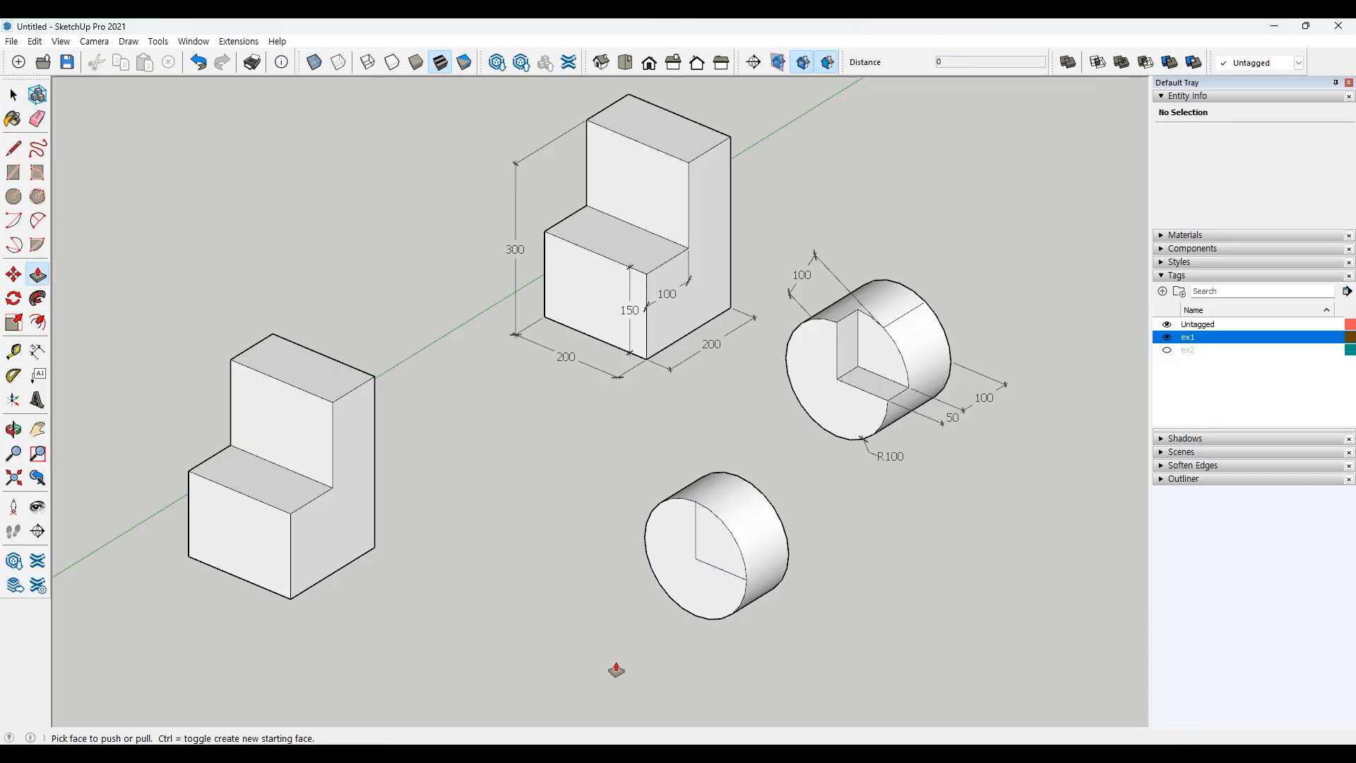
left_click(670, 557)
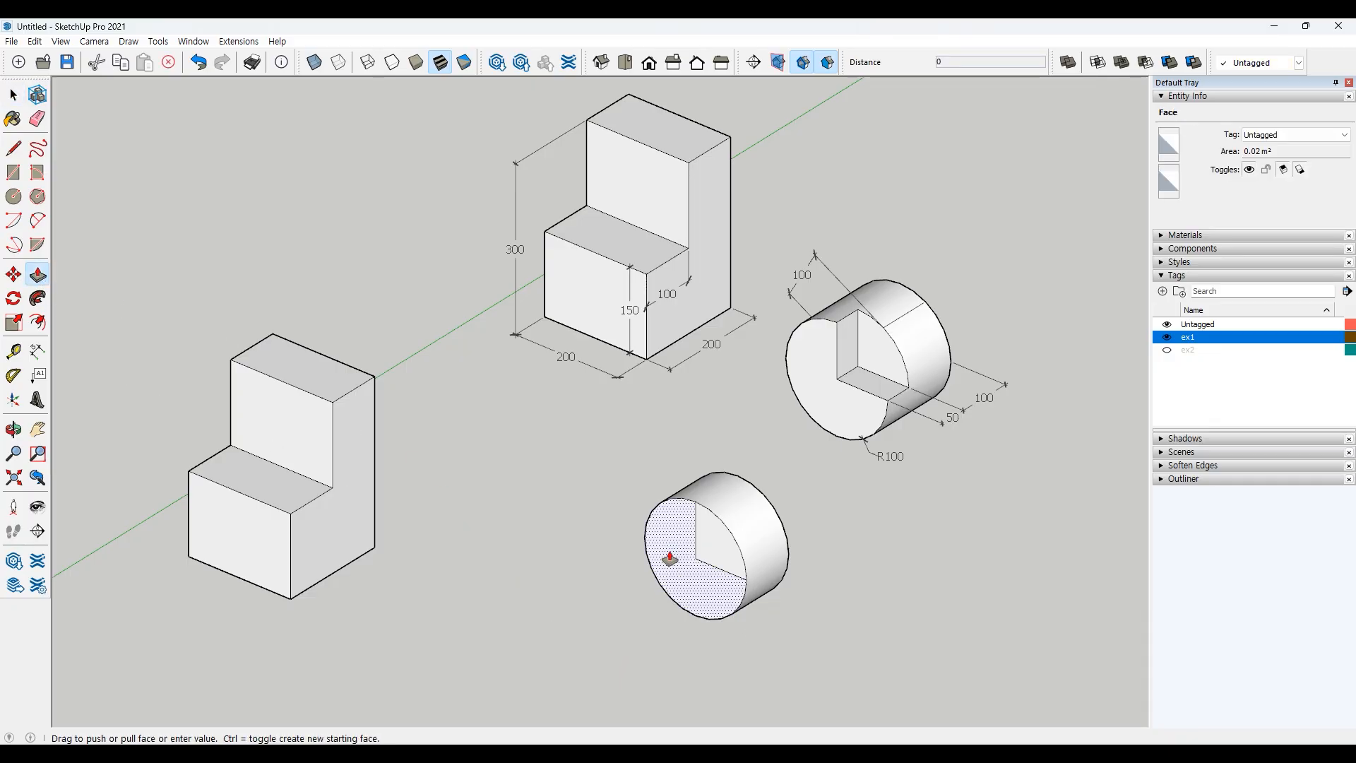
left_click(668, 558)
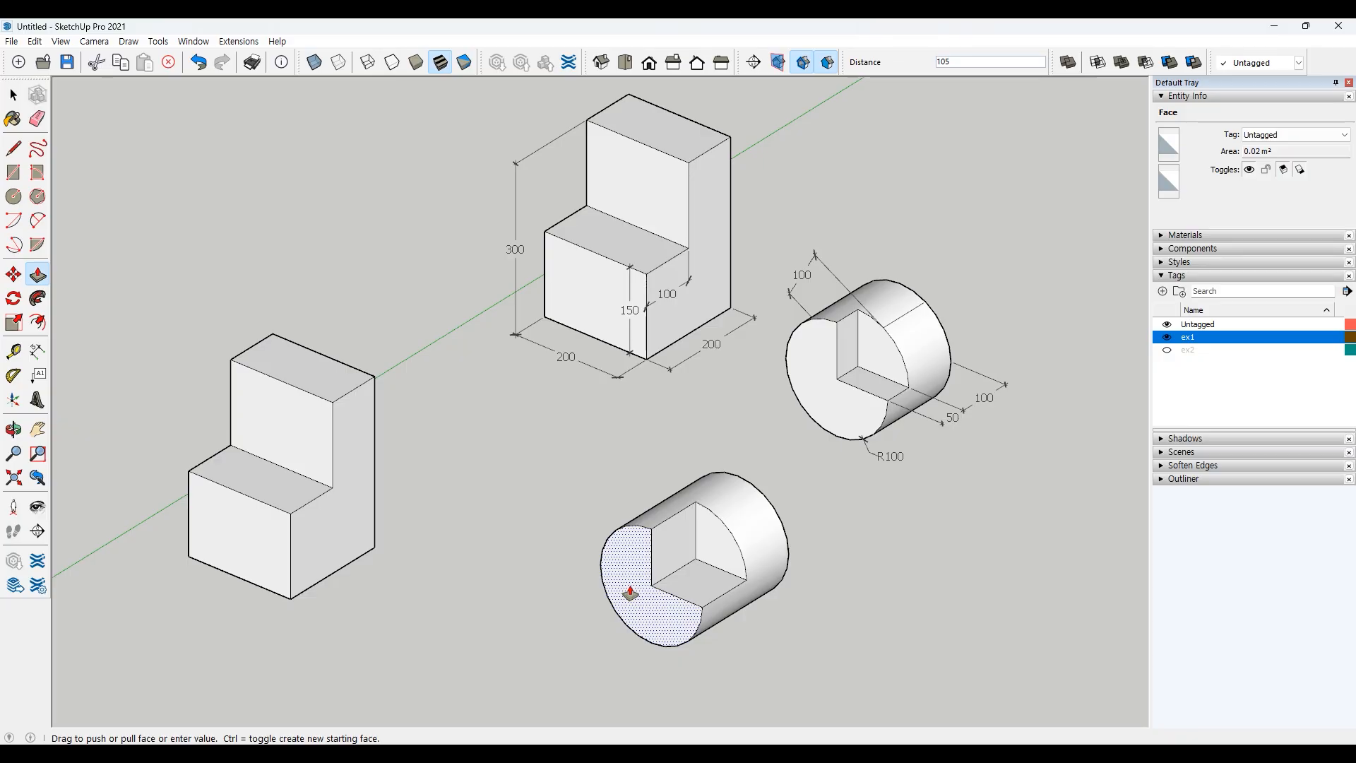
type("50")
key("Return")
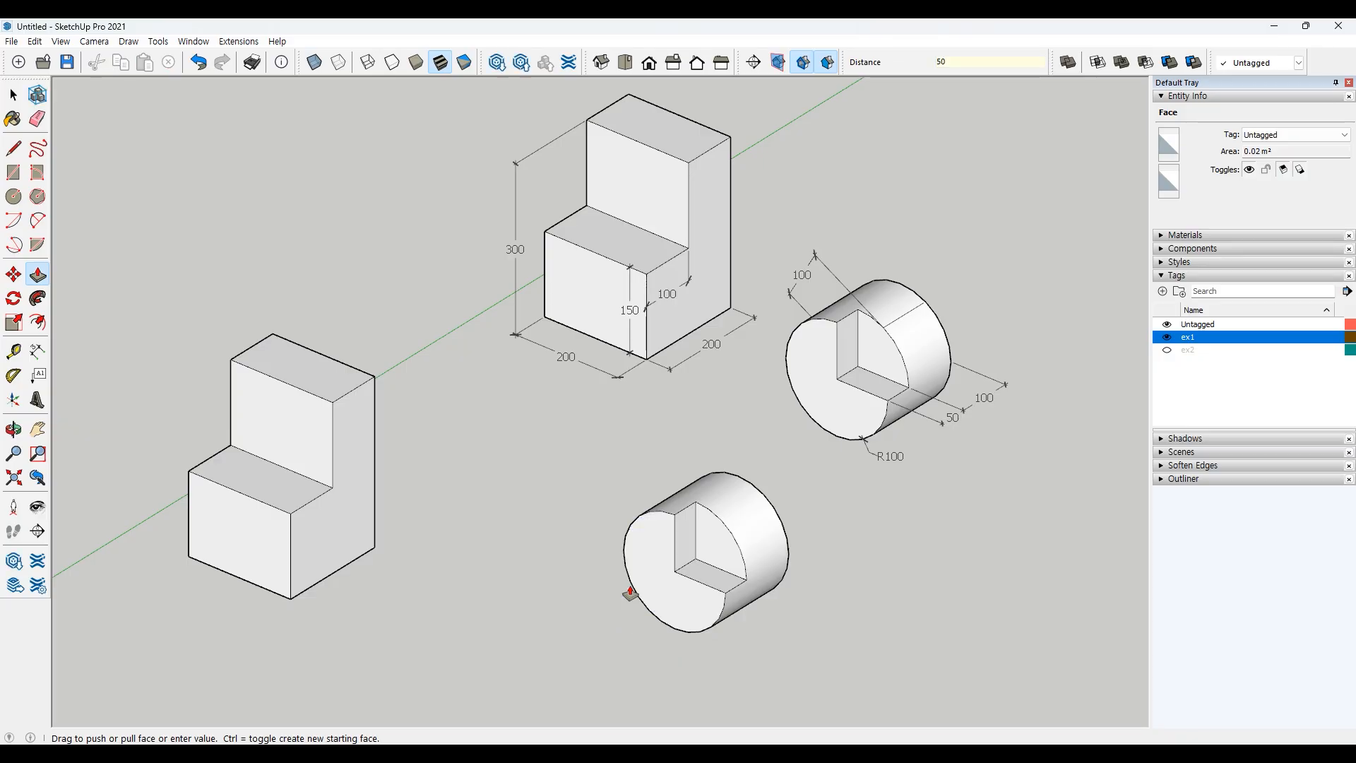
key("space")
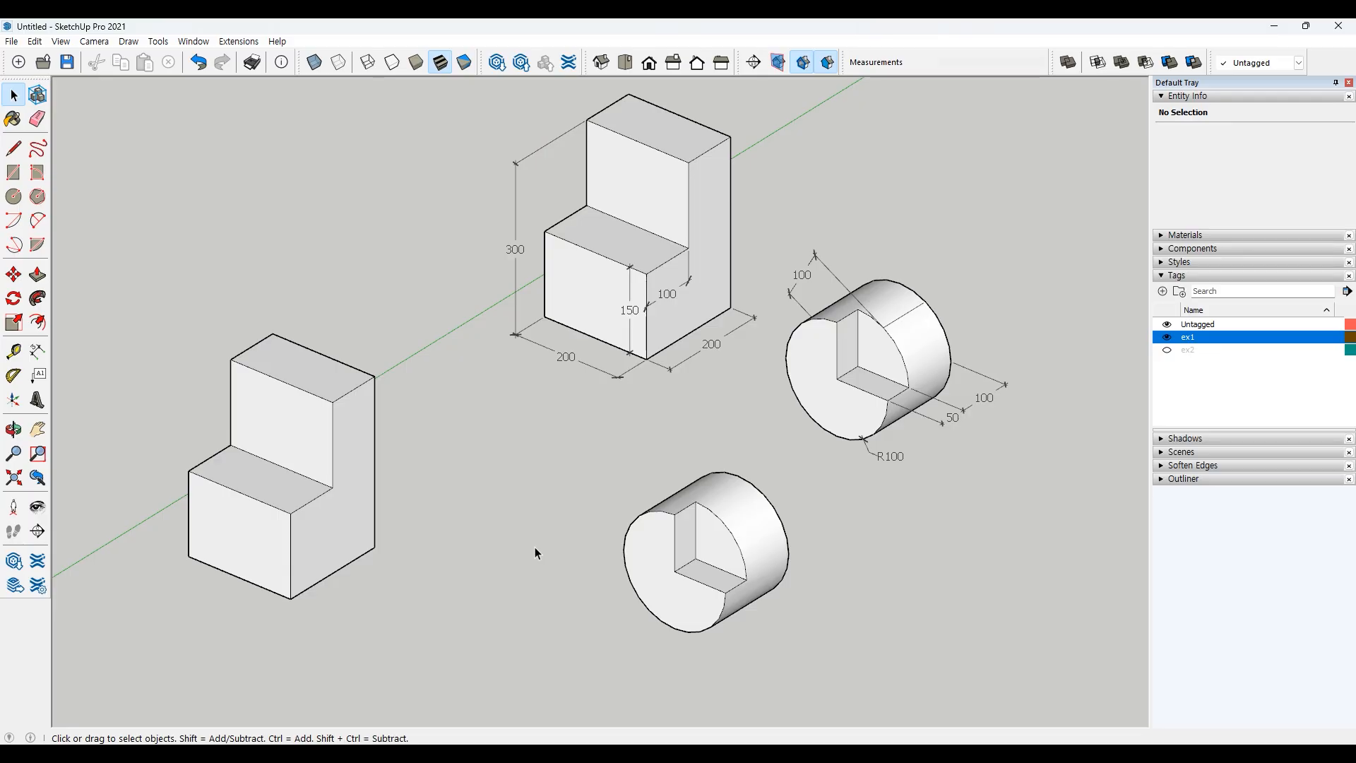
Step: Move the next two example shapes further right and away from the finished models
scroll(536, 547, "down", 4)
scroll(824, 613, "down", 1)
middle_click_drag(824, 613, 524, 492, "shift")
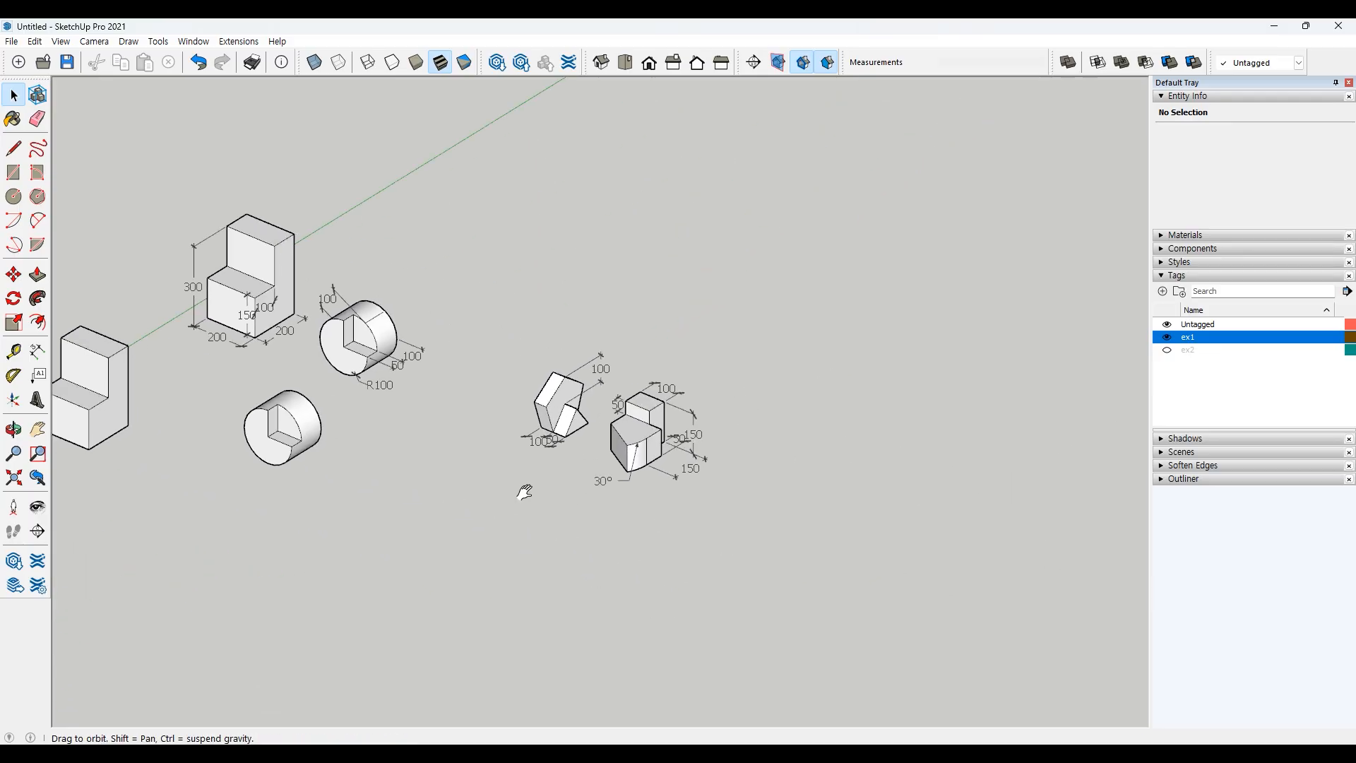
scroll(544, 496, "up", 5)
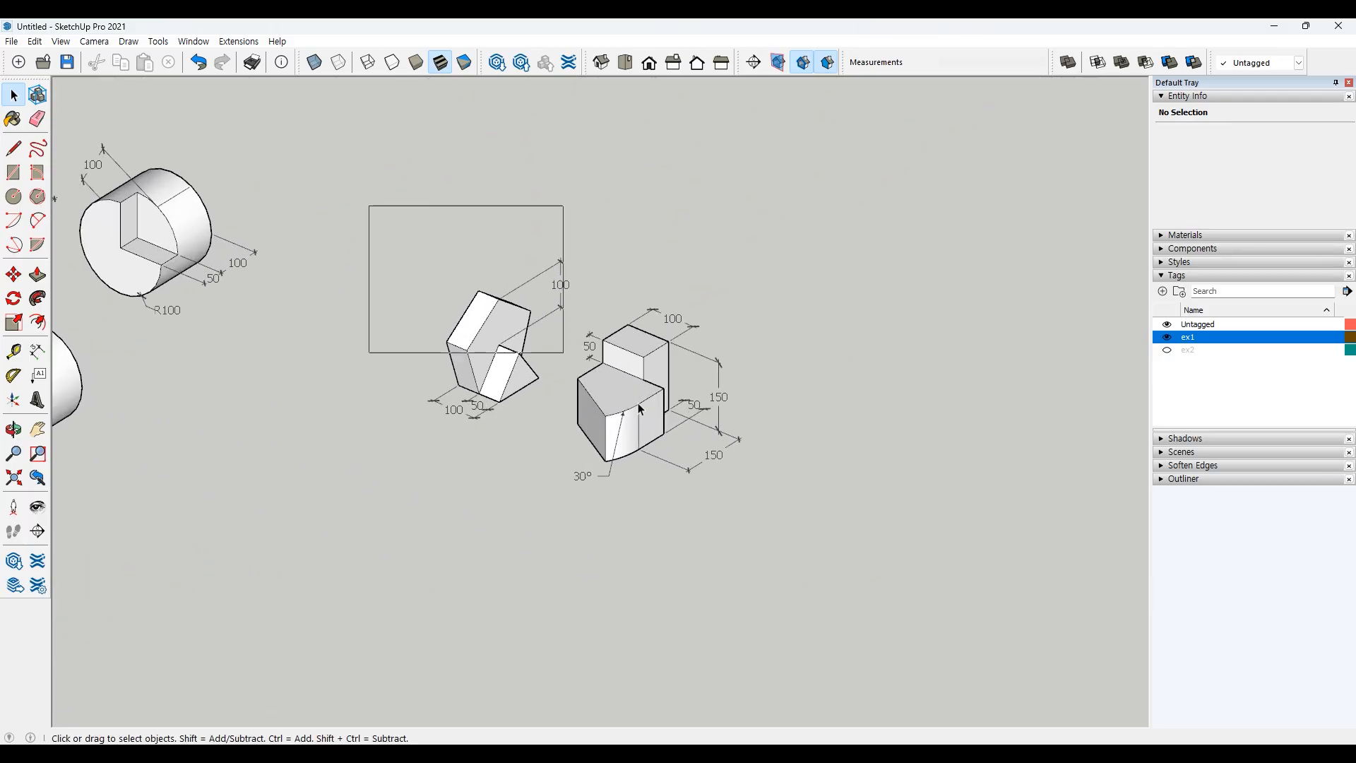
left_click_drag(640, 408, 819, 504)
key("m")
left_click(832, 462)
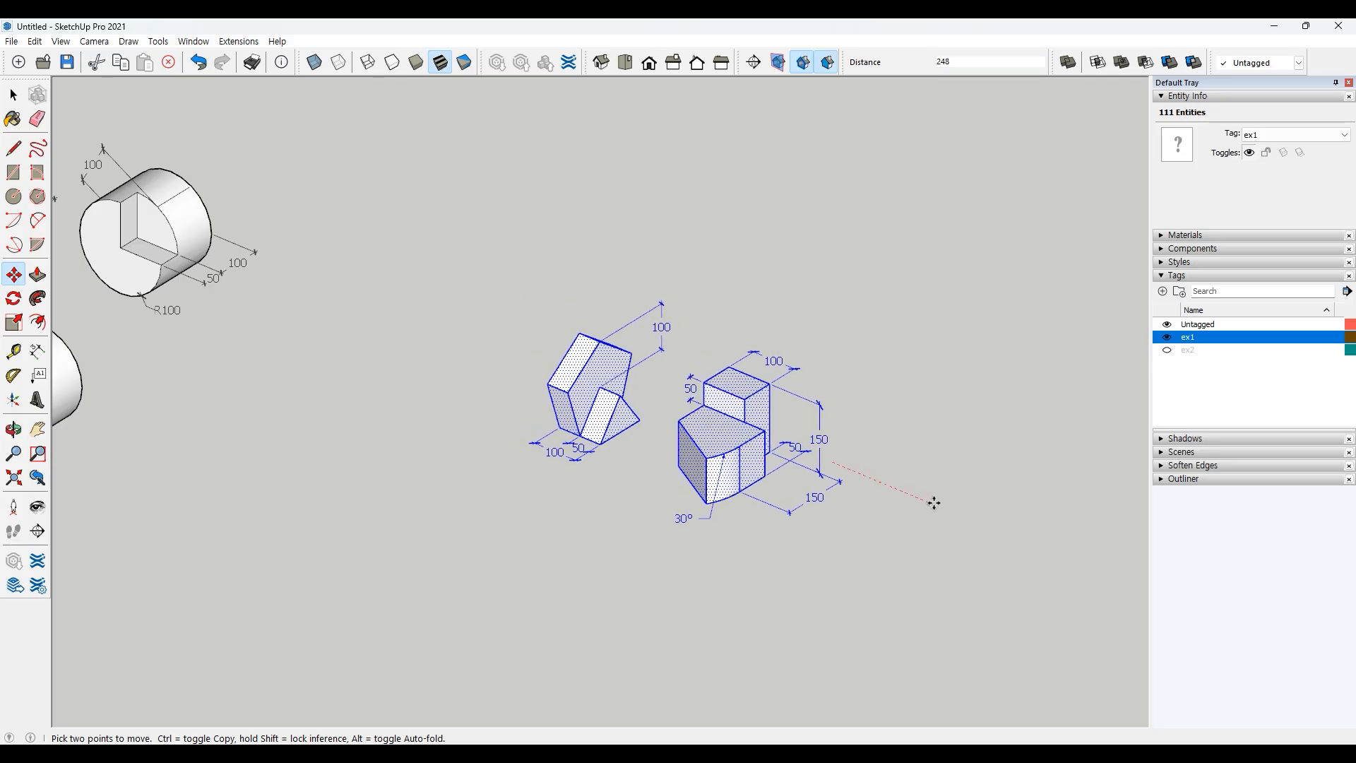
left_click(934, 502)
key("space")
left_click(692, 527)
scroll(660, 533, "up", 3)
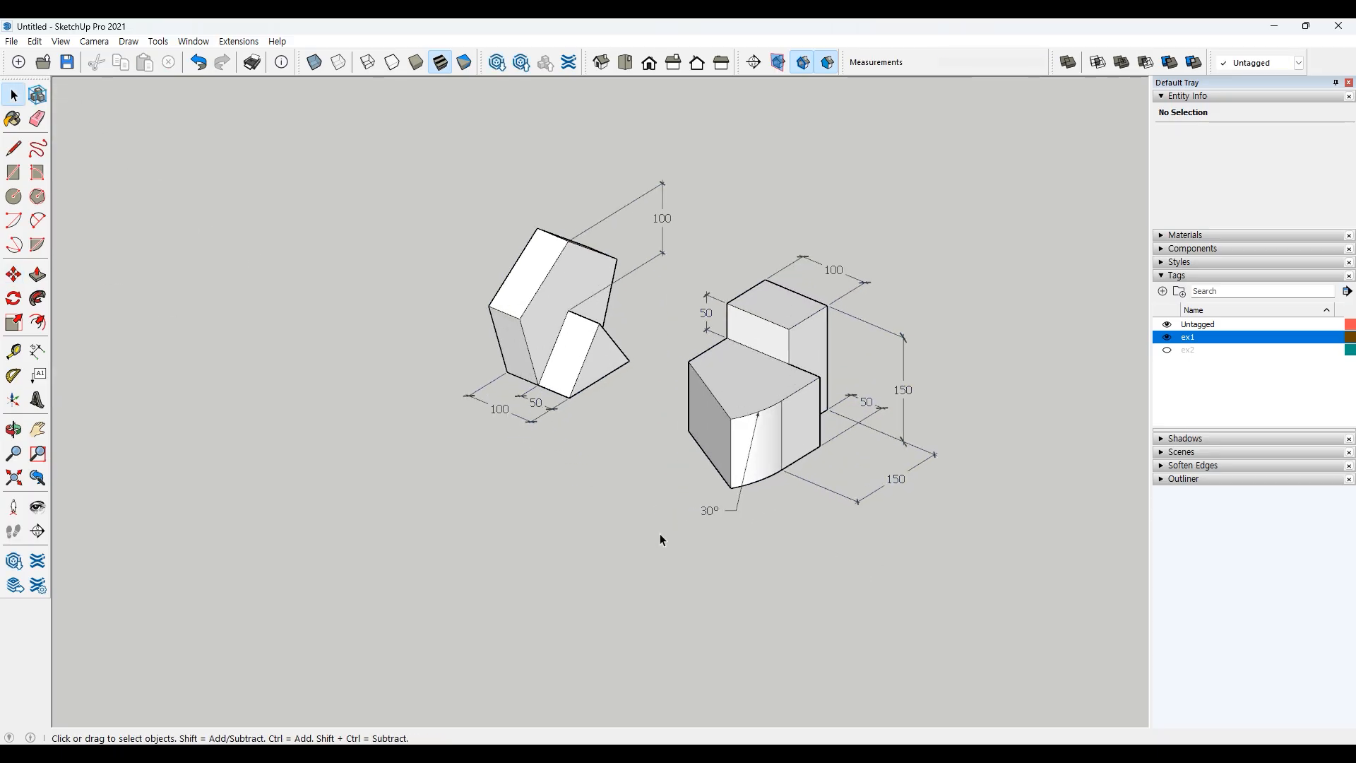
middle_click_drag(664, 585, 654, 522, "shift")
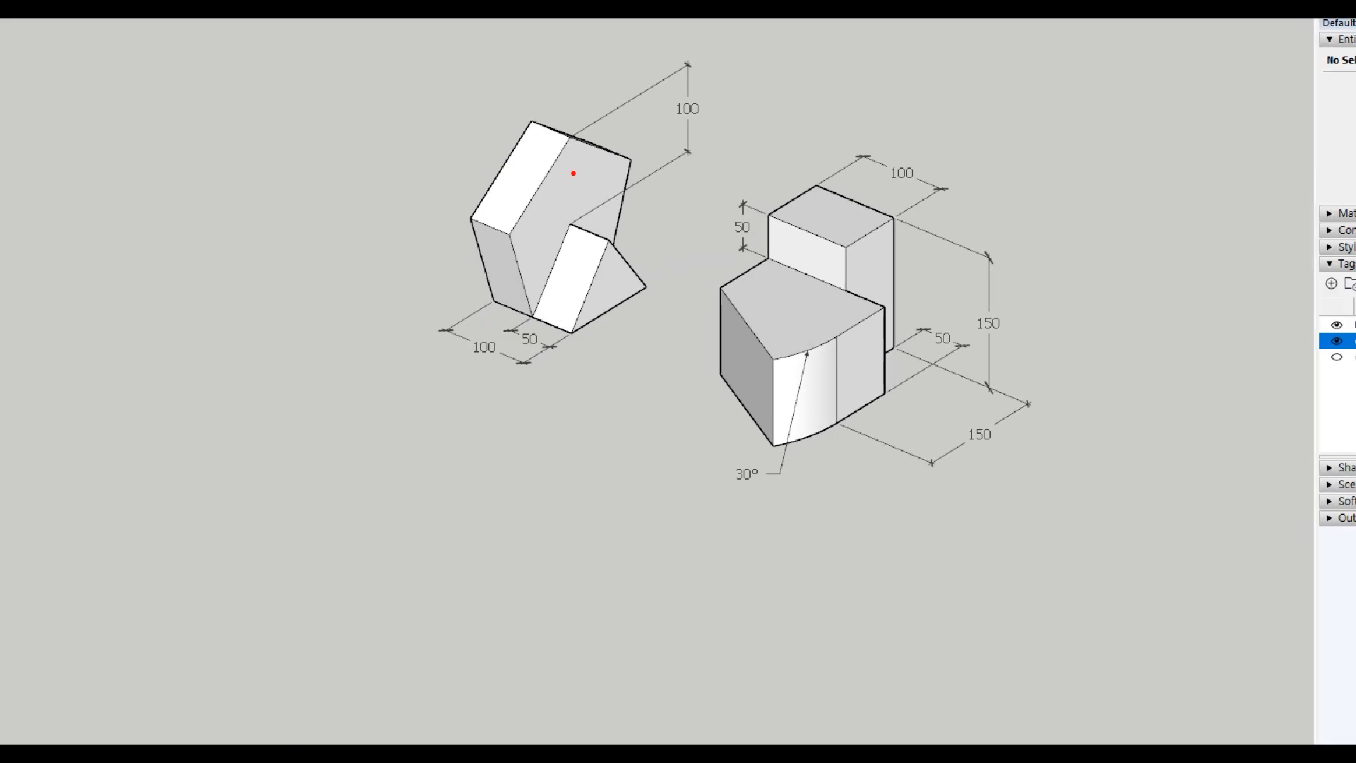
mouse_move(537, 315)
left_mouse_down()
mouse_move(602, 280)
mouse_move(632, 159)
mouse_move(569, 132)
mouse_move(506, 225)
mouse_move(539, 318)
left_mouse_up()
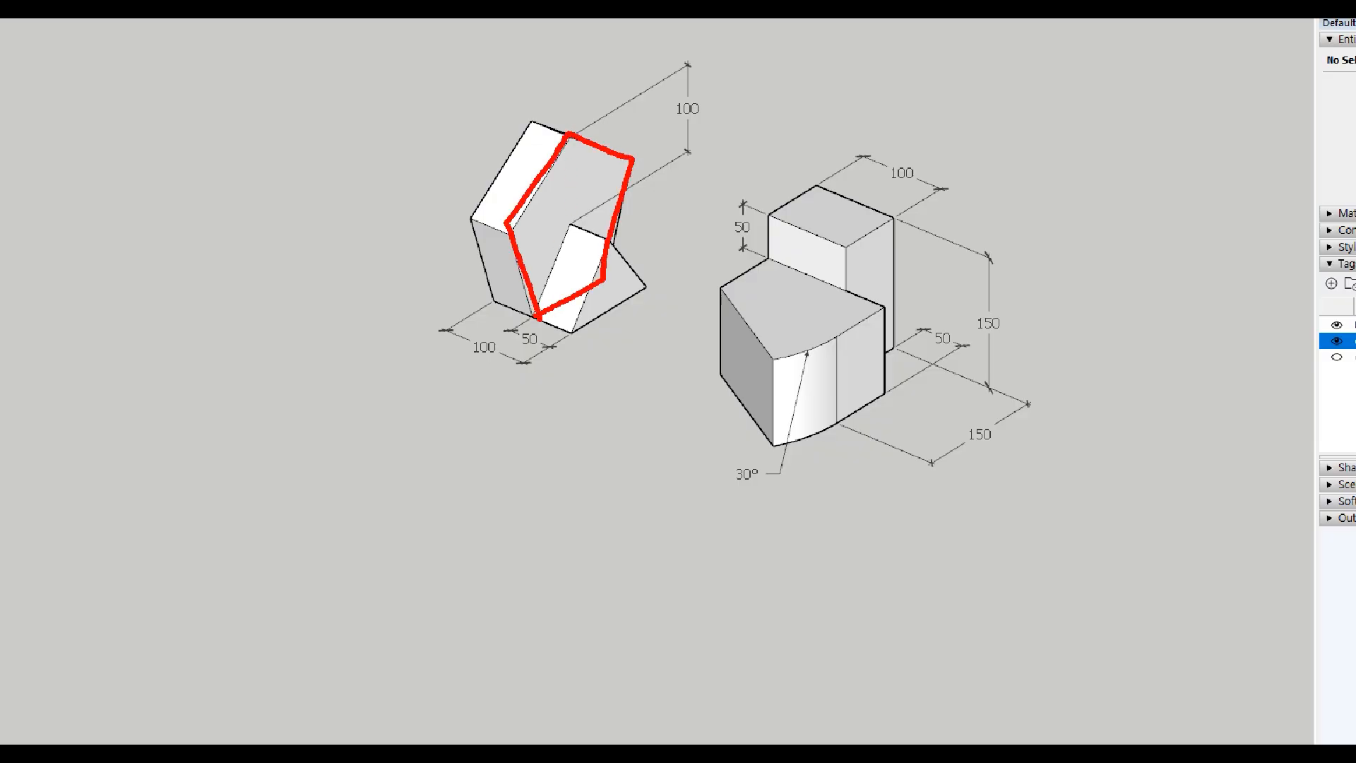
left_click_drag(568, 135, 570, 221)
mouse_move(684, 126)
left_mouse_down()
mouse_move(710, 98)
mouse_move(703, 125)
left_mouse_up()
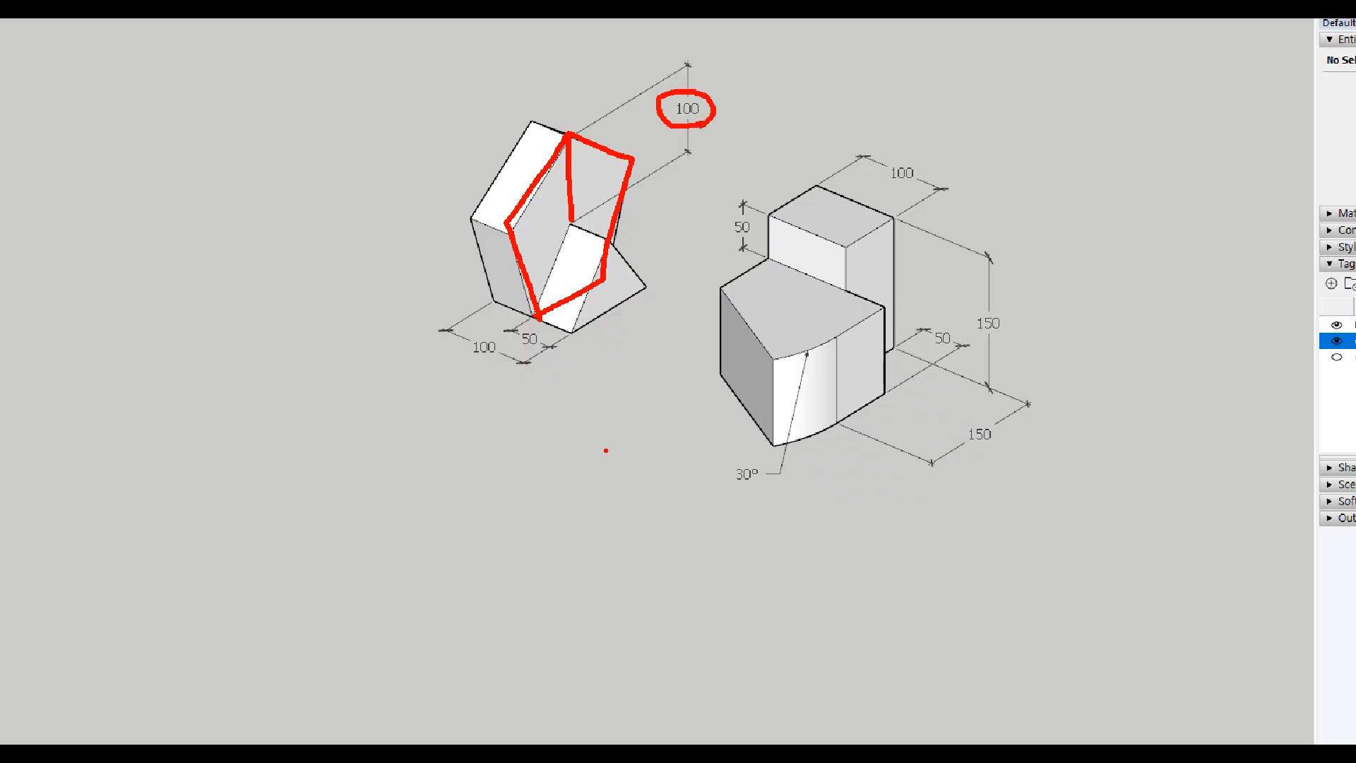
key("e")
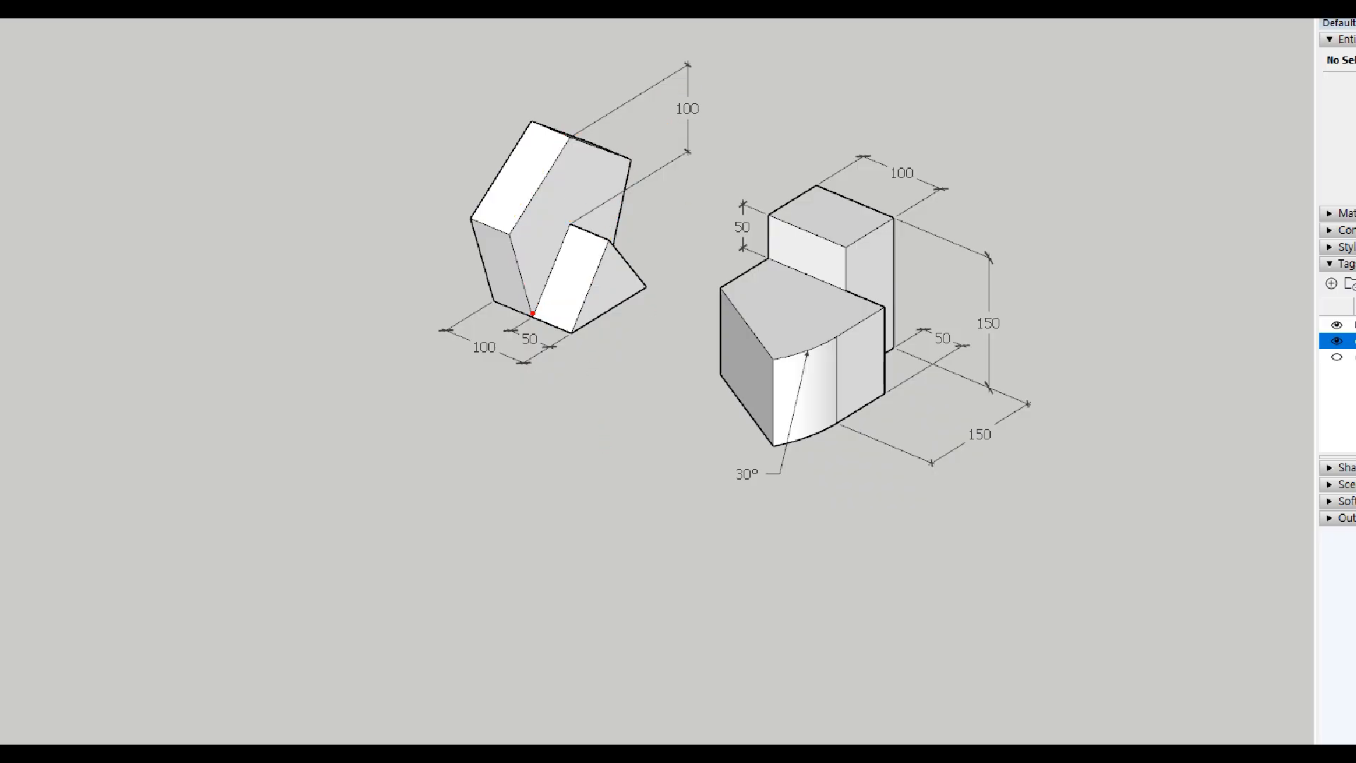
mouse_move(532, 313)
left_mouse_down()
mouse_move(567, 223)
mouse_move(614, 266)
mouse_move(559, 266)
mouse_move(624, 293)
mouse_move(604, 311)
left_mouse_up()
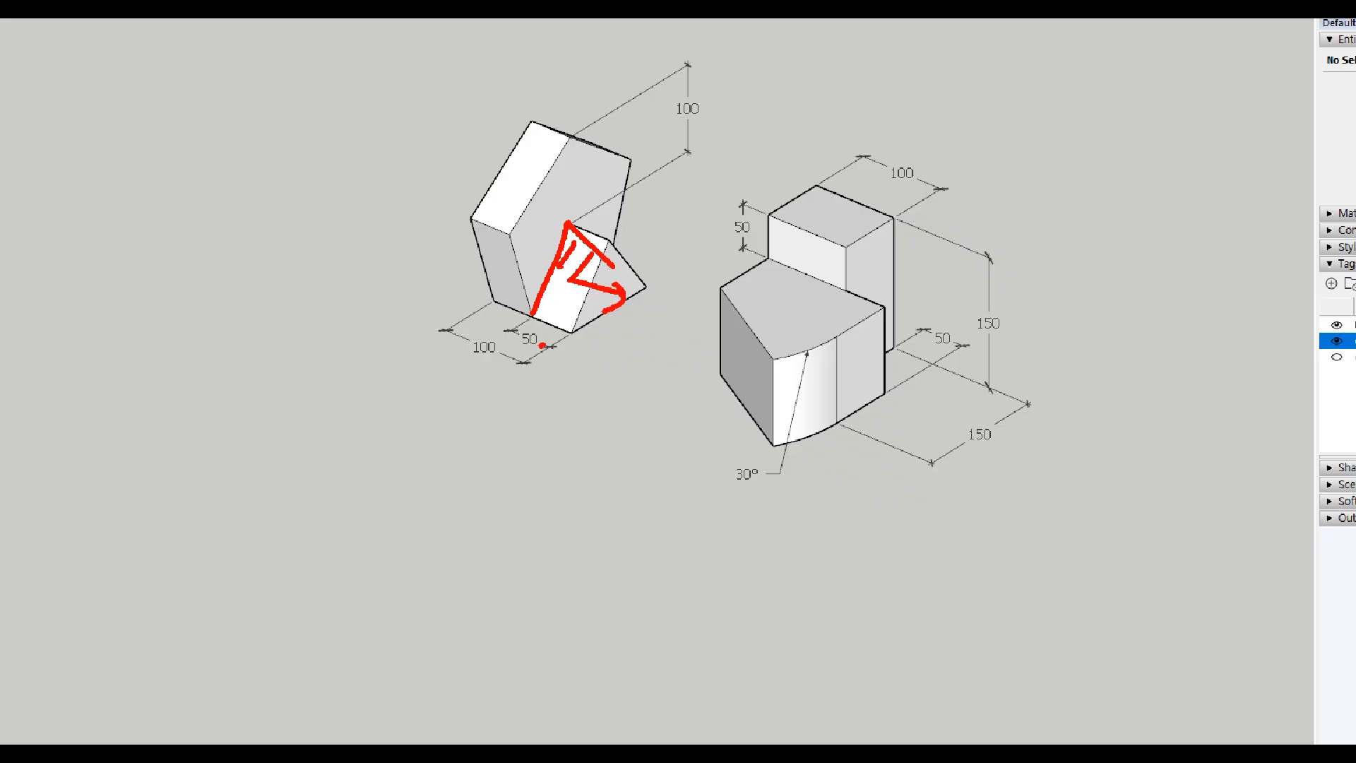
mouse_move(542, 345)
left_mouse_down()
mouse_move(548, 323)
mouse_move(545, 348)
left_mouse_up()
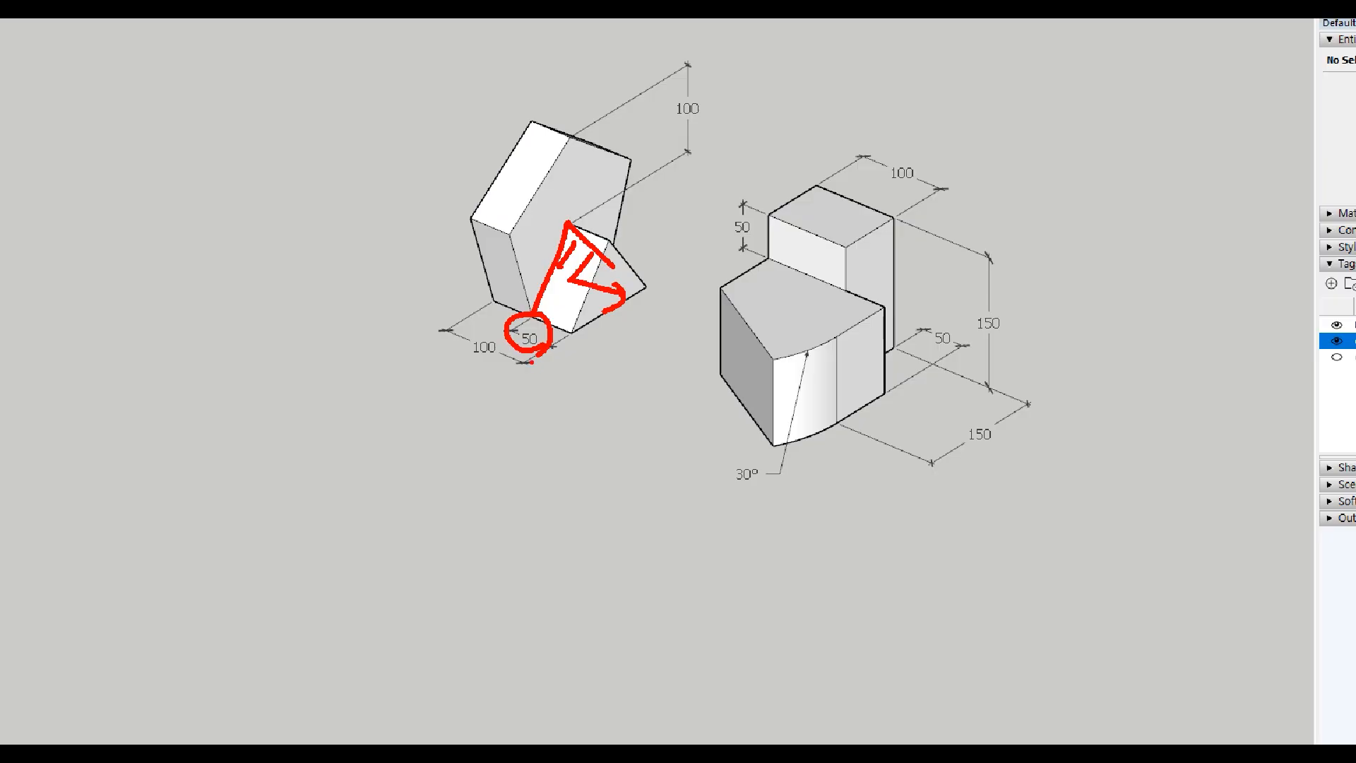
key("Escape")
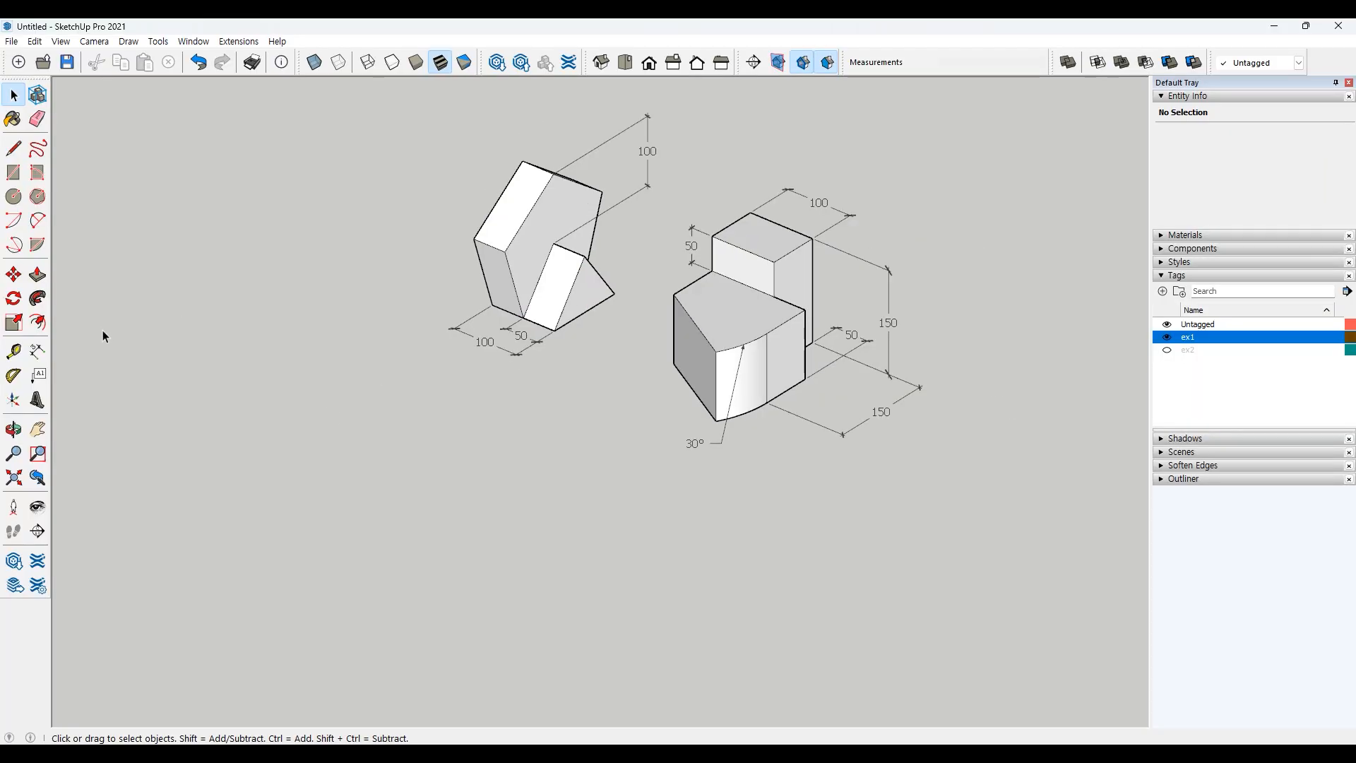
Step: Draw an upright five-sided polygon with an inscribed radius of 100 in empty space
left_click(37, 196)
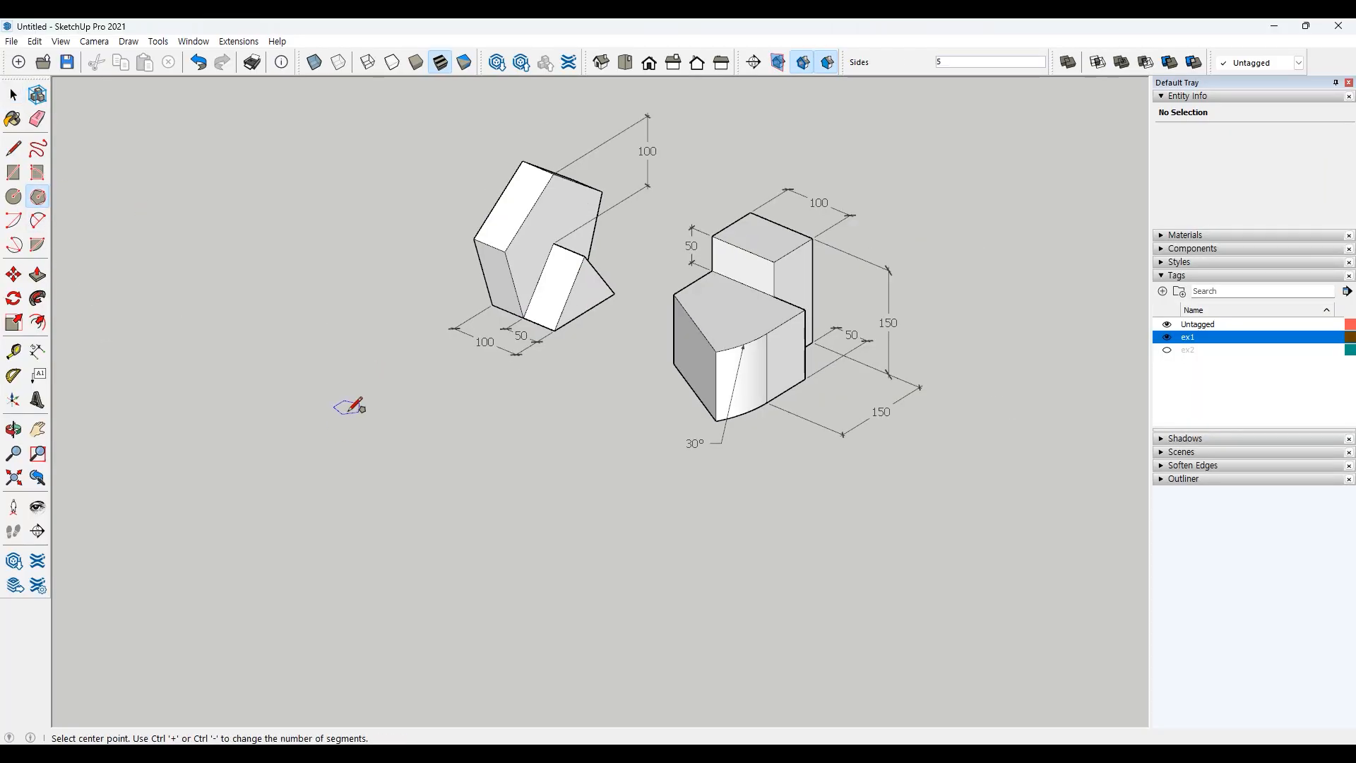
key("Left")
key("Right")
left_click(301, 448)
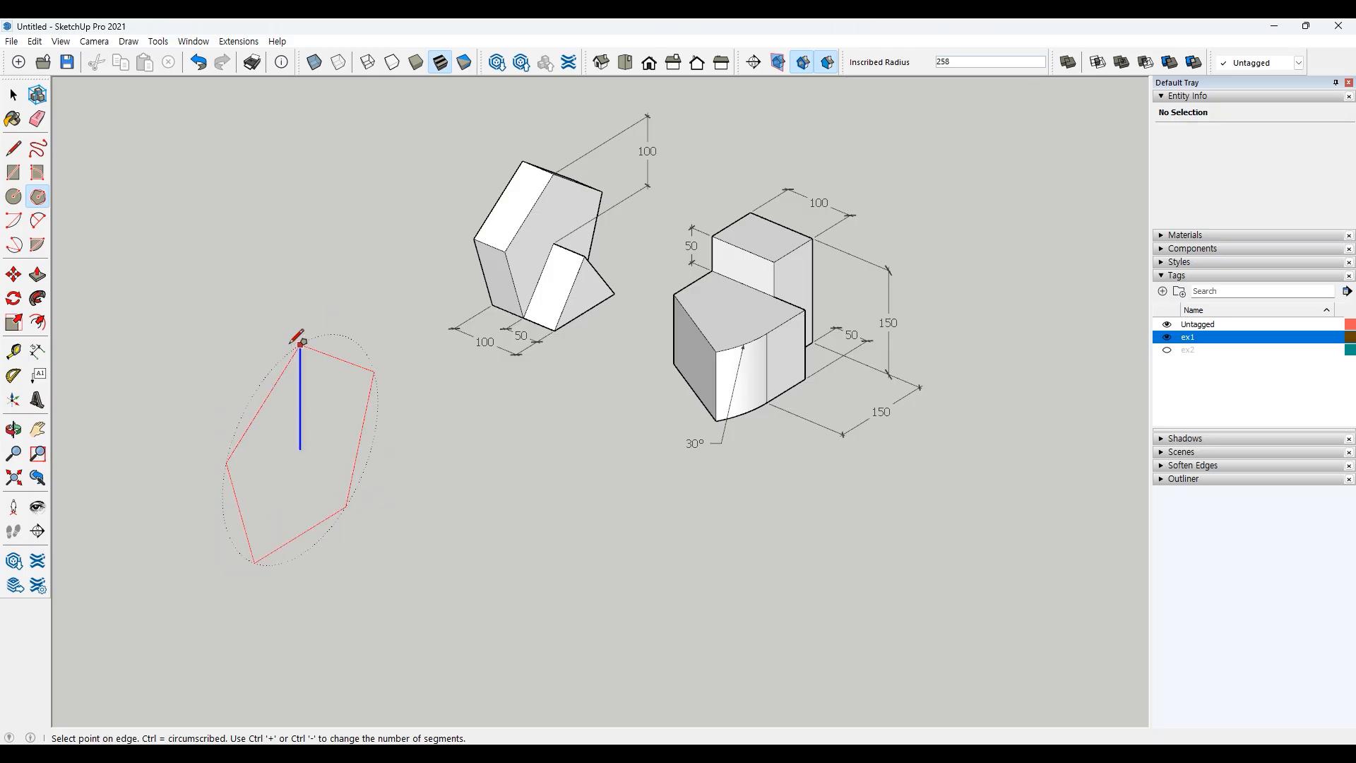
type("1")
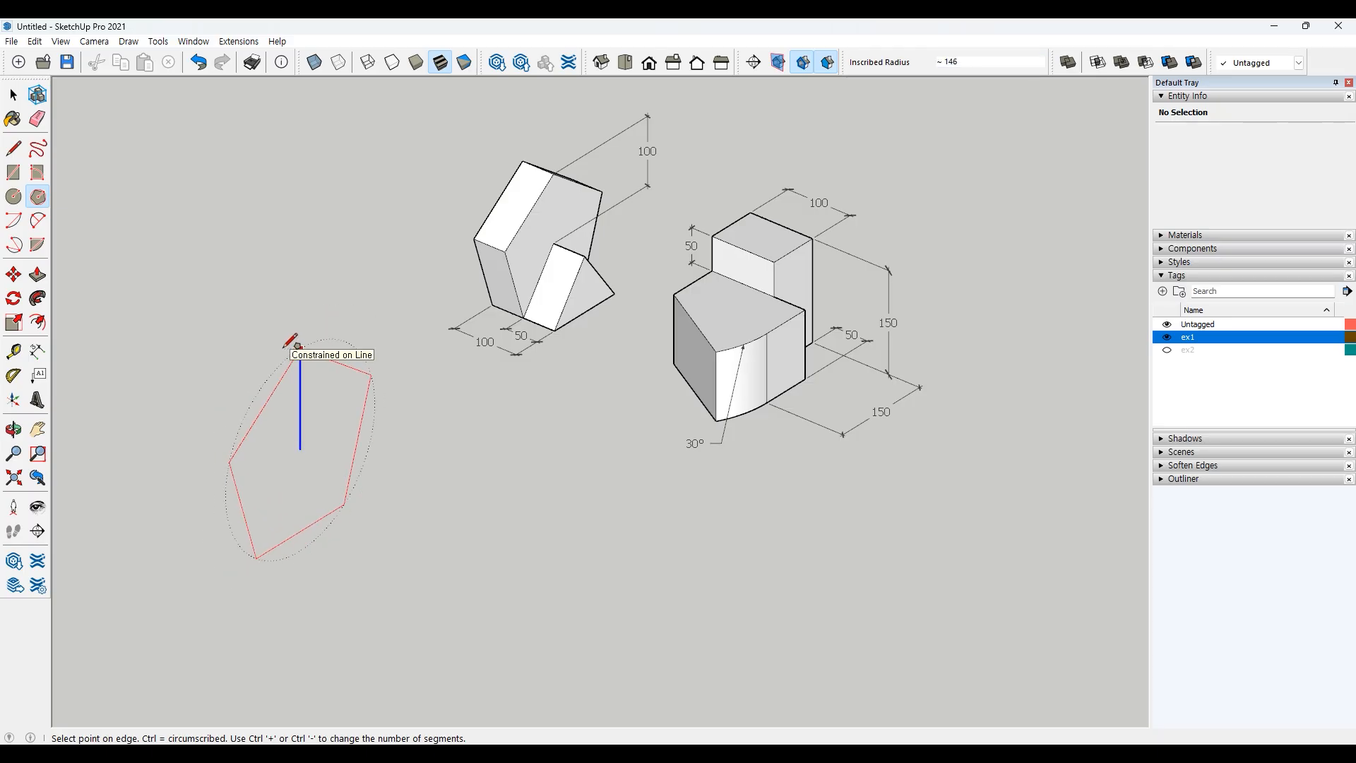
type("00")
key("Return")
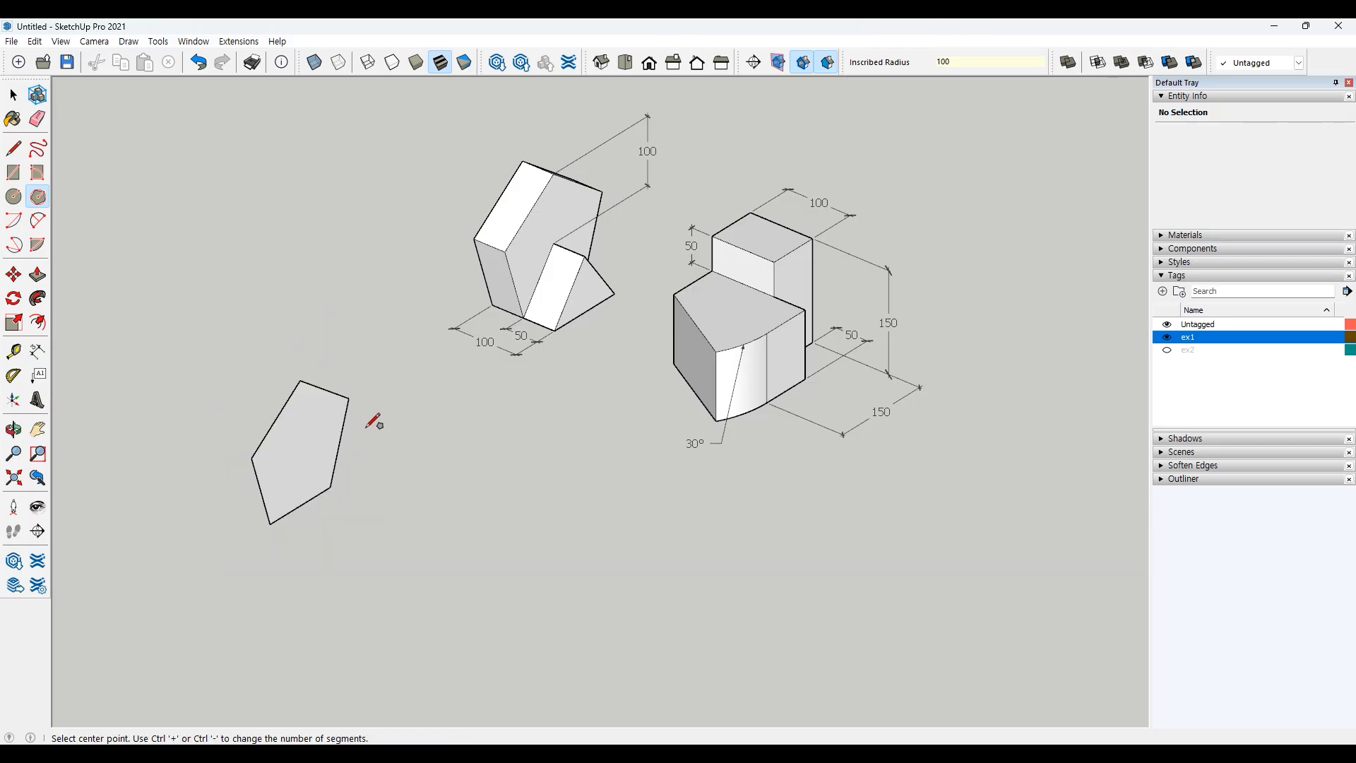
key("space")
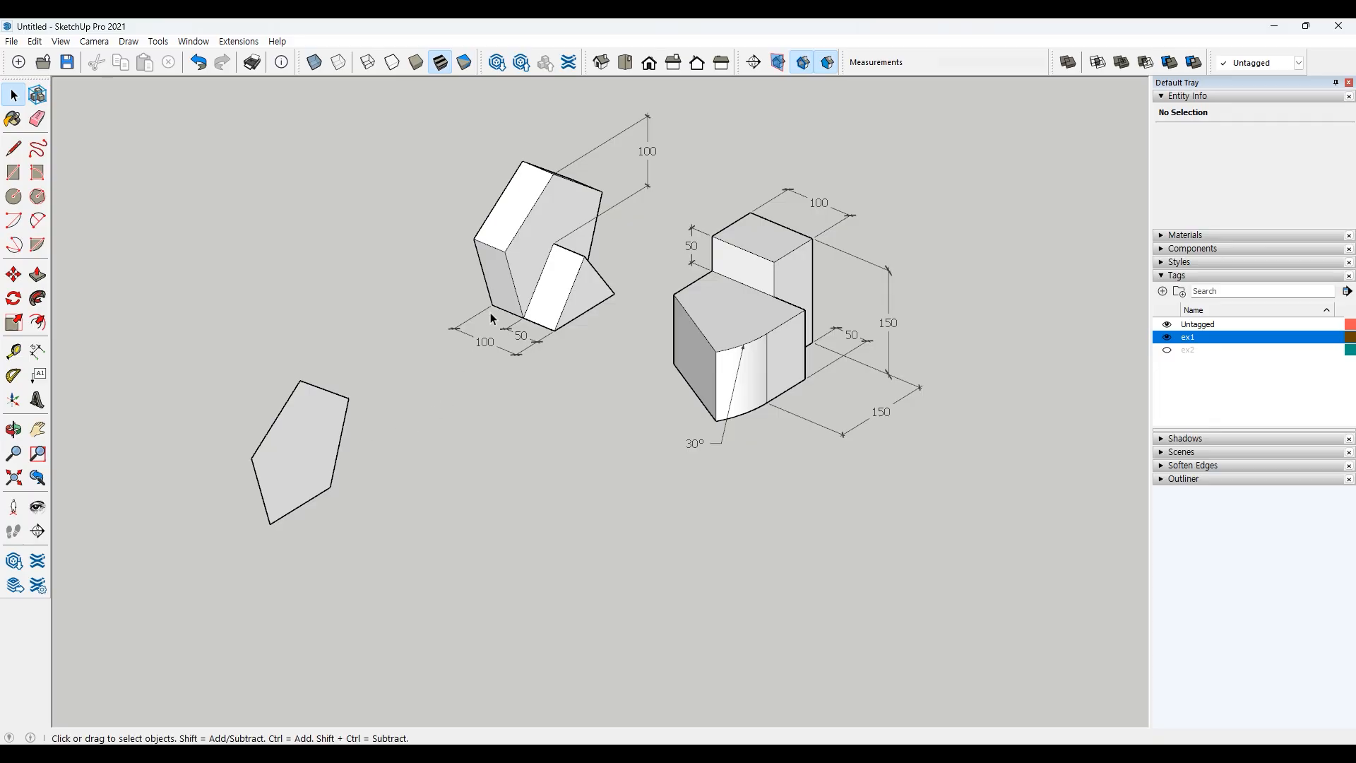
Step: Push/Pull the pentagon into a prism 50 deep
left_click(37, 274)
left_click(308, 423)
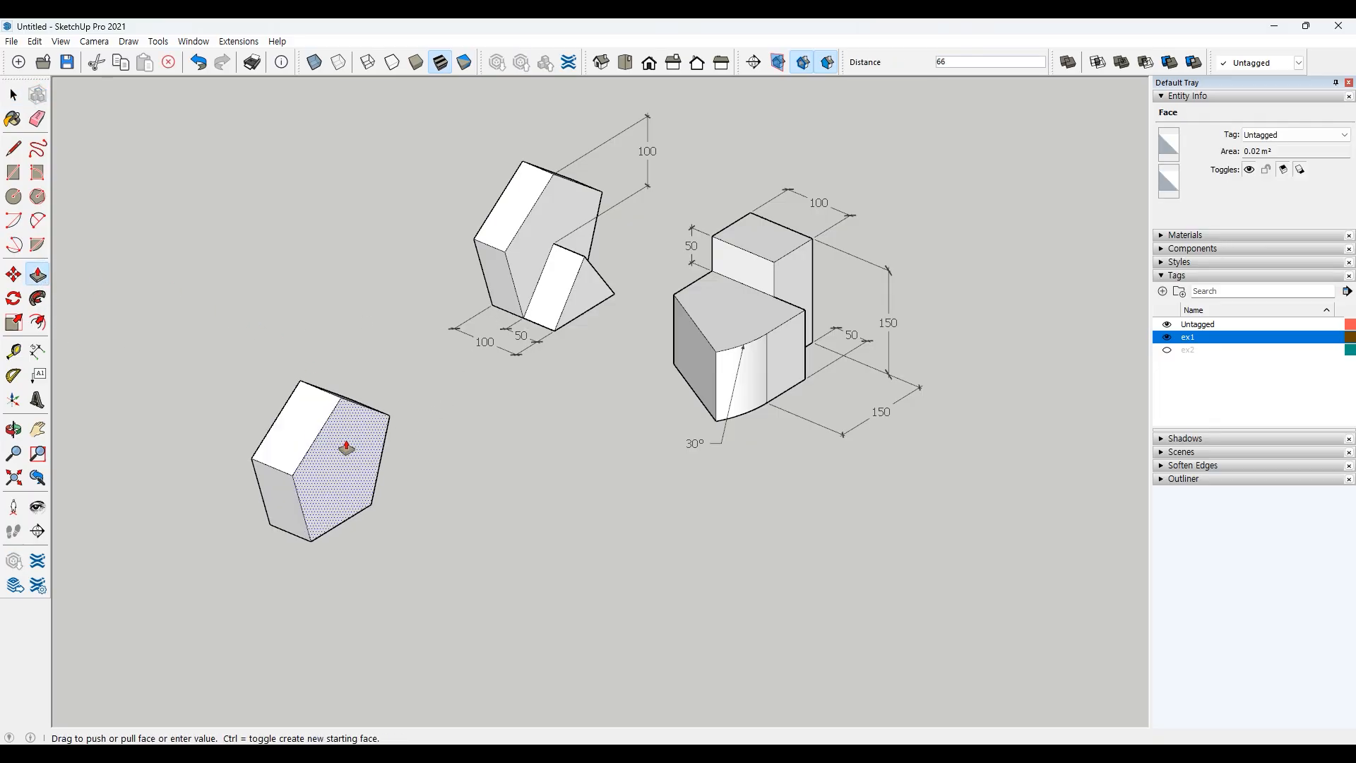
key("Escape")
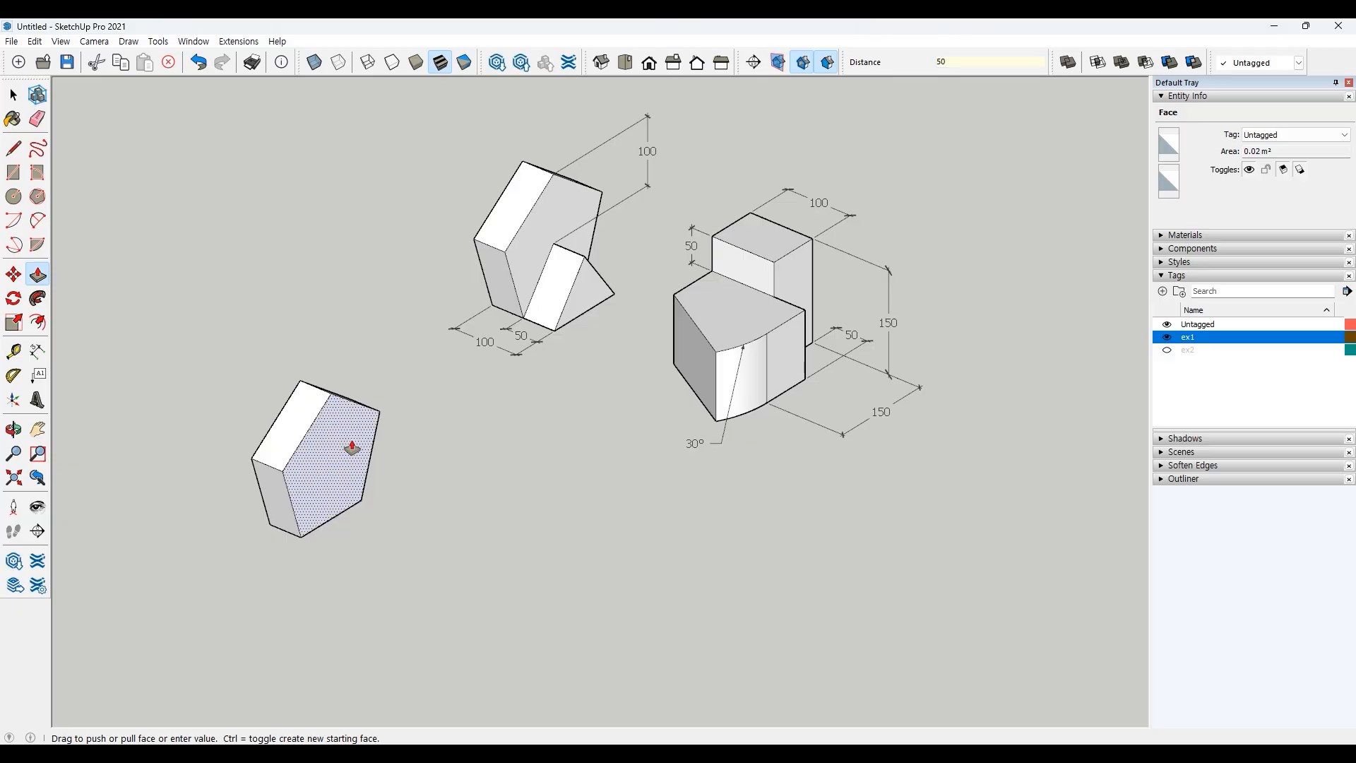
key("space")
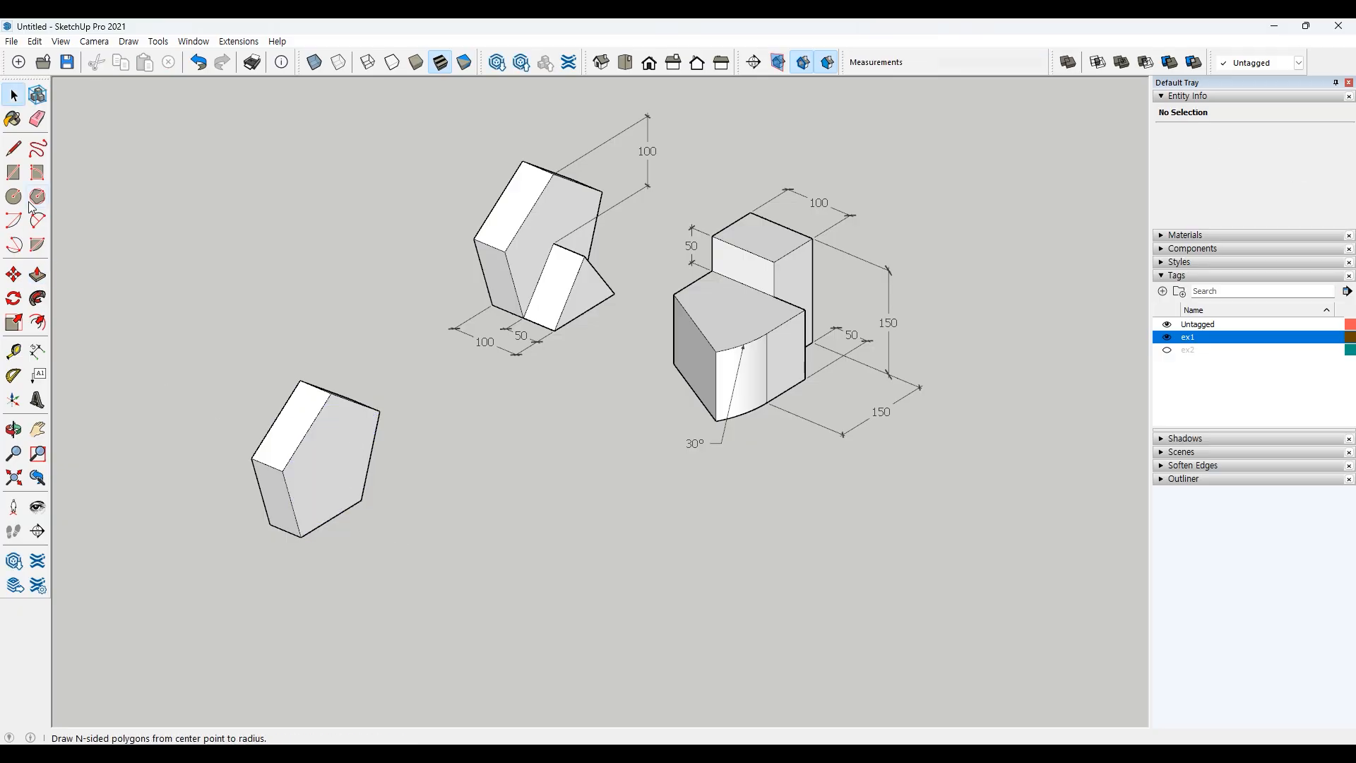
Step: Draw two lines on the prism's front face from the bottom vertex to the center and on to the lower-right vertex
left_click(14, 148)
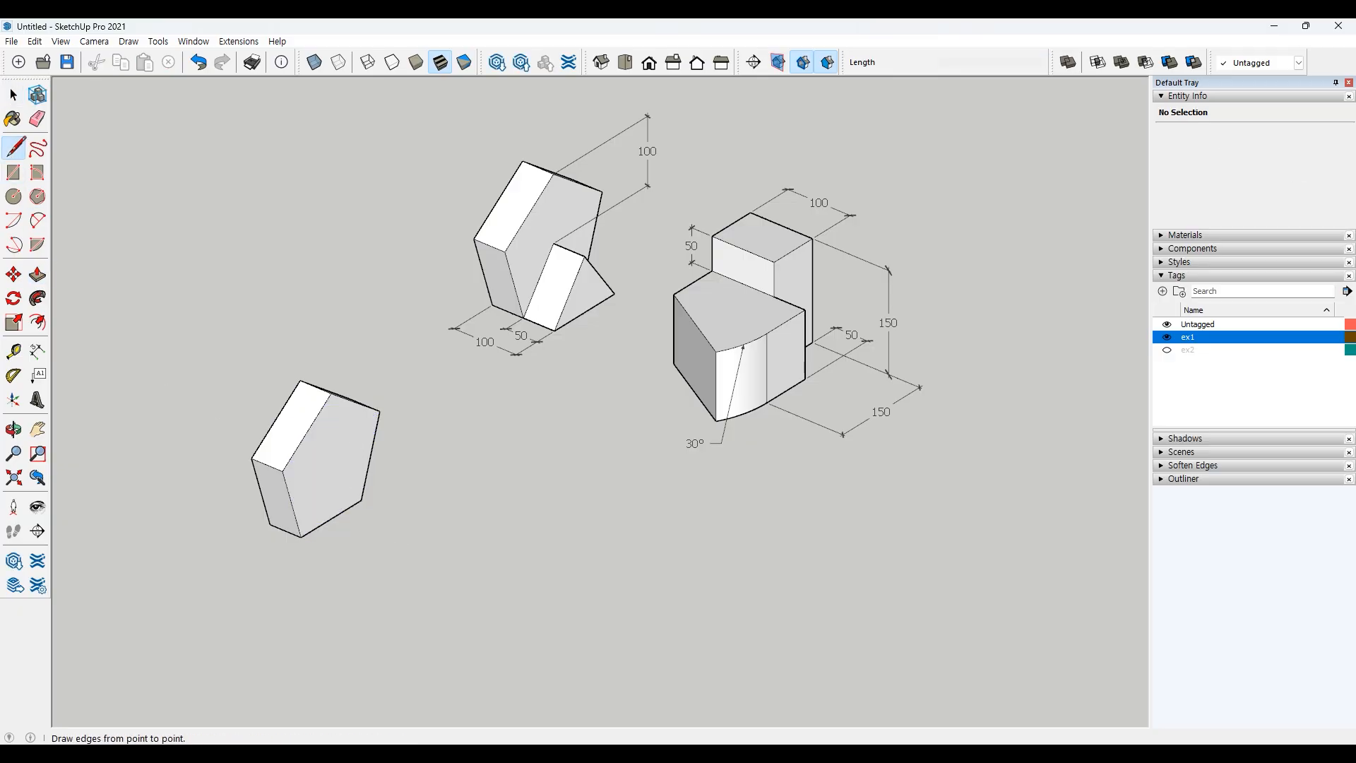
left_click(301, 537)
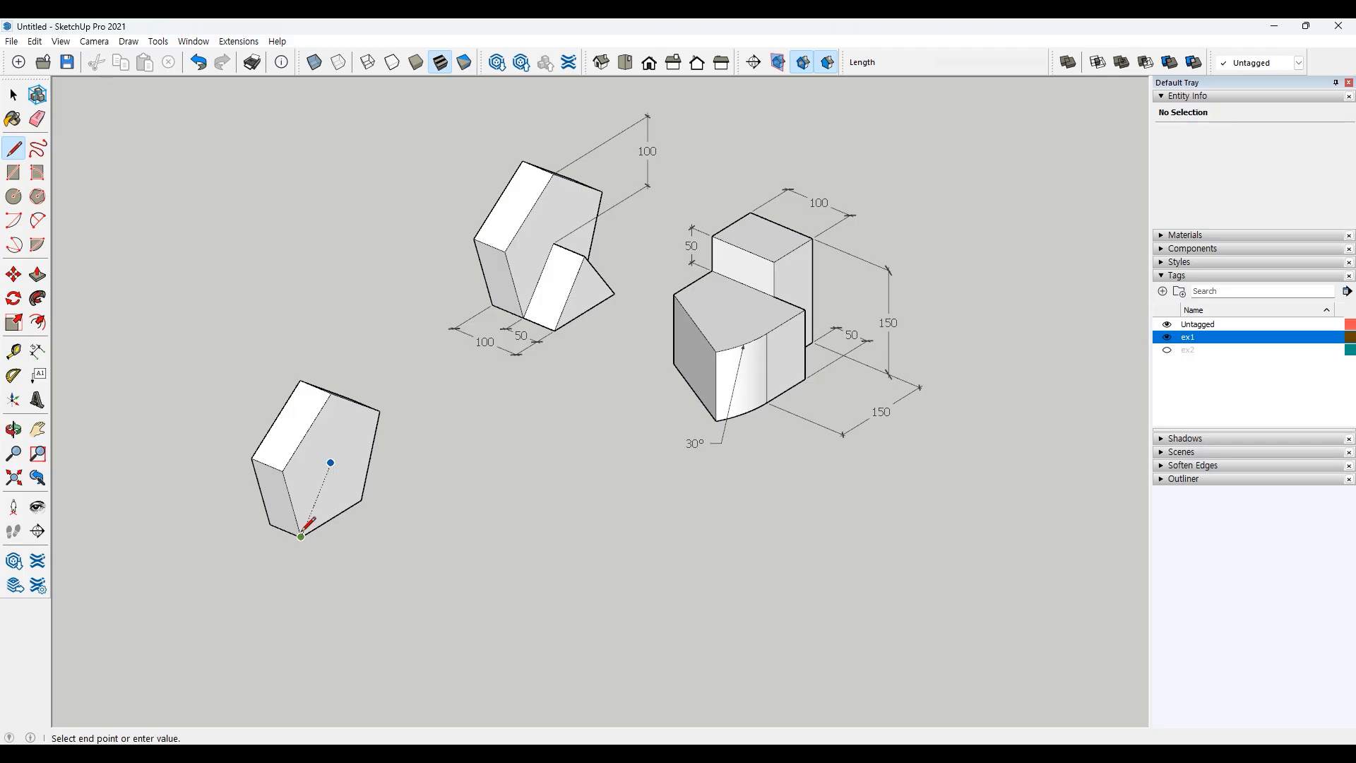
left_click(330, 462)
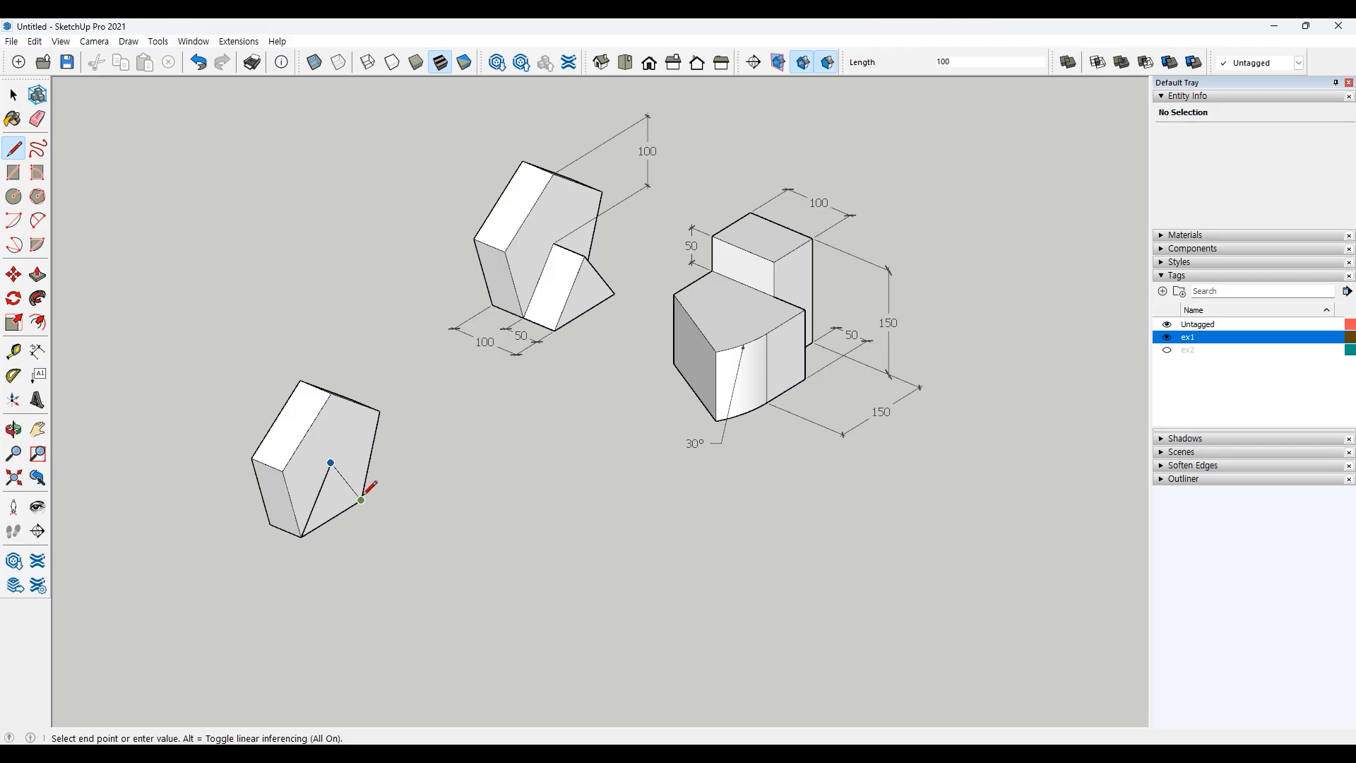
left_click(362, 500)
key("space")
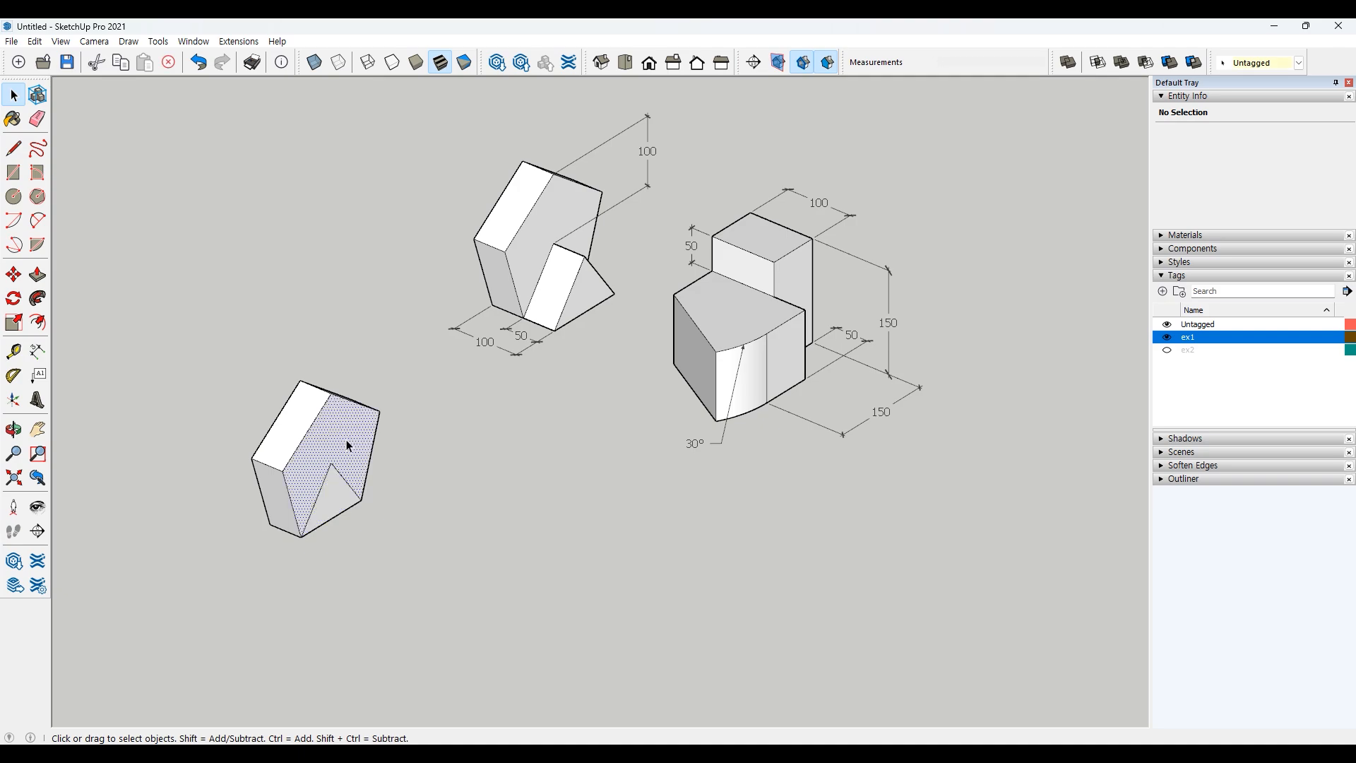
Step: Push/Pull the triangular section of the prism's front face outward to form a projecting wedge
left_click(340, 494)
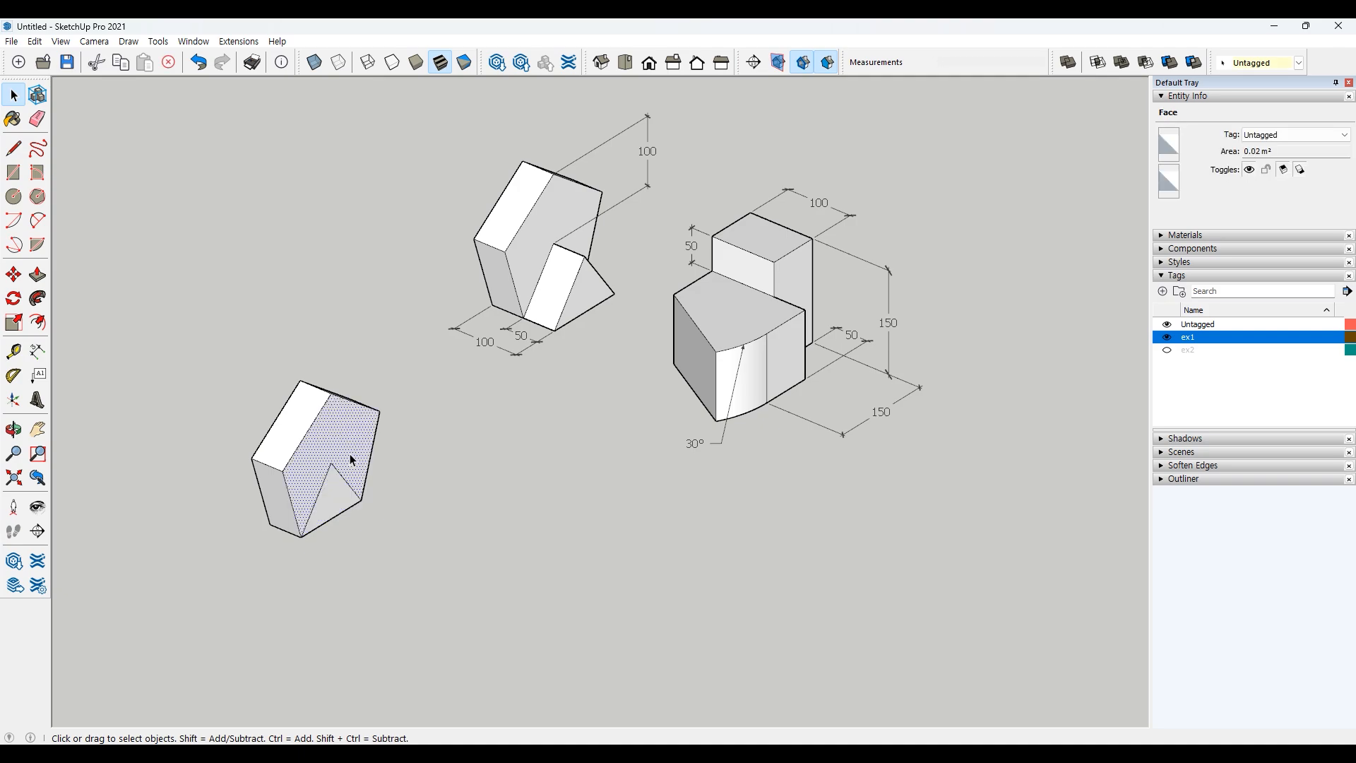
left_click(398, 514)
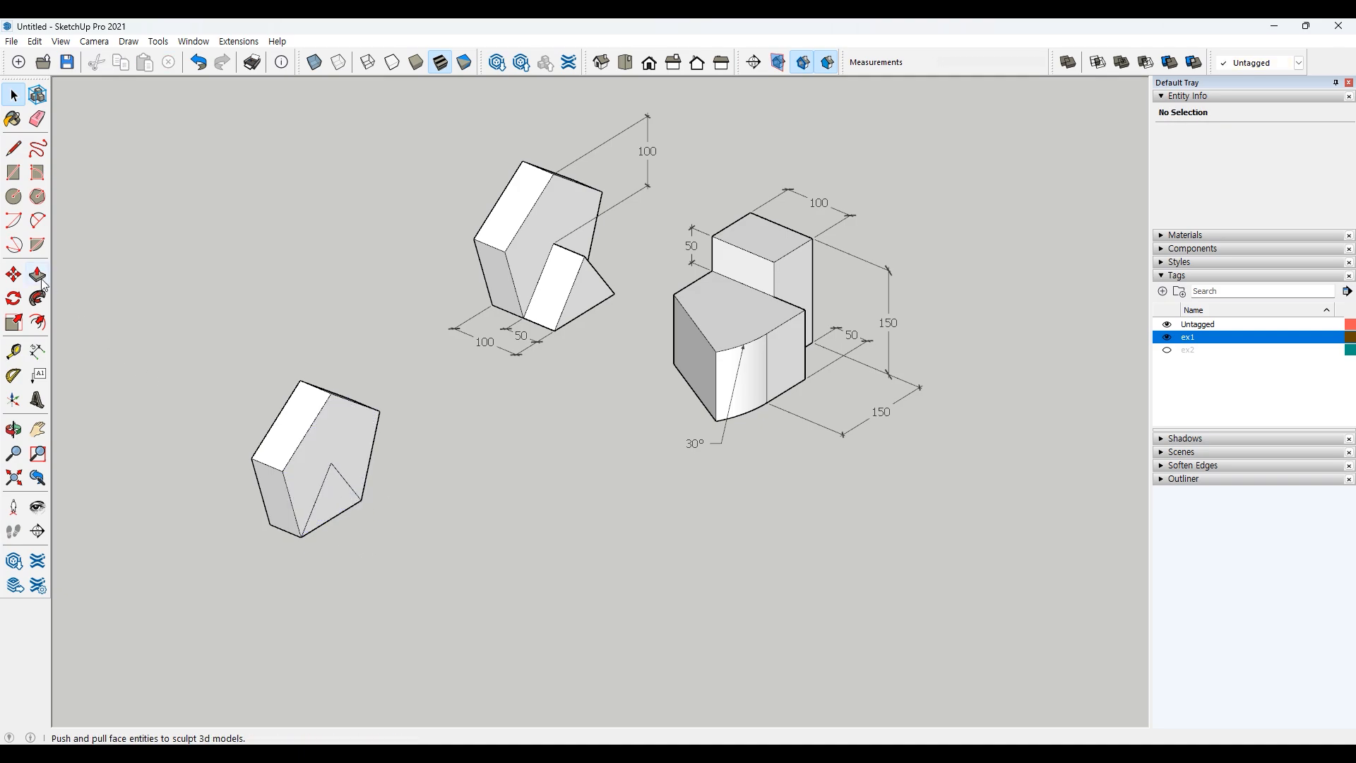
key("p")
left_click(341, 510)
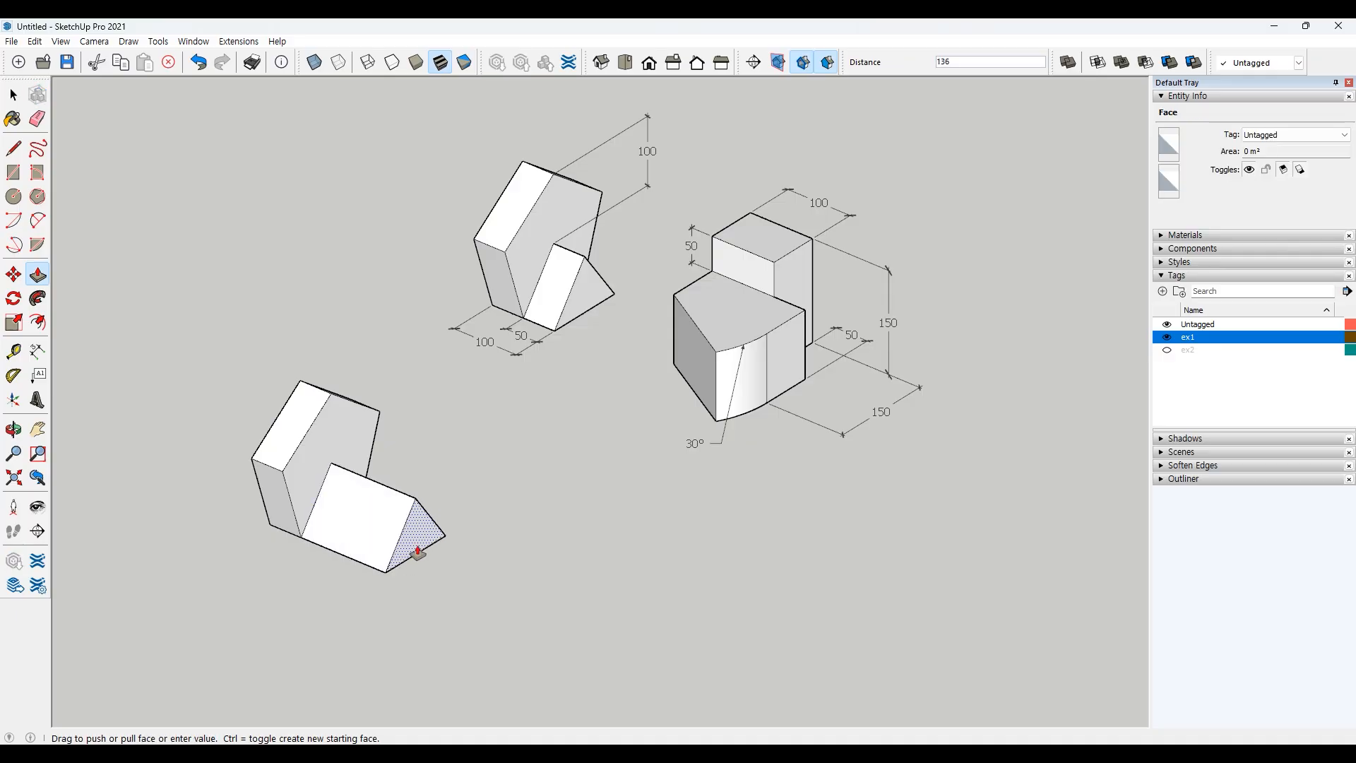
key("Return")
key("space")
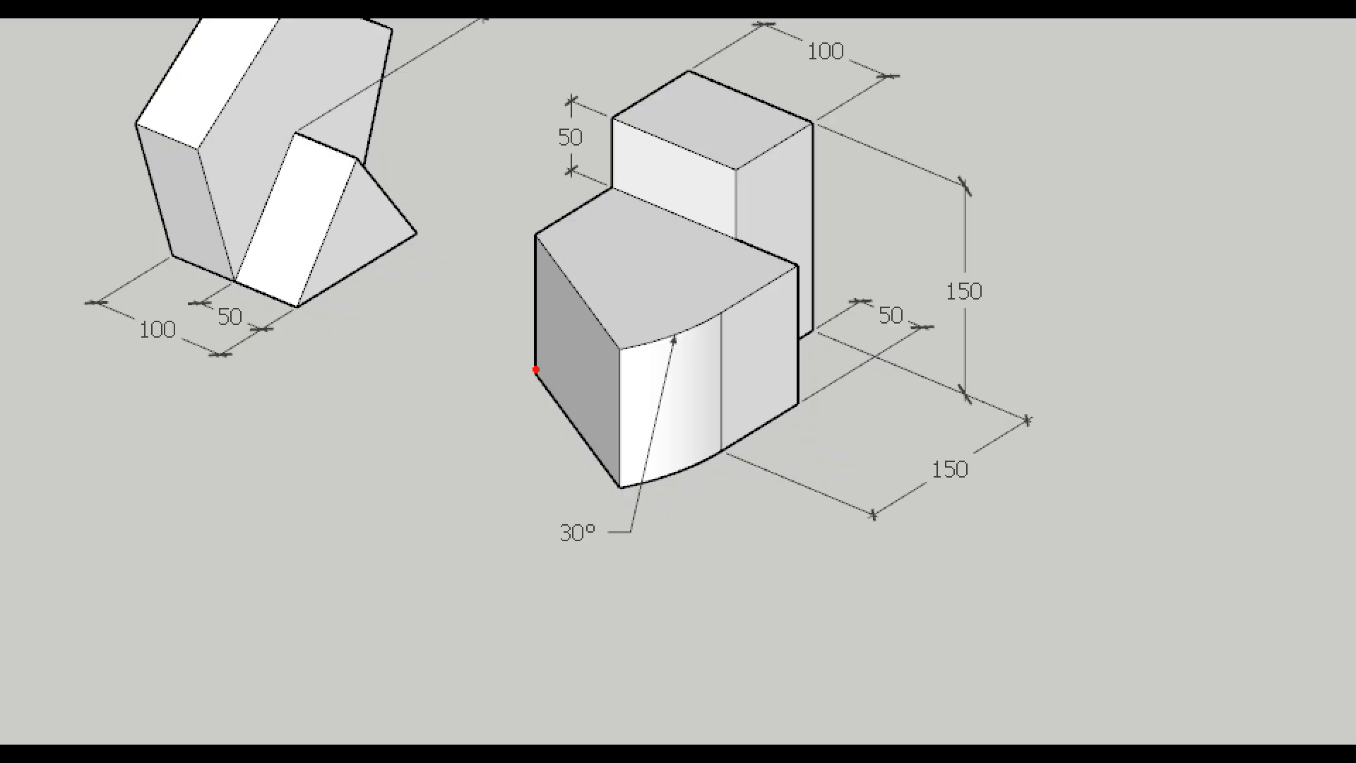
mouse_move(538, 369)
left_mouse_down()
mouse_move(719, 451)
mouse_move(693, 480)
mouse_move(613, 498)
mouse_move(517, 353)
mouse_move(679, 271)
mouse_move(828, 364)
mouse_move(699, 448)
mouse_move(521, 347)
left_mouse_up()
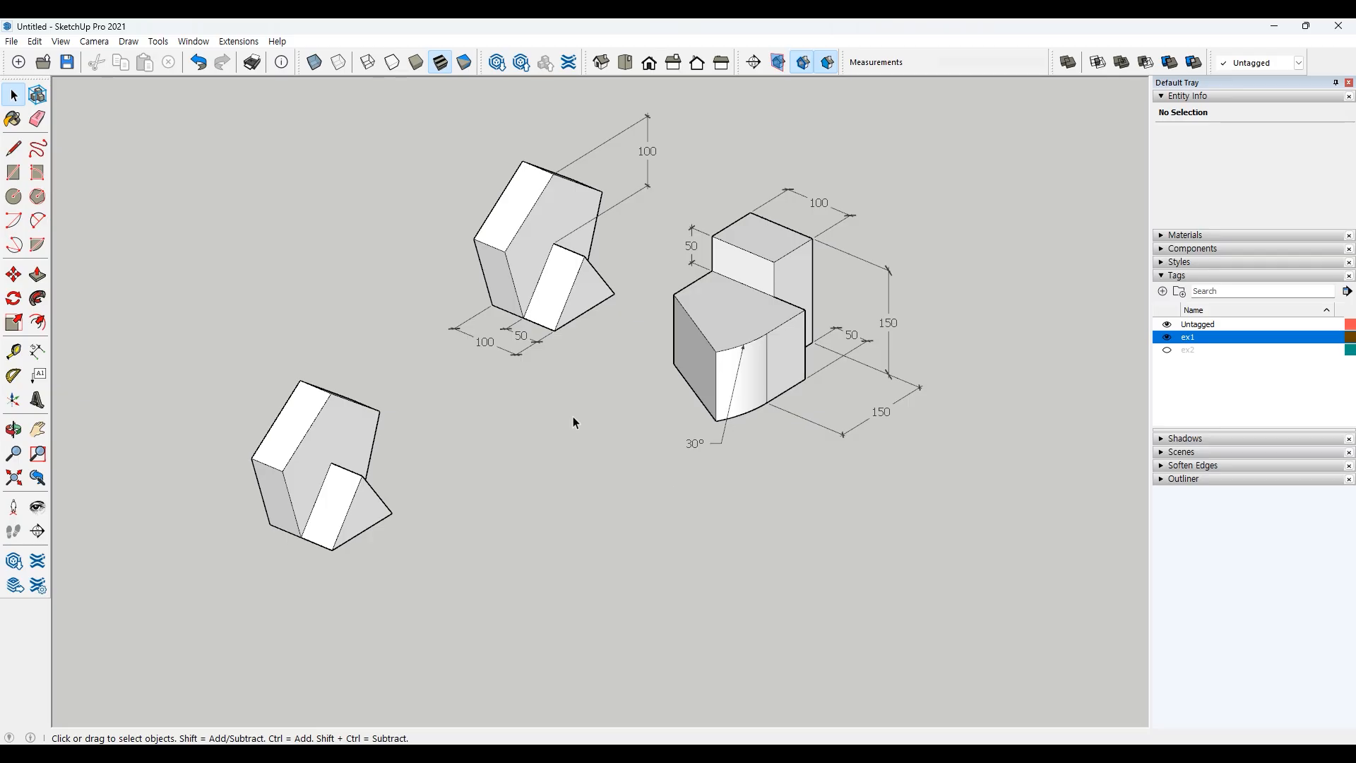
Step: Draw a flat 30° pie slice starting along the red axis in empty space
left_click(37, 244)
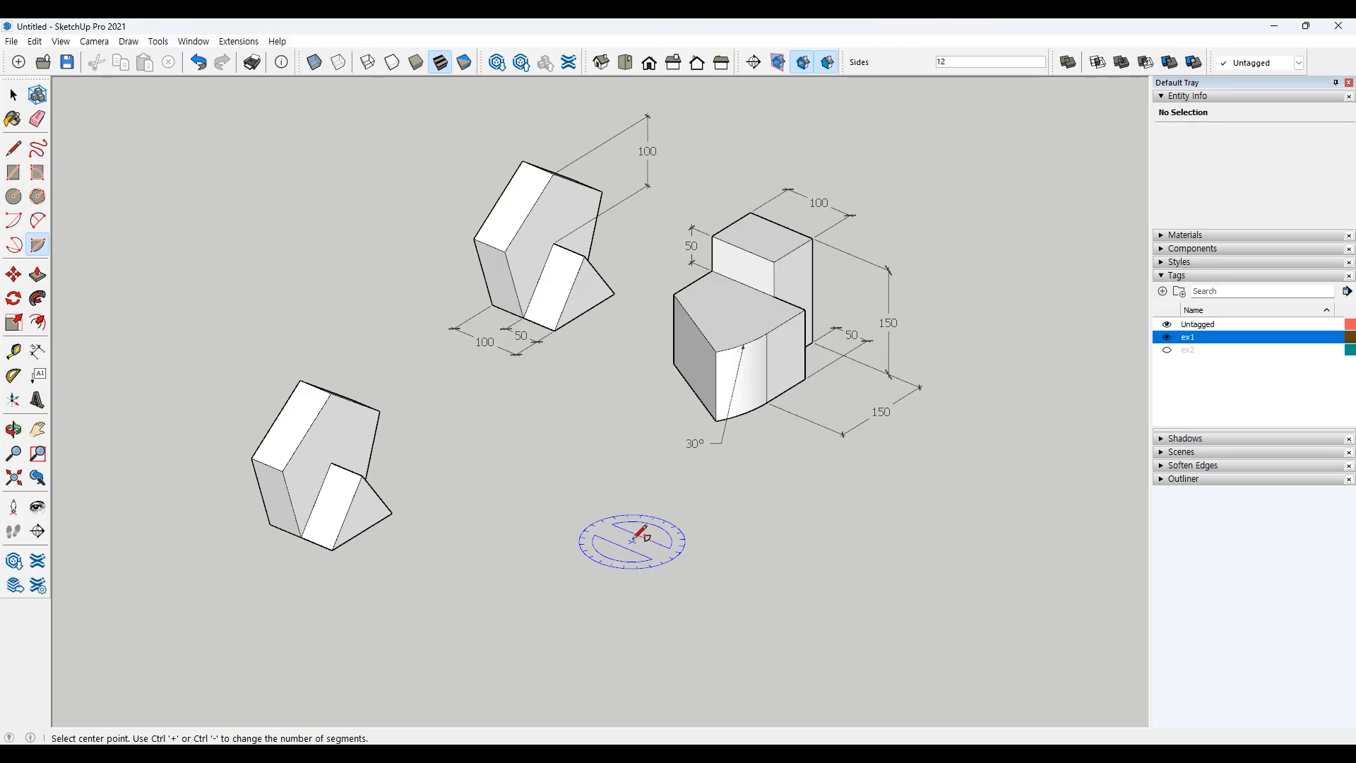
left_click(625, 545)
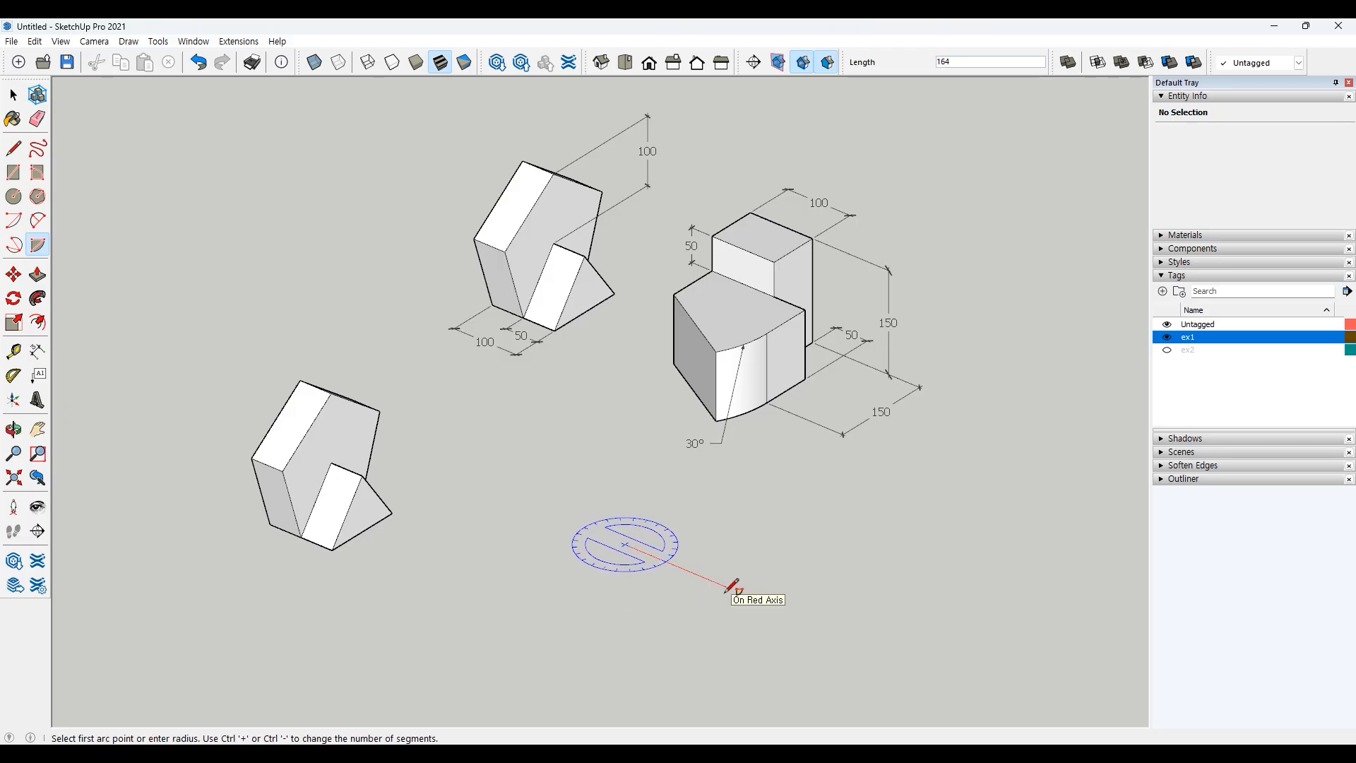
key("Right")
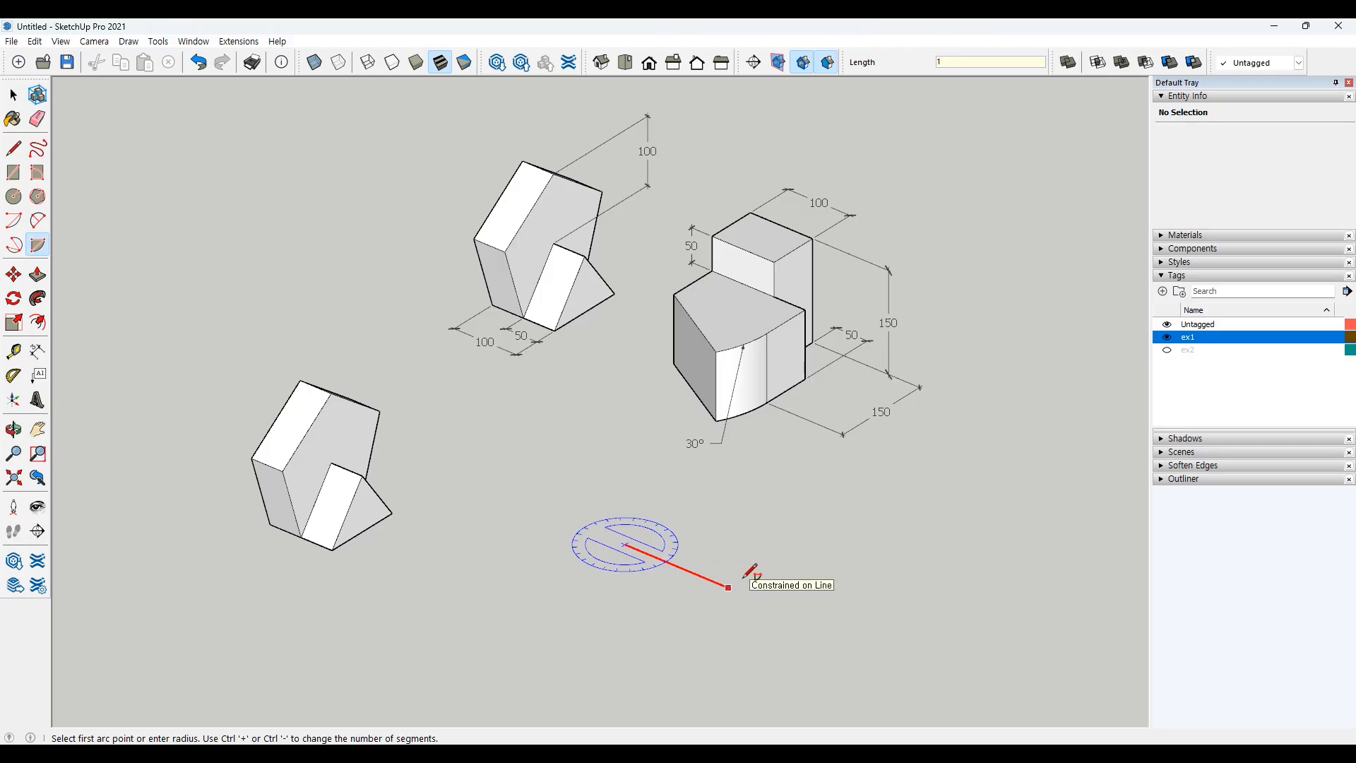
key("Return")
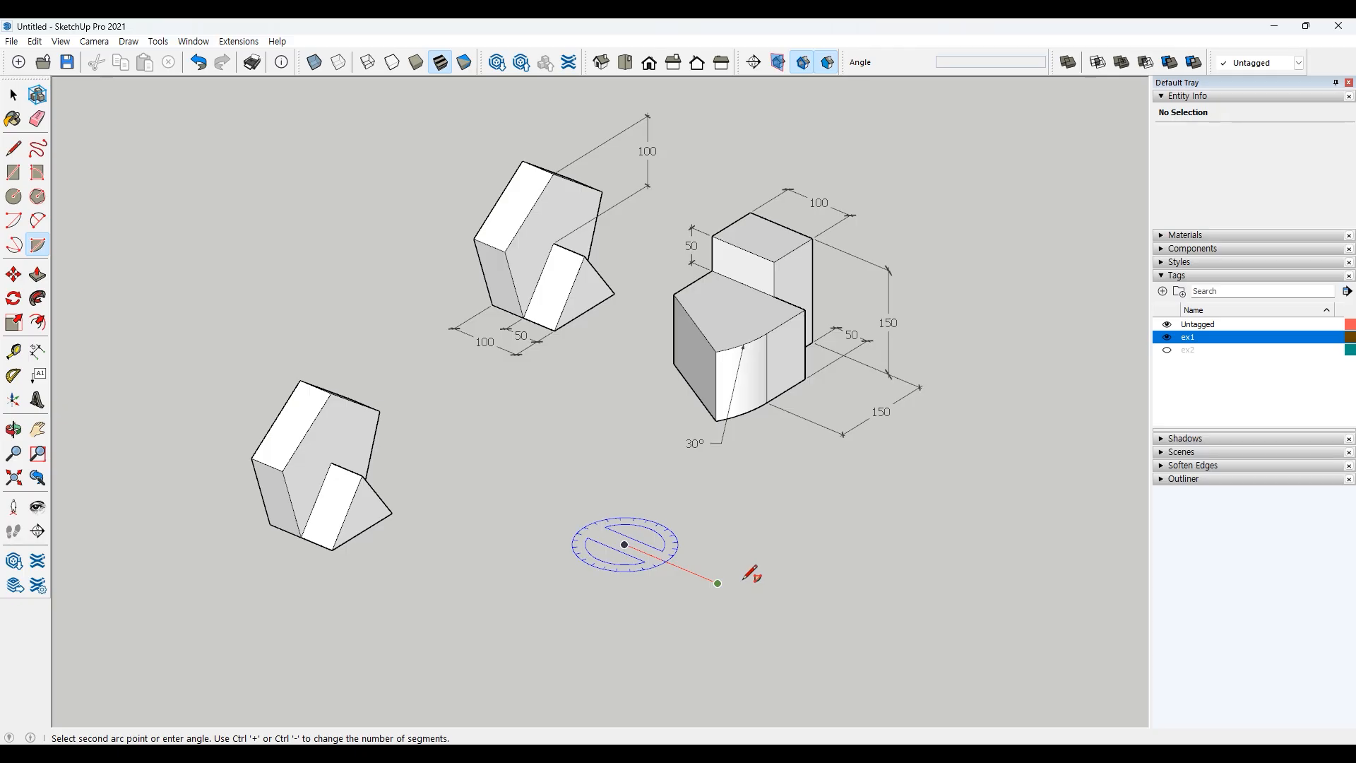
left_click(650, 629)
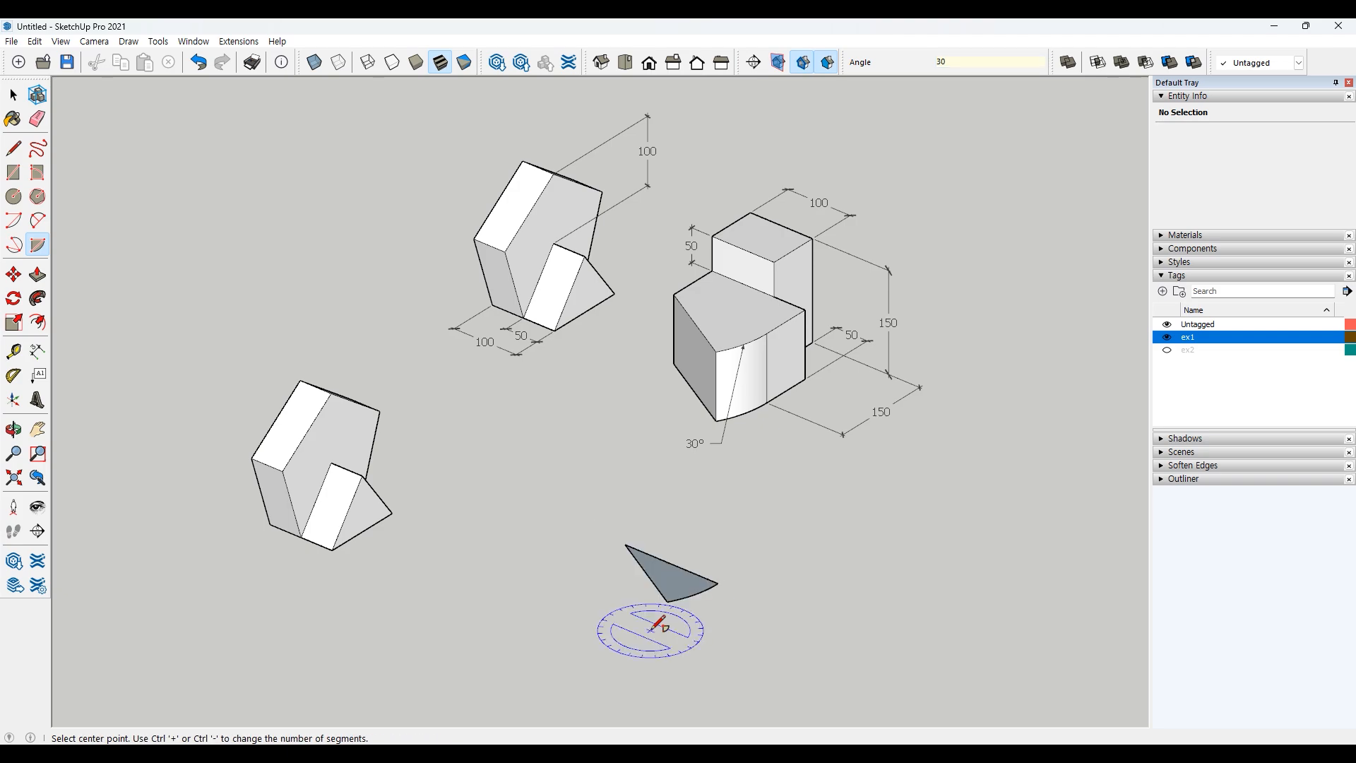
key("space")
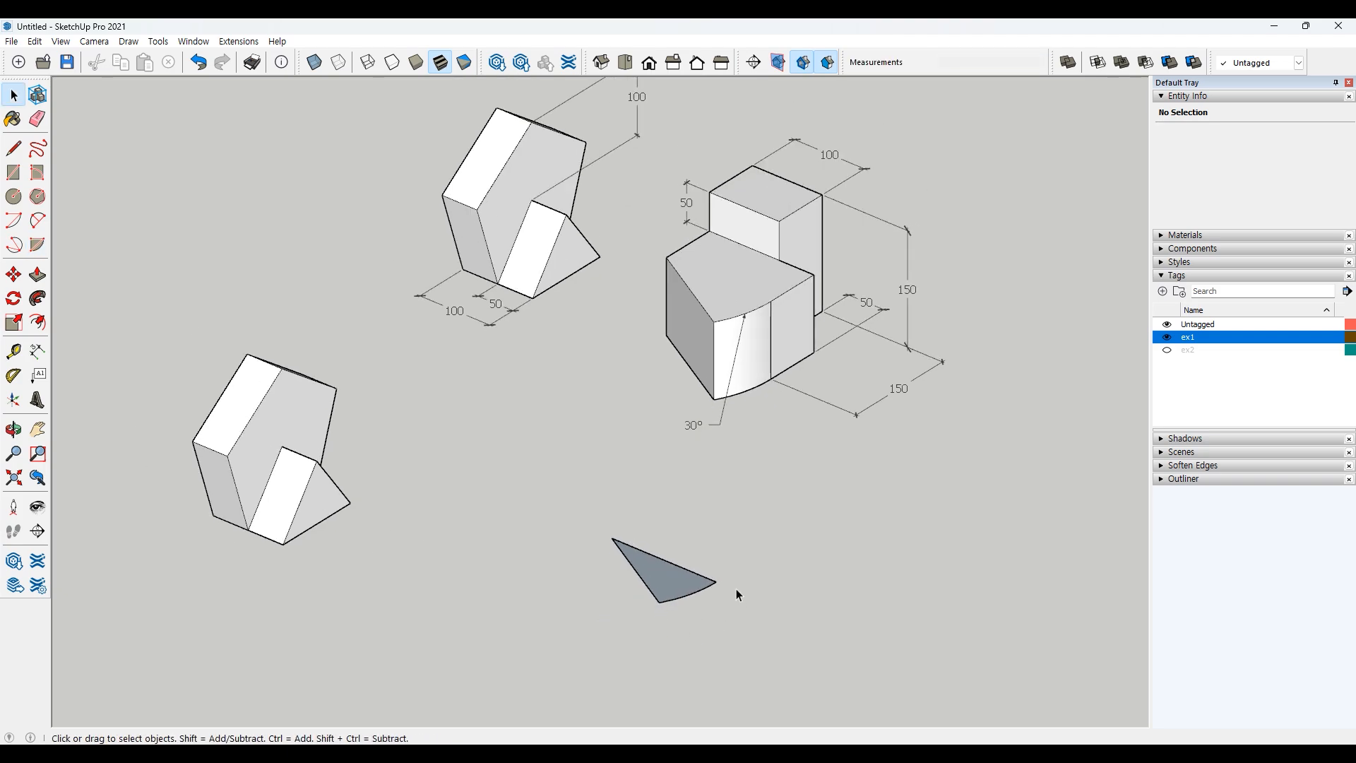
Step: Draw a 150 by 150 rectangle starting at the pie slice's tip, sharing its straight edge
middle_click_drag(748, 549, 739, 575, "shift")
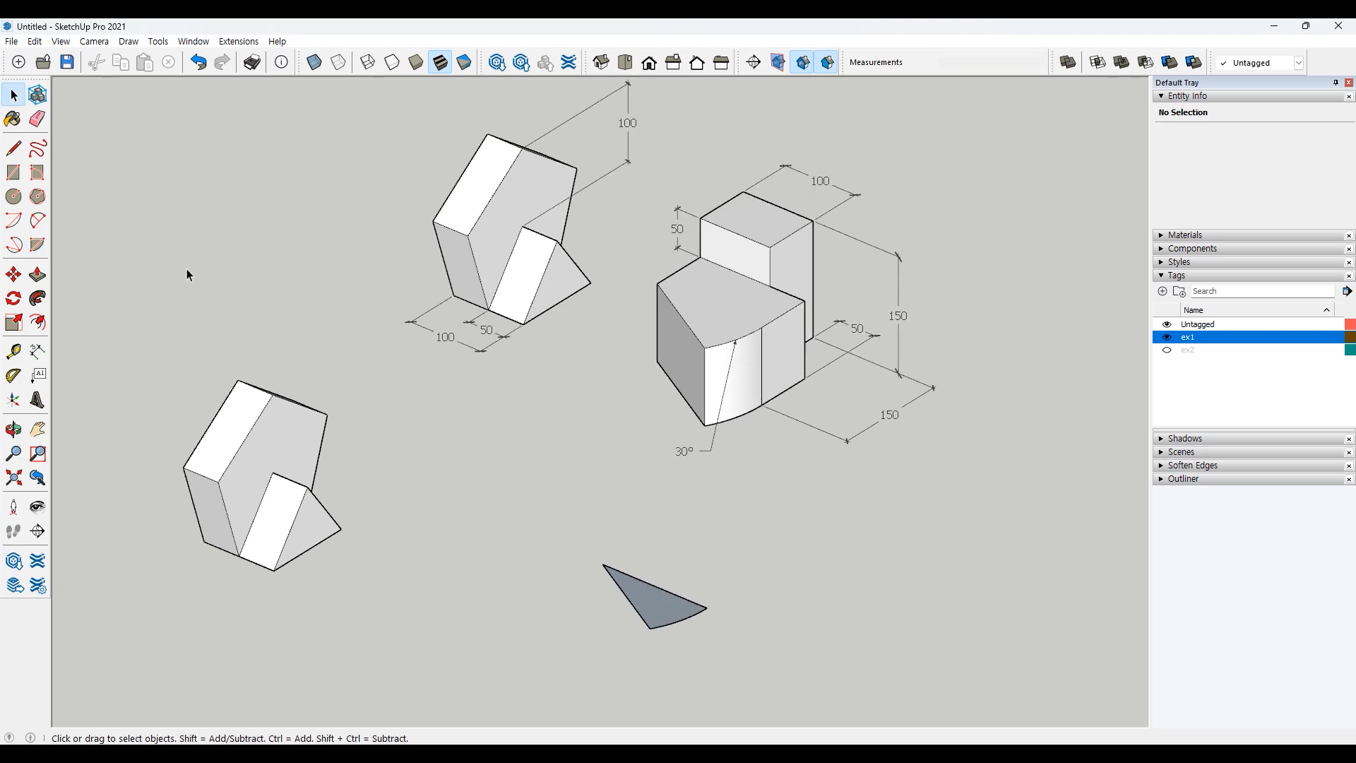
left_click(13, 172)
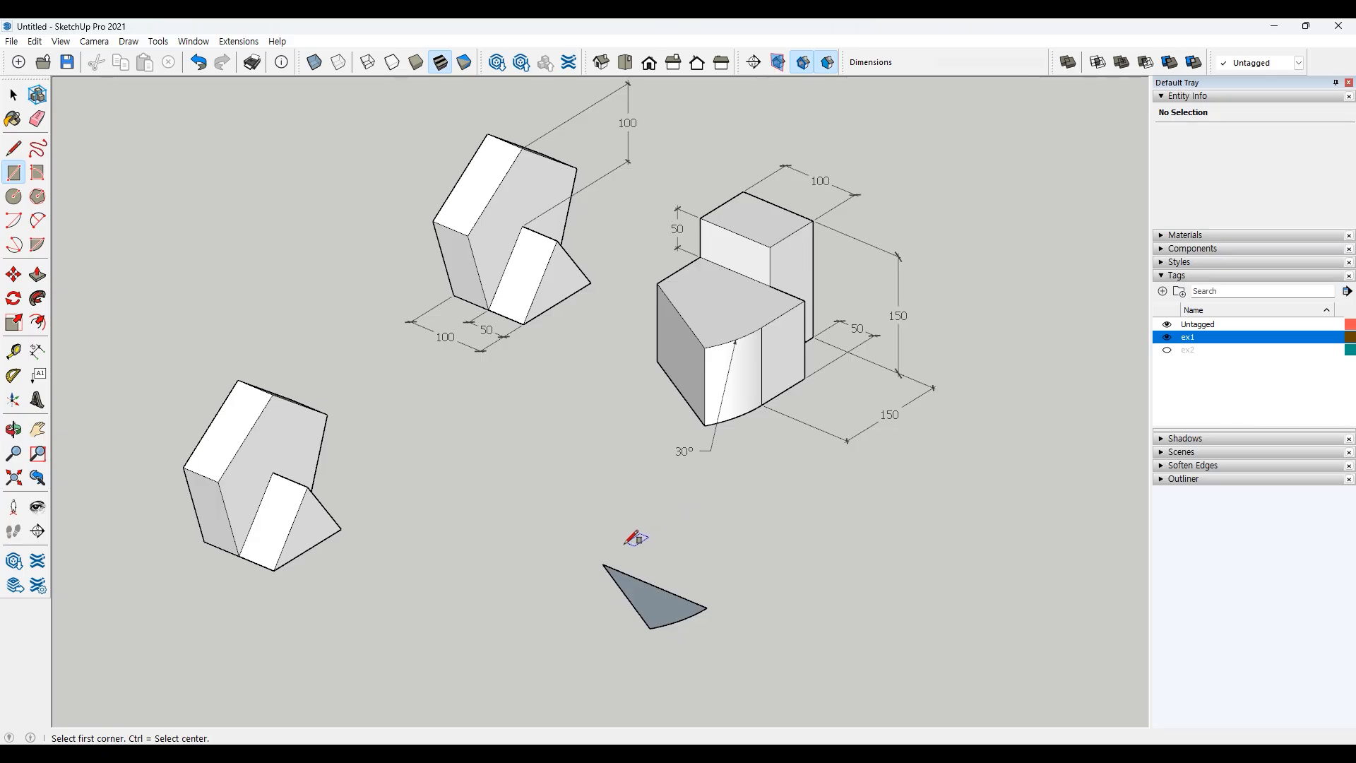
left_click(602, 564)
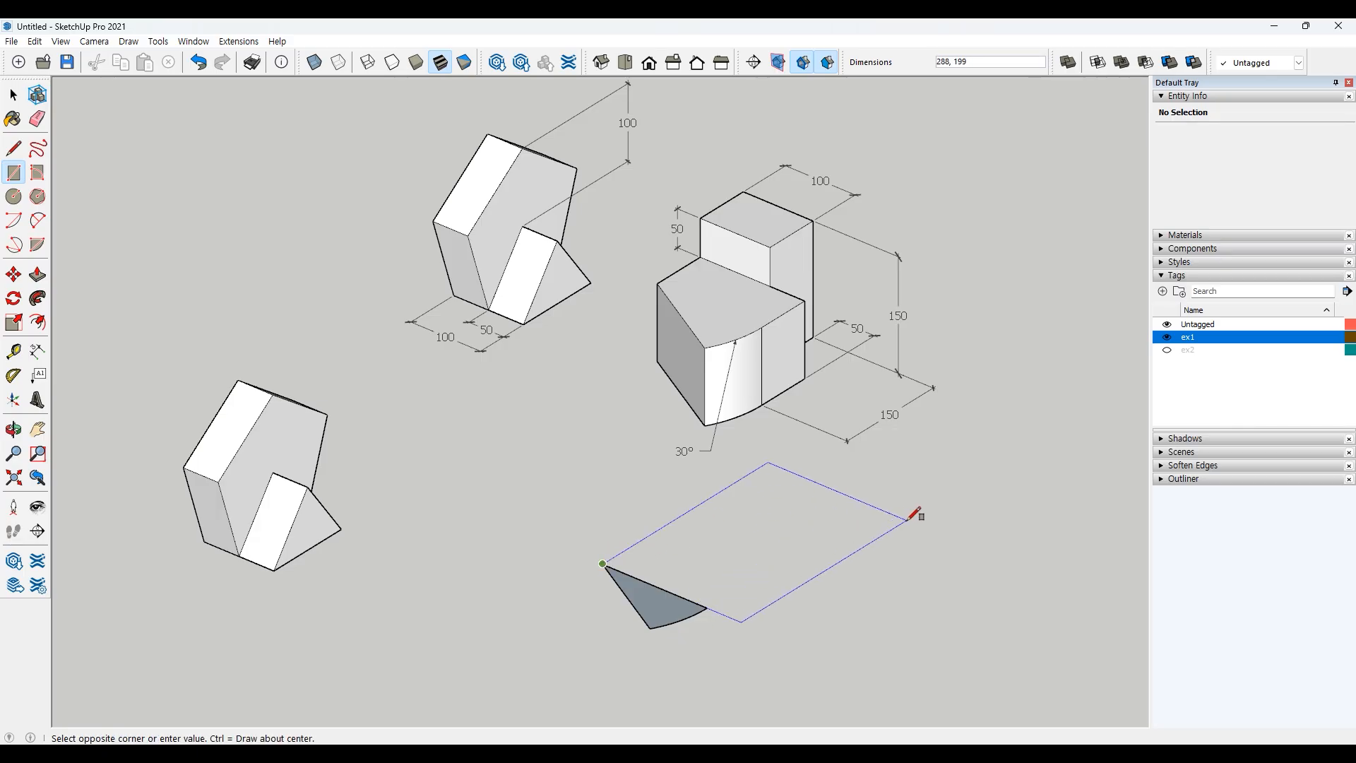
type("150,150")
key("Return")
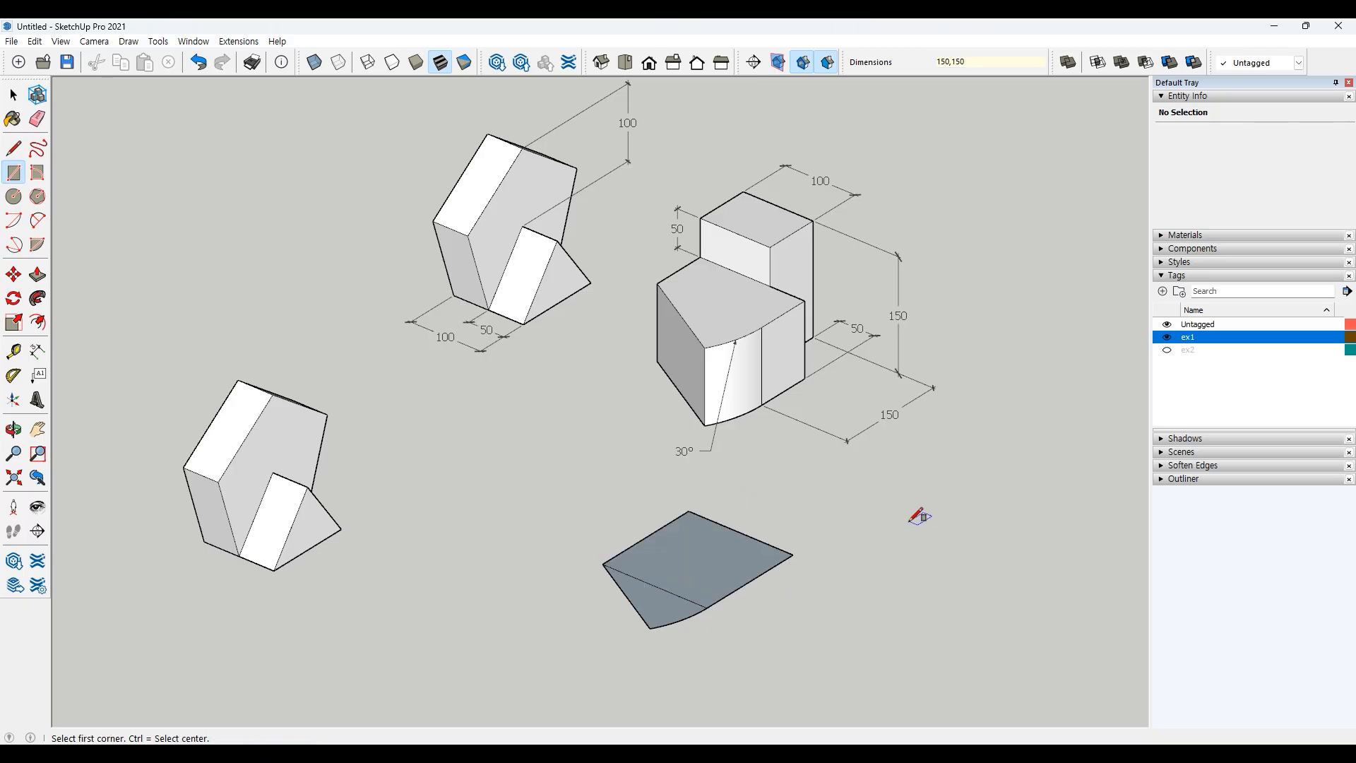
key("space")
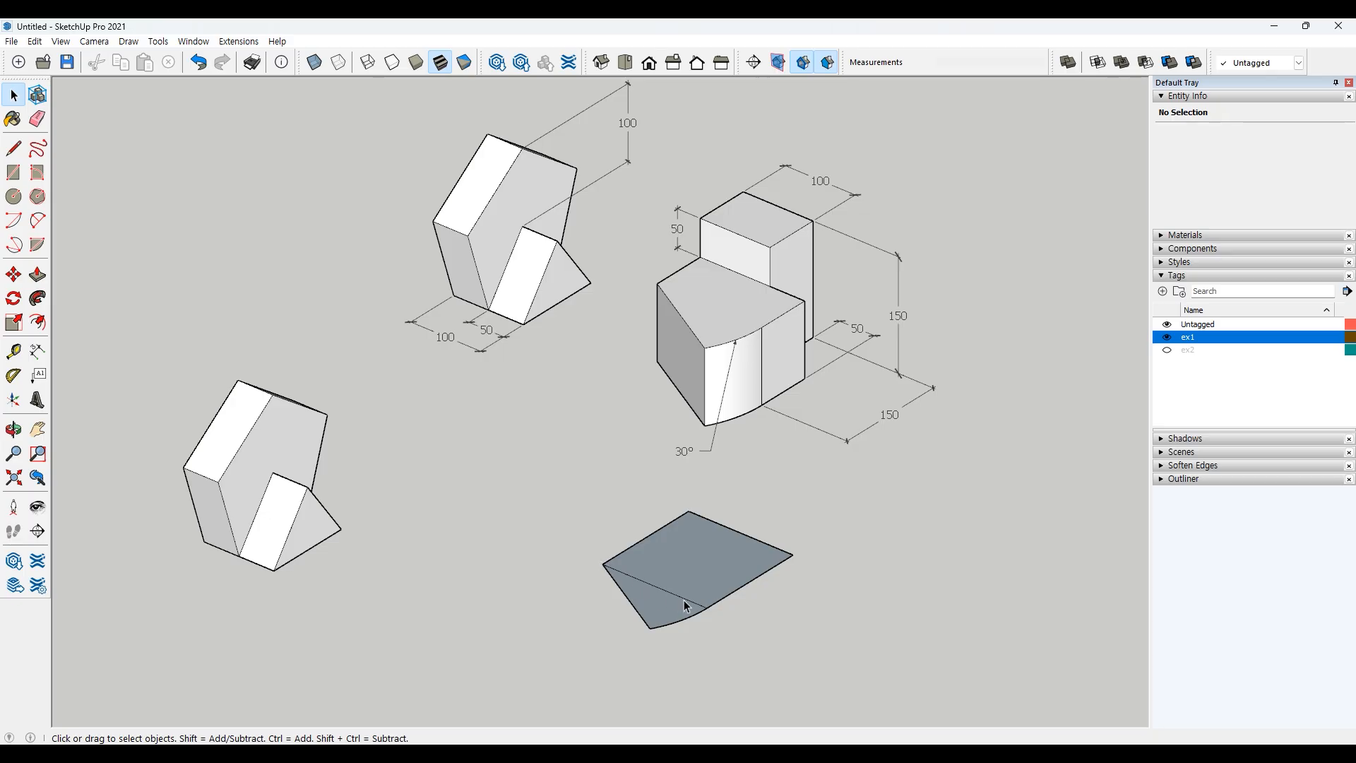
Step: Erase the edge between the pie slice and the square to merge them into one face
left_click(38, 119)
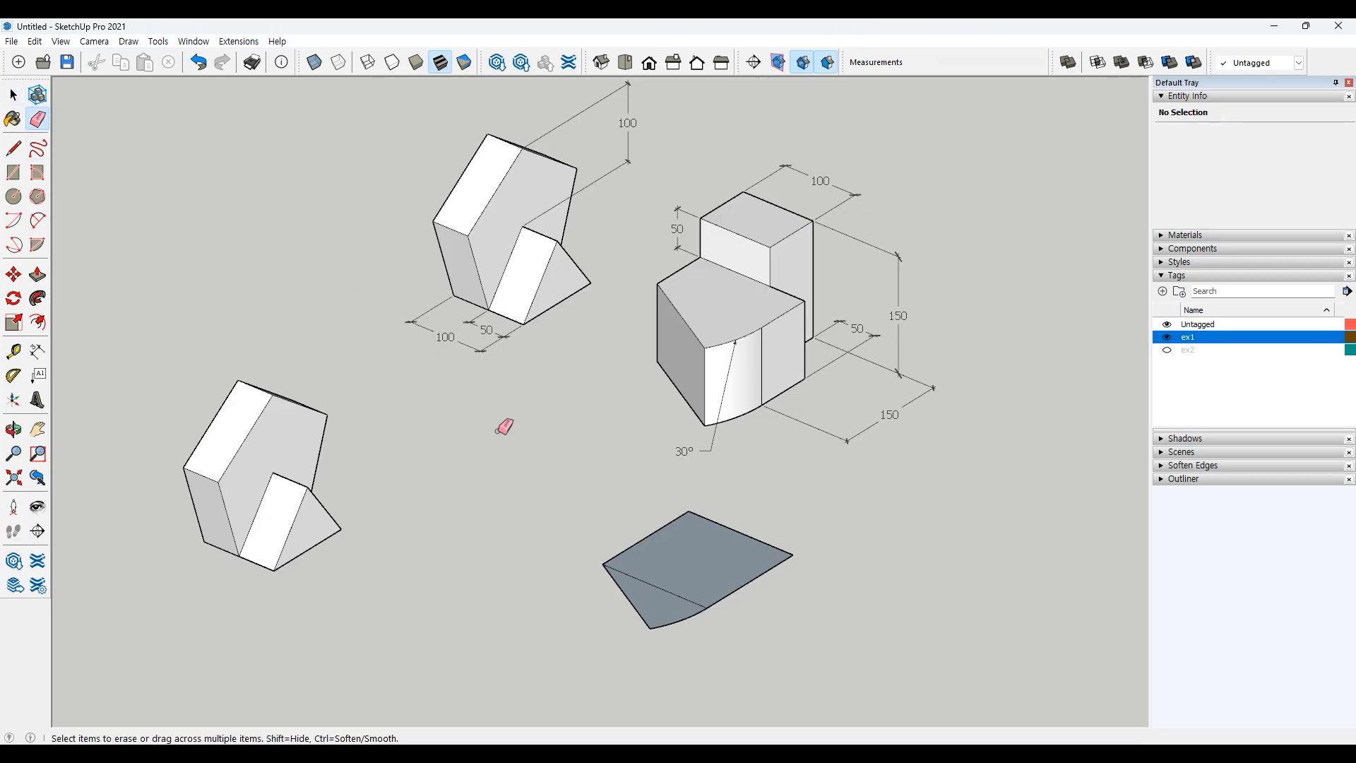
left_click(664, 578)
key("space")
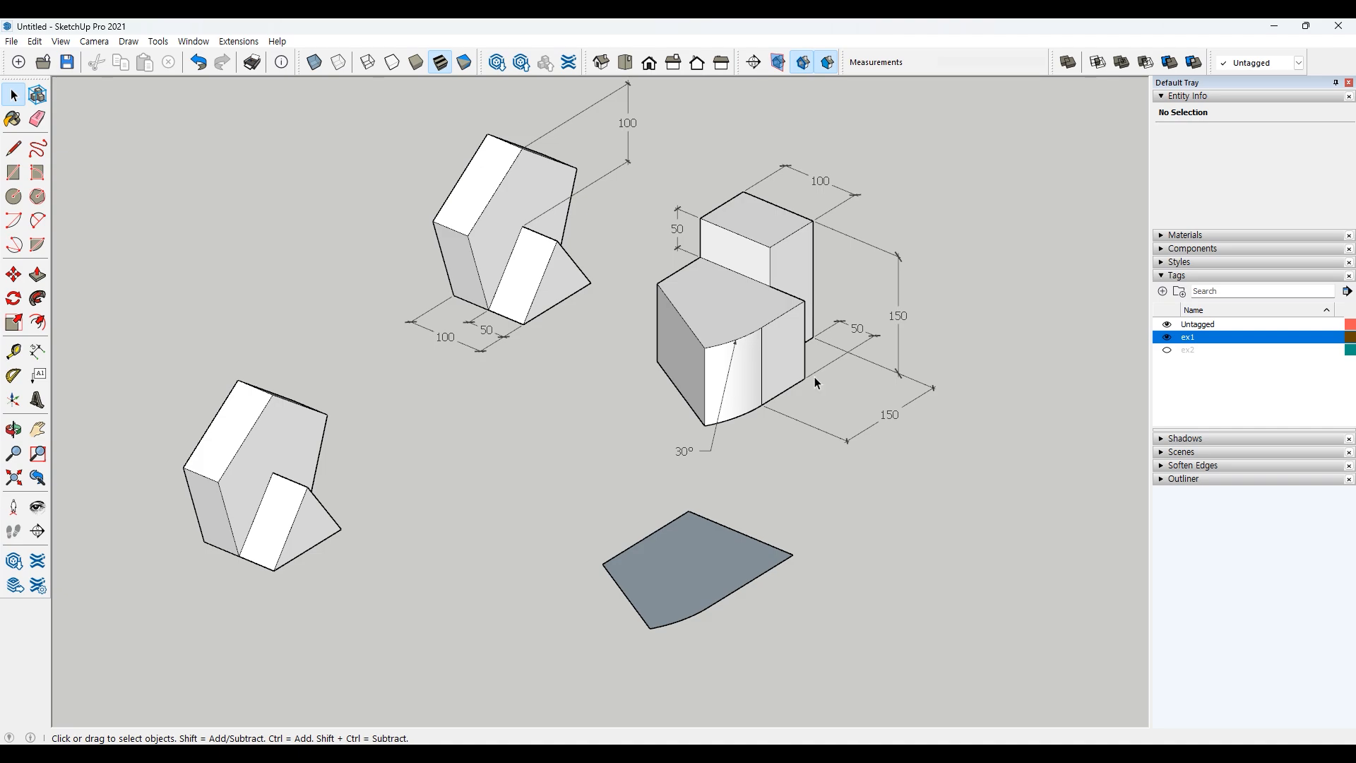
Step: Push/Pull the merged face upward 100 into a solid block
left_click(37, 275)
left_click(686, 562)
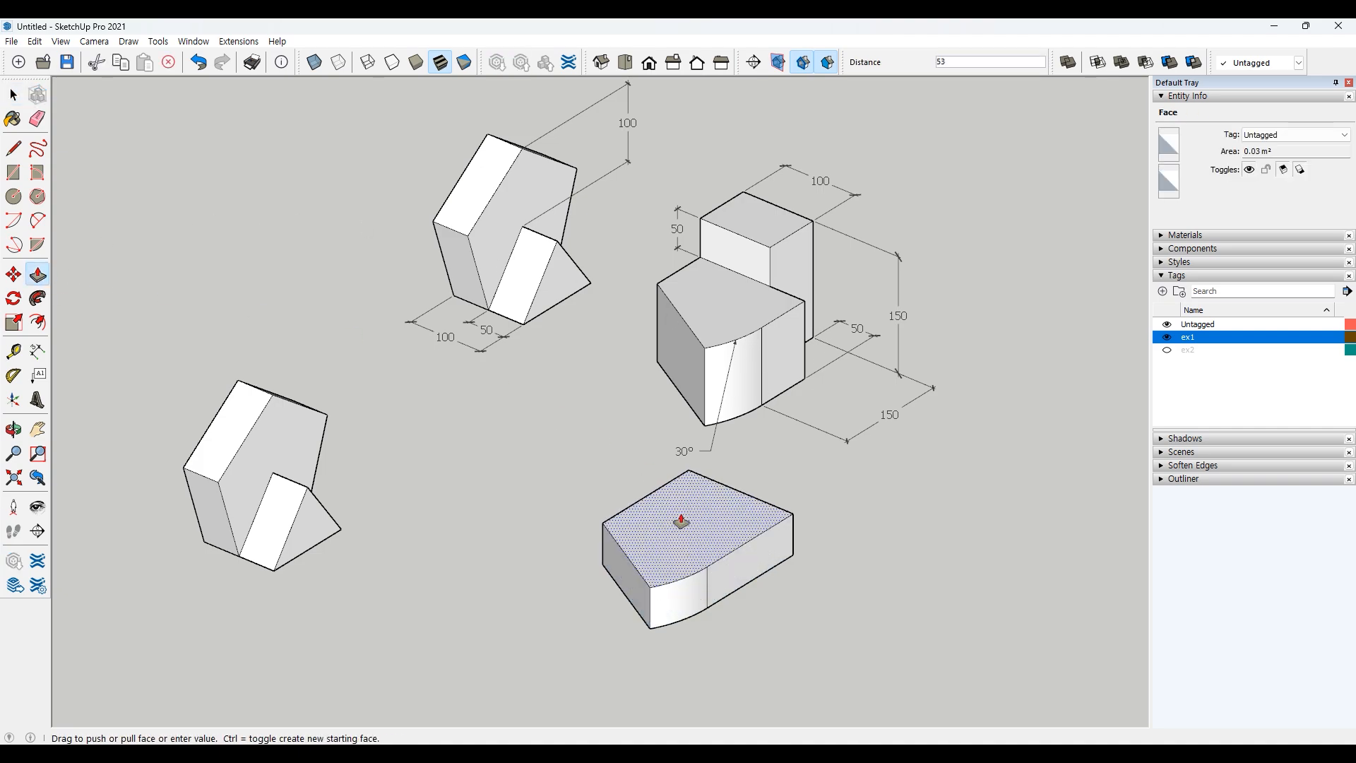
type("50")
key("Return")
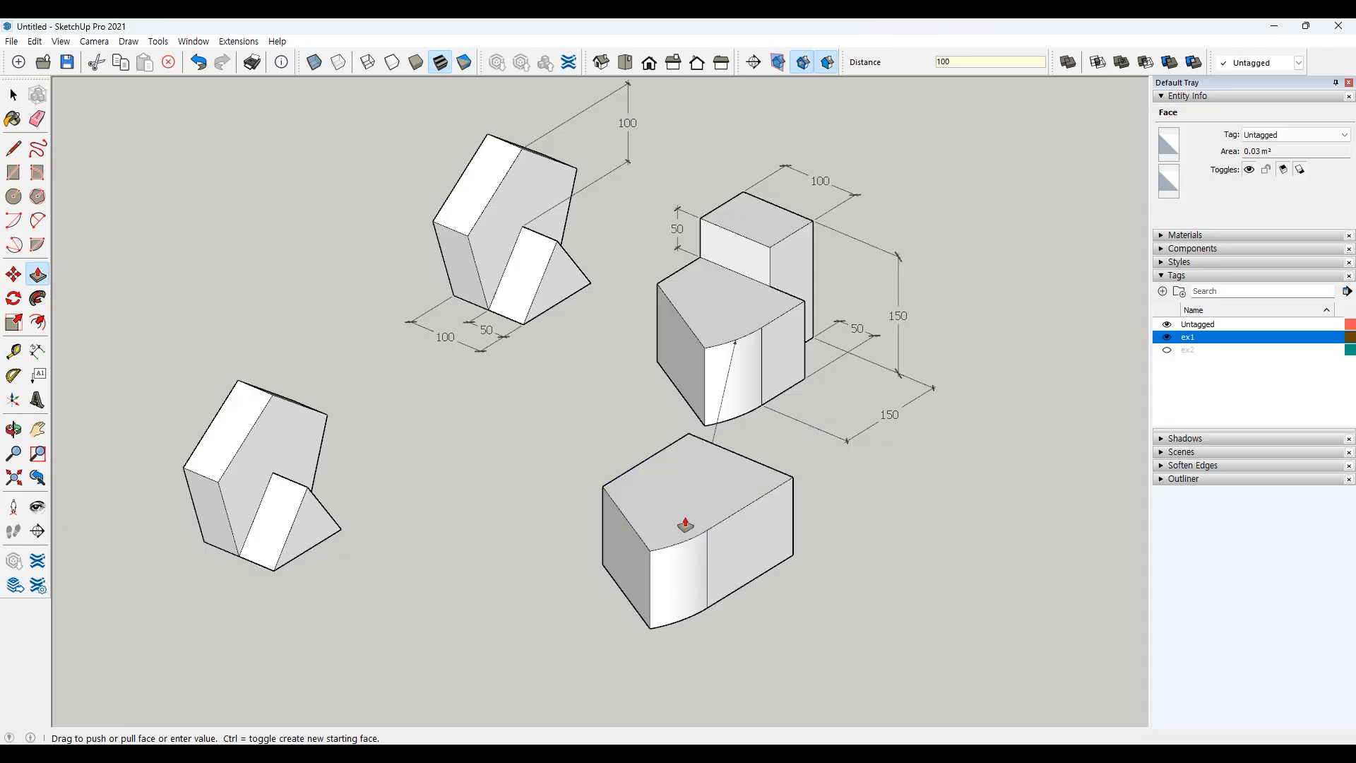
key("space")
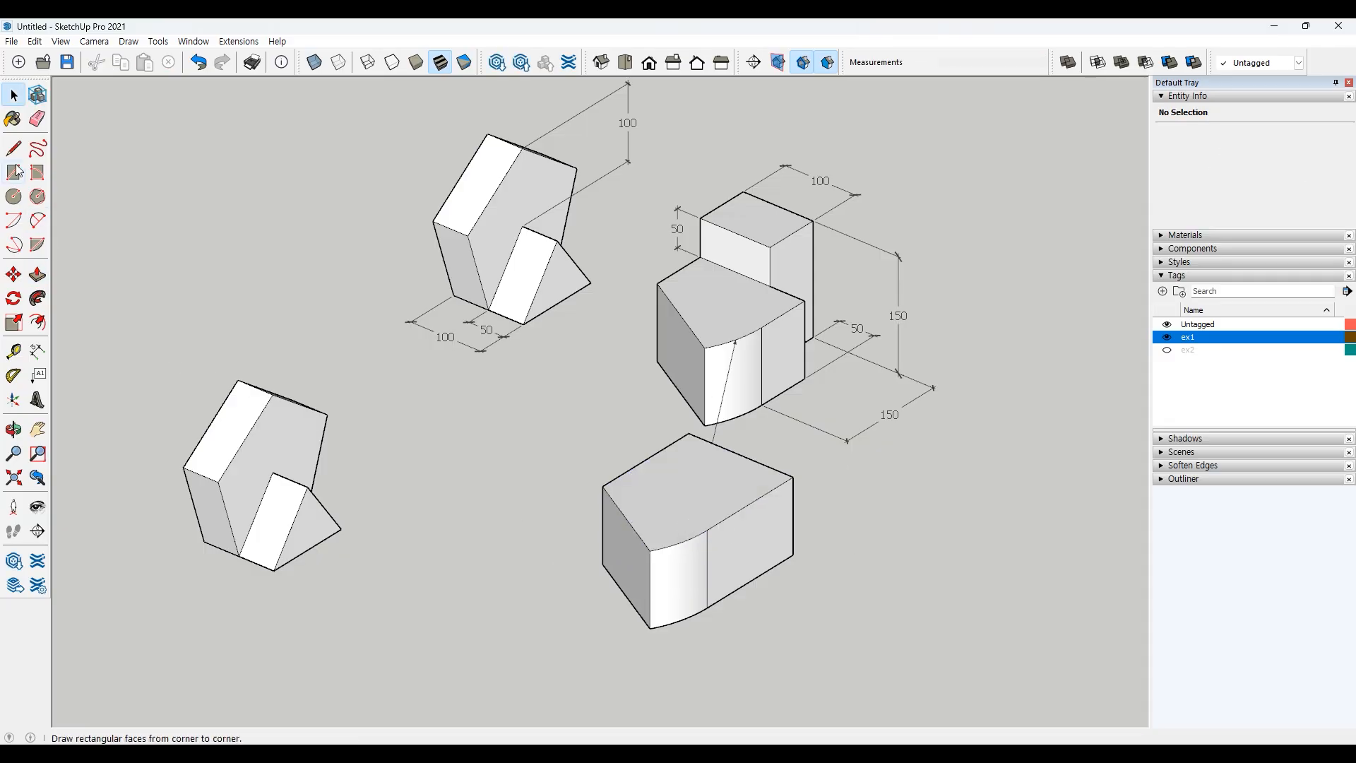
Step: Draw a vertical line down the block's right side face to split off its rear section
key("l")
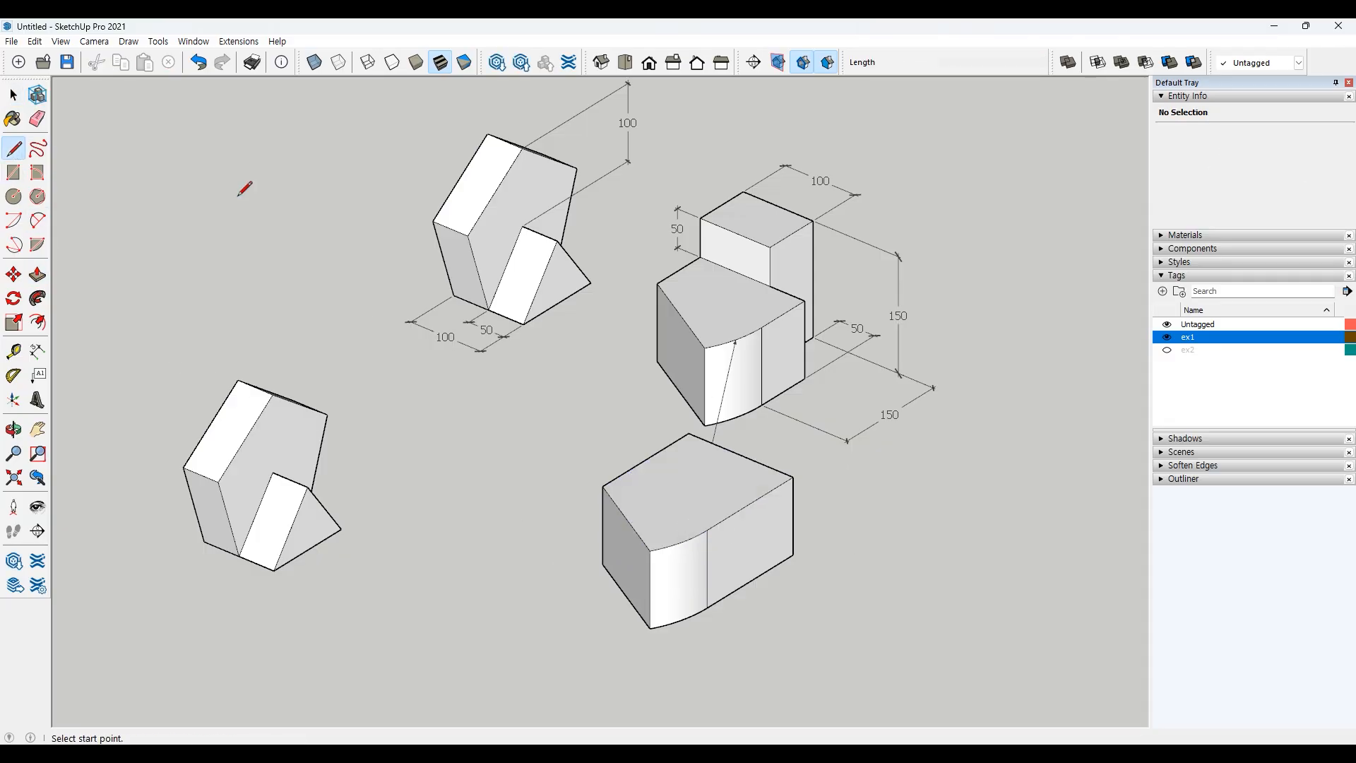
left_click(750, 505)
left_click(751, 582)
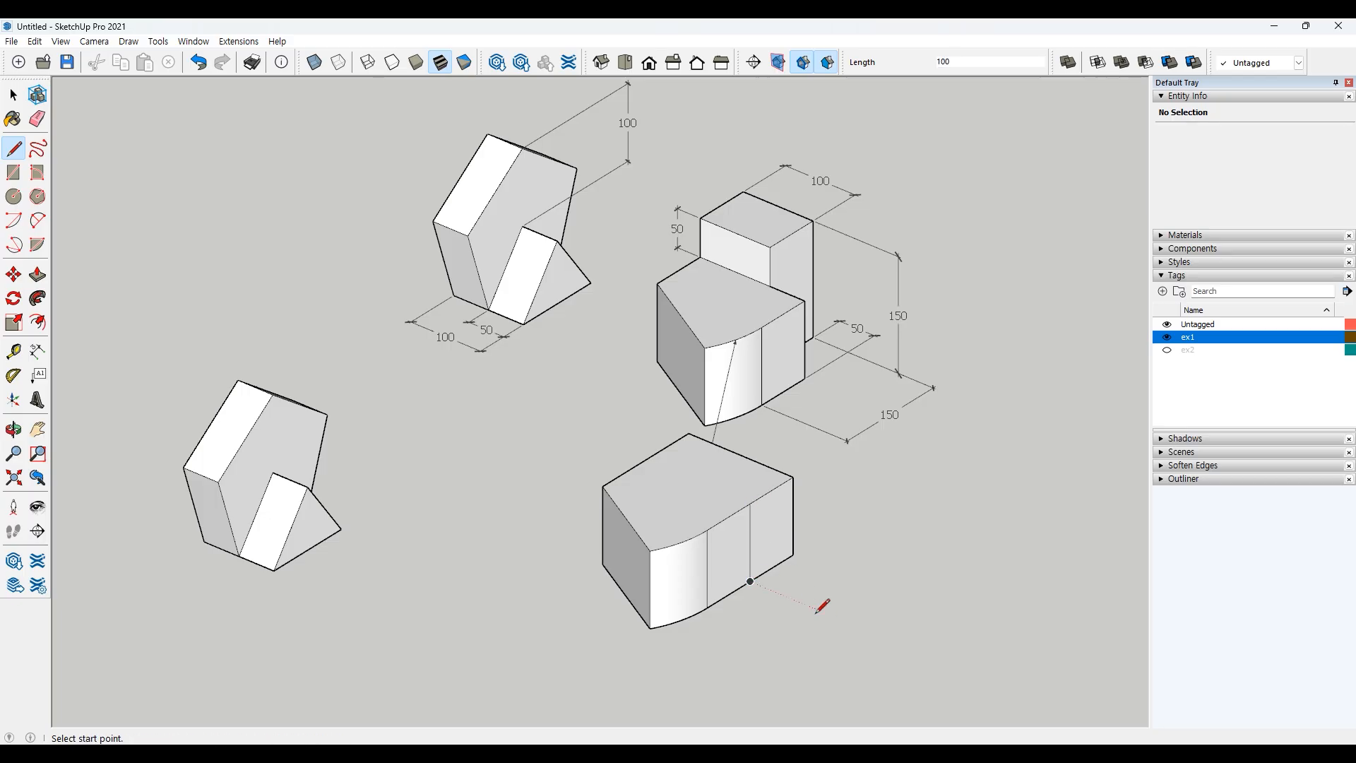
key("space")
left_click(729, 557)
left_click(769, 543)
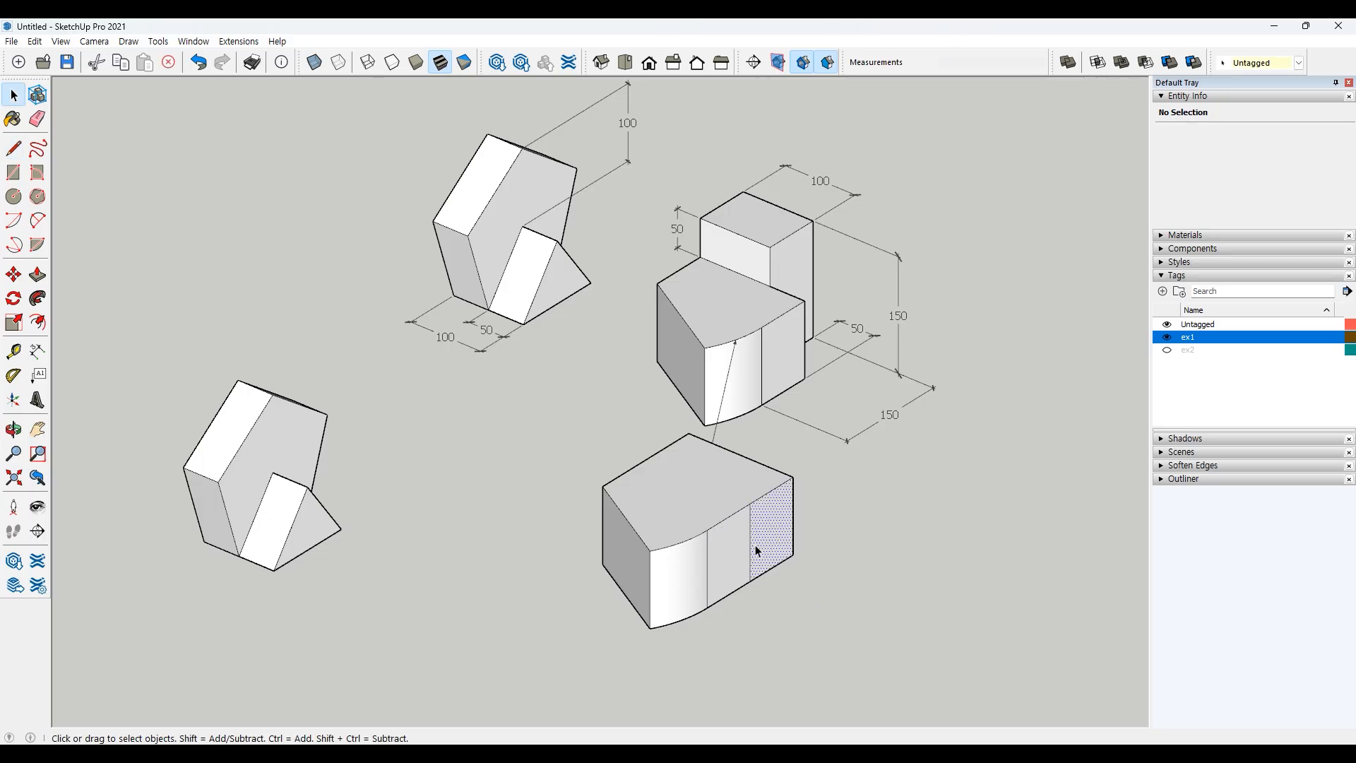
left_click(809, 540)
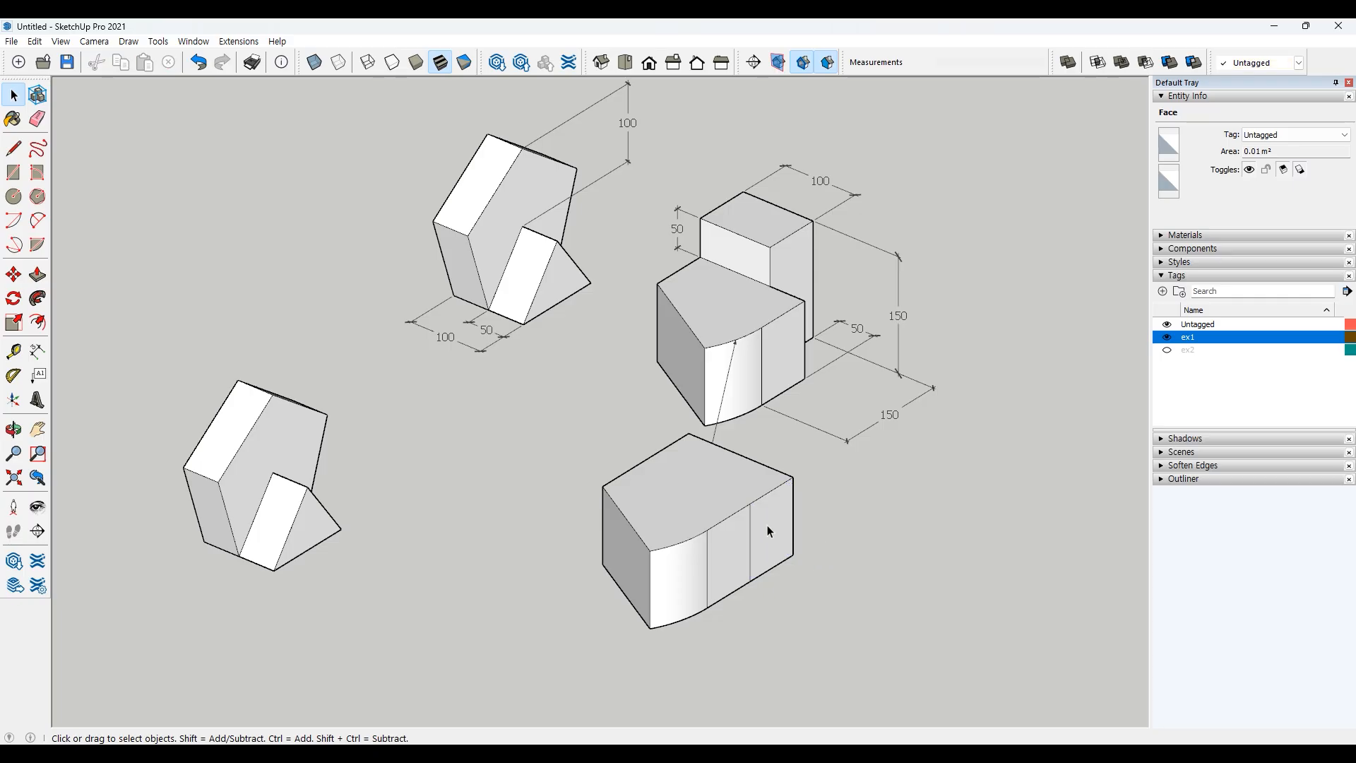
Step: Push the split-off rear section of the side face inward 50 to cut a notch
key("p")
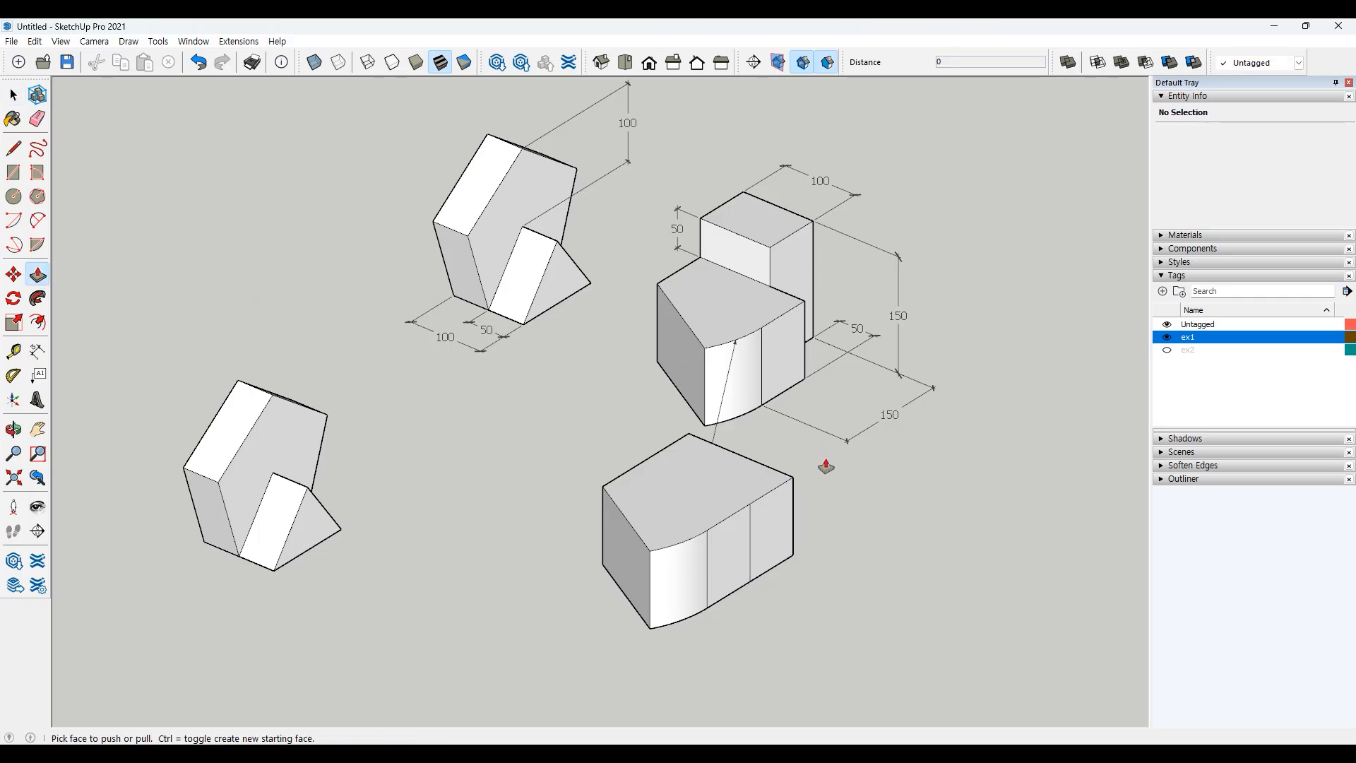
left_click(775, 545)
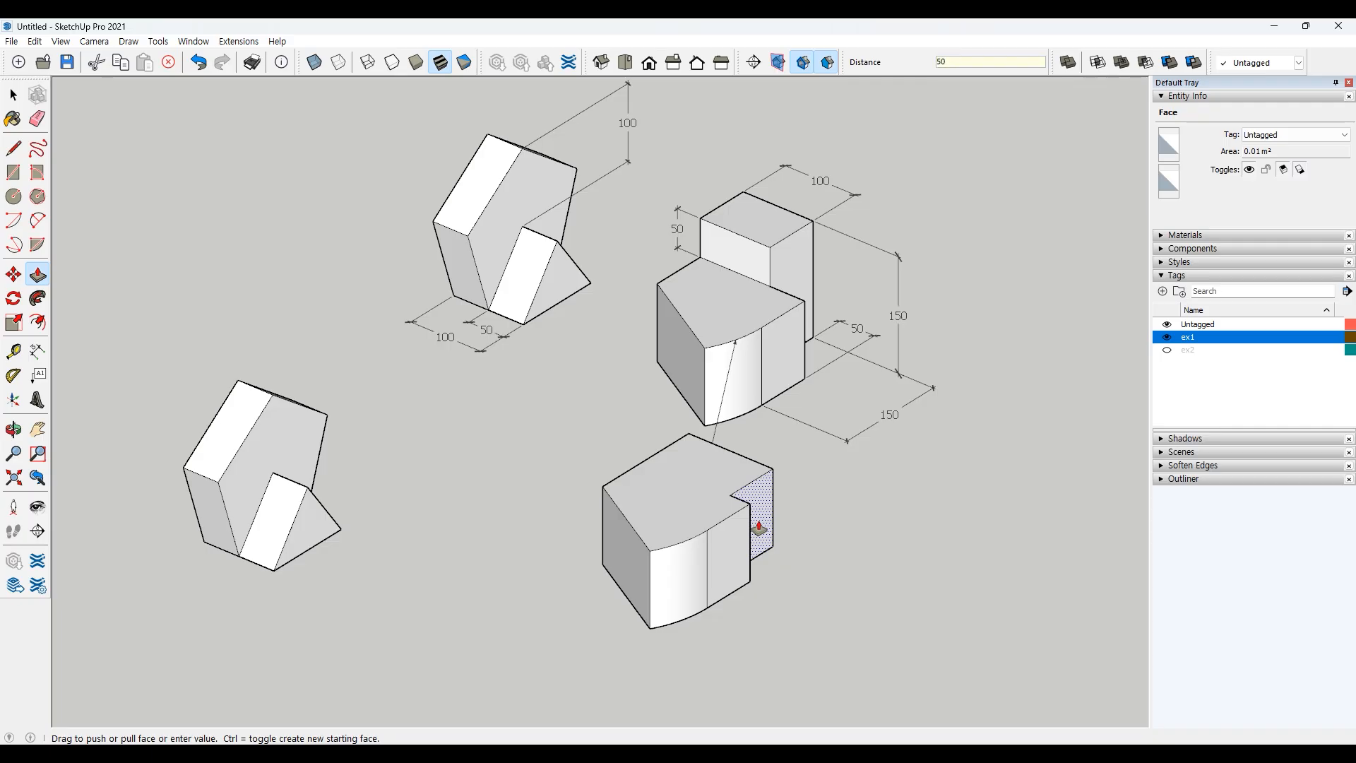
left_click(759, 531)
key("space")
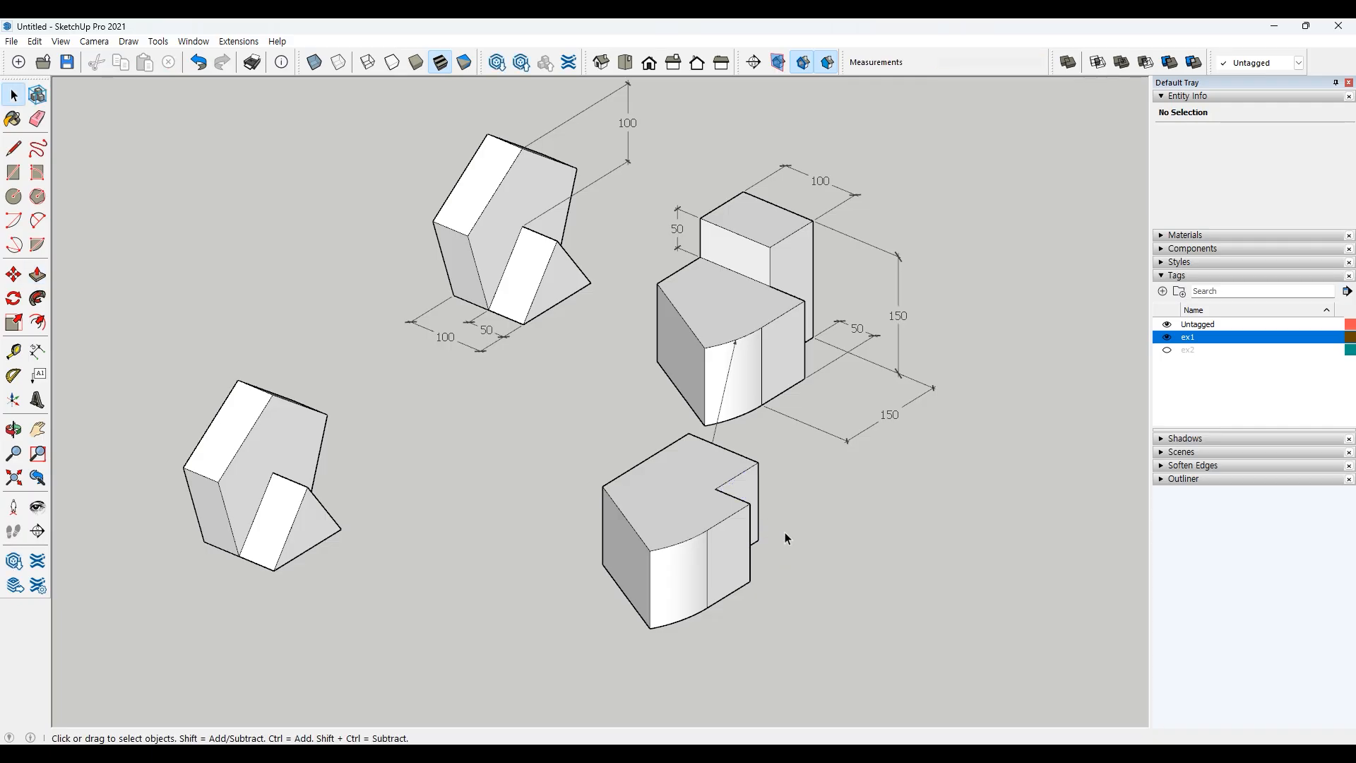
Step: Draw a line across the top face from the notch corner to the midpoint of the back edge
left_click(13, 148)
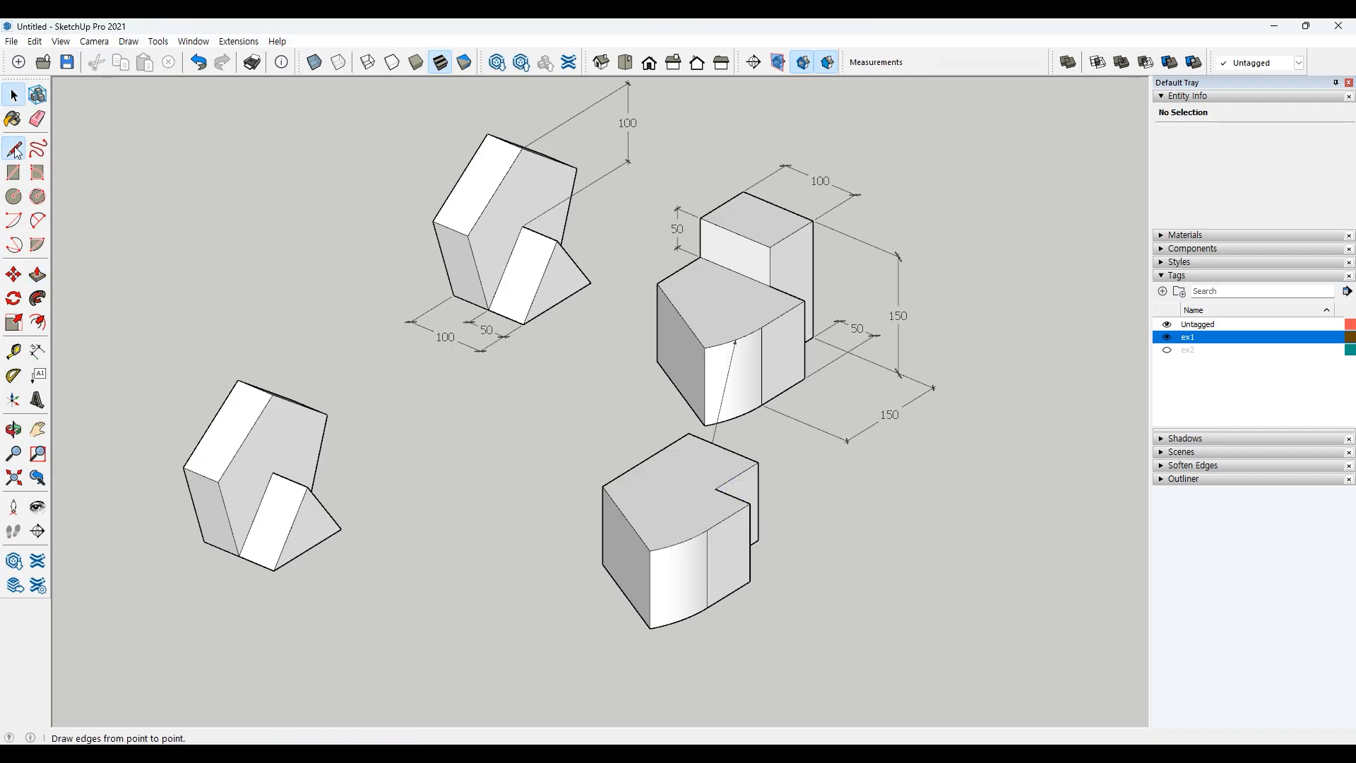
left_click(715, 488)
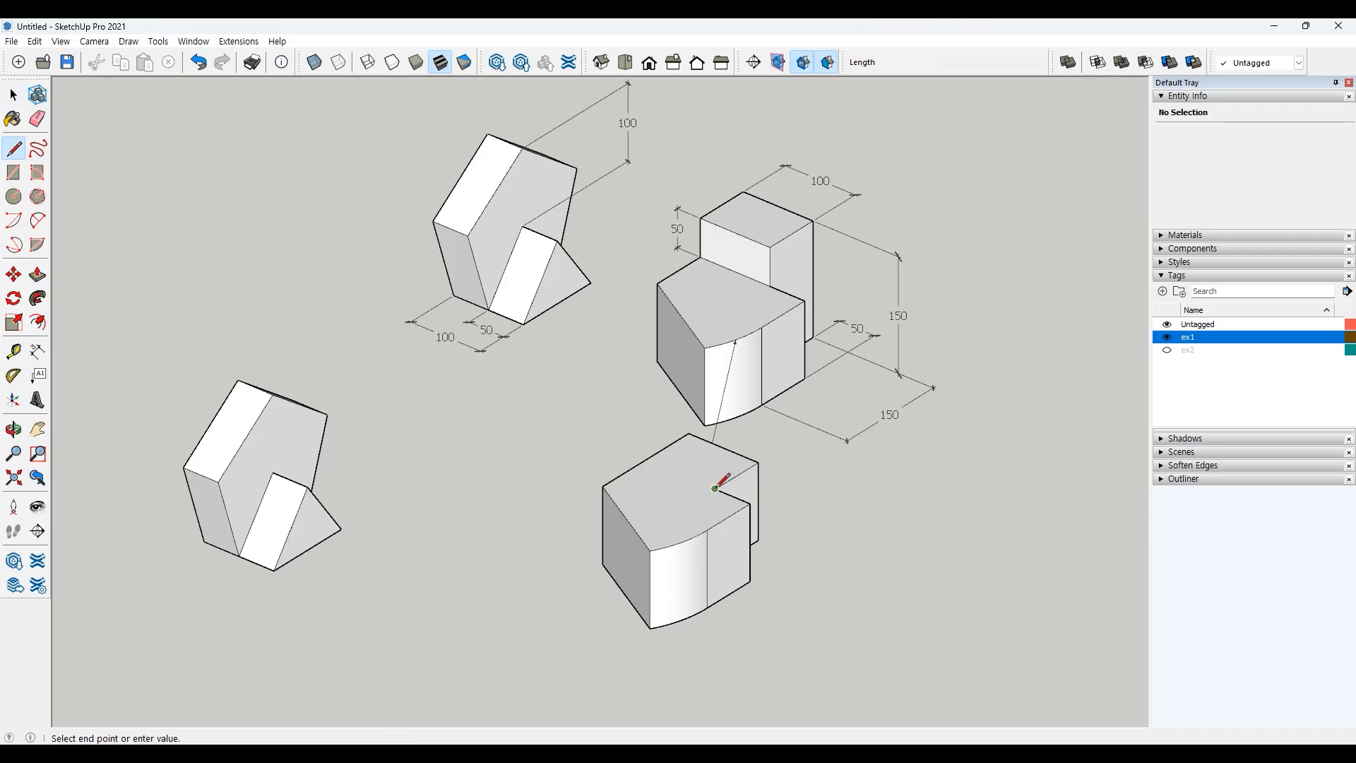
left_click(650, 459)
key("space")
left_click(689, 472)
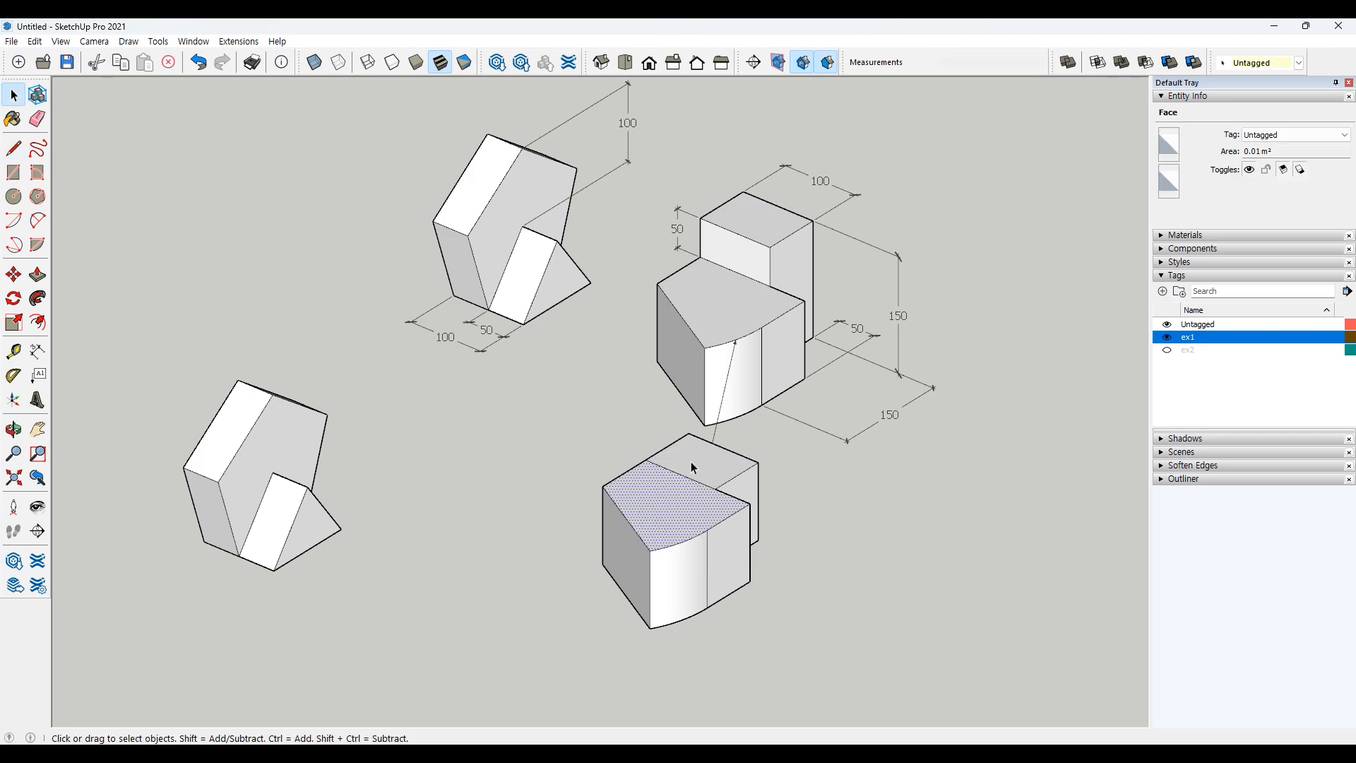
left_click(775, 473)
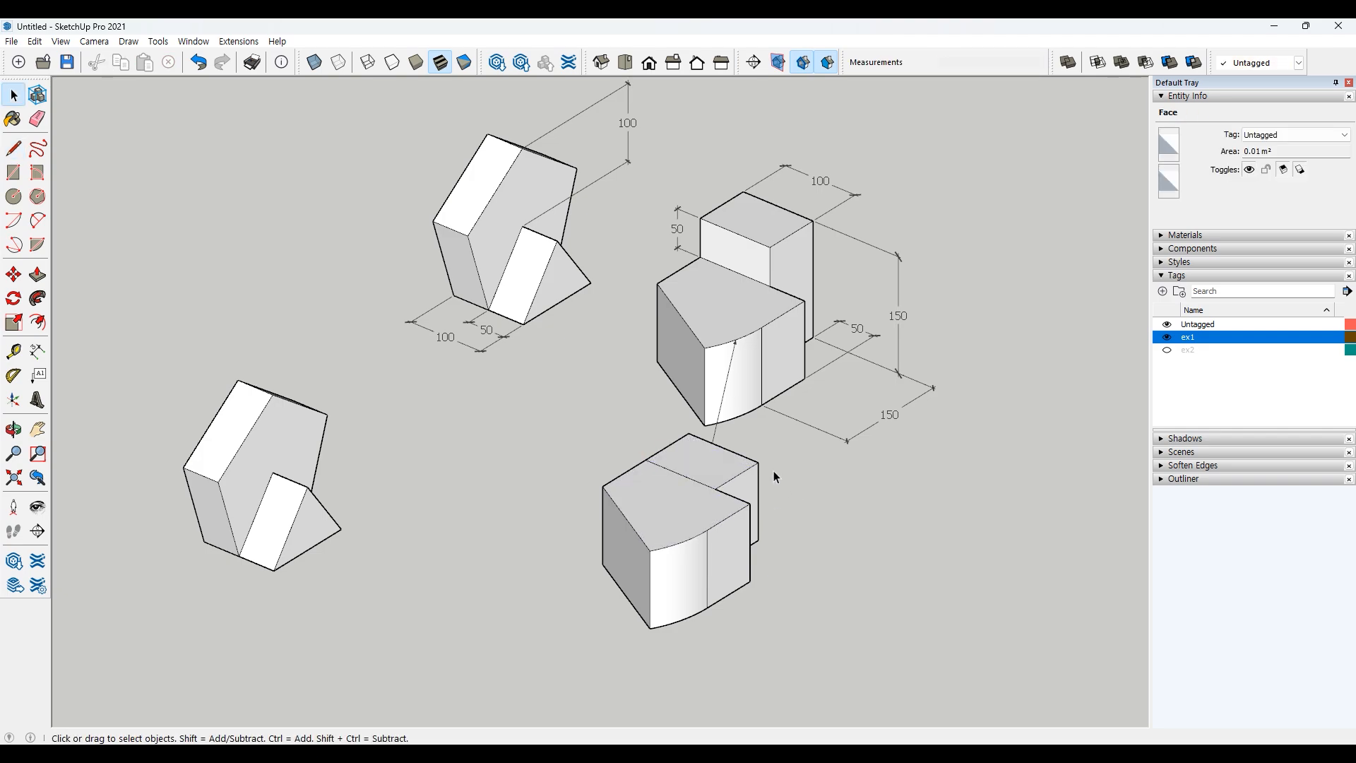
Step: Pull the rear section of the top face upward about 50 to form a raised step
left_click(37, 274)
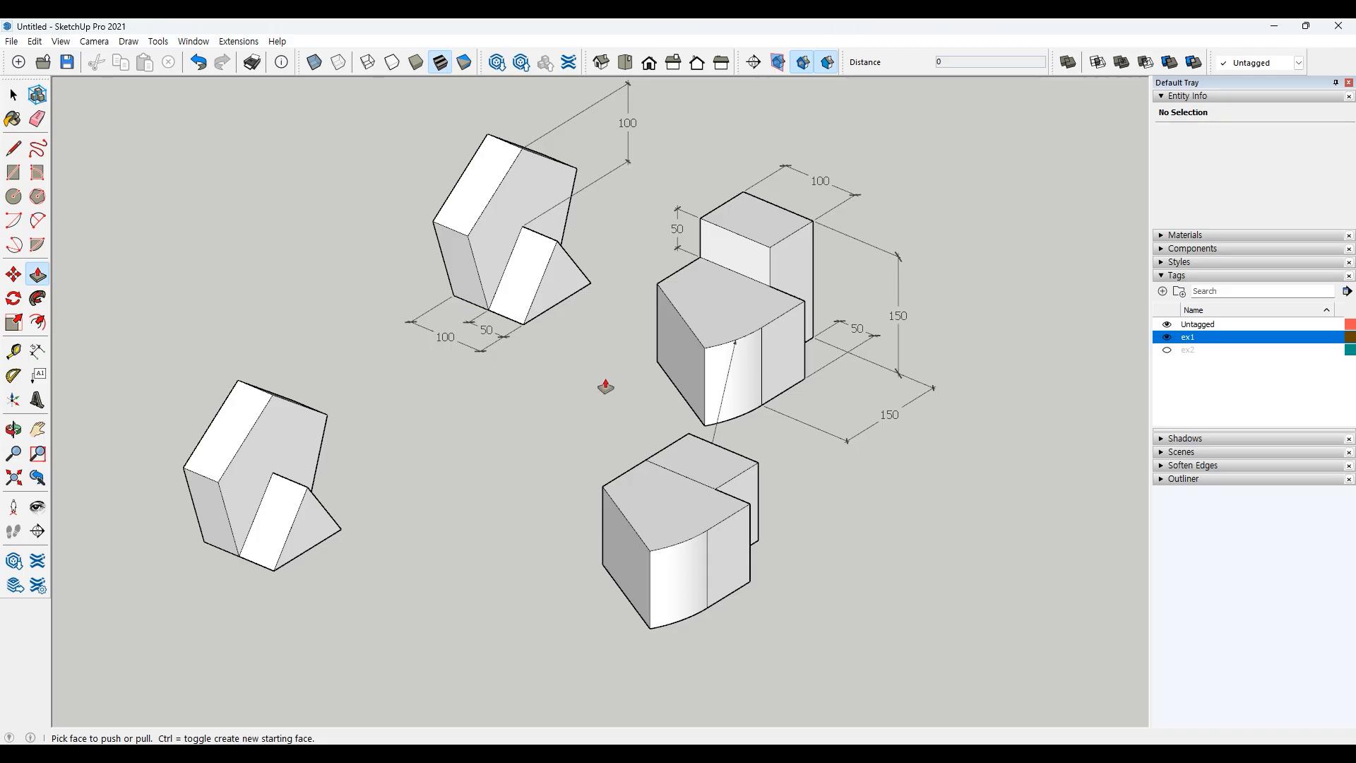
left_click(670, 451)
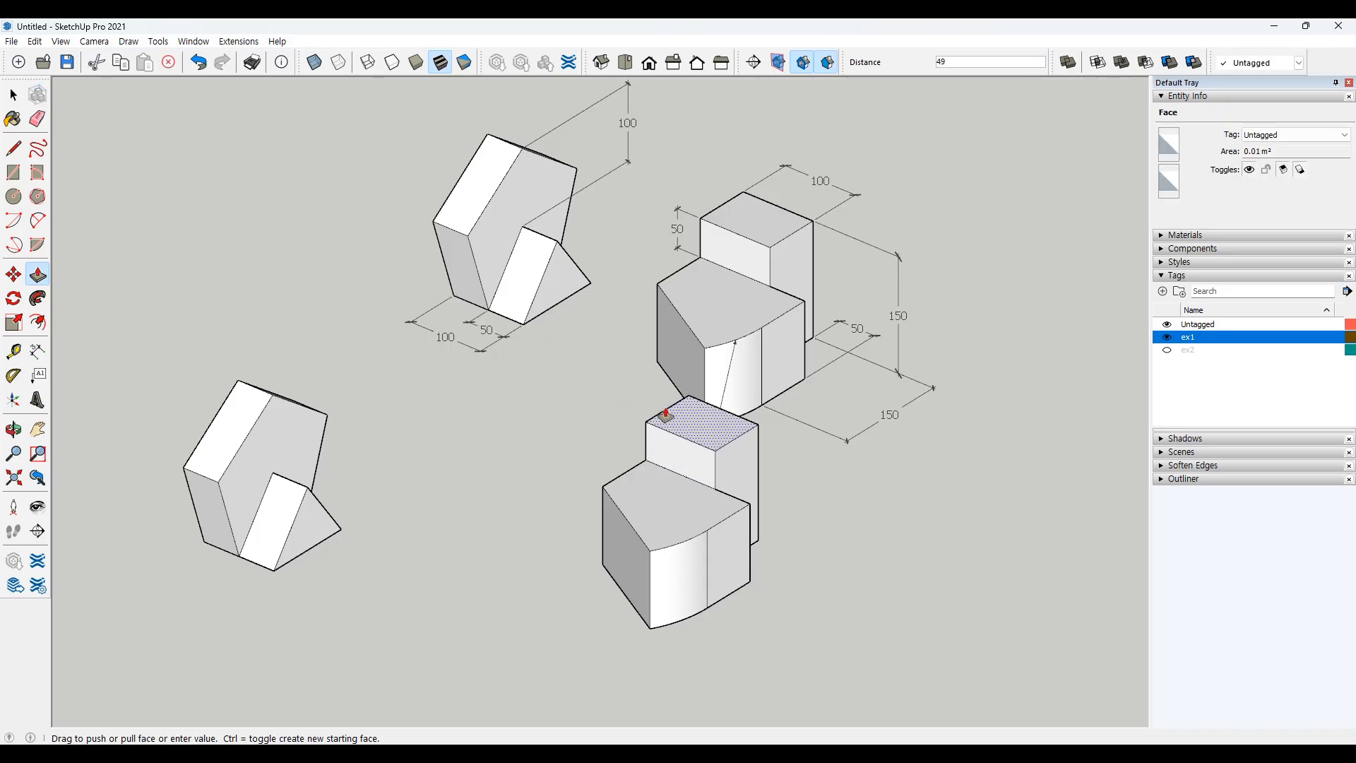
key("Return")
key("space")
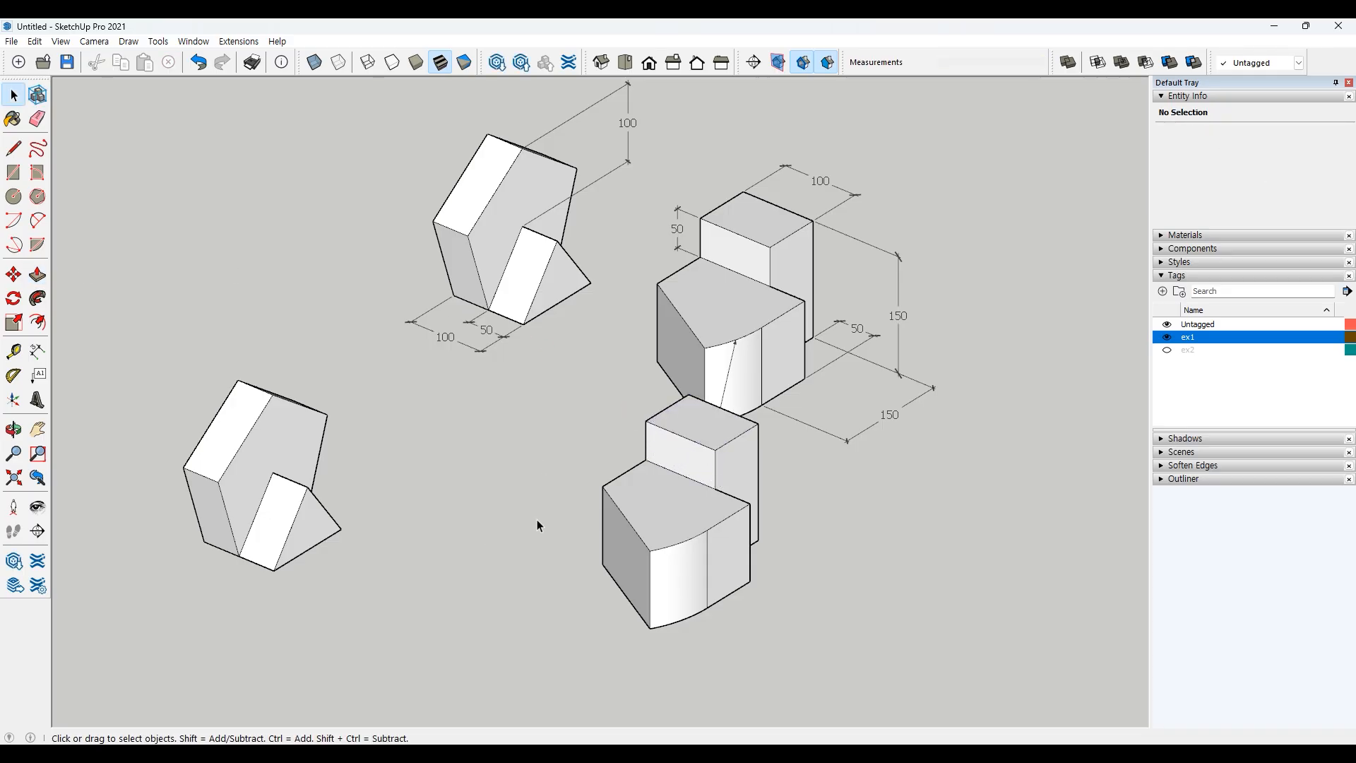
mouse_move(539, 515)
middle_mouse_down()
mouse_move(484, 491)
mouse_move(678, 508)
mouse_move(560, 508)
middle_mouse_up()
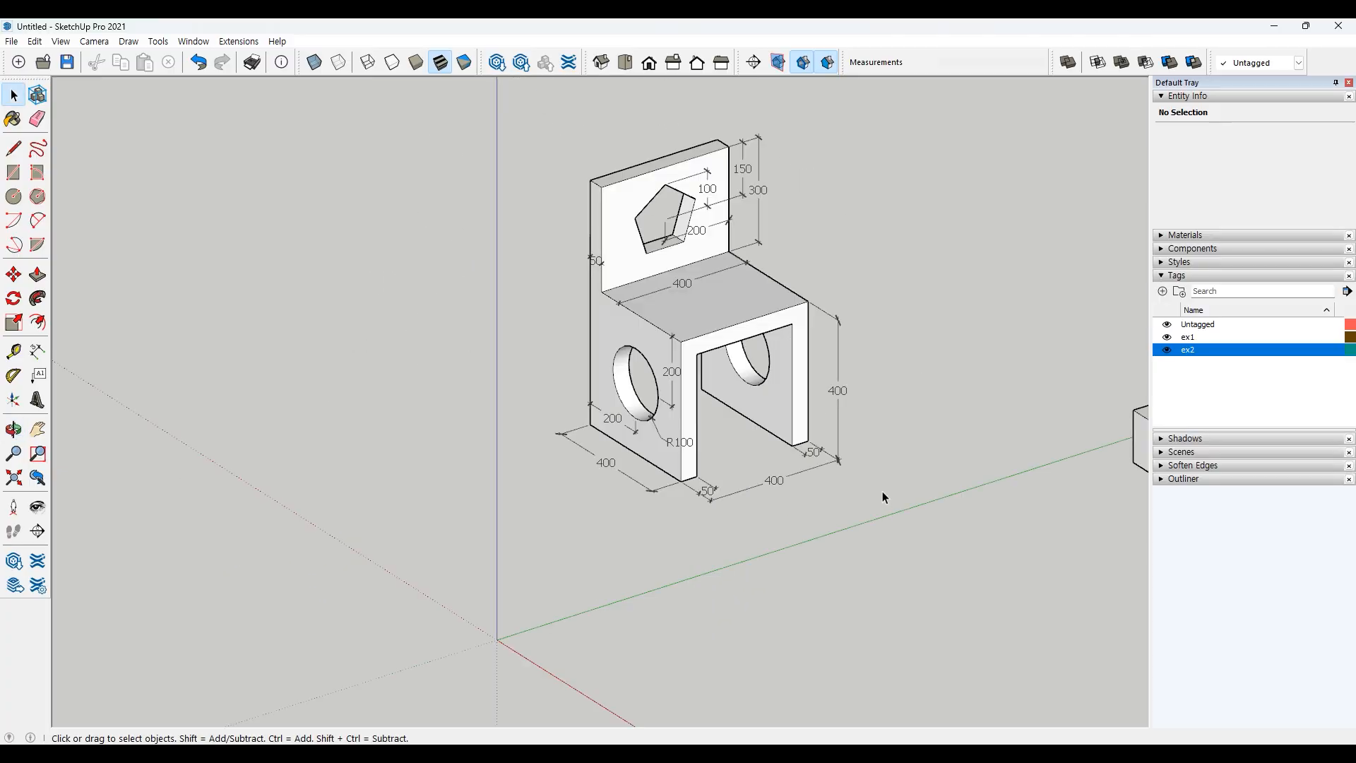
middle_click_drag(883, 490, 904, 489, "shift")
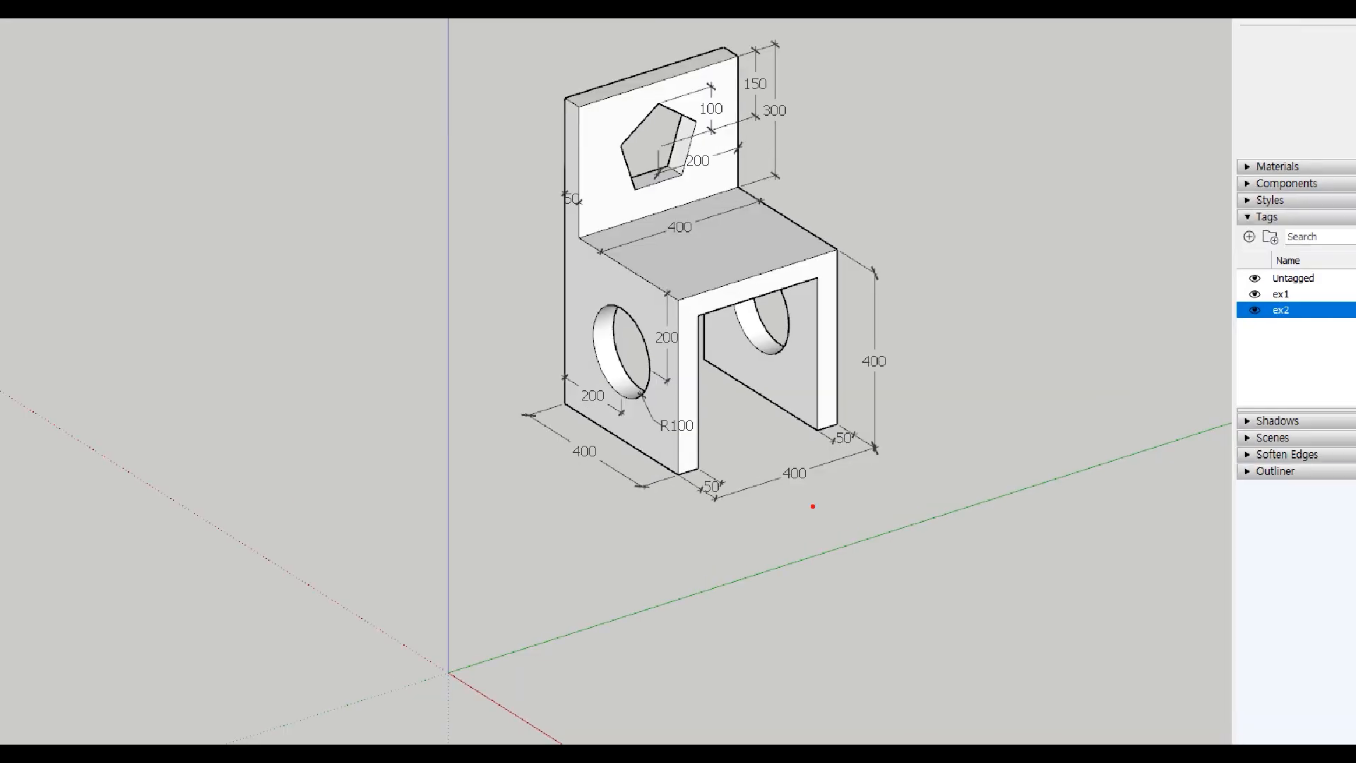
mouse_move(564, 404)
left_mouse_down()
mouse_move(672, 477)
mouse_move(840, 421)
mouse_move(742, 358)
mouse_move(693, 356)
mouse_move(564, 403)
left_mouse_up()
mouse_move(819, 414)
left_mouse_down()
mouse_move(814, 273)
mouse_move(792, 293)
mouse_move(838, 298)
left_mouse_up()
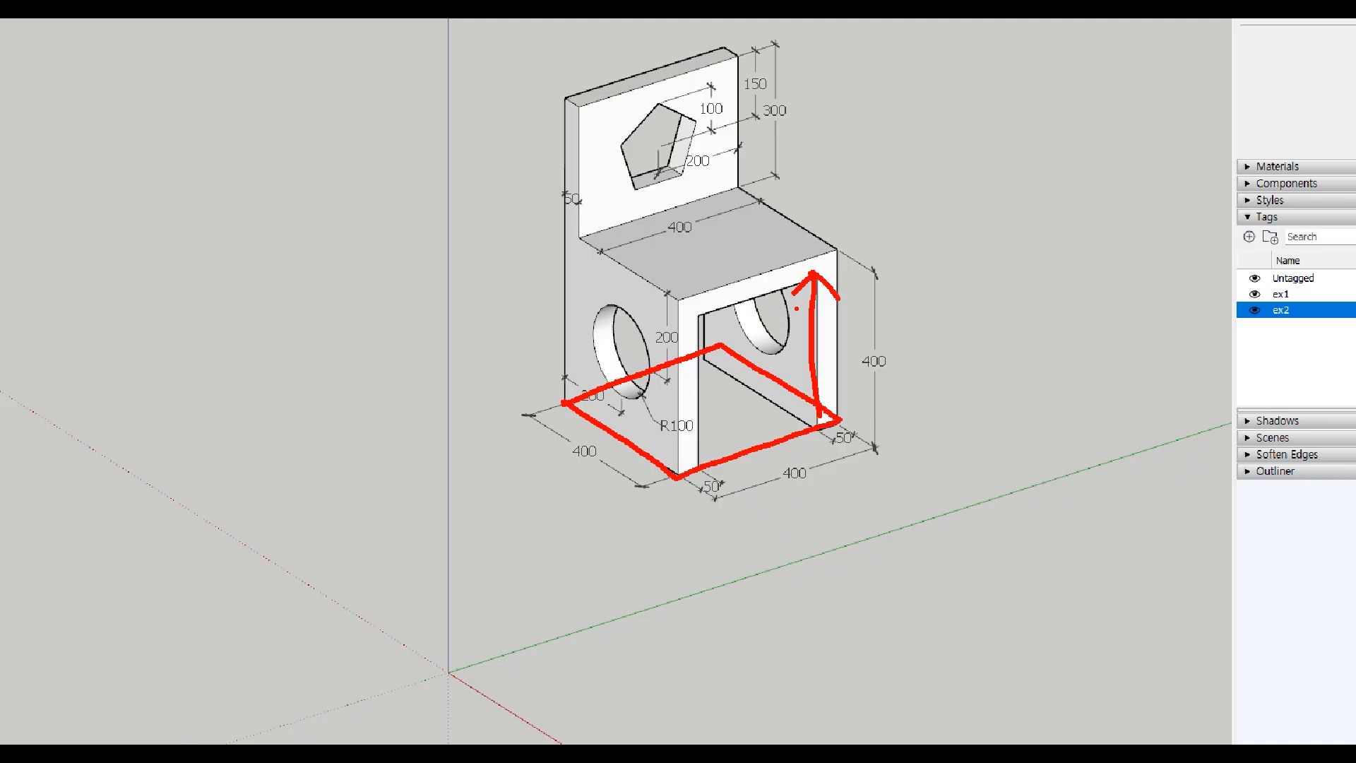
key("Escape")
Step: Draw a 400 by 400 rectangle on the ground starting at the origin
scroll(657, 485, "down", 2)
middle_click_drag(649, 569, 642, 491, "shift")
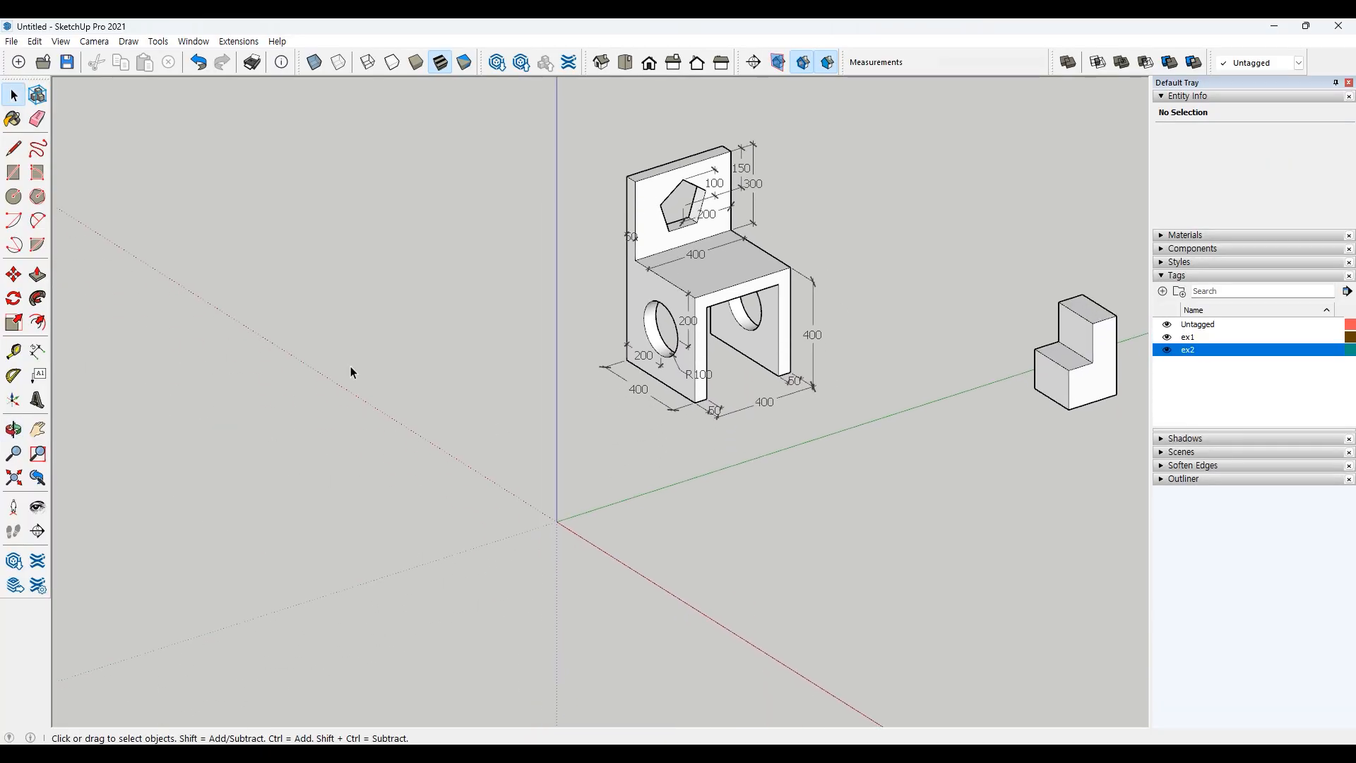
key("r")
left_click(557, 521)
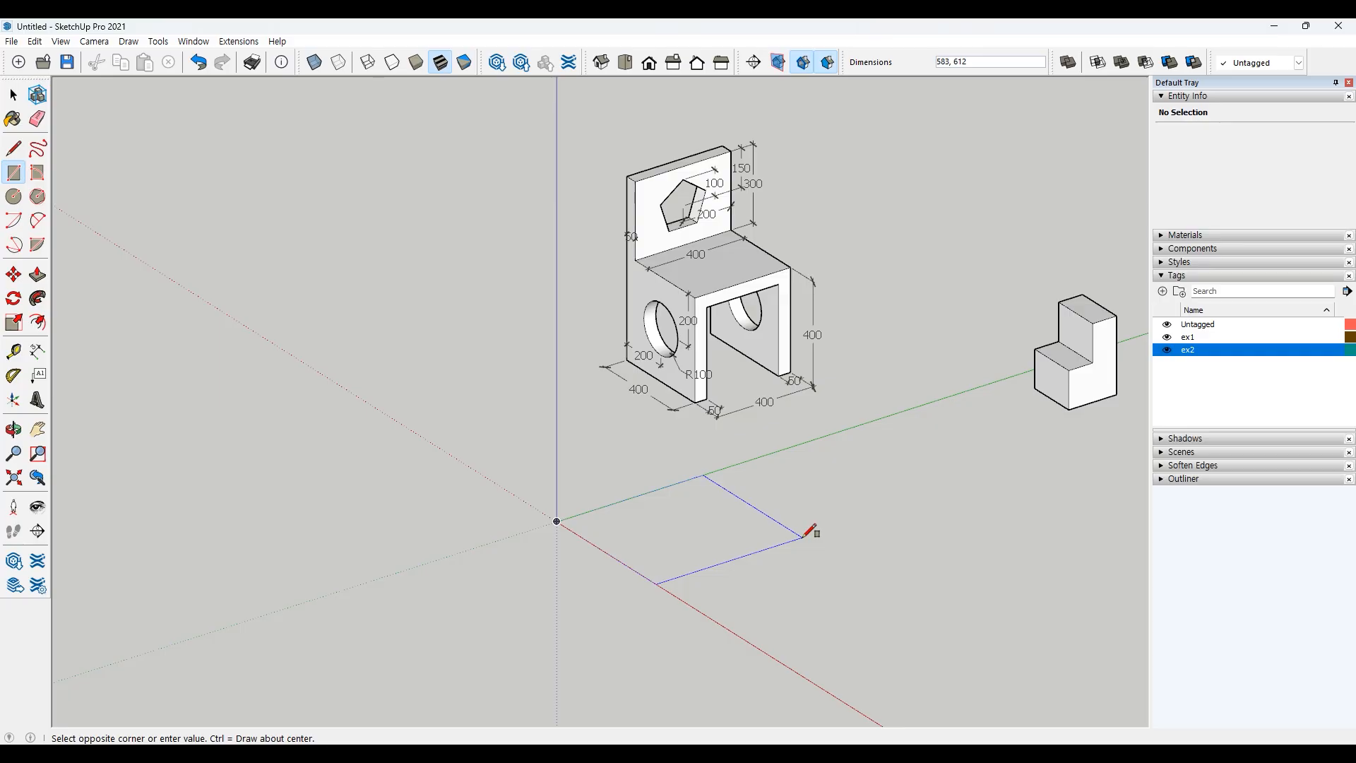
type("400,400")
key("Return")
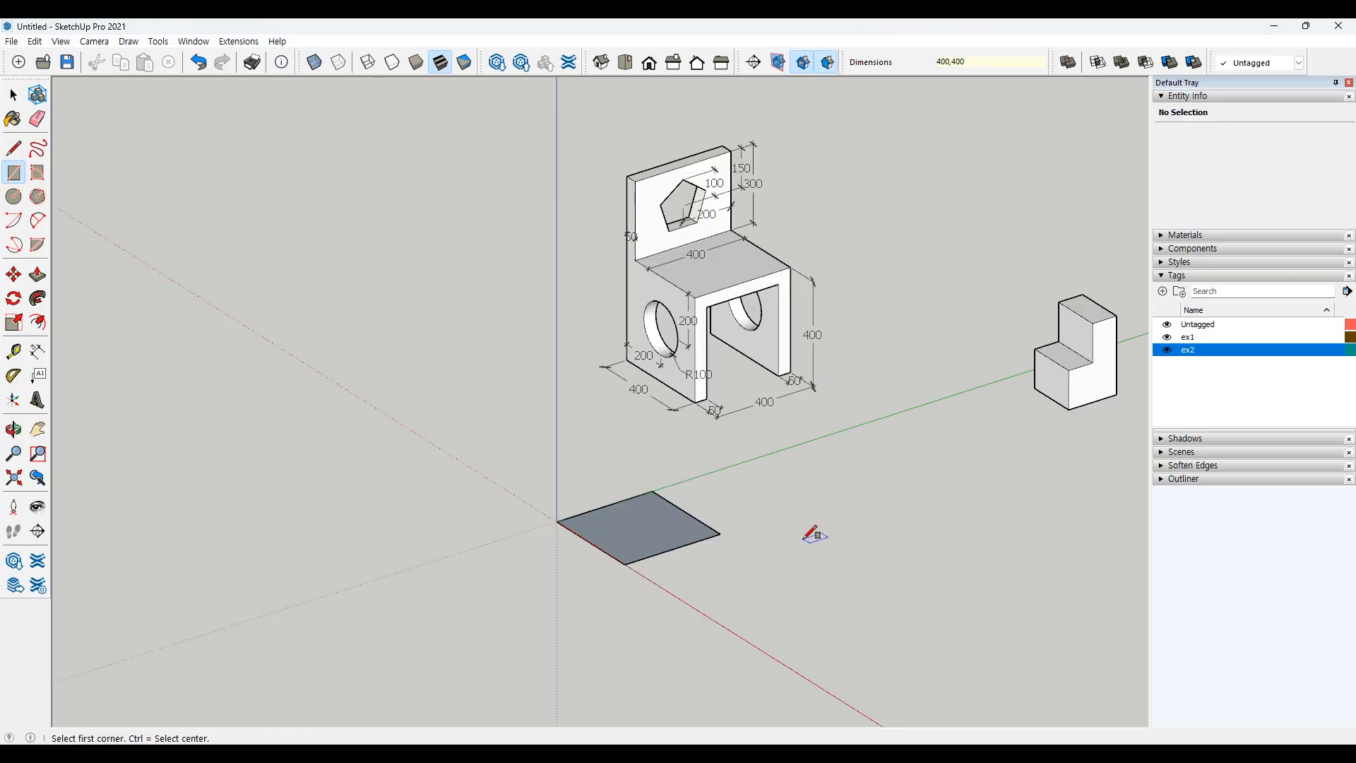
key("space")
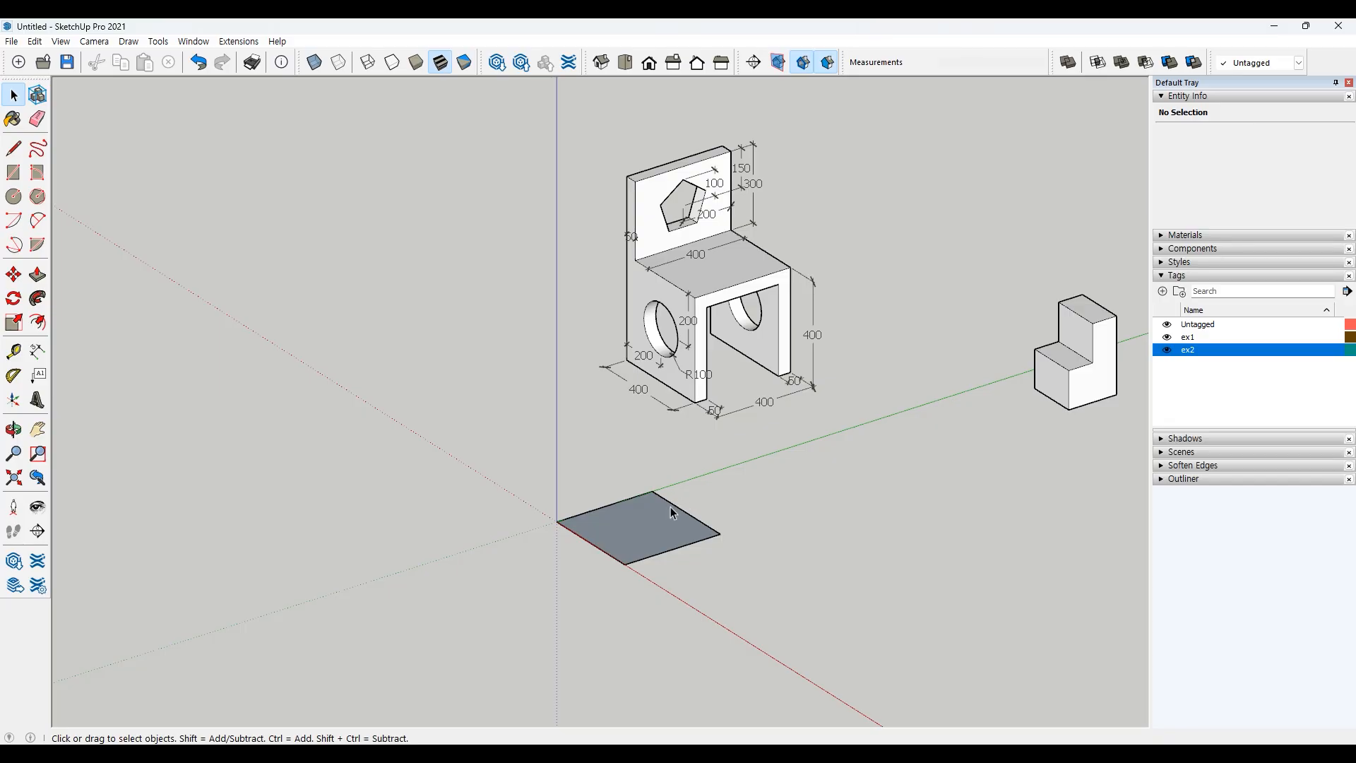
Step: Pull the square face up 400 with Push/Pull to form a cube
left_click(38, 275)
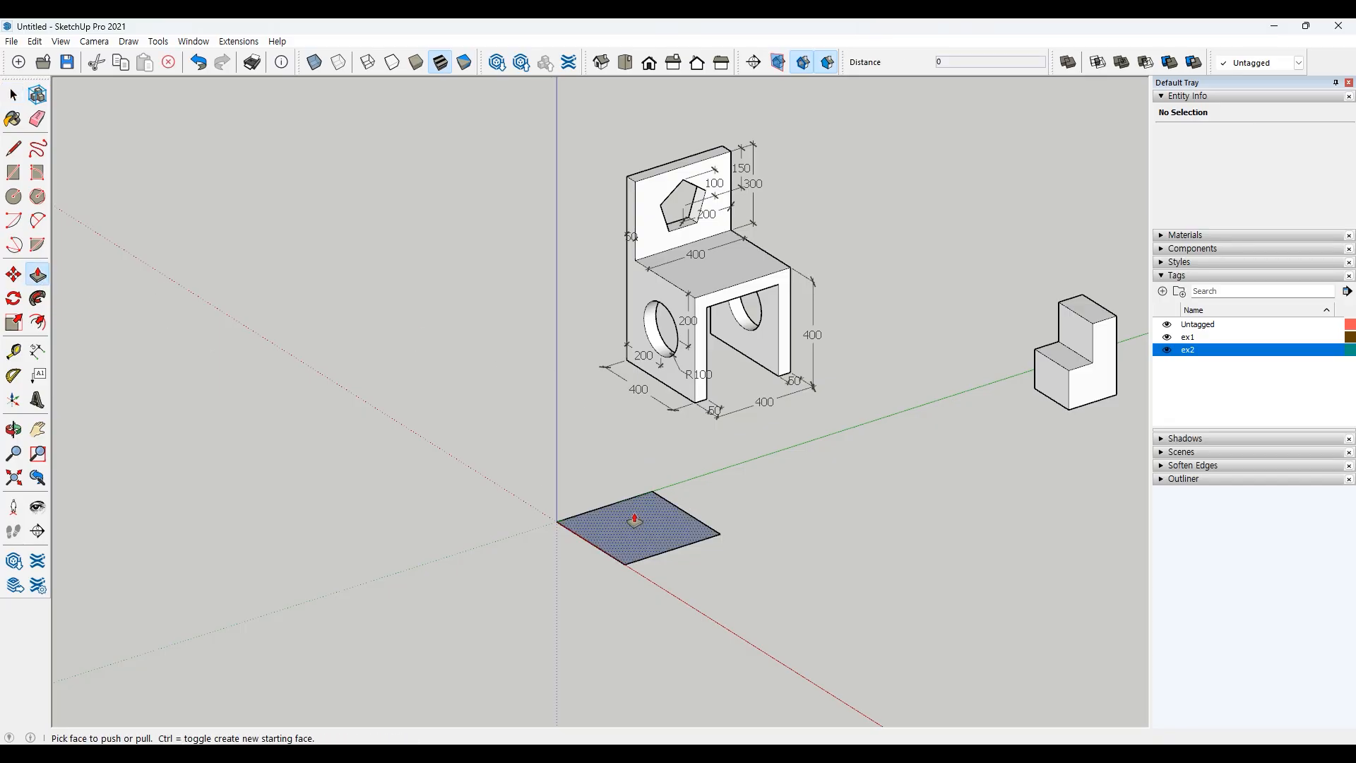
left_click(632, 494)
type("400")
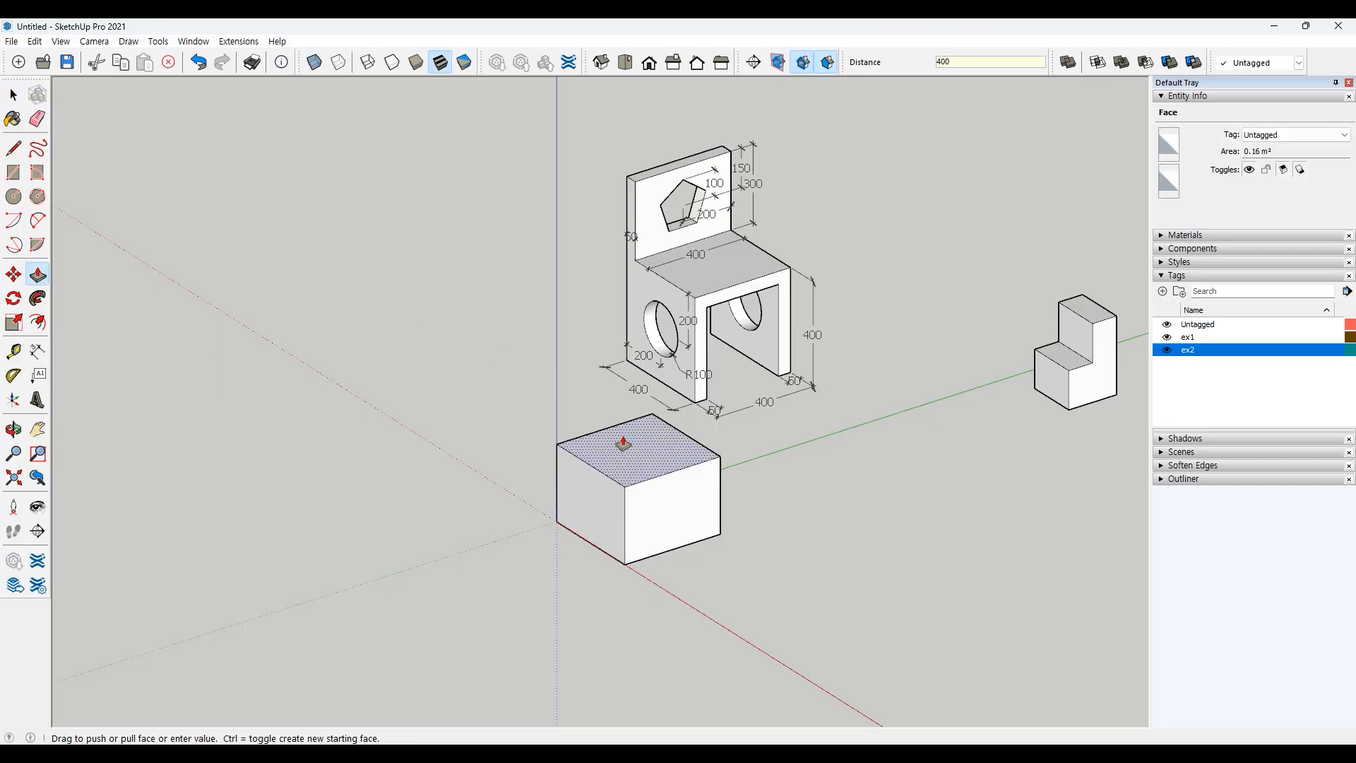
key("Return")
key("space")
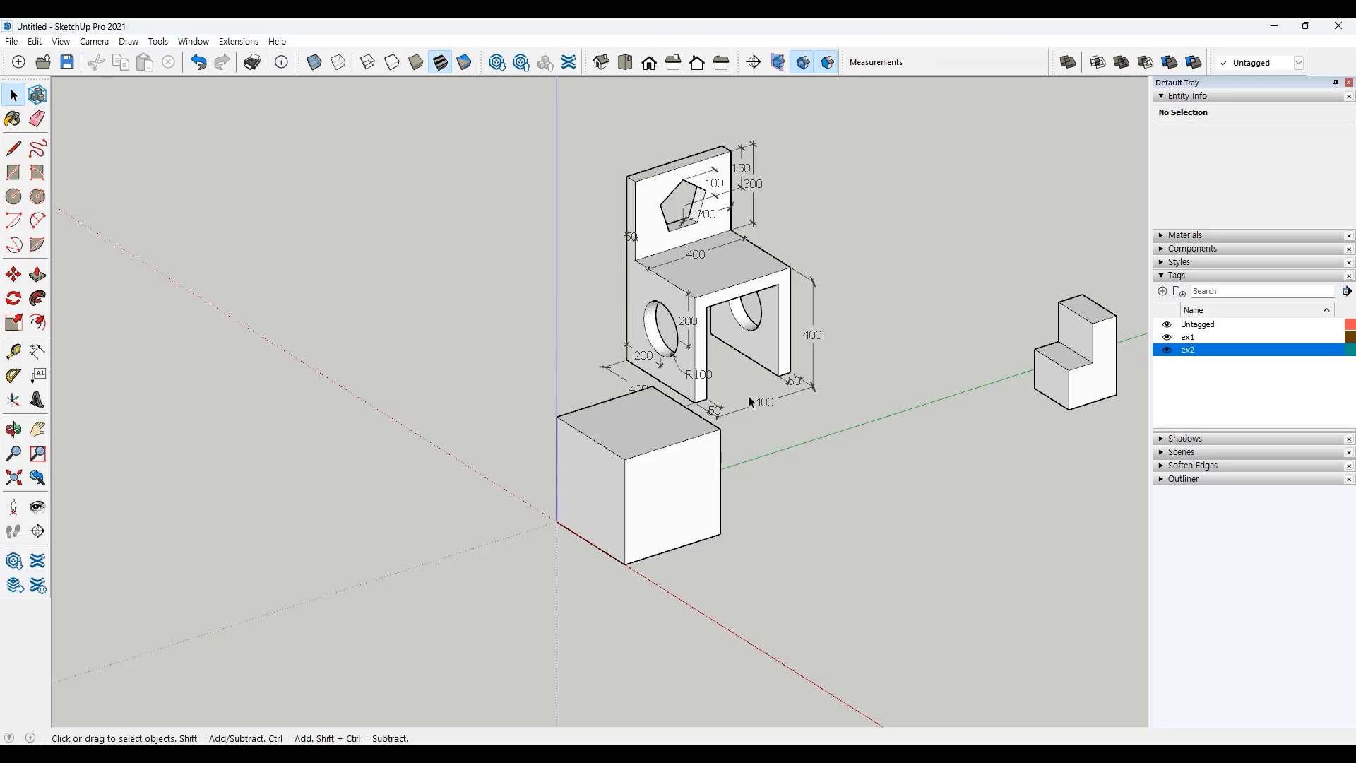
scroll(746, 386, "up", 1)
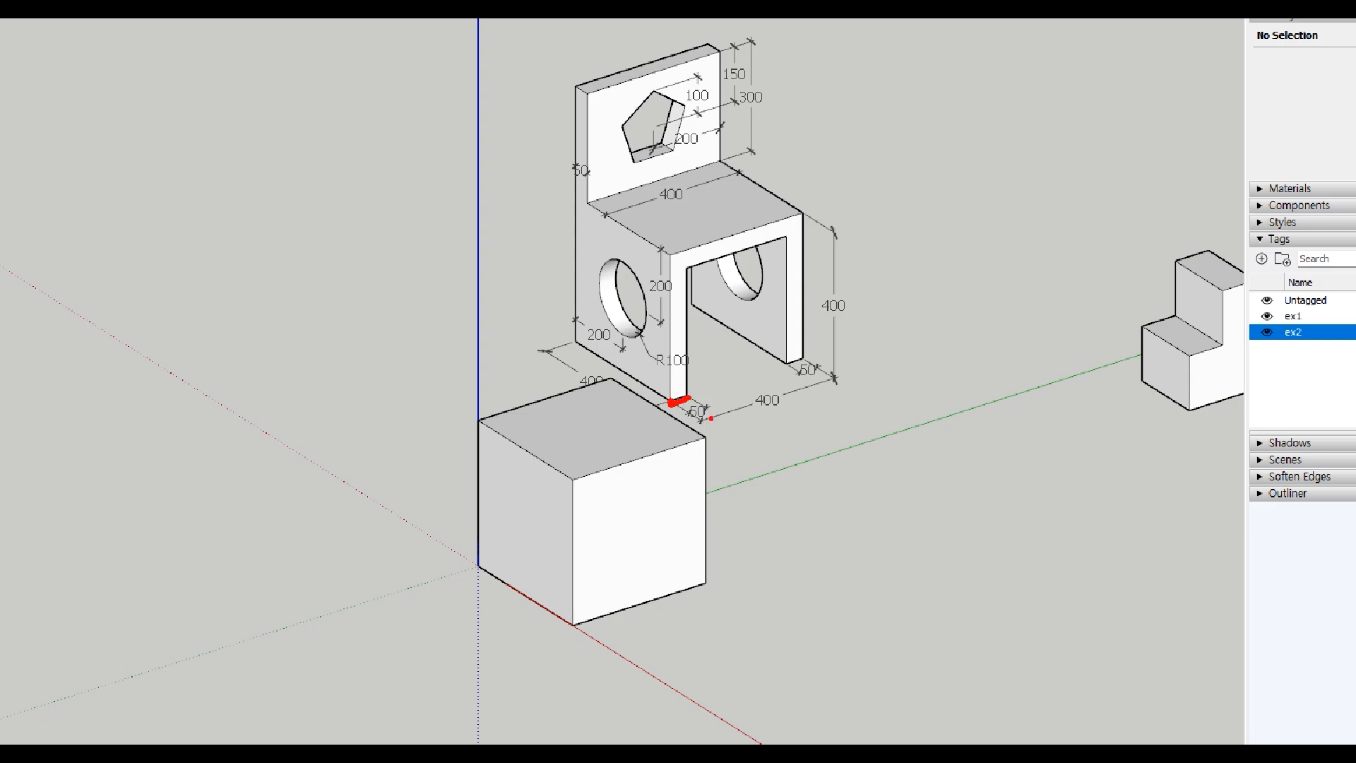
mouse_move(711, 418)
left_mouse_down()
mouse_move(683, 367)
mouse_move(682, 267)
mouse_move(786, 234)
mouse_move(794, 342)
mouse_move(697, 393)
mouse_move(869, 471)
mouse_move(853, 482)
left_mouse_up()
mouse_move(880, 446)
left_mouse_down()
mouse_move(880, 459)
mouse_move(891, 445)
left_mouse_up()
left_click_drag(904, 438, 901, 440)
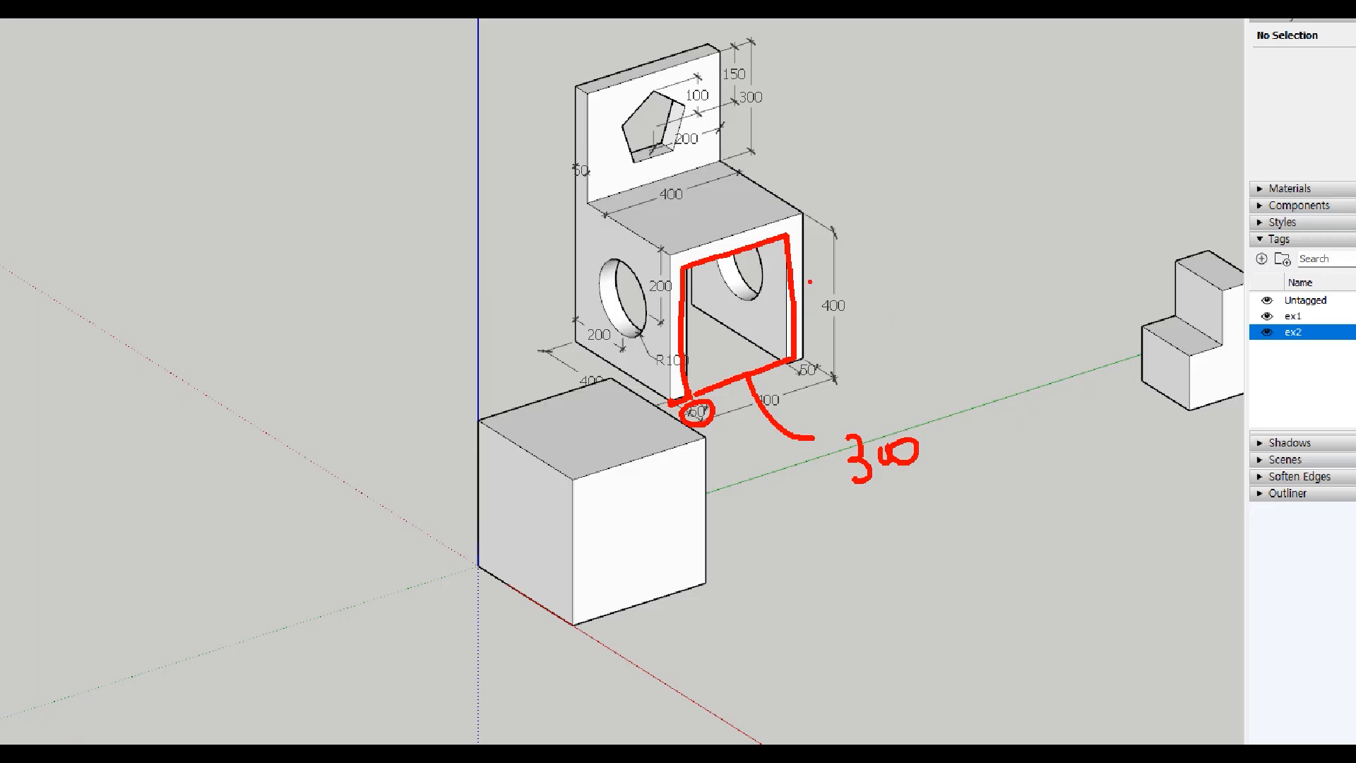
mouse_move(793, 282)
left_mouse_down()
mouse_move(819, 255)
mouse_move(879, 241)
mouse_move(914, 278)
left_mouse_up()
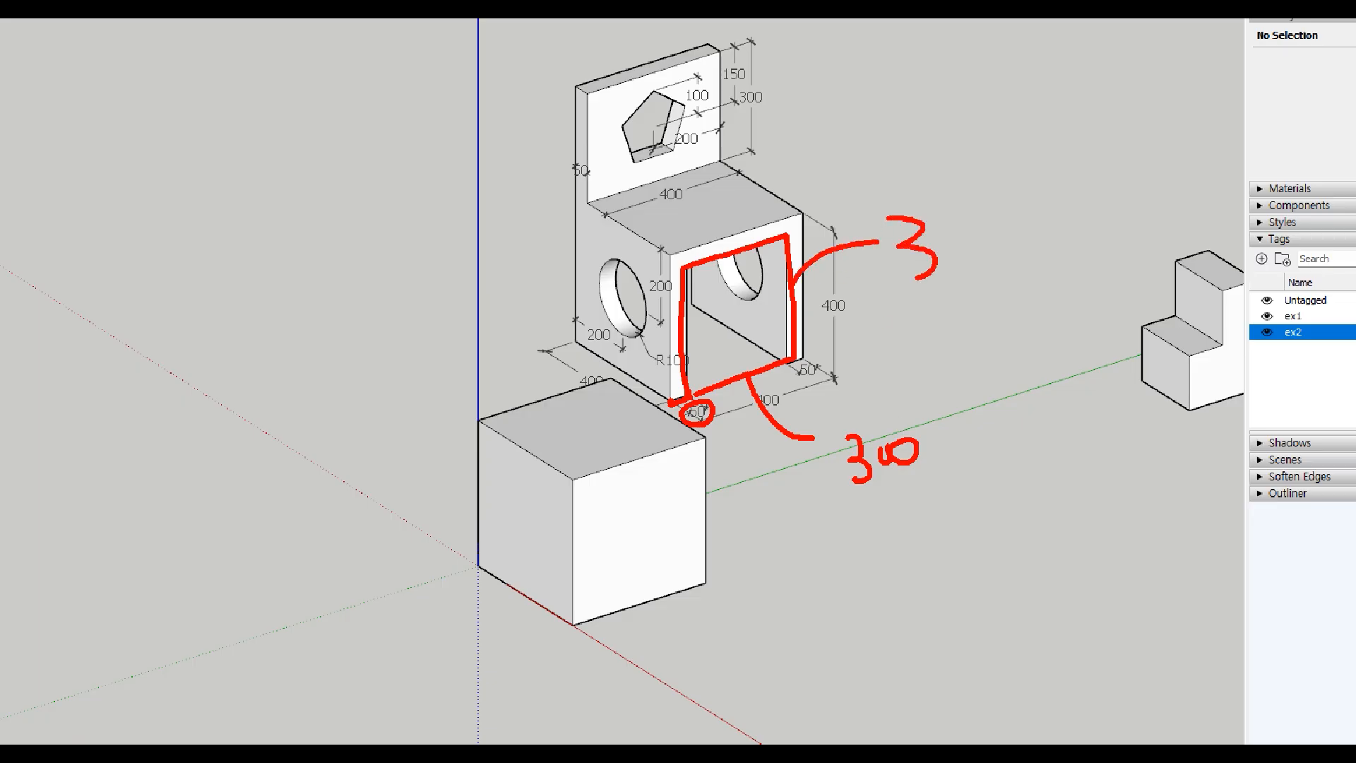
mouse_move(951, 216)
left_mouse_down()
mouse_move(955, 253)
mouse_move(934, 278)
left_mouse_up()
left_click_drag(949, 242, 1010, 235)
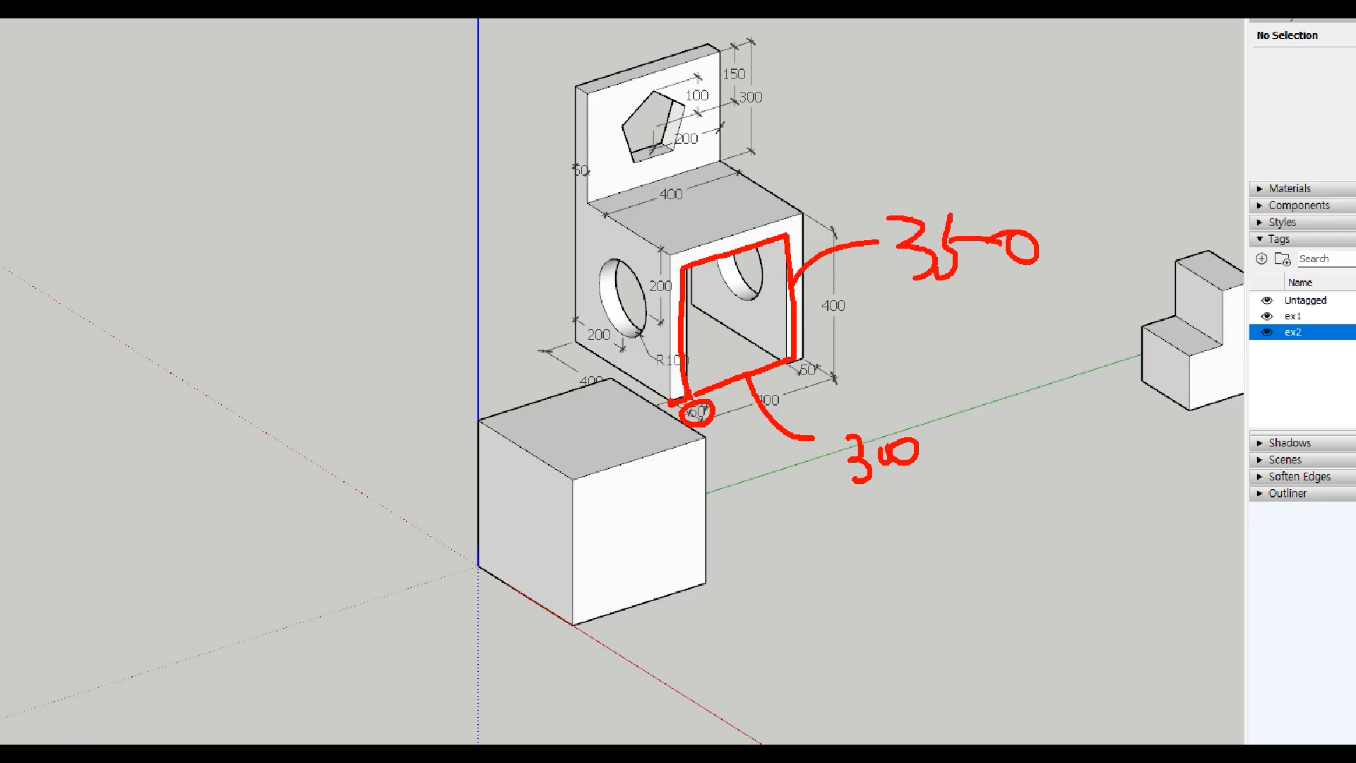
left_click_drag(959, 452, 951, 477)
mouse_move(595, 608)
left_mouse_down()
mouse_move(591, 500)
mouse_move(675, 472)
mouse_move(685, 594)
mouse_move(597, 619)
left_mouse_up()
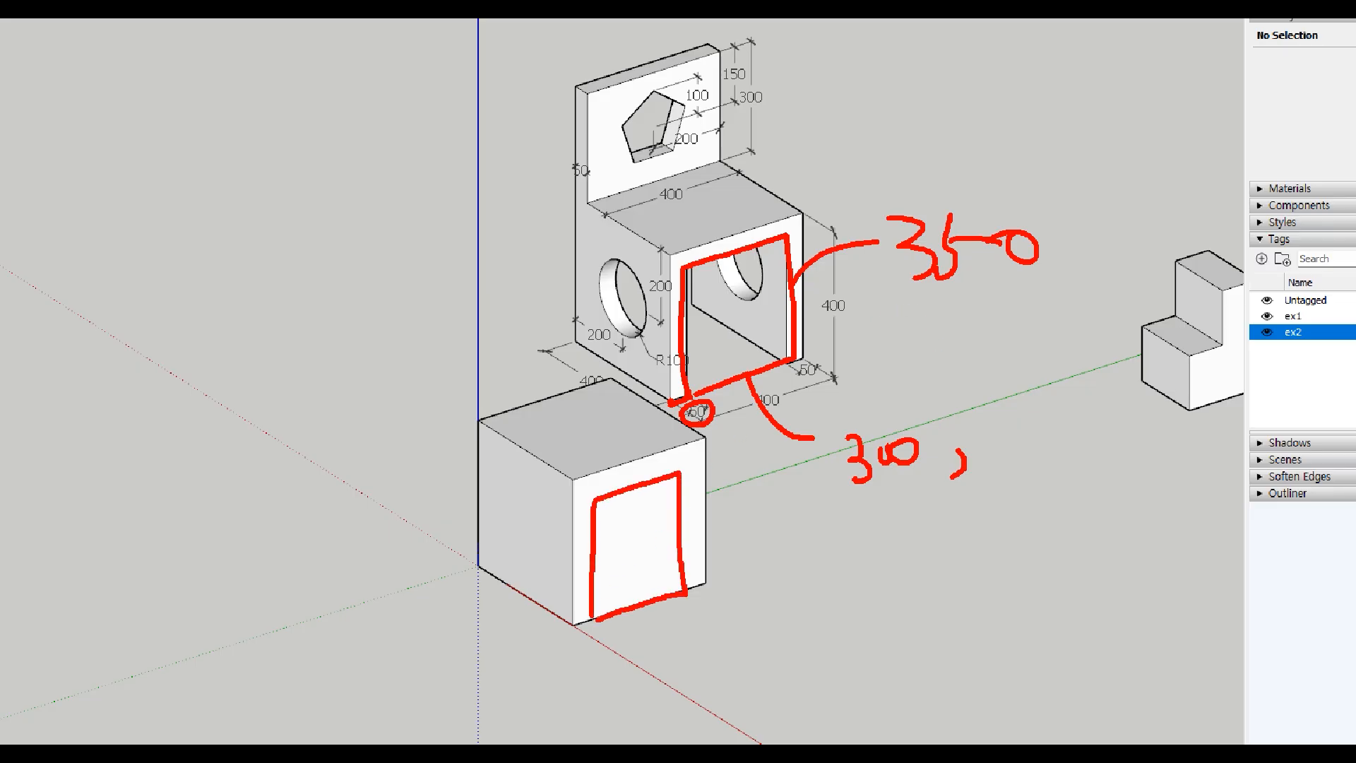
key("Escape")
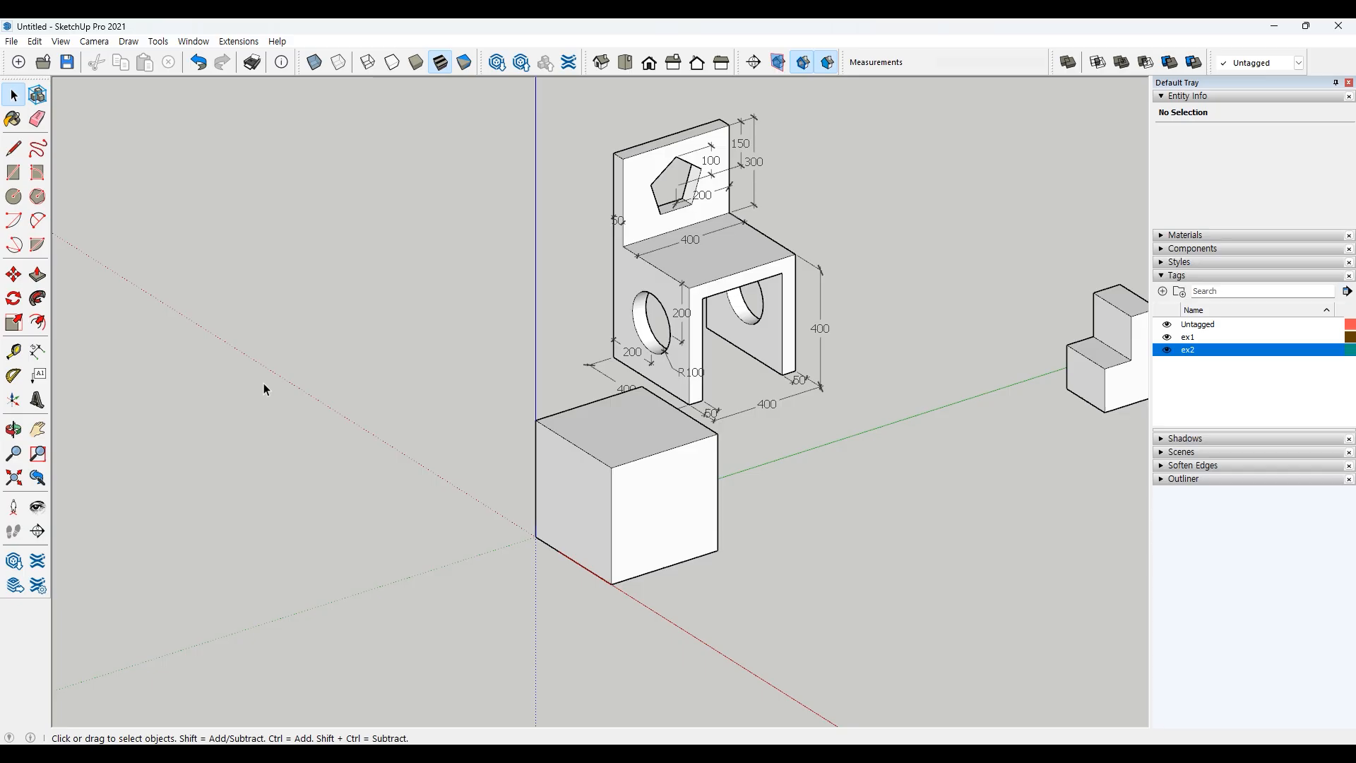
Step: Draw a 50 long line along the cube's front bottom edge from its corner
left_click(13, 148)
left_click(611, 583)
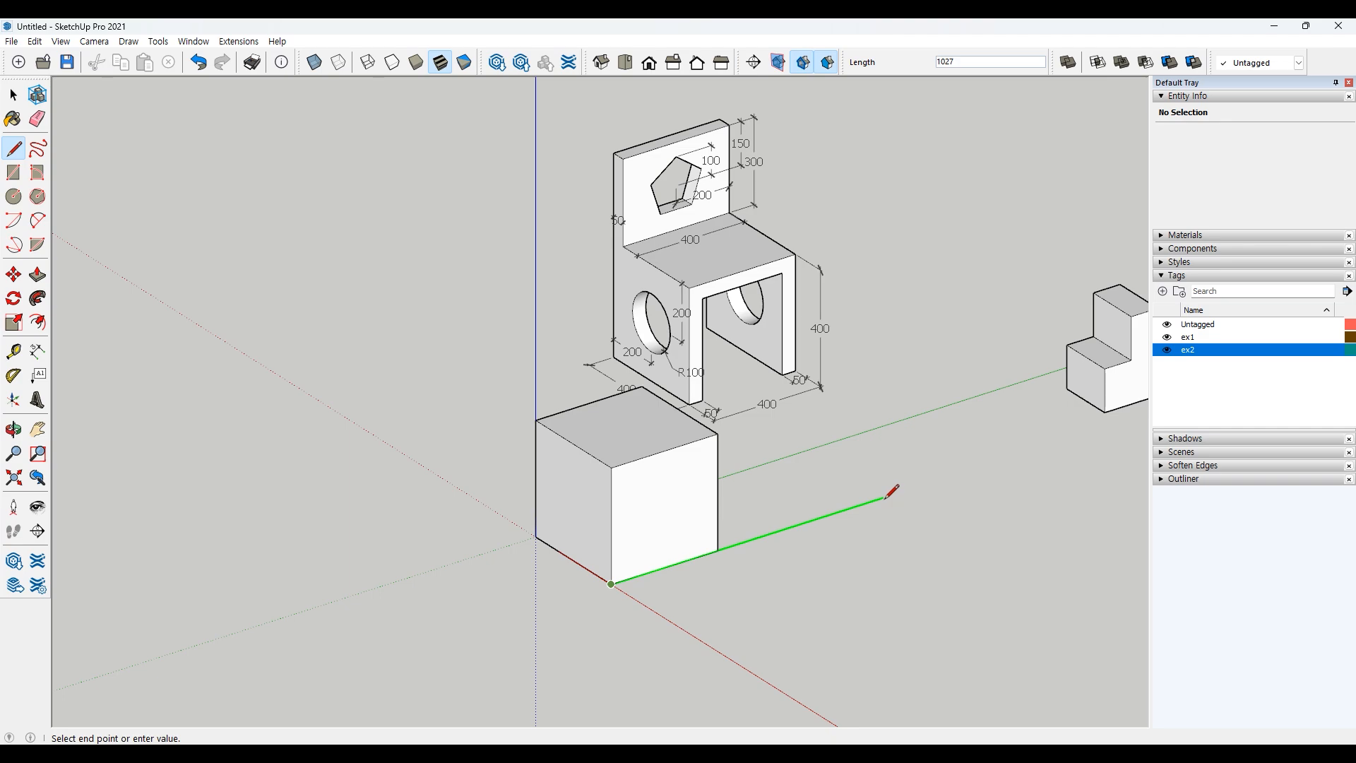
type("50")
key("Return")
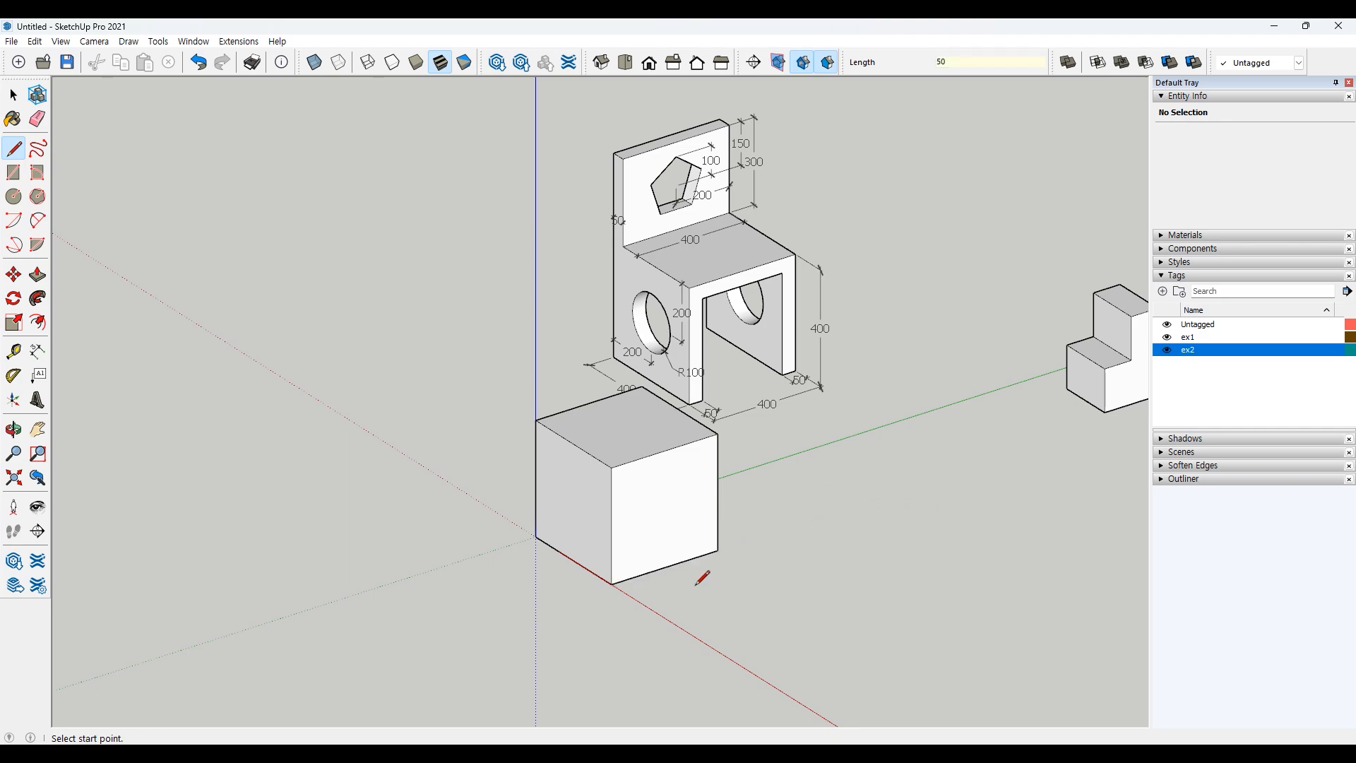
key("space")
Step: Select the remaining part of the front bottom edge to check its length
scroll(639, 590, "up", 2)
scroll(628, 591, "up", 4)
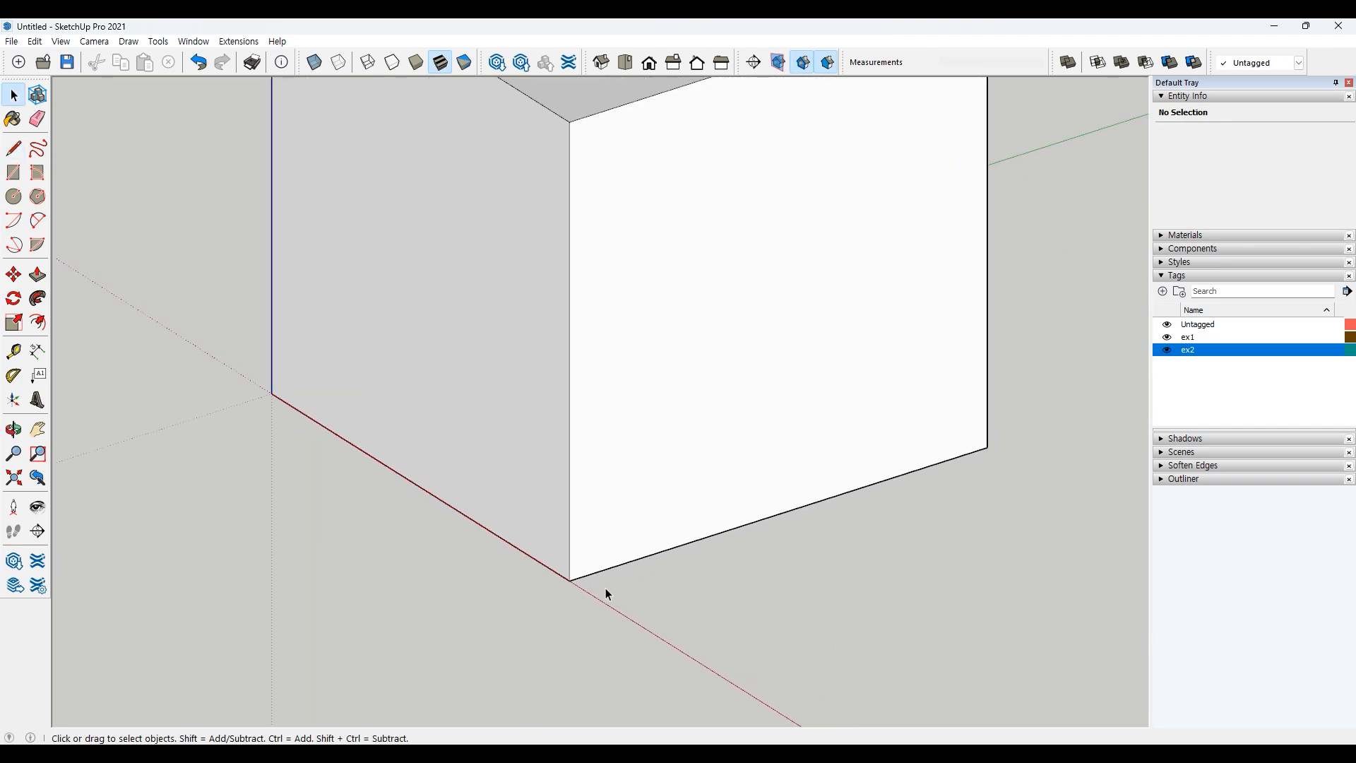
left_click(591, 574)
left_click_drag(402, 515, 672, 636)
left_click(633, 570)
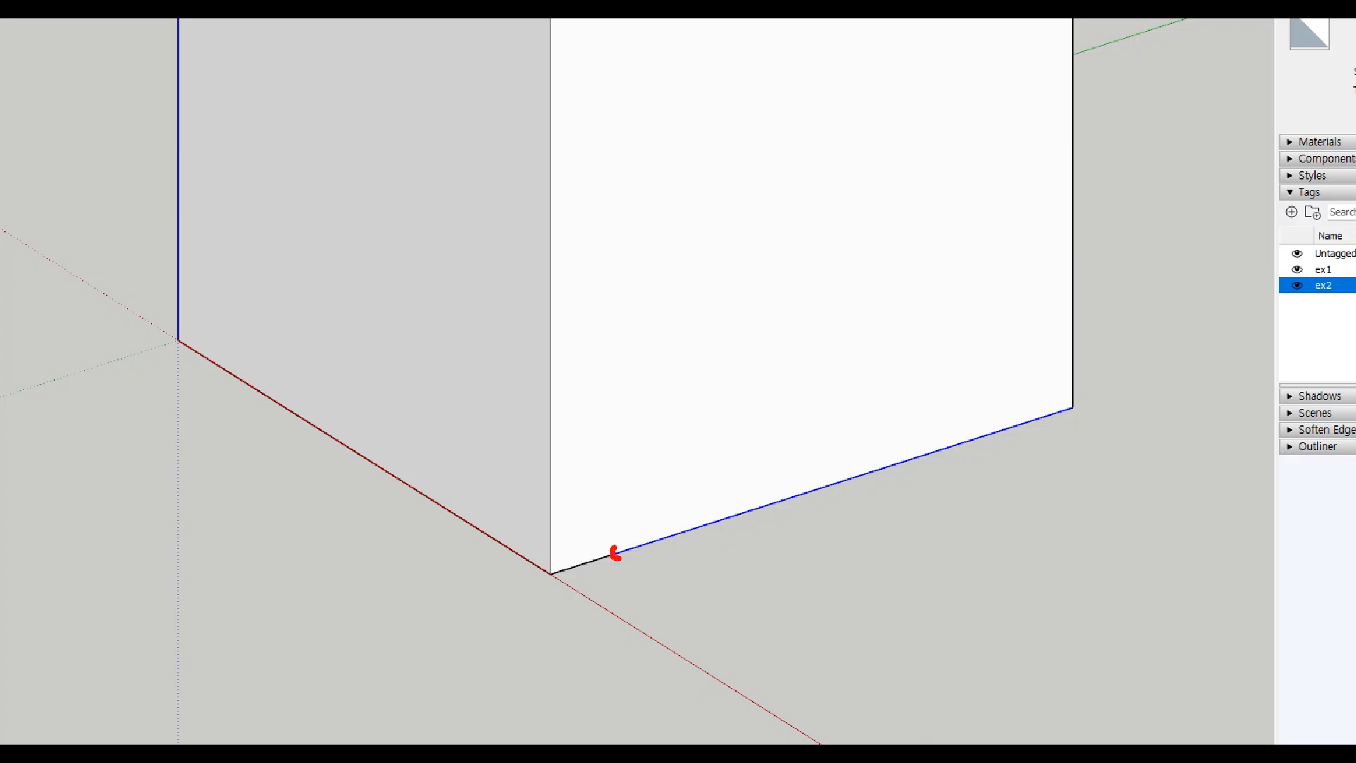
mouse_move(615, 549)
left_mouse_down()
mouse_move(617, 246)
mouse_move(861, 194)
mouse_move(902, 328)
mouse_move(906, 457)
mouse_move(699, 525)
mouse_move(671, 460)
mouse_move(774, 276)
mouse_move(760, 278)
left_mouse_up()
left_click_drag(805, 269, 828, 348)
key("Escape")
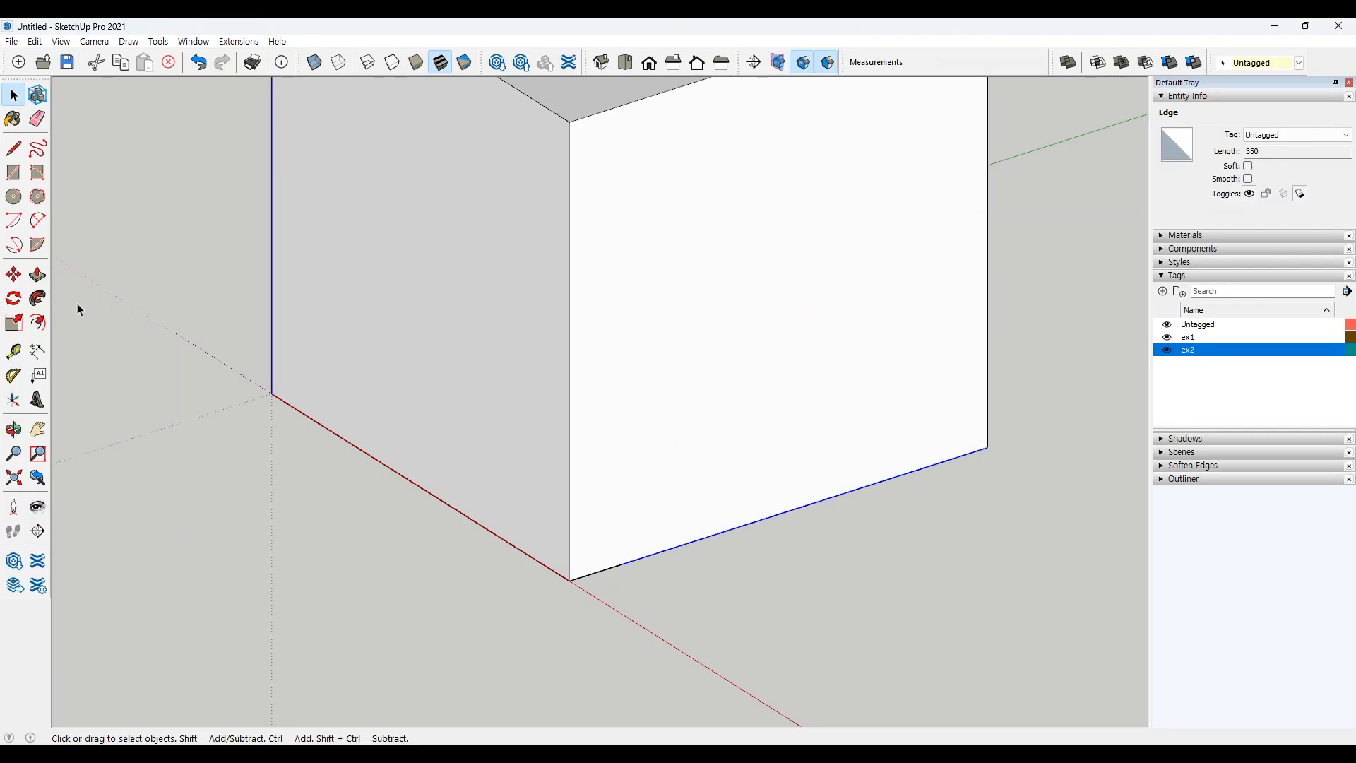
Step: Draw a rectangle 300 wide on the front face, starting at the end of the 50 line
left_click(14, 172)
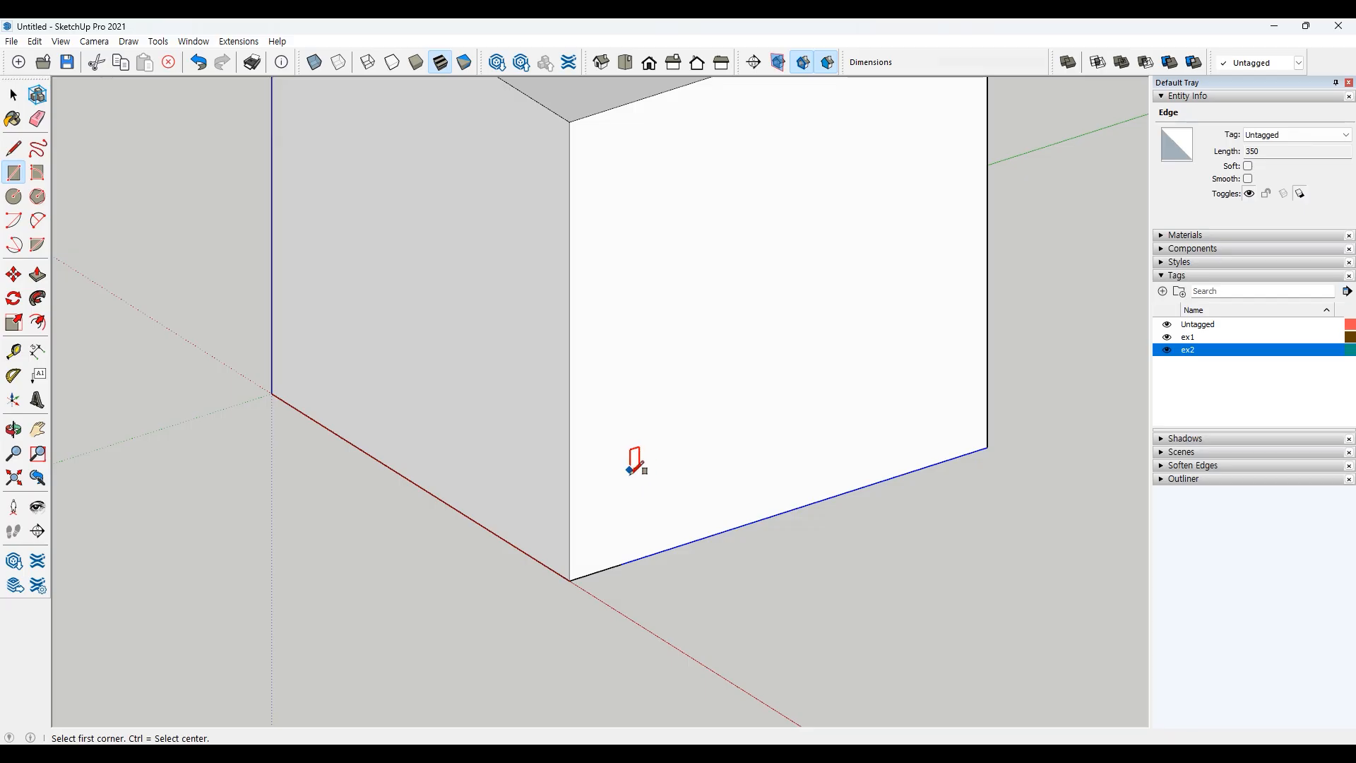
left_click(621, 563)
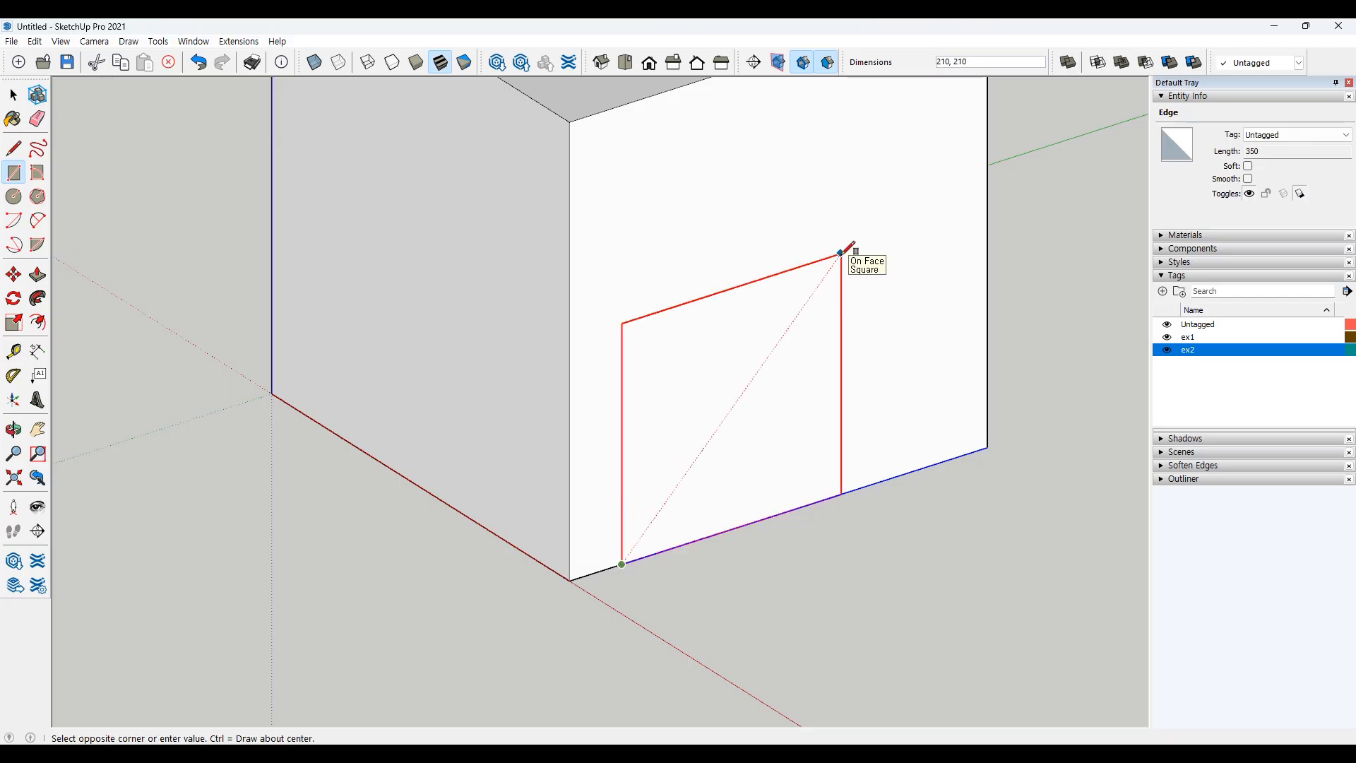
type("300,350")
key("Return")
key("space")
Step: Try to push the new rectangle face through the block, and undo it
scroll(802, 468, "down", 5)
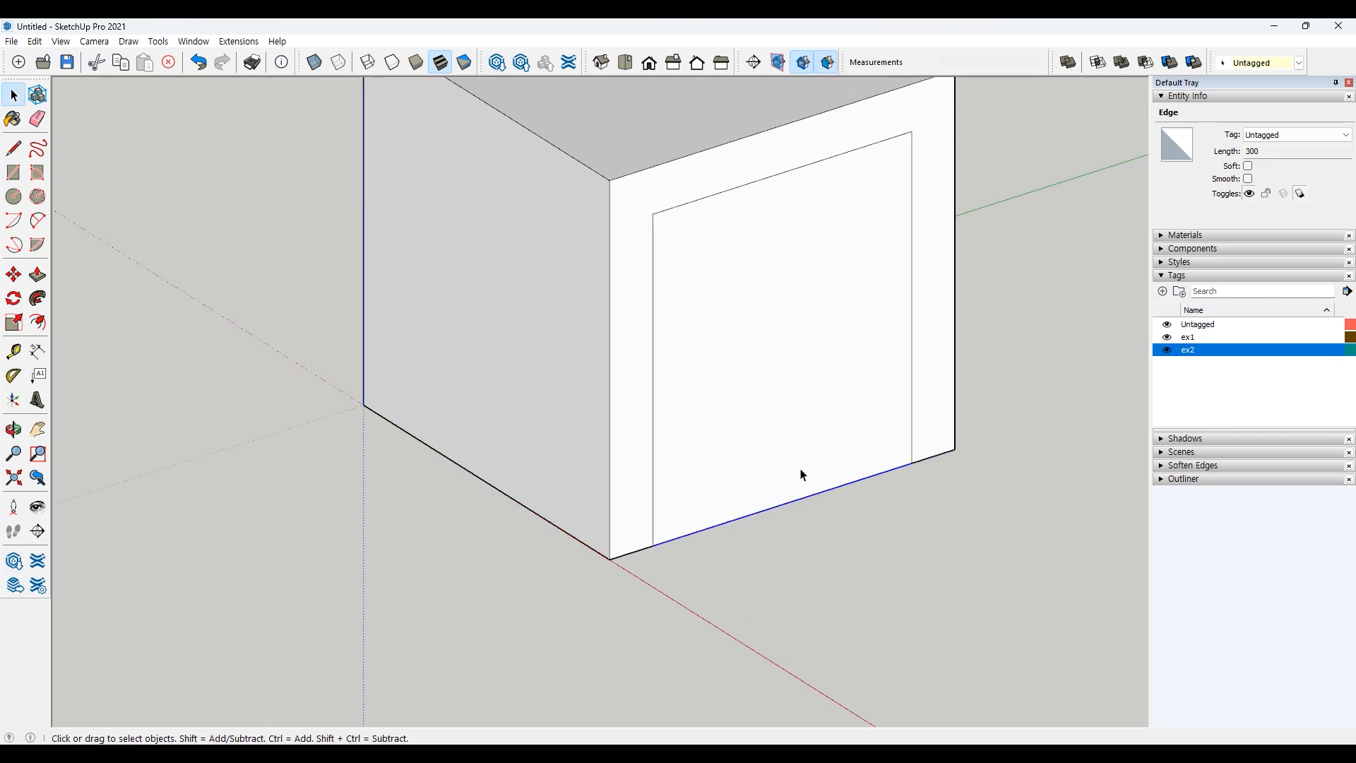
scroll(868, 522, "down", 1)
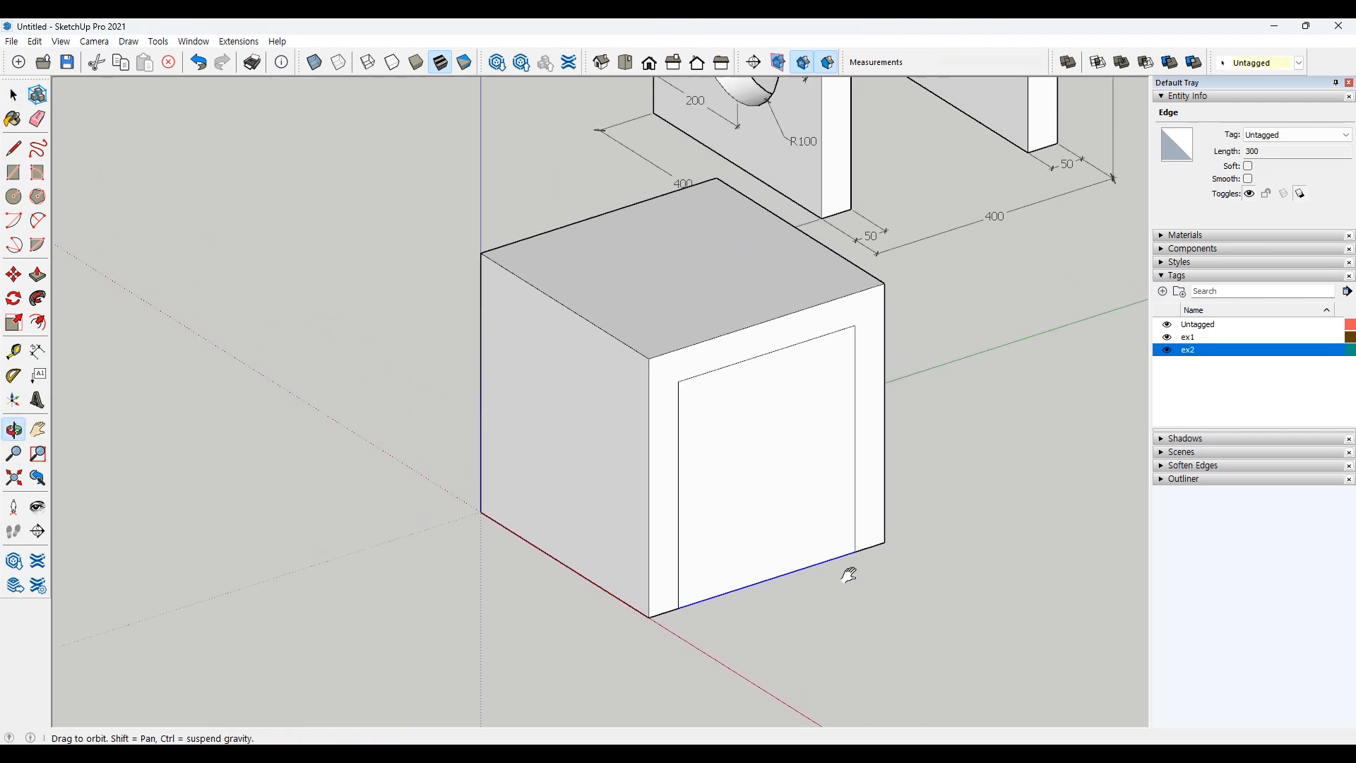
left_click(781, 409)
left_click(763, 438)
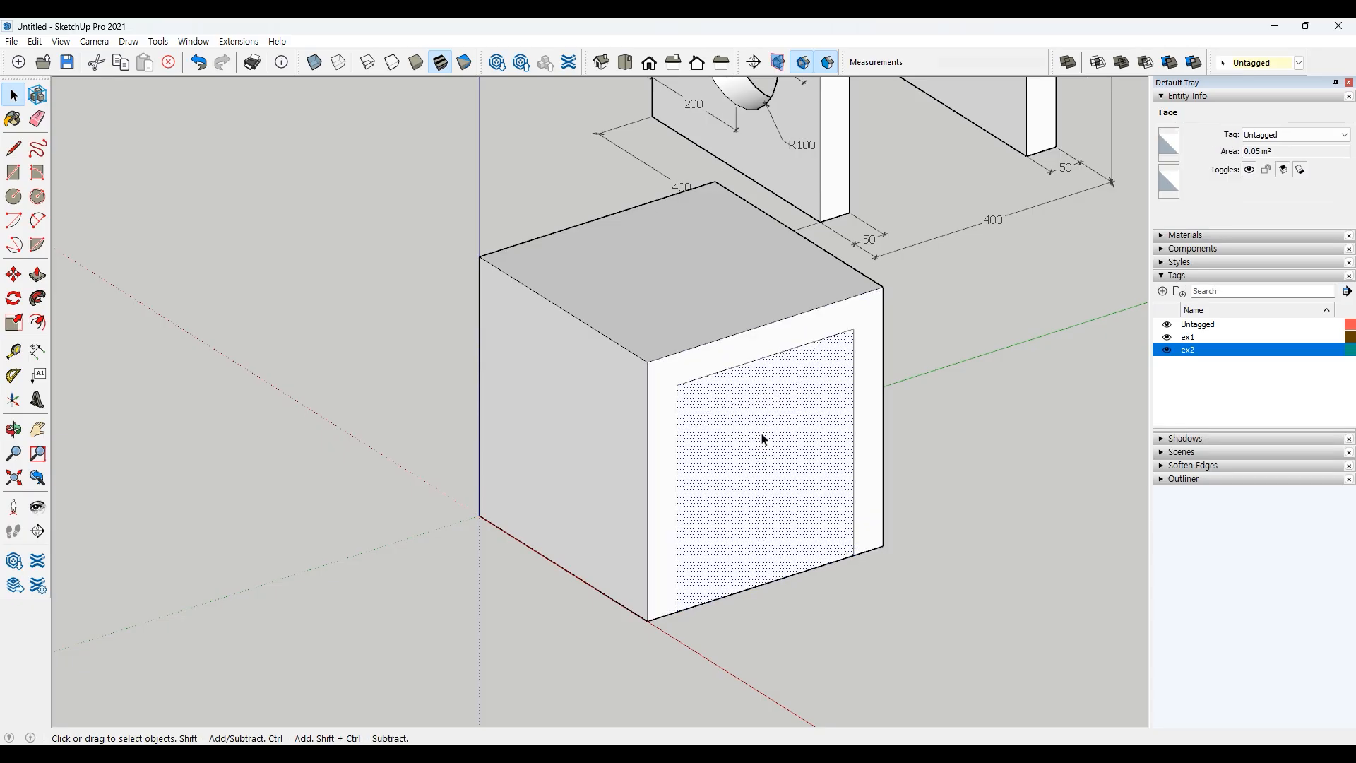
left_click(809, 639)
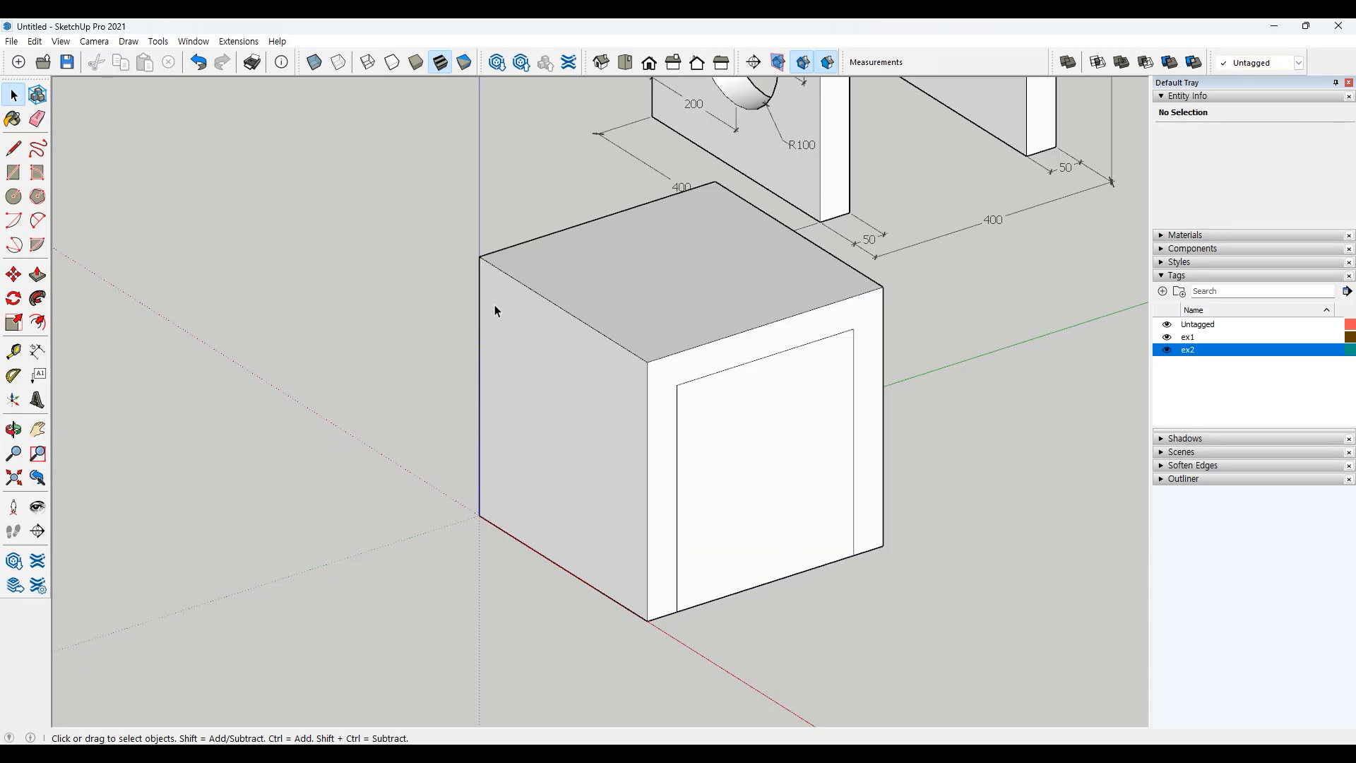
left_click(37, 274)
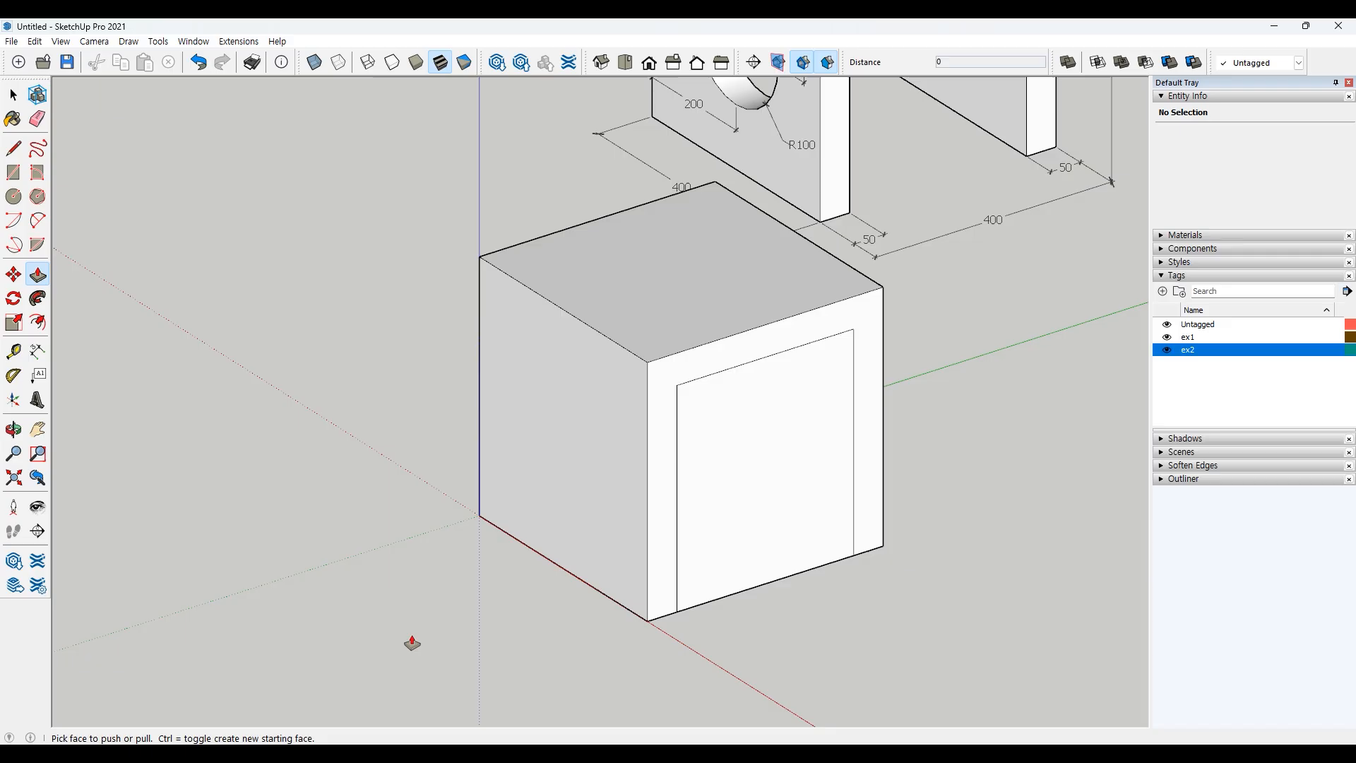
left_click(776, 556)
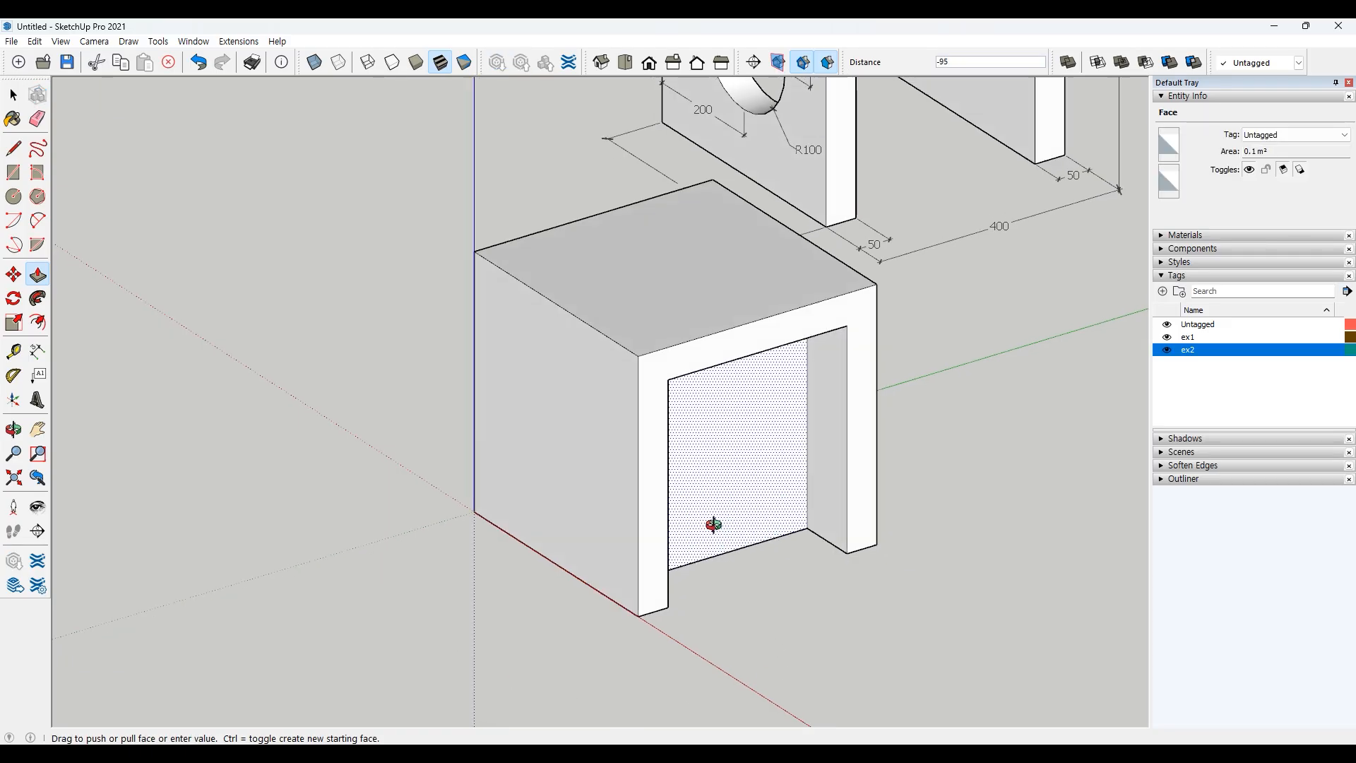
middle_click_drag(711, 520, 593, 451)
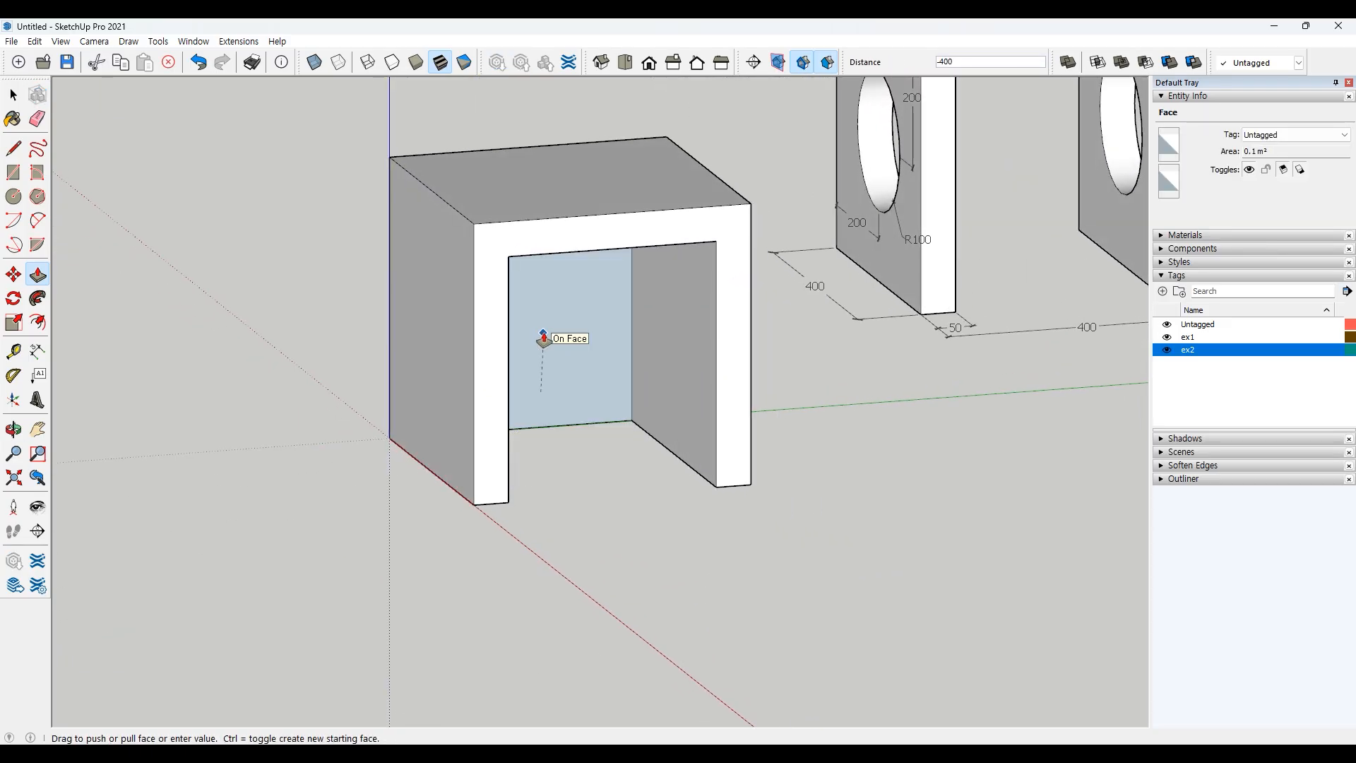
left_click(391, 256)
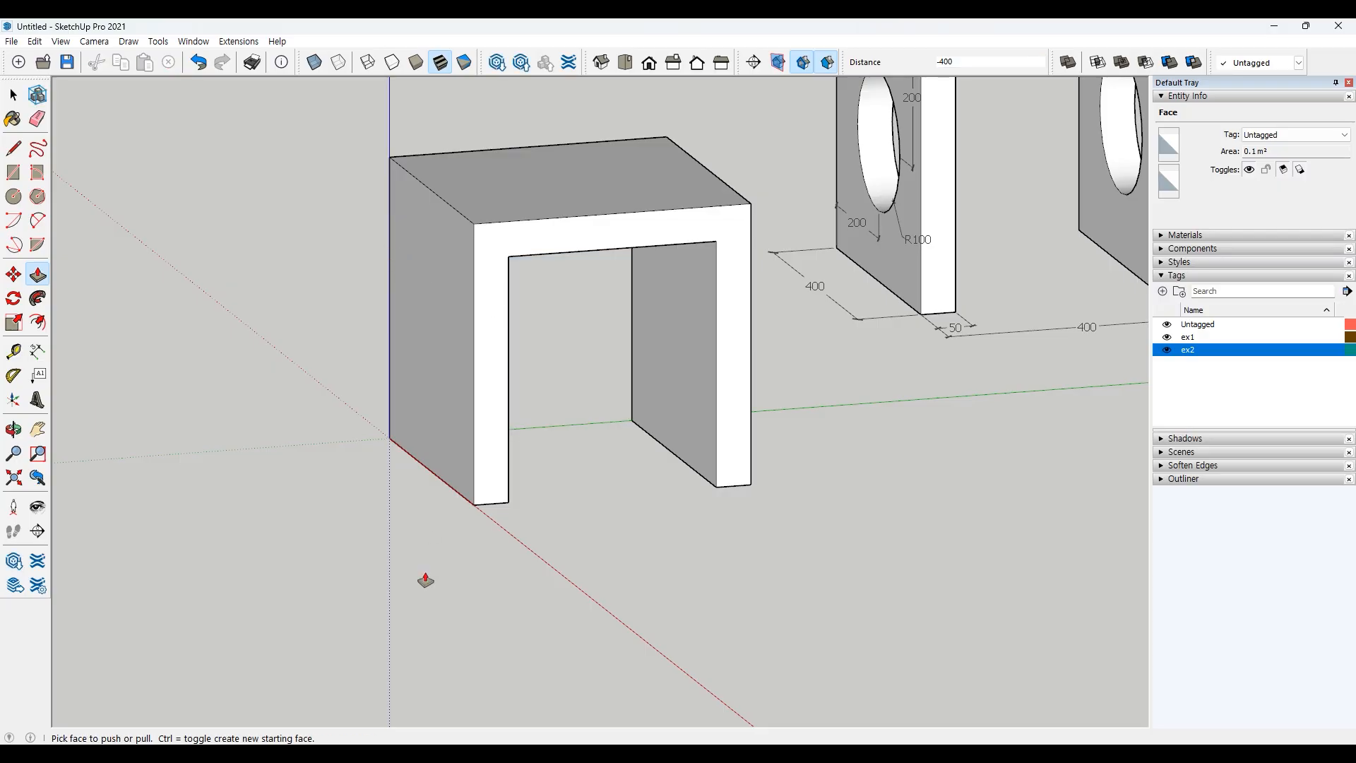
key("ctrl+z")
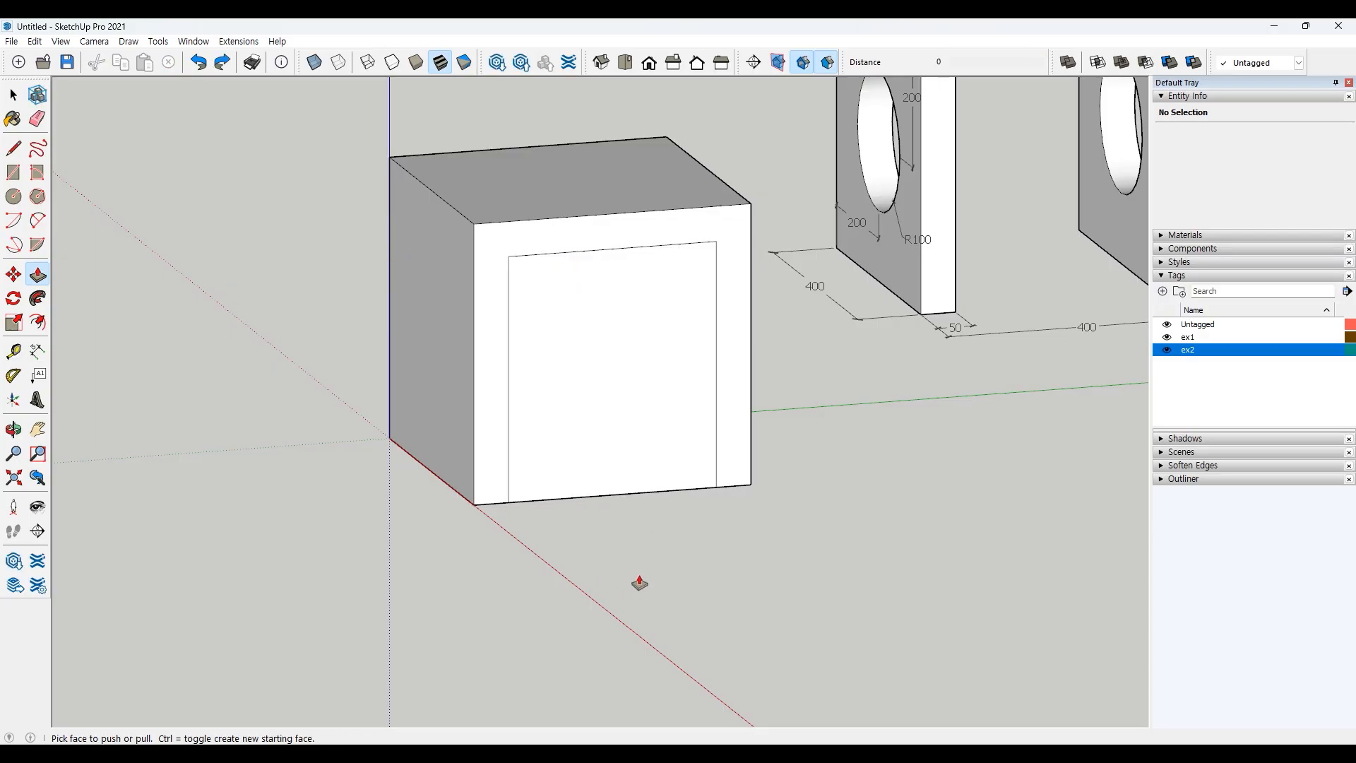
Step: Push the rectangle face 400 through the block to cut the rectangular opening
middle_click_drag(639, 581, 696, 606)
left_click(683, 535)
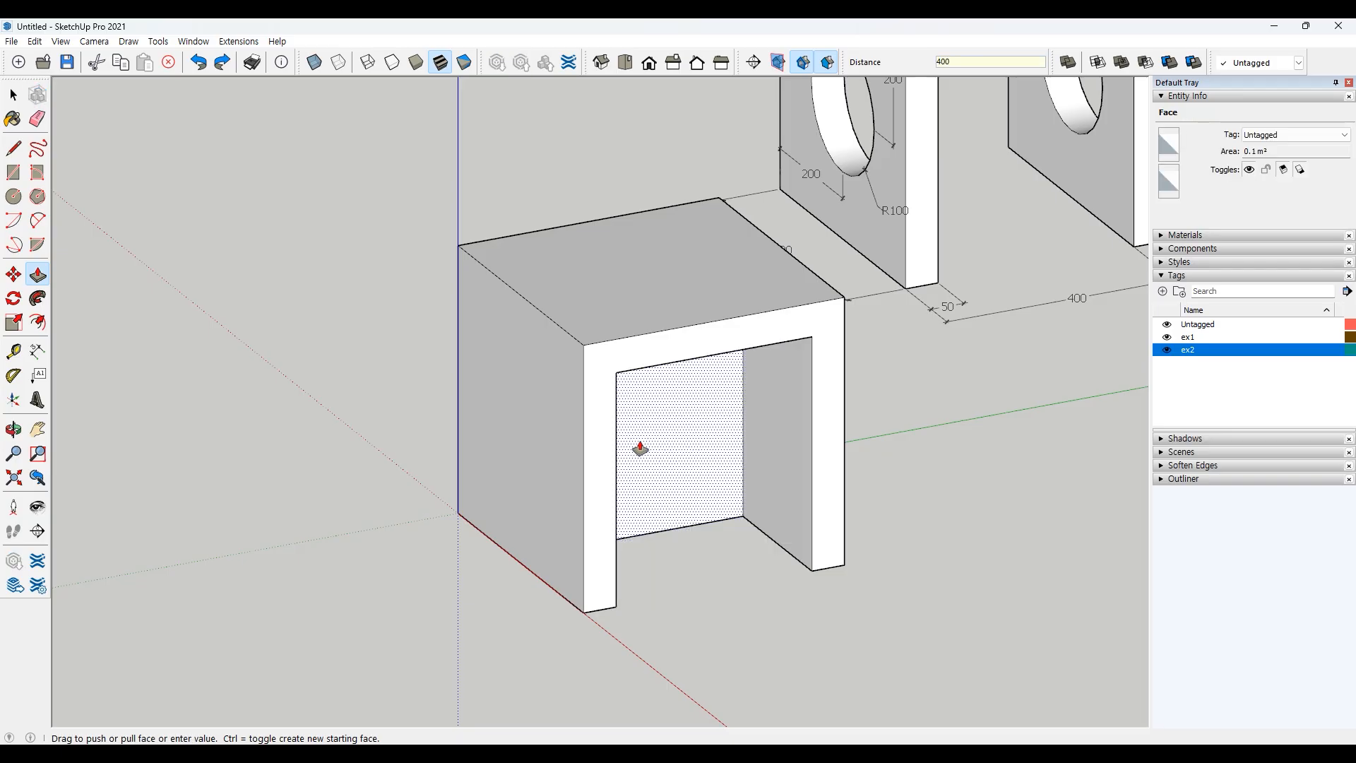
type("400")
key("Return")
key("space")
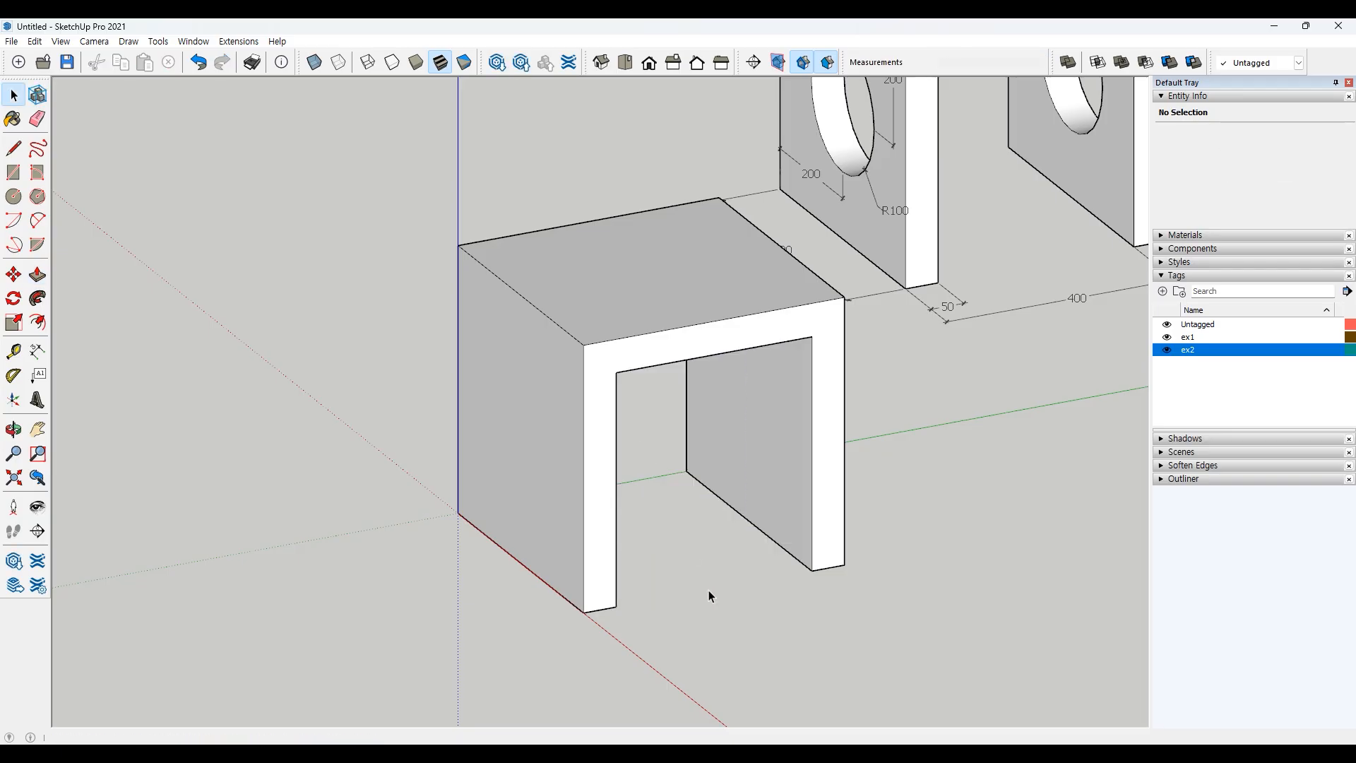
scroll(689, 586, "down", 3)
middle_click_drag(841, 558, 856, 631, "shift")
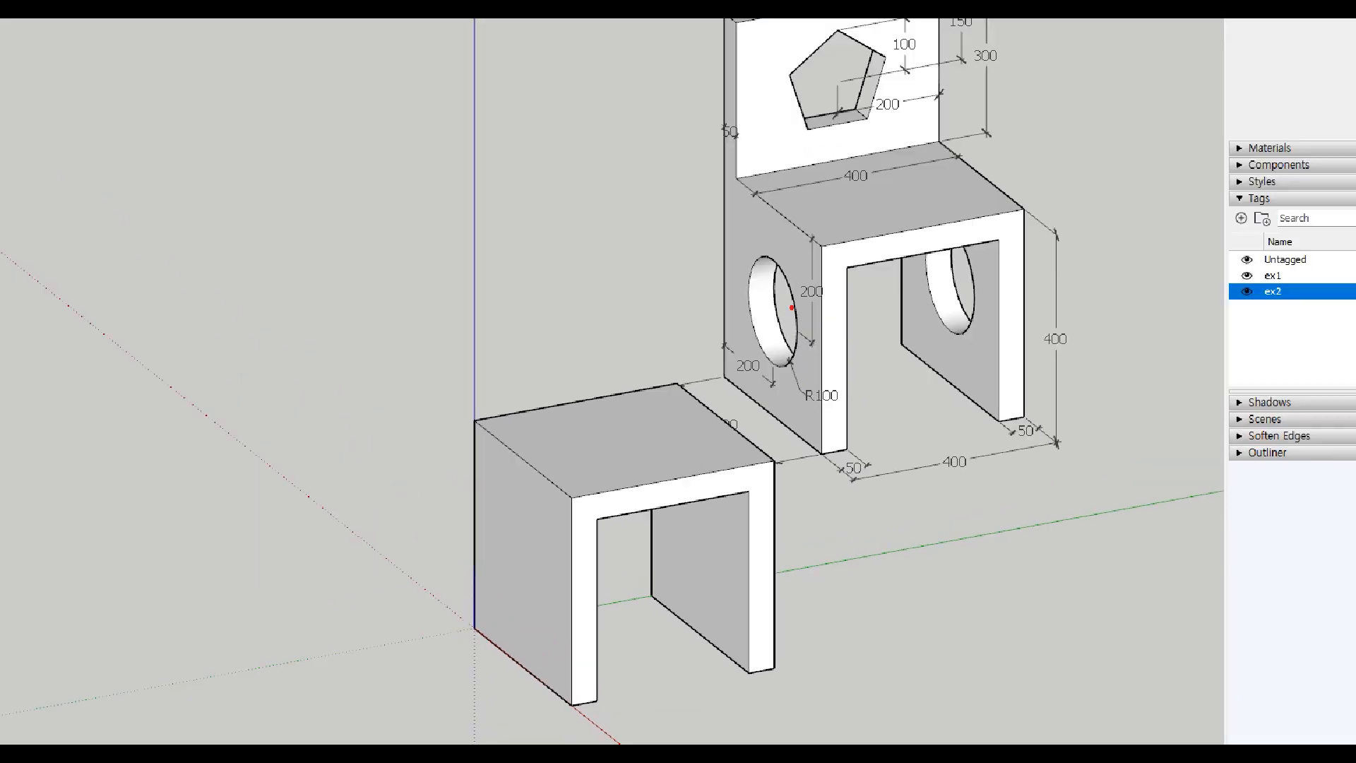
left_click_drag(759, 351, 779, 278)
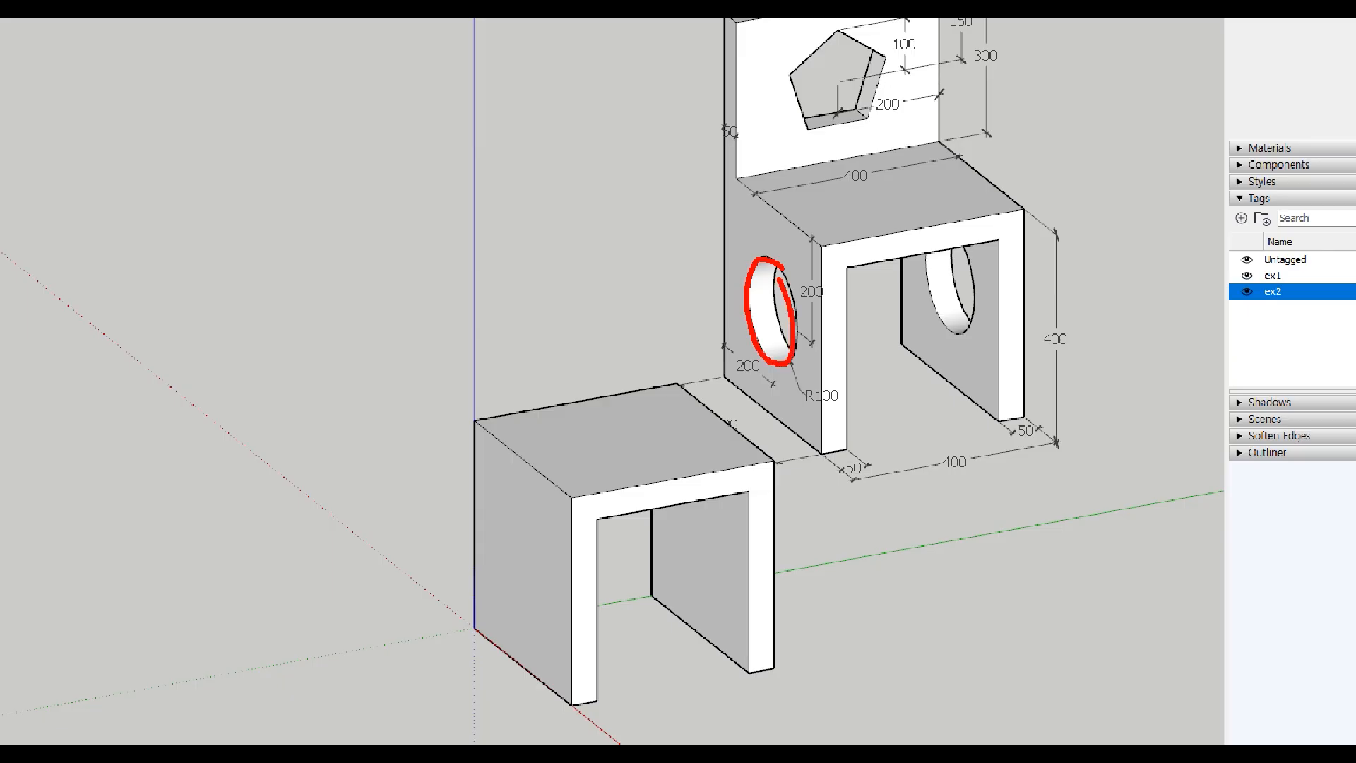
left_click_drag(810, 384, 839, 380)
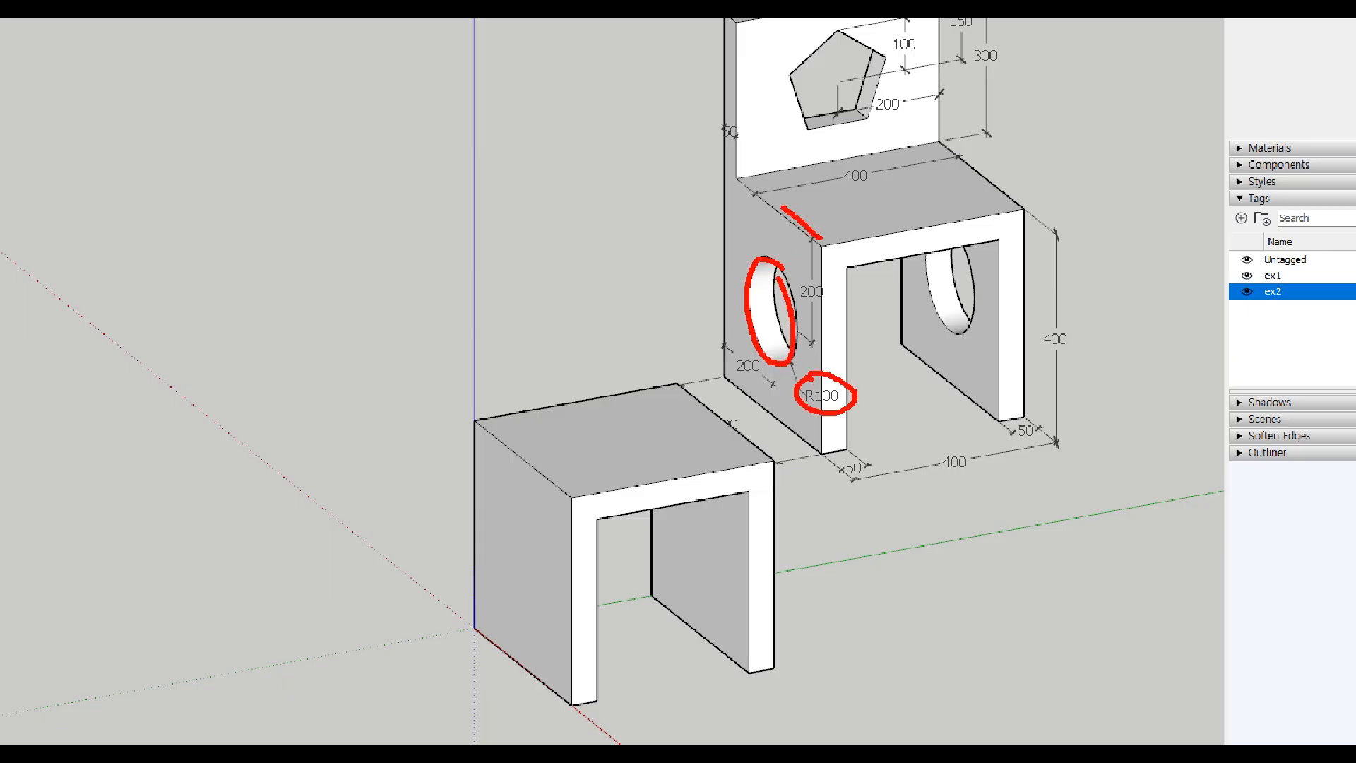
mouse_move(782, 208)
left_mouse_down()
mouse_move(713, 233)
mouse_move(781, 427)
mouse_move(825, 257)
mouse_move(818, 300)
left_mouse_up()
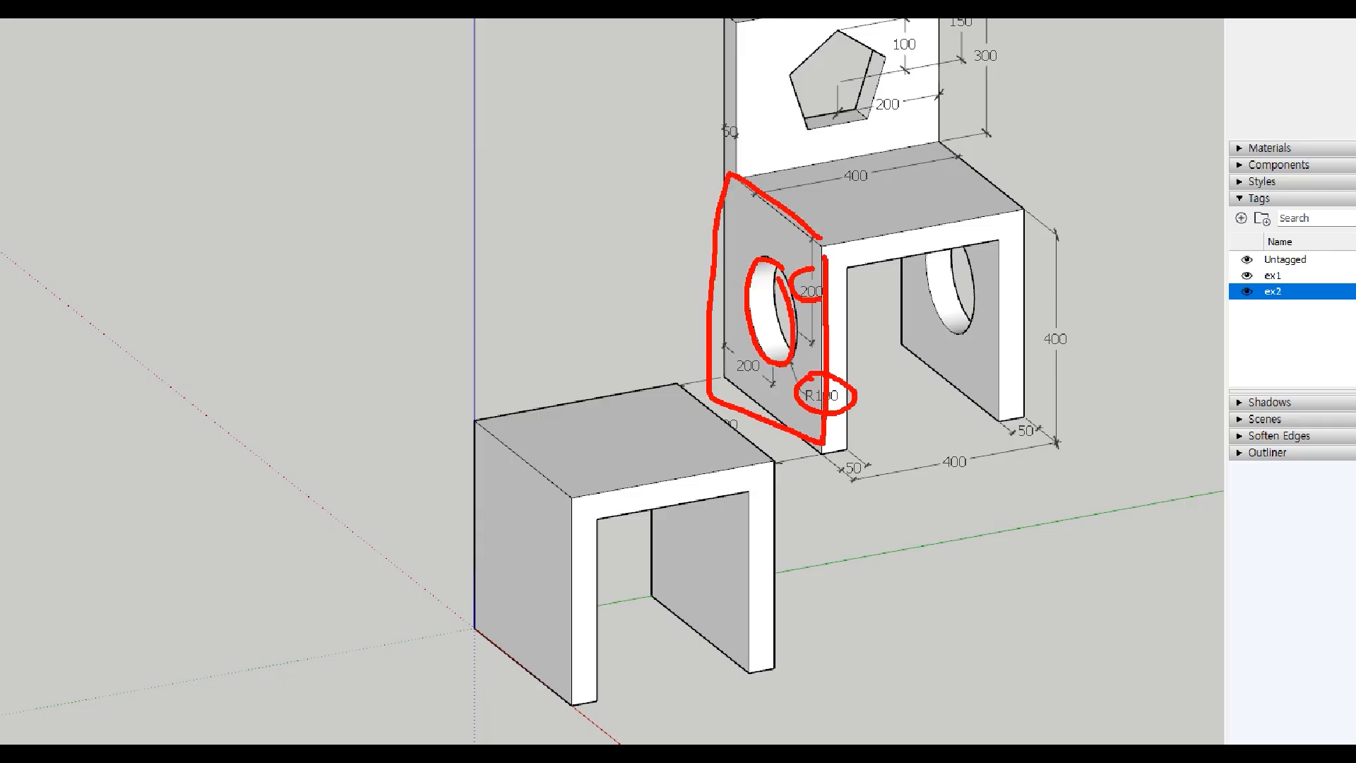
left_click_drag(767, 388, 761, 357)
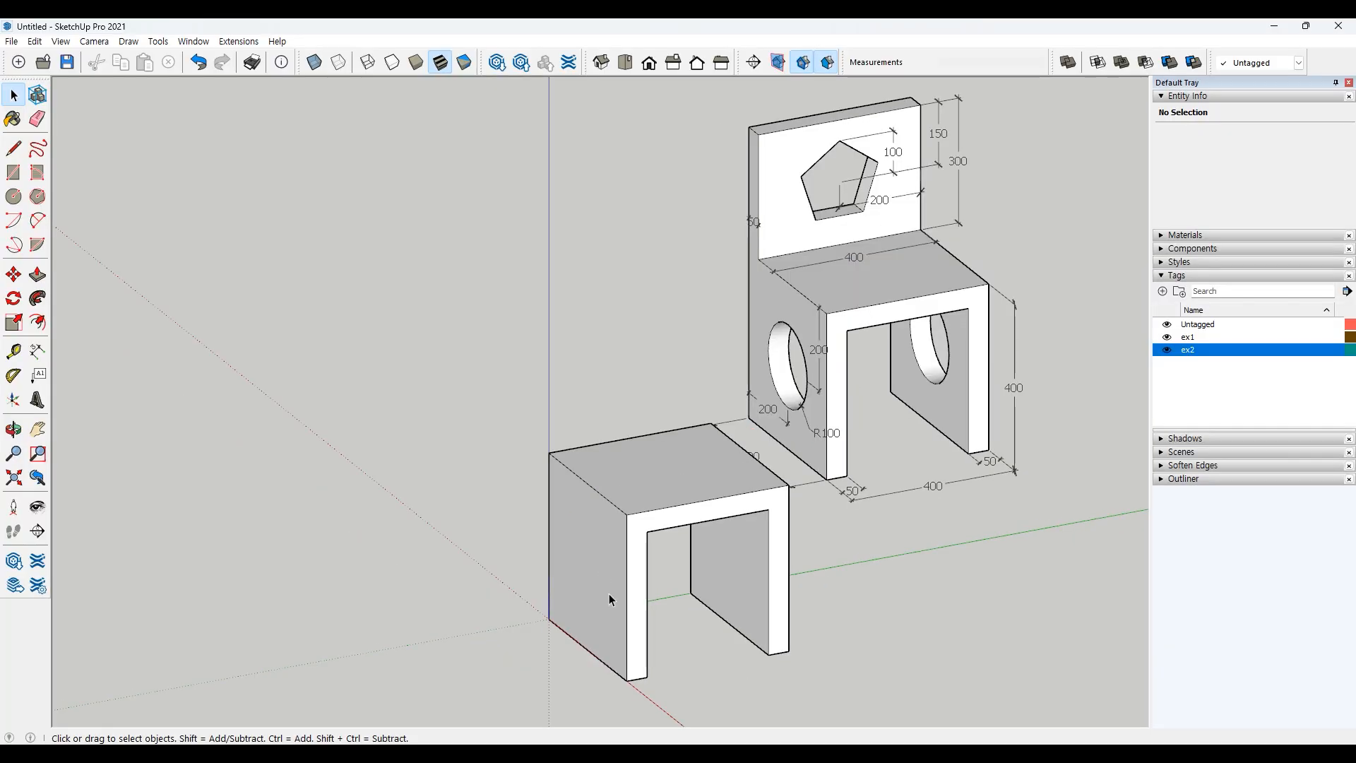
mouse_move(615, 595)
middle_mouse_down()
mouse_move(675, 624)
mouse_move(739, 627)
mouse_move(657, 581)
mouse_move(701, 564)
middle_mouse_up()
Step: Draw a circle of radius 100 centered on the block's side face, aligned to the midpoints of its edges
scroll(701, 564, "up", 1)
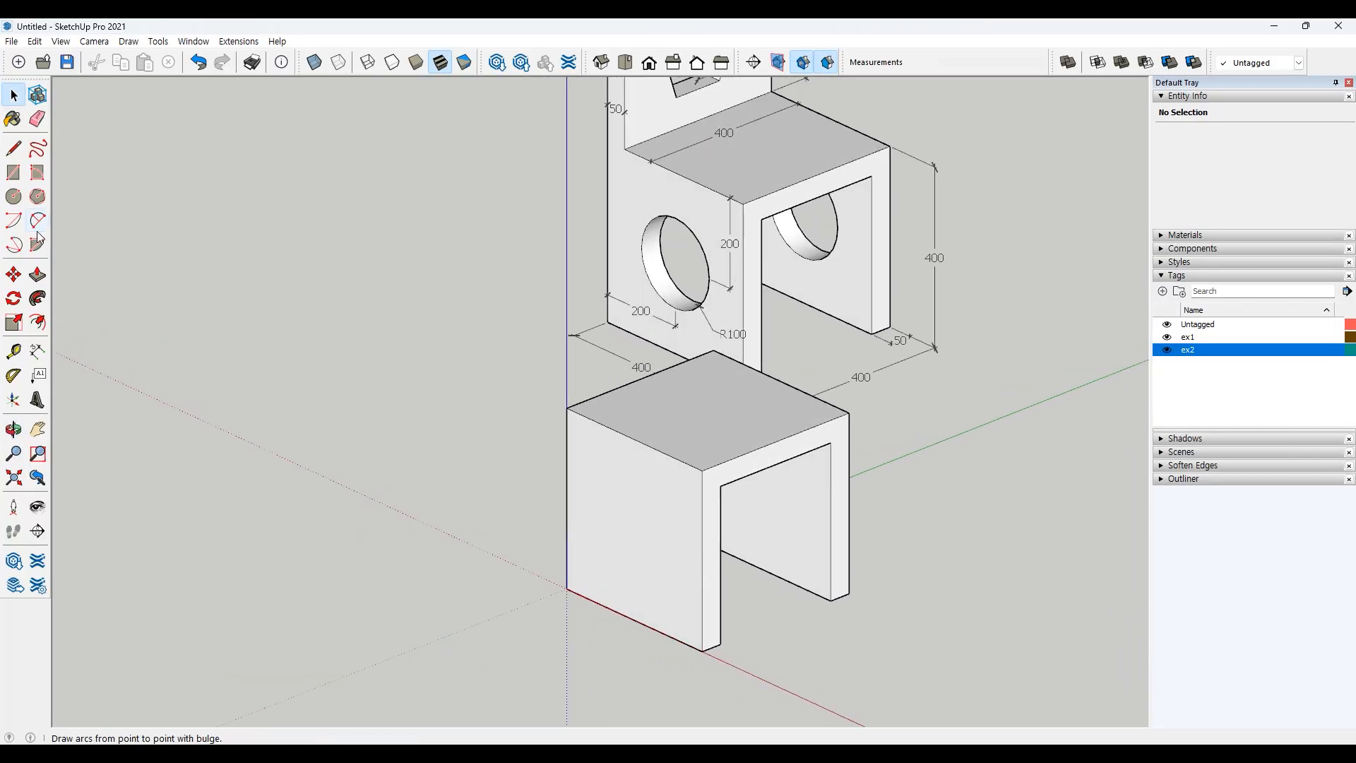
left_click(17, 197)
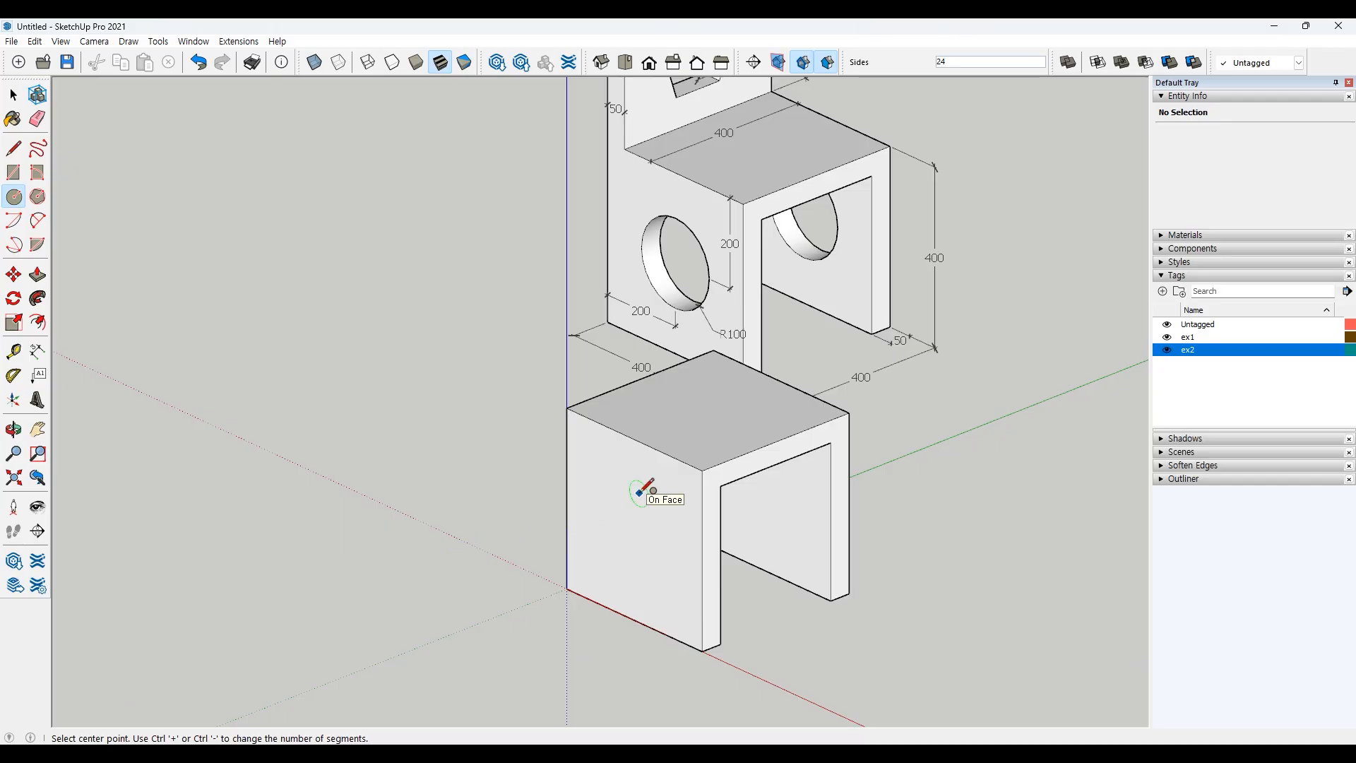
scroll(641, 495, "up", 3)
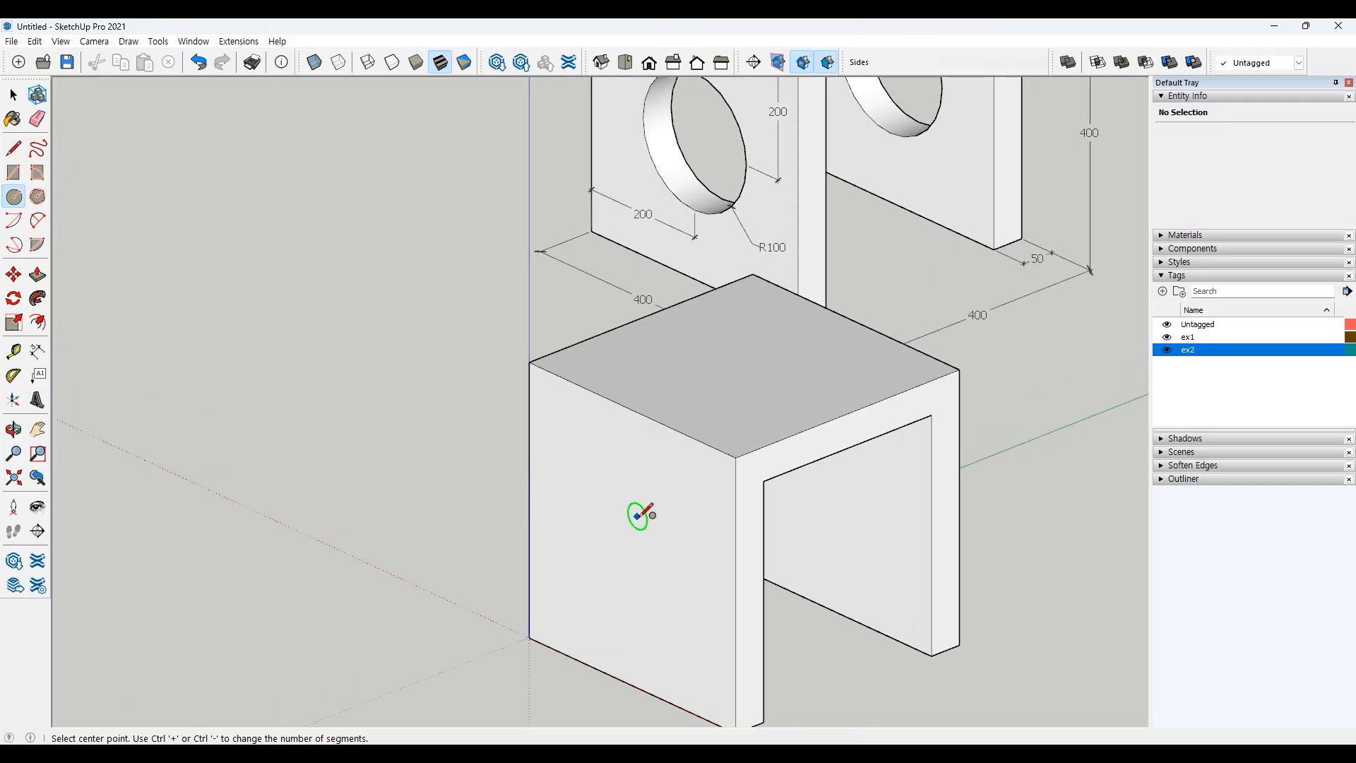
middle_click_drag(639, 541, 617, 468, "shift")
scroll(616, 469, "up", 1)
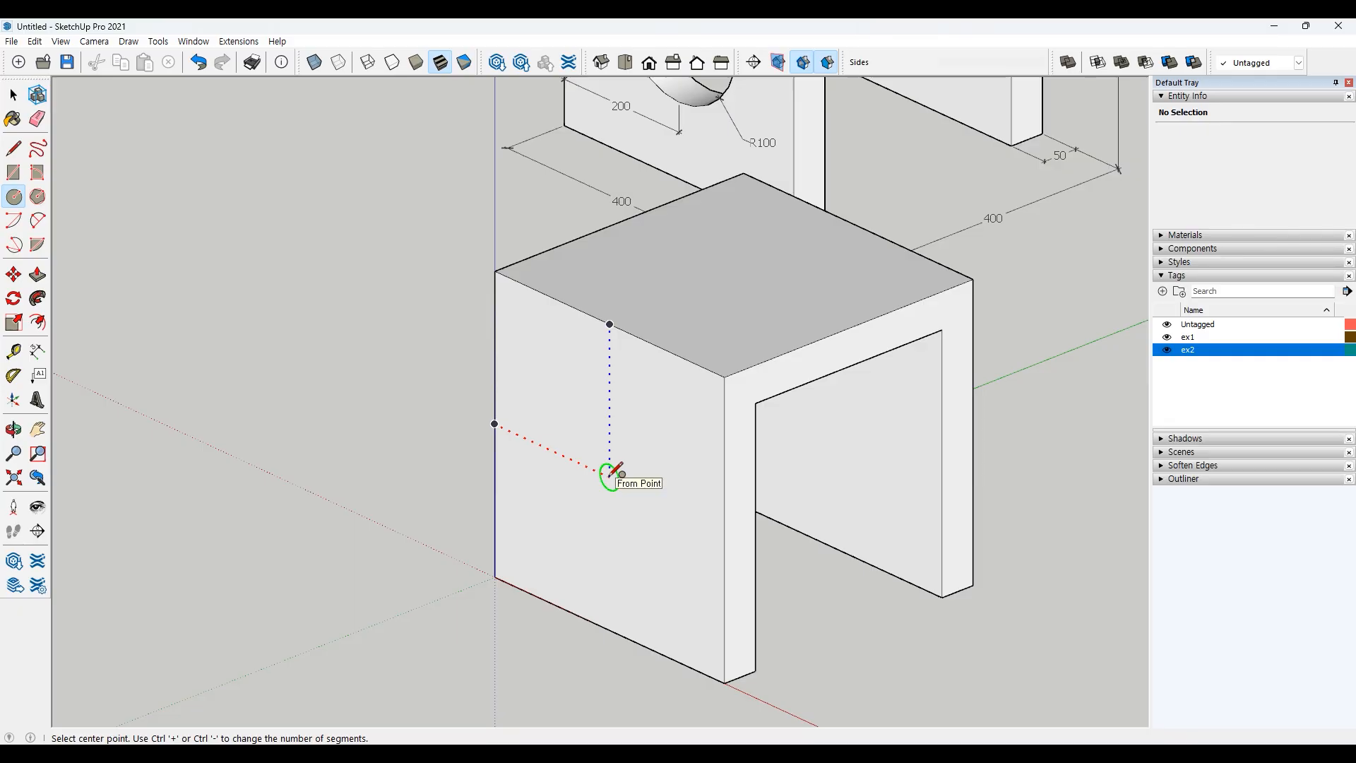
left_click(610, 473)
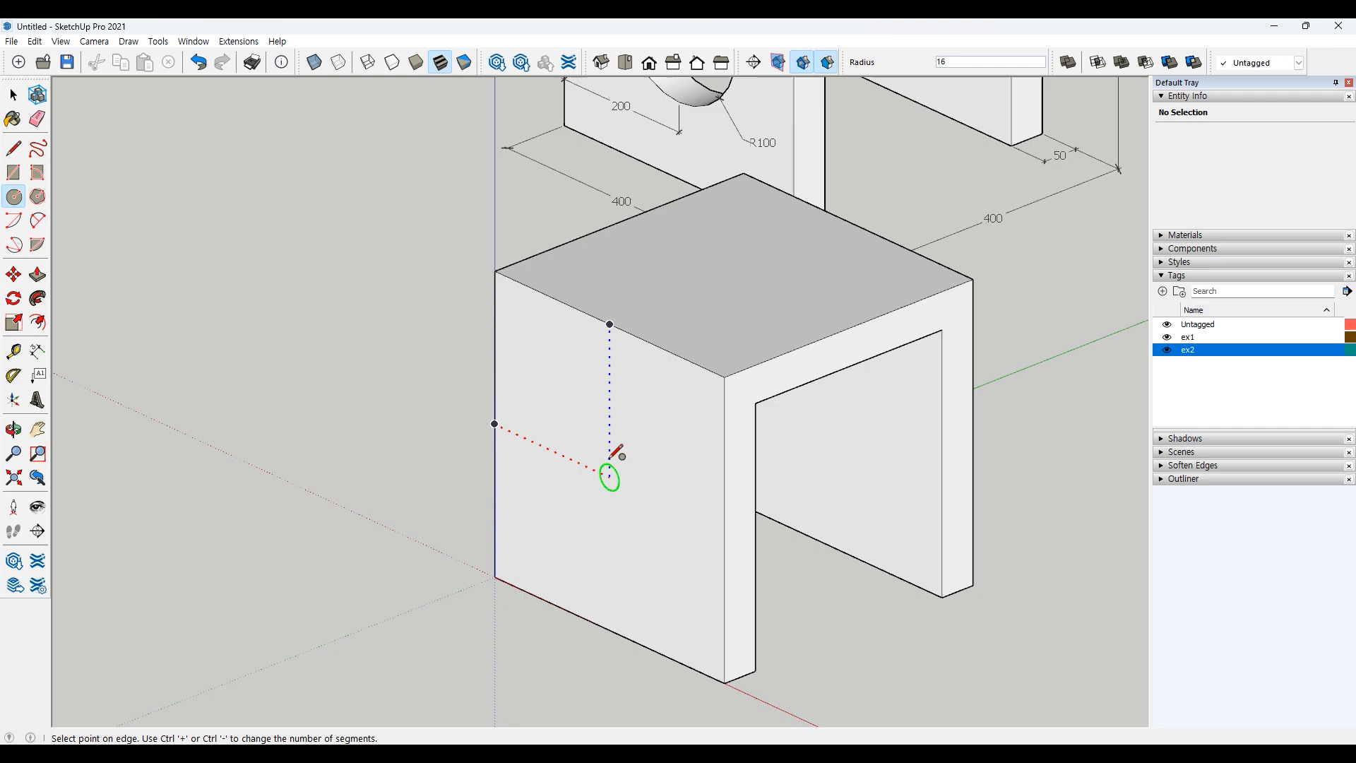
left_click(612, 390)
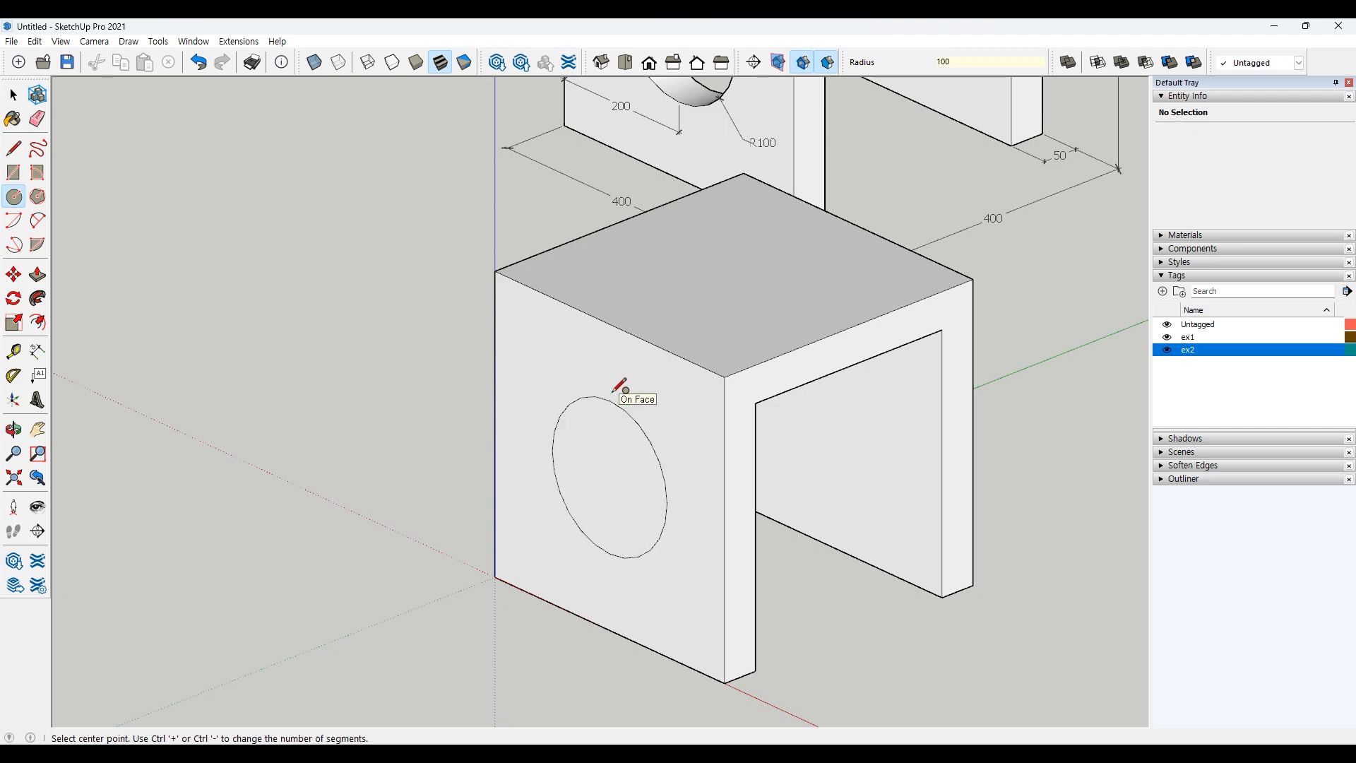
key("space")
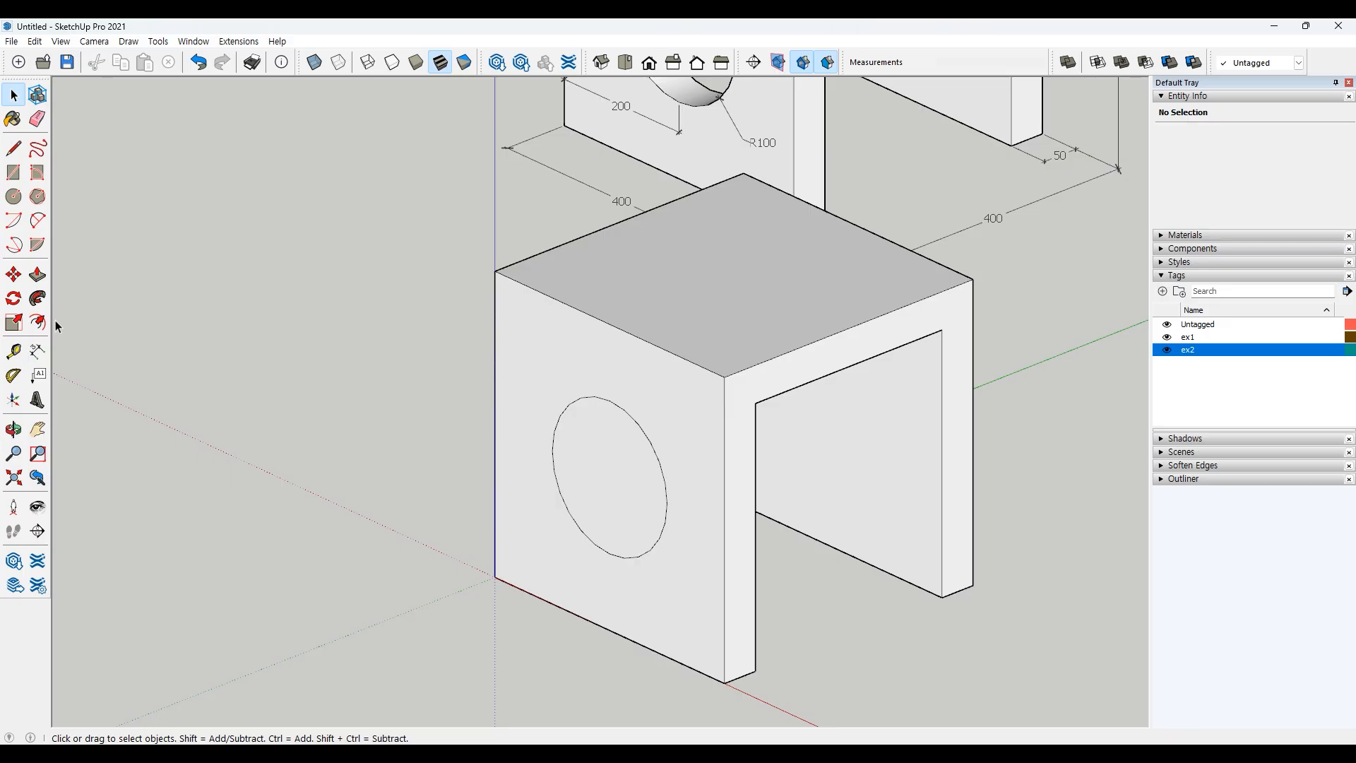
Step: Push the circle face 50 through the side wall to cut the round hole
left_click(38, 274)
left_click(591, 486)
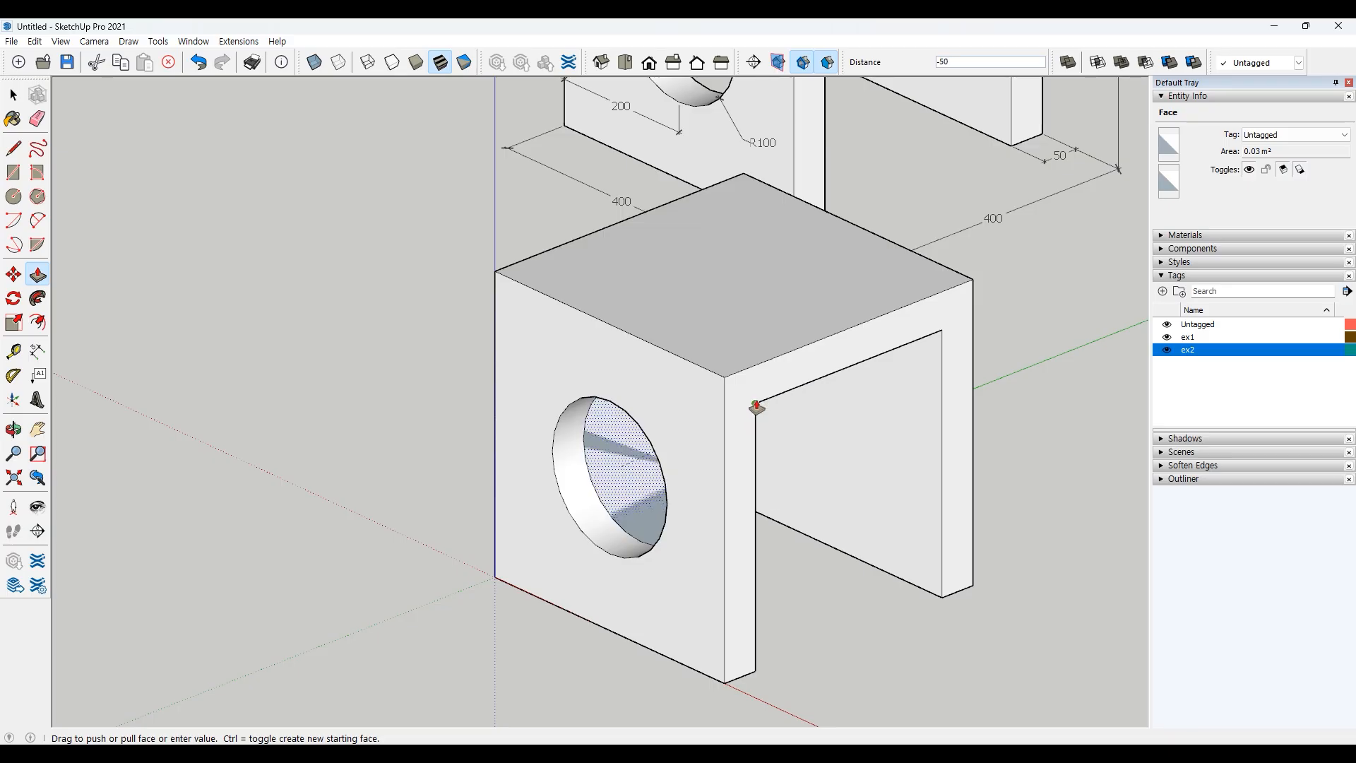
left_click(629, 500)
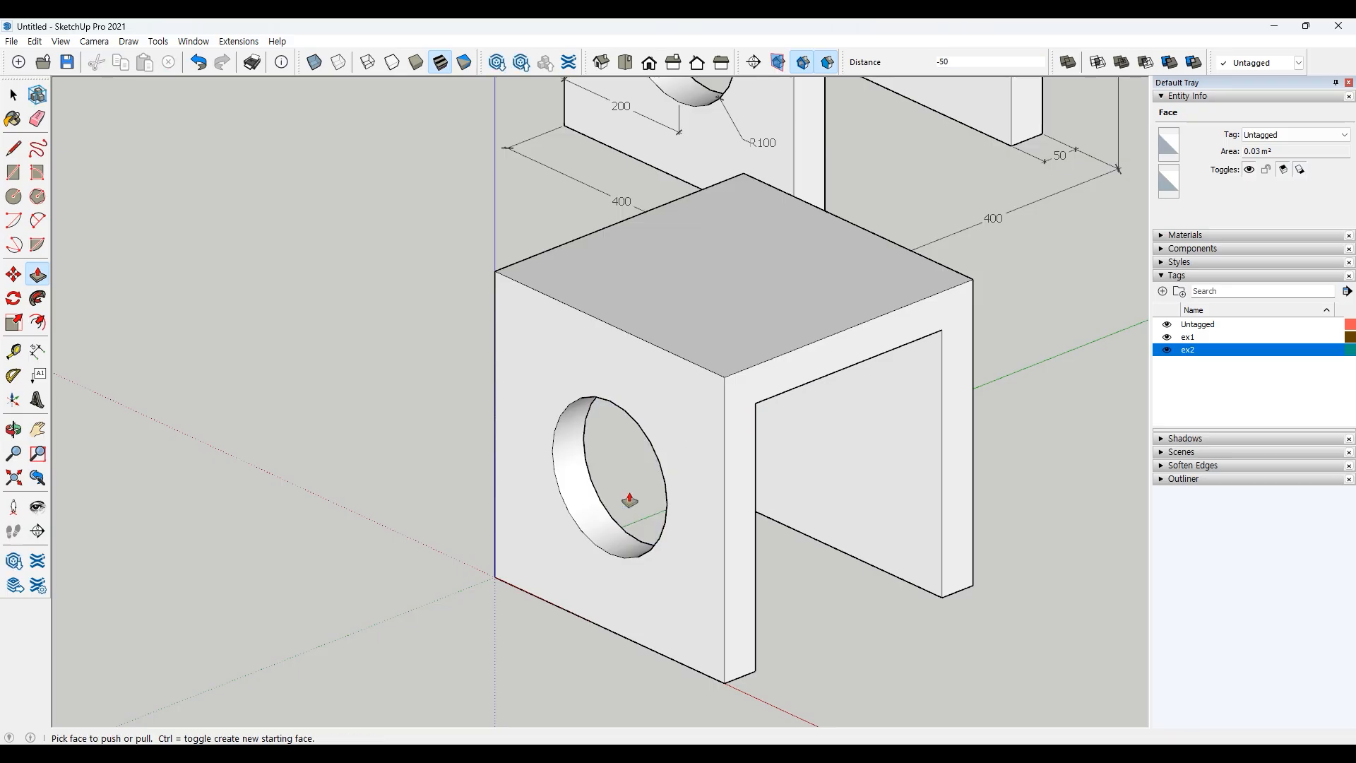
key("space")
Step: Draw a circle of radius 100 centered on the opposite side face of the block
middle_click_drag(841, 617, 602, 597)
left_click(13, 197)
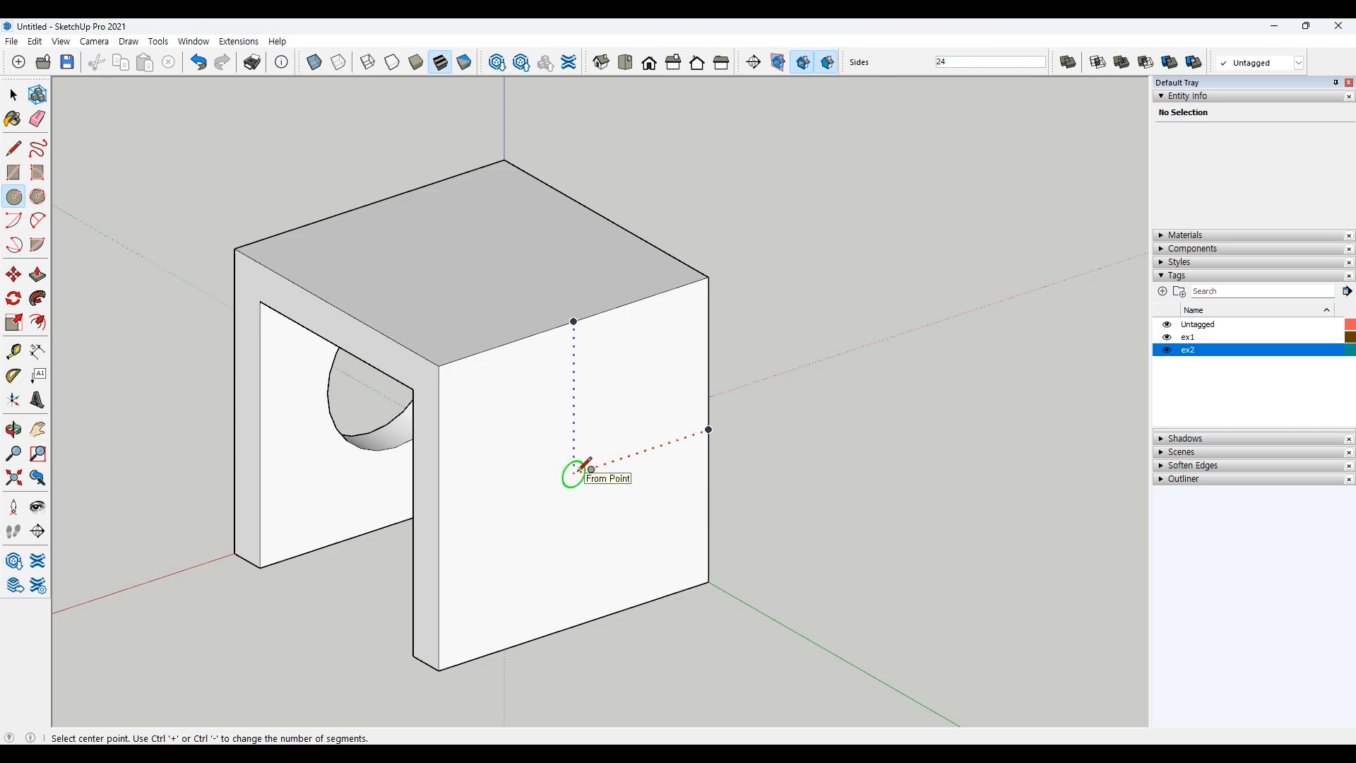
left_click(573, 472)
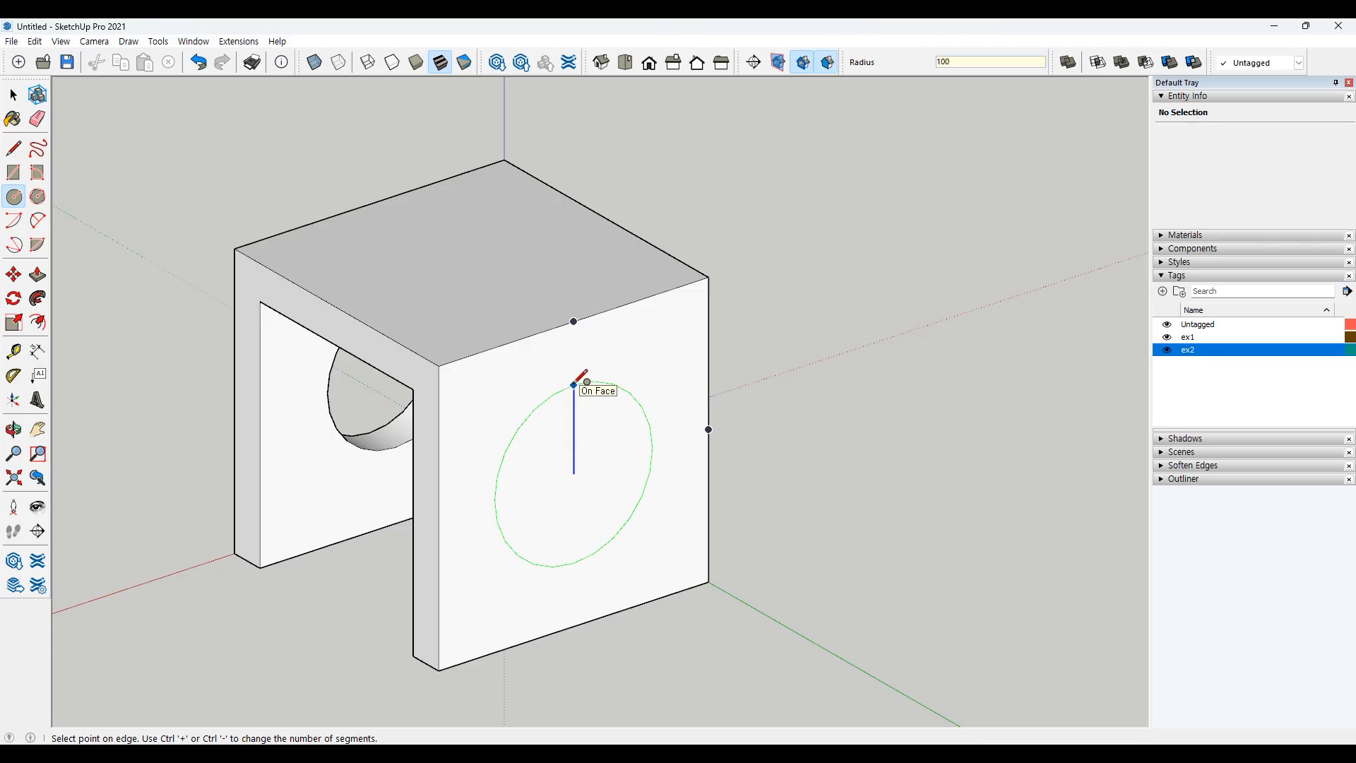
key("Return")
key("space")
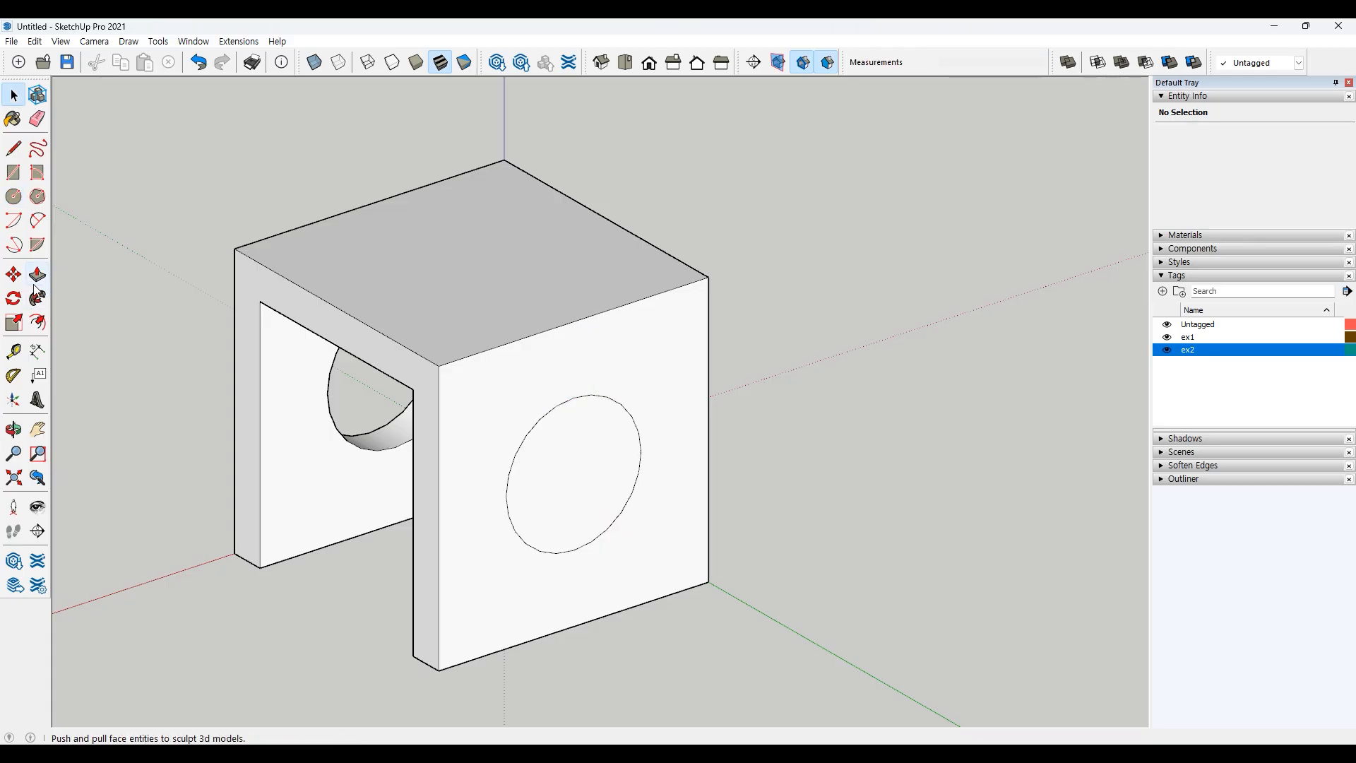
Step: Push the second circle face through the wall to cut the matching round hole
left_click(38, 274)
mouse_move(559, 470)
left_mouse_down()
mouse_move(557, 444)
mouse_move(540, 486)
left_mouse_up()
key("space")
scroll(546, 486, "down", 2)
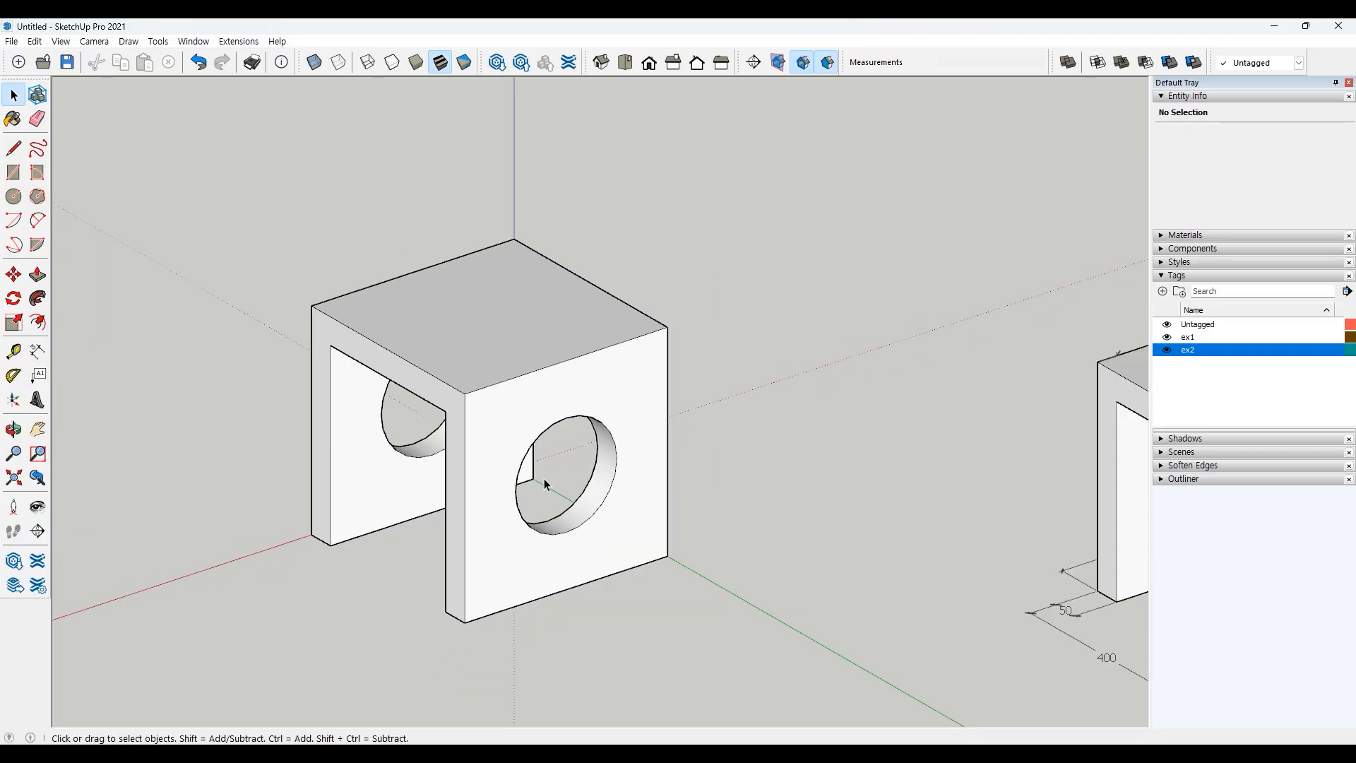
scroll(545, 486, "down", 3)
middle_click_drag(545, 486, 851, 551)
scroll(840, 432, "up", 1)
key("space")
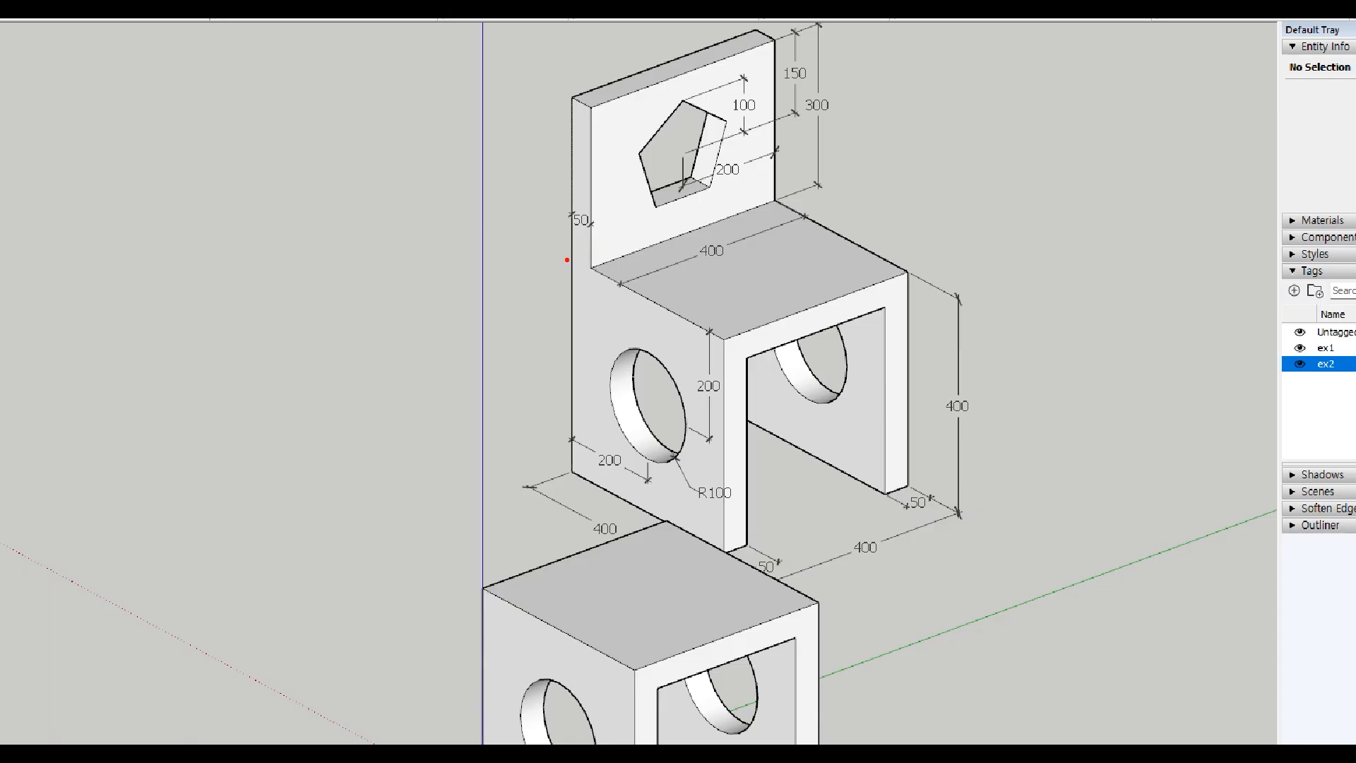
mouse_move(632, 252)
left_mouse_down()
mouse_move(774, 200)
mouse_move(569, 257)
left_mouse_up()
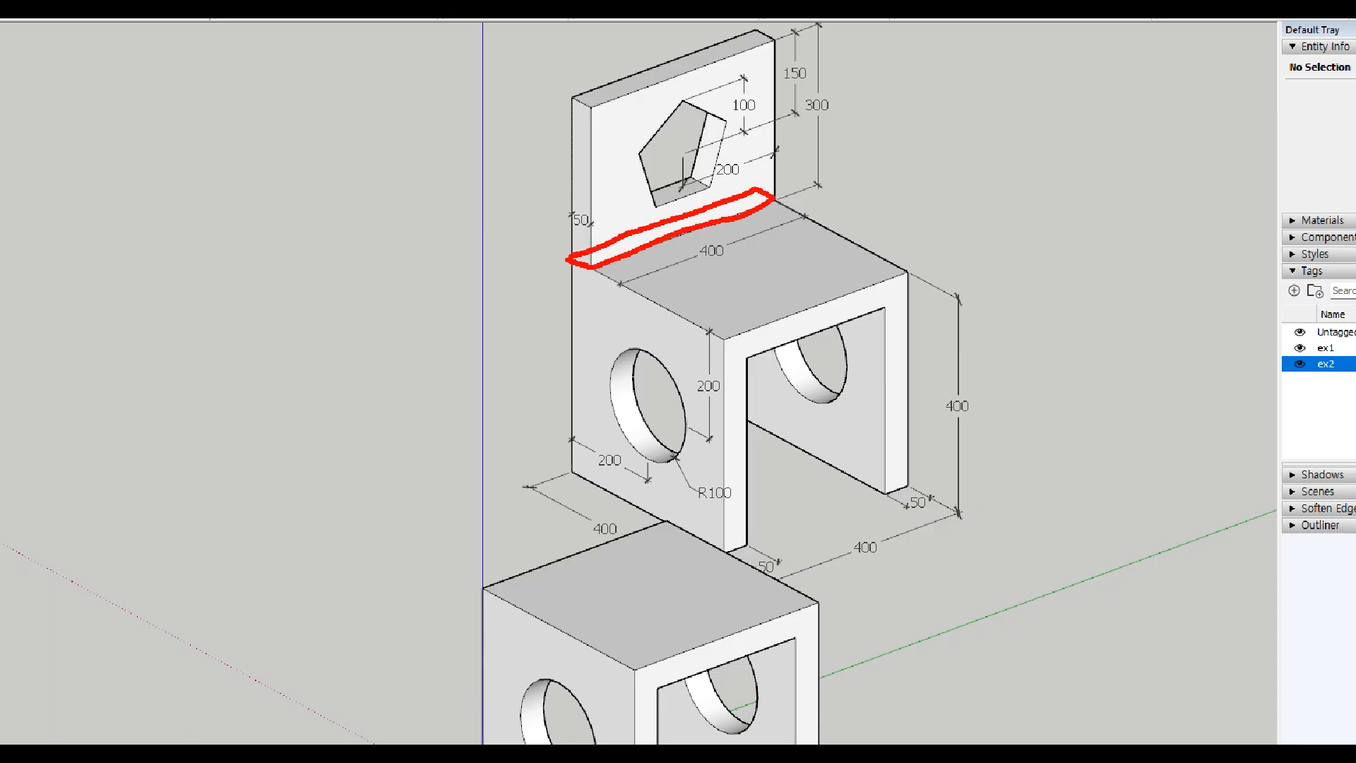
left_click_drag(785, 148, 767, 86)
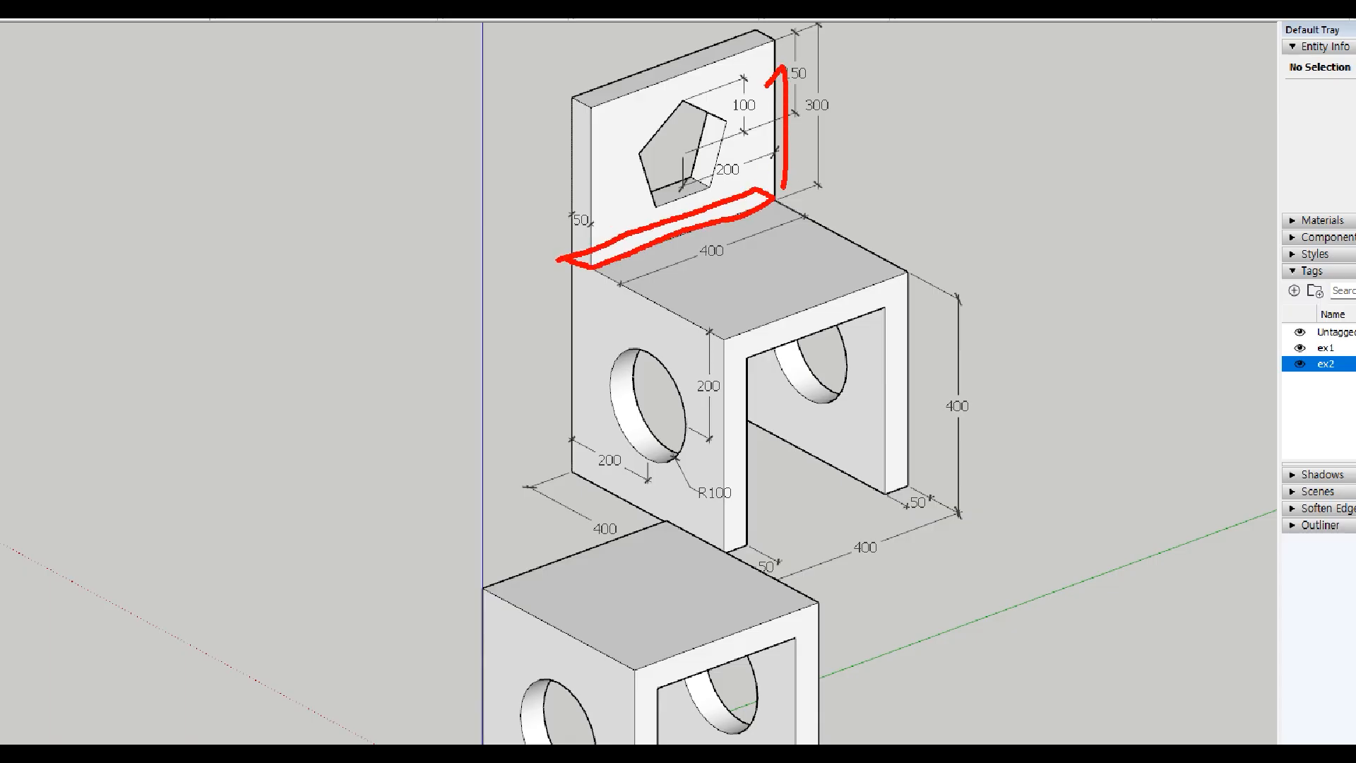
left_click_drag(845, 108, 831, 129)
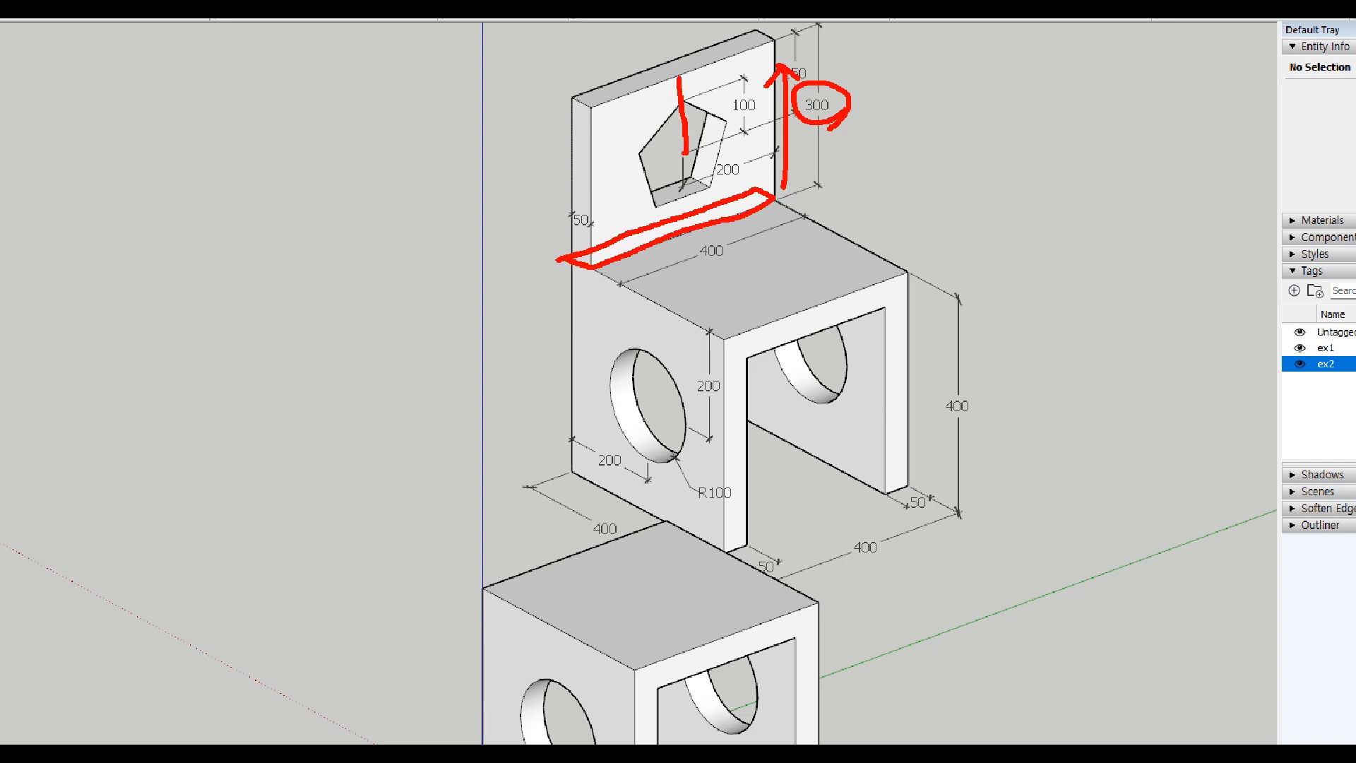
left_click_drag(577, 185, 685, 150)
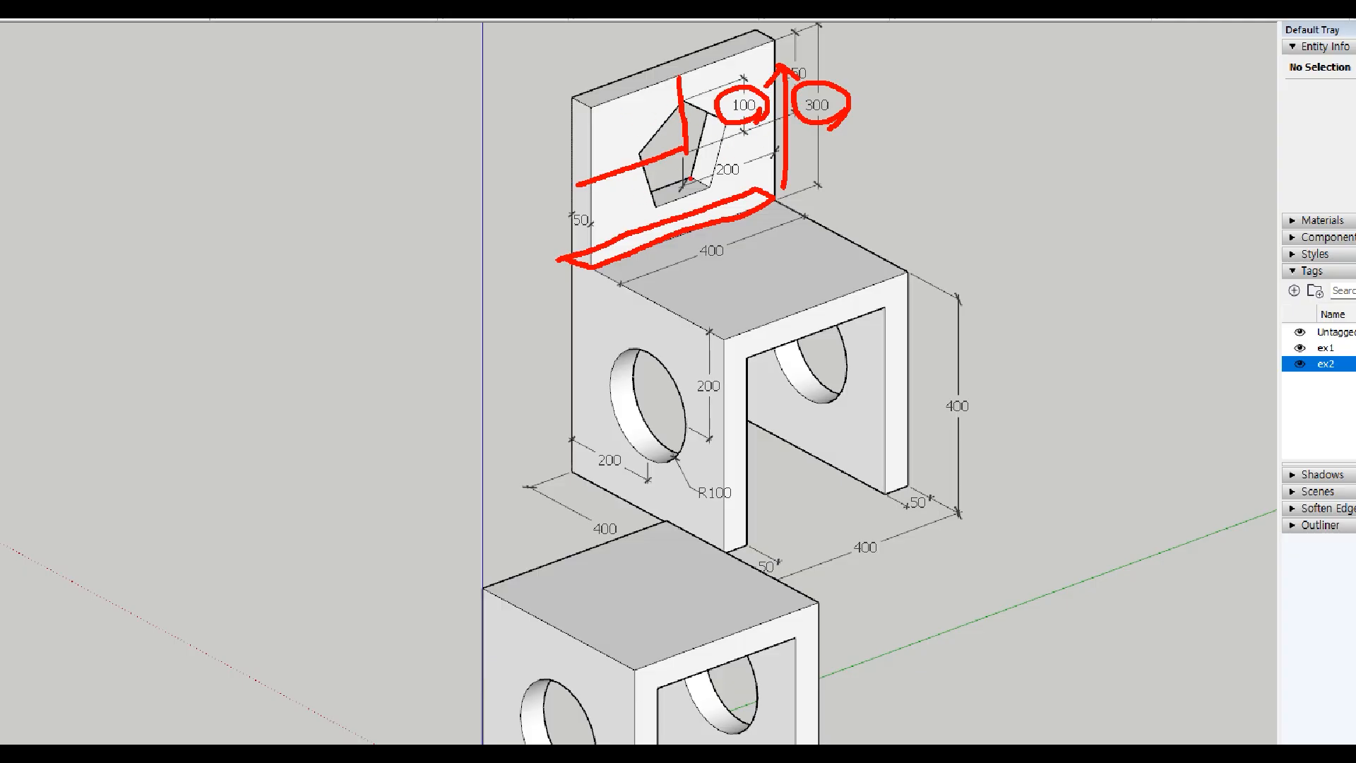
key("Escape")
Step: Draw a 50 by 400 rectangle along the back edge of the block's top face
scroll(632, 369, "down", 3)
scroll(583, 488, "up", 5)
mouse_move(583, 490)
middle_mouse_down()
mouse_move(583, 501)
mouse_move(587, 434)
middle_mouse_up()
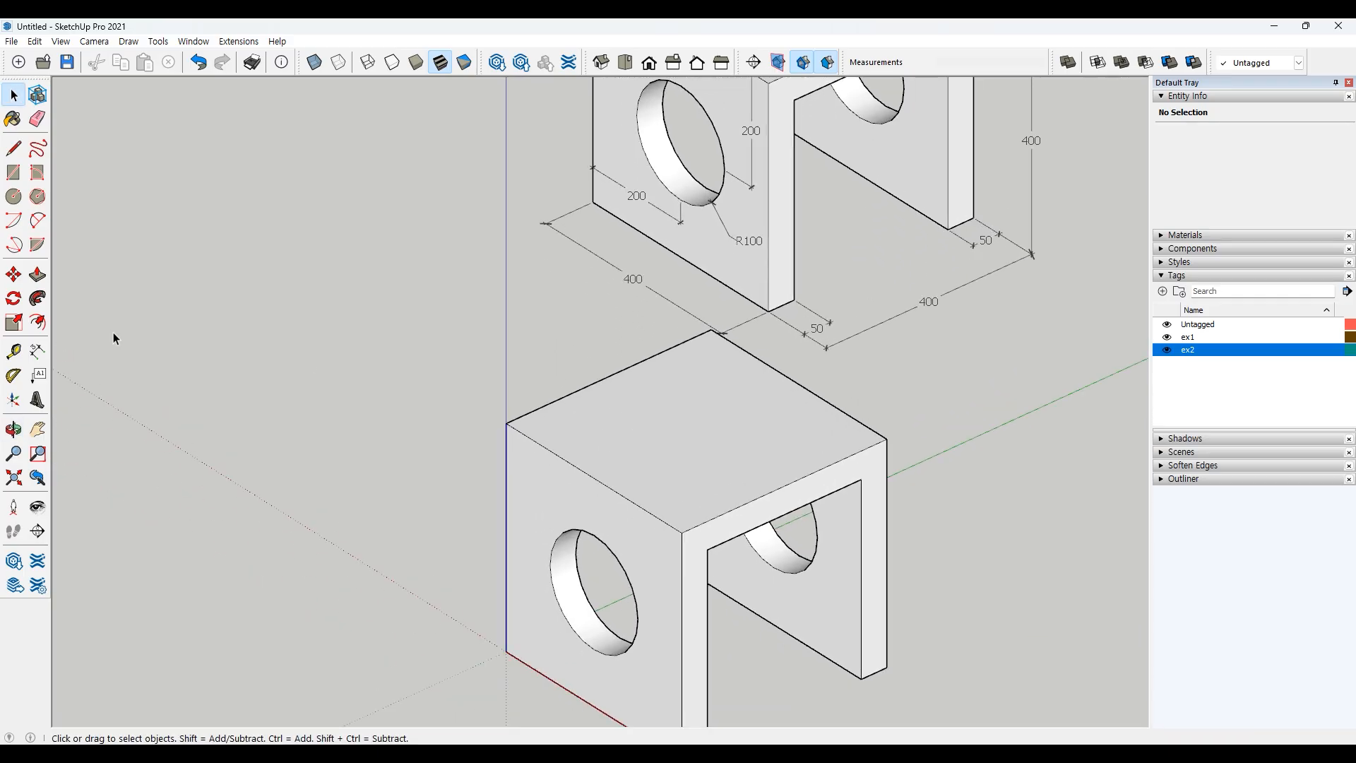
left_click(13, 173)
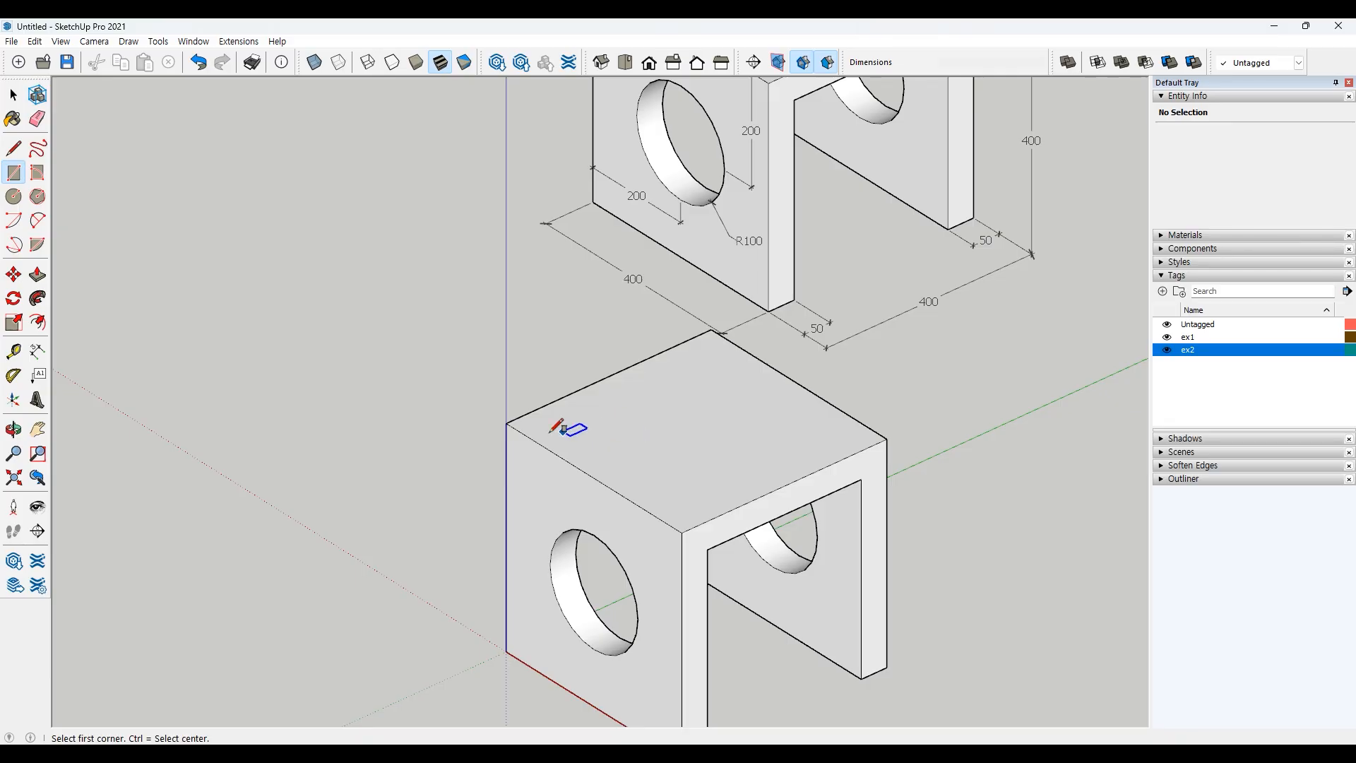
left_click(505, 423)
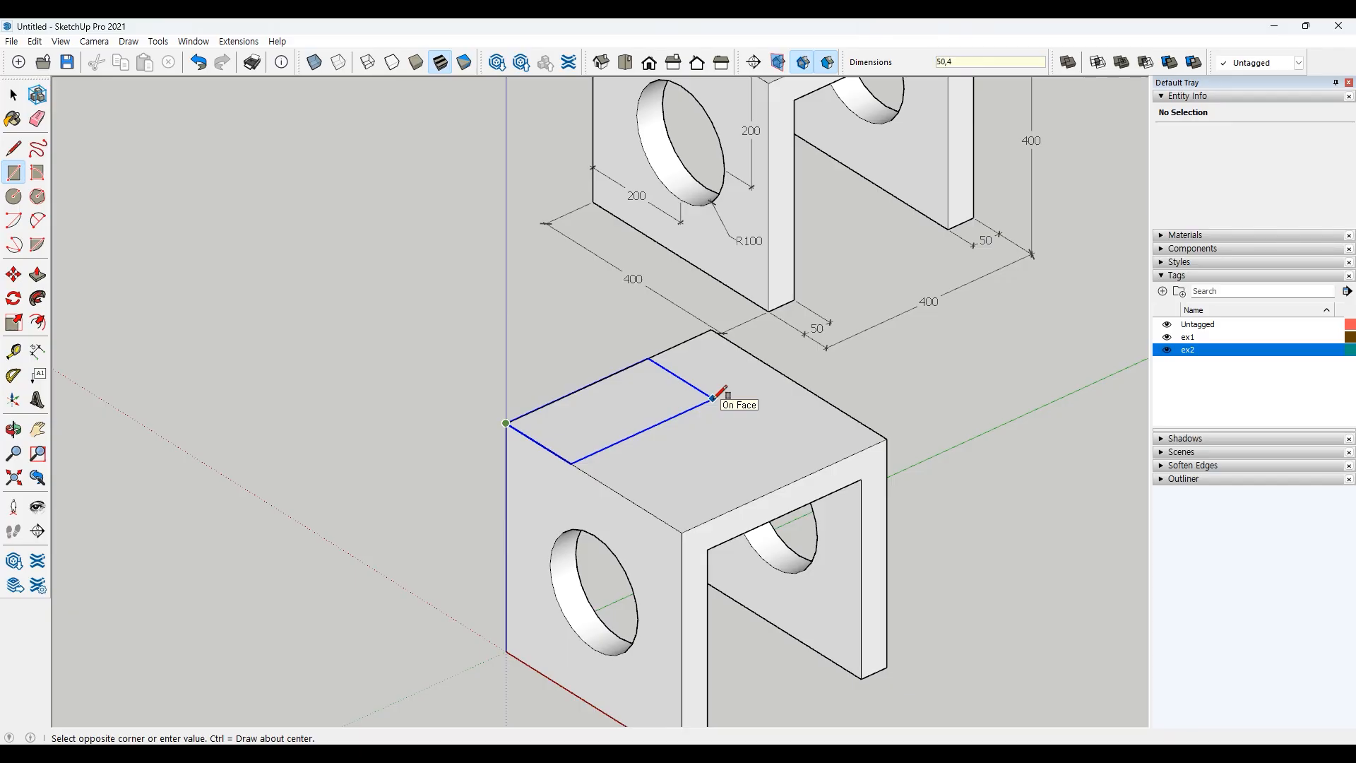
key("Return")
key("space")
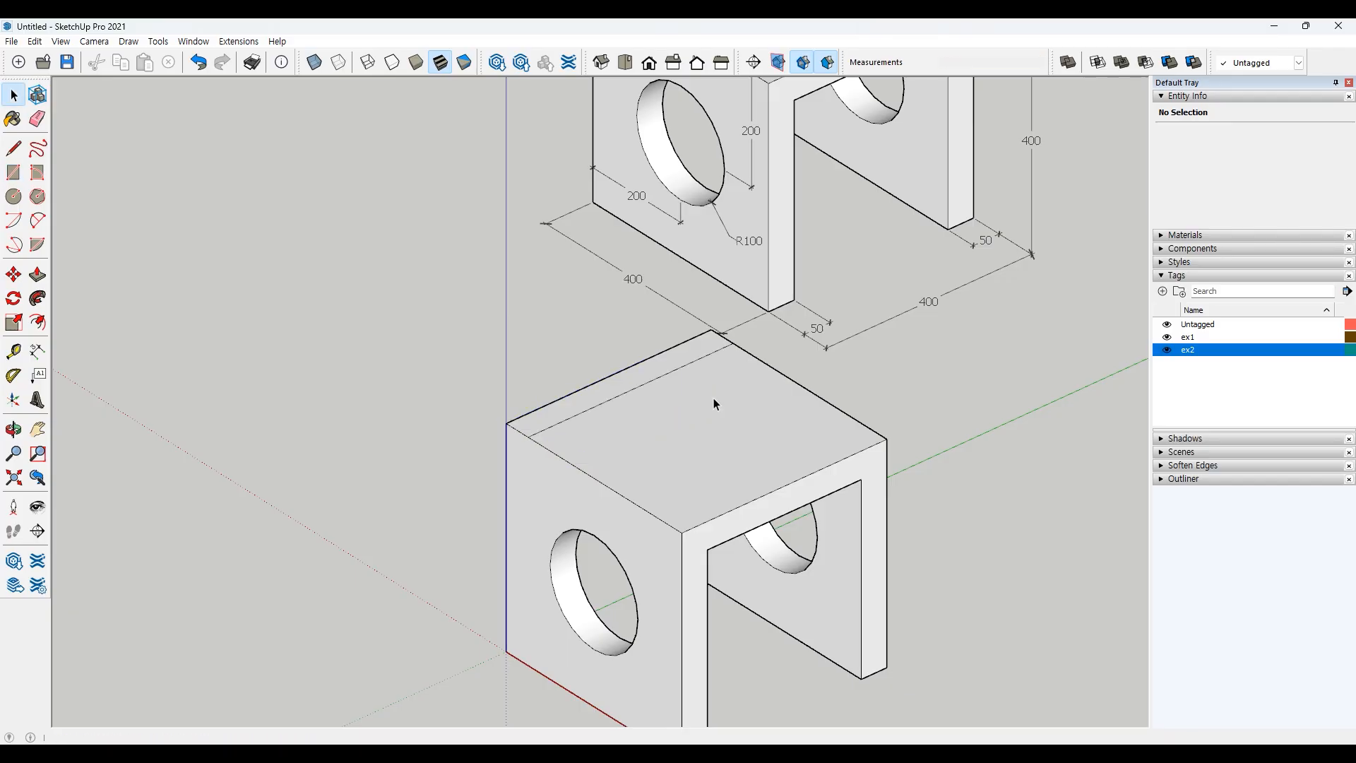
Step: Pull the narrow rectangle up 300 to form the backrest
middle_click_drag(653, 347, 725, 433, "shift")
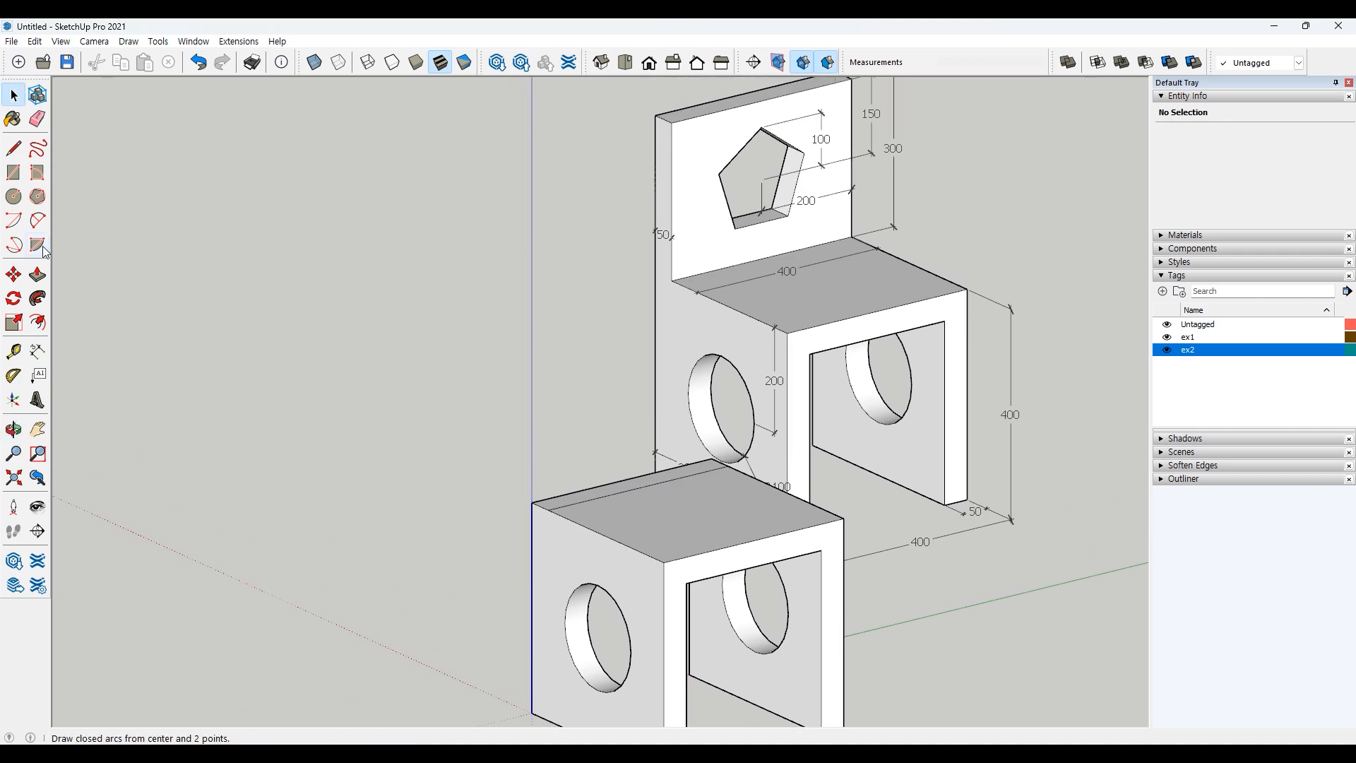
left_click(38, 274)
left_click(624, 489)
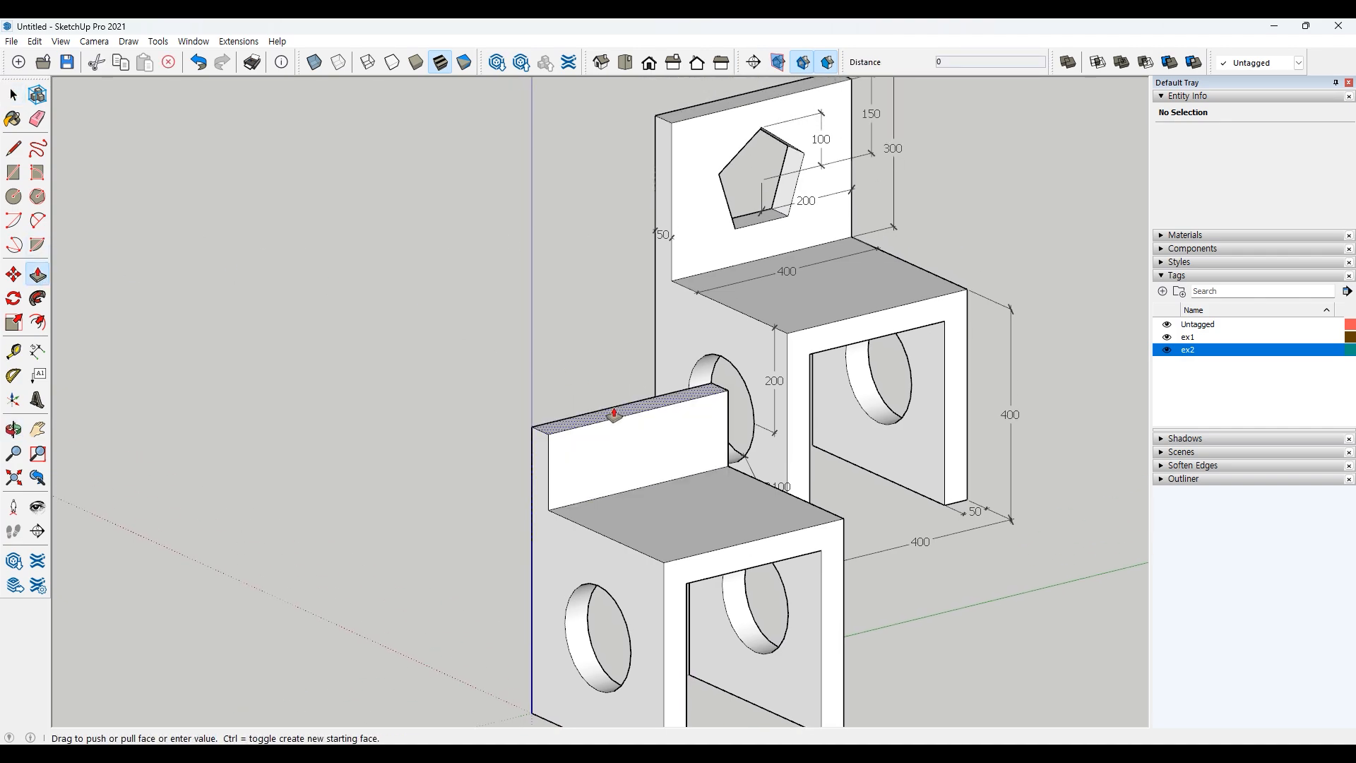
type("300")
key("Return")
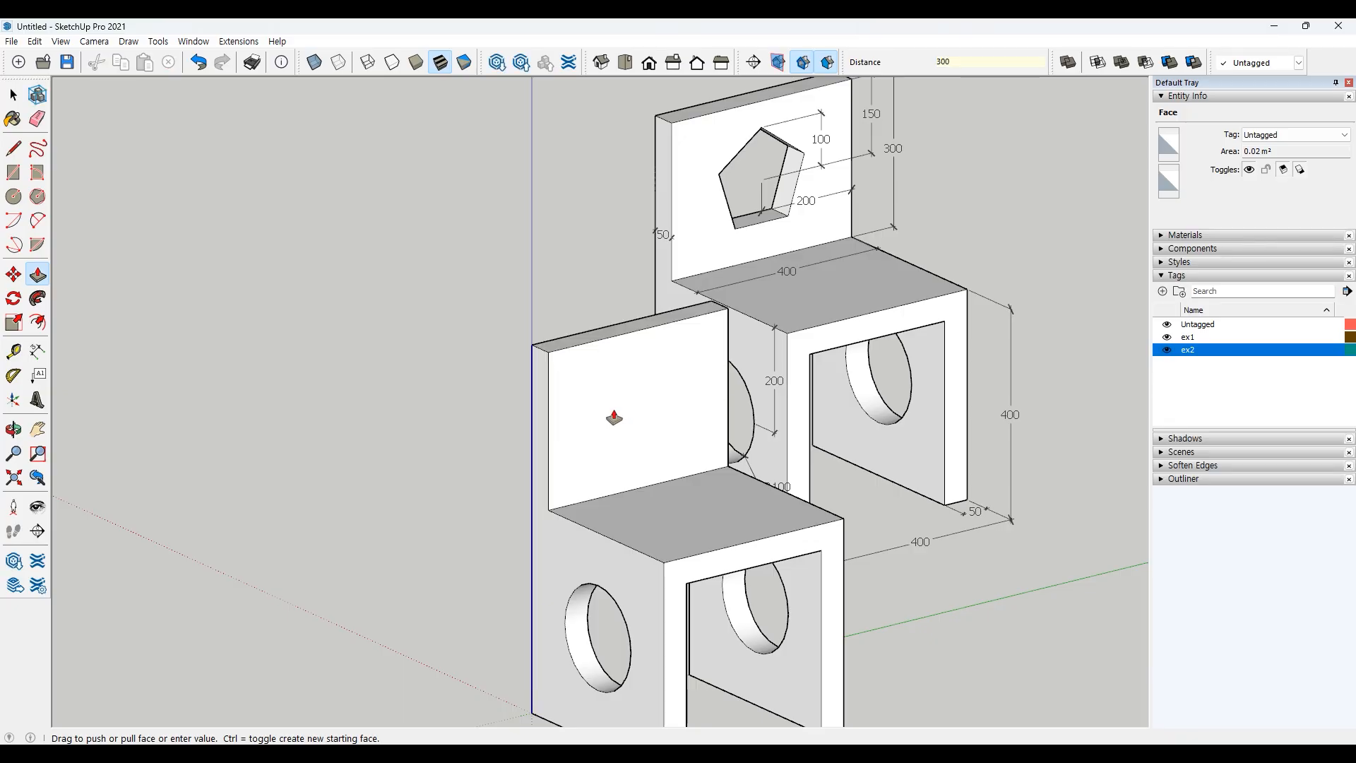
key("space")
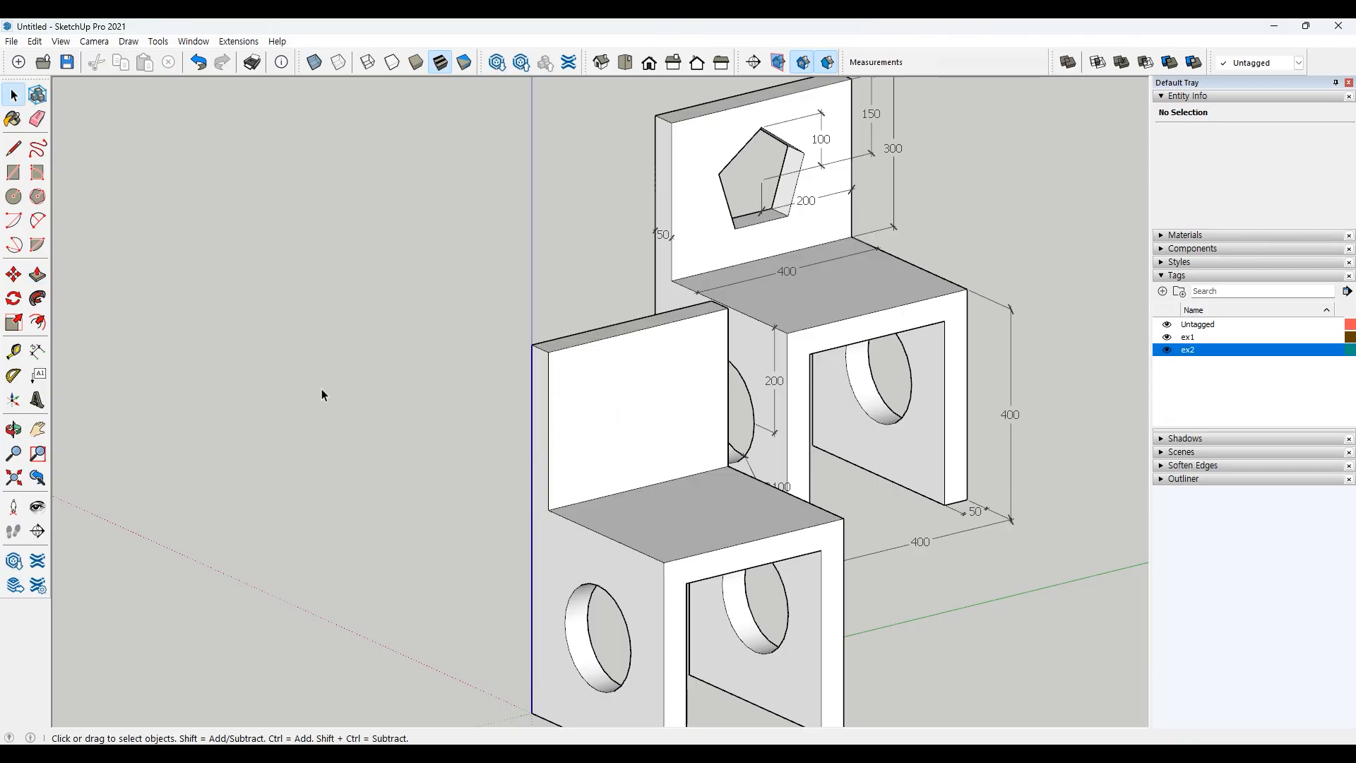
Step: Draw a five-sided polygon with inscribed radius 100 centered on the backrest face
left_click(38, 197)
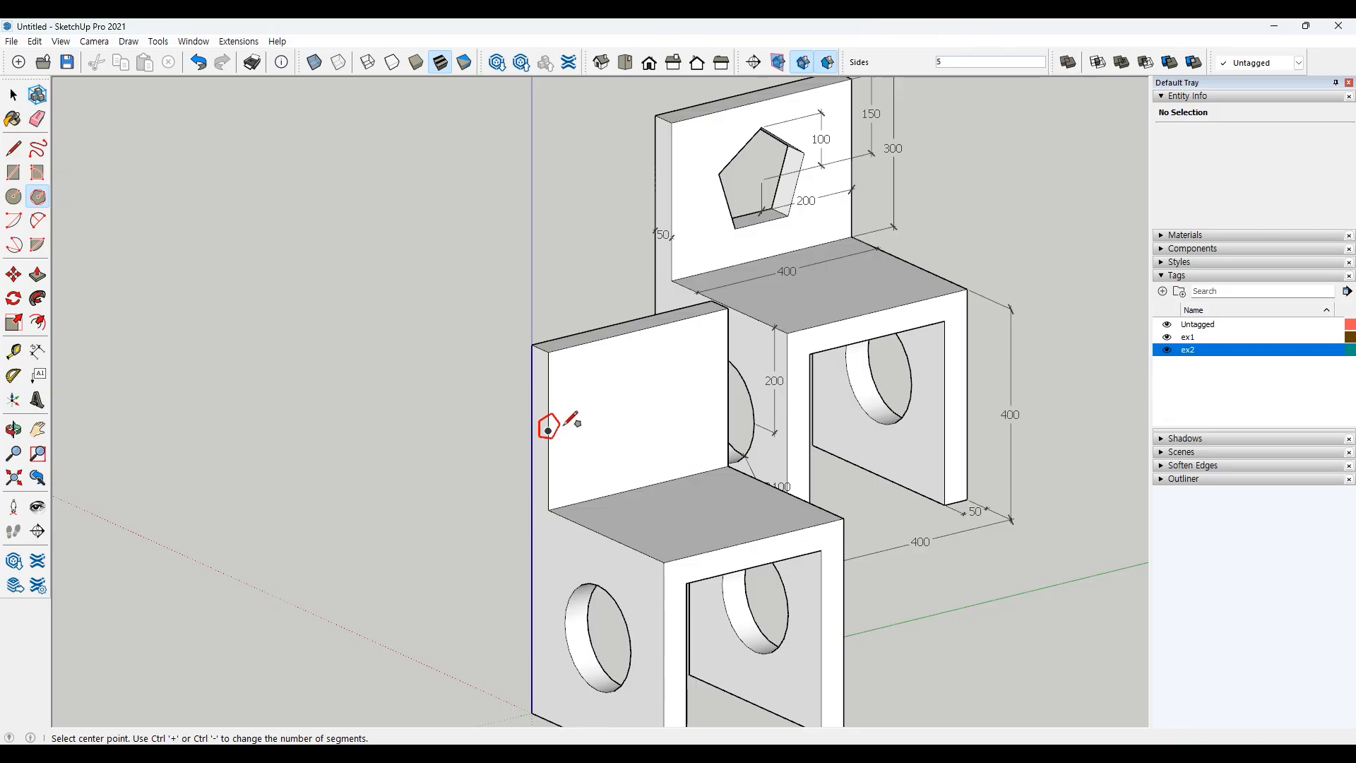
left_click(638, 410)
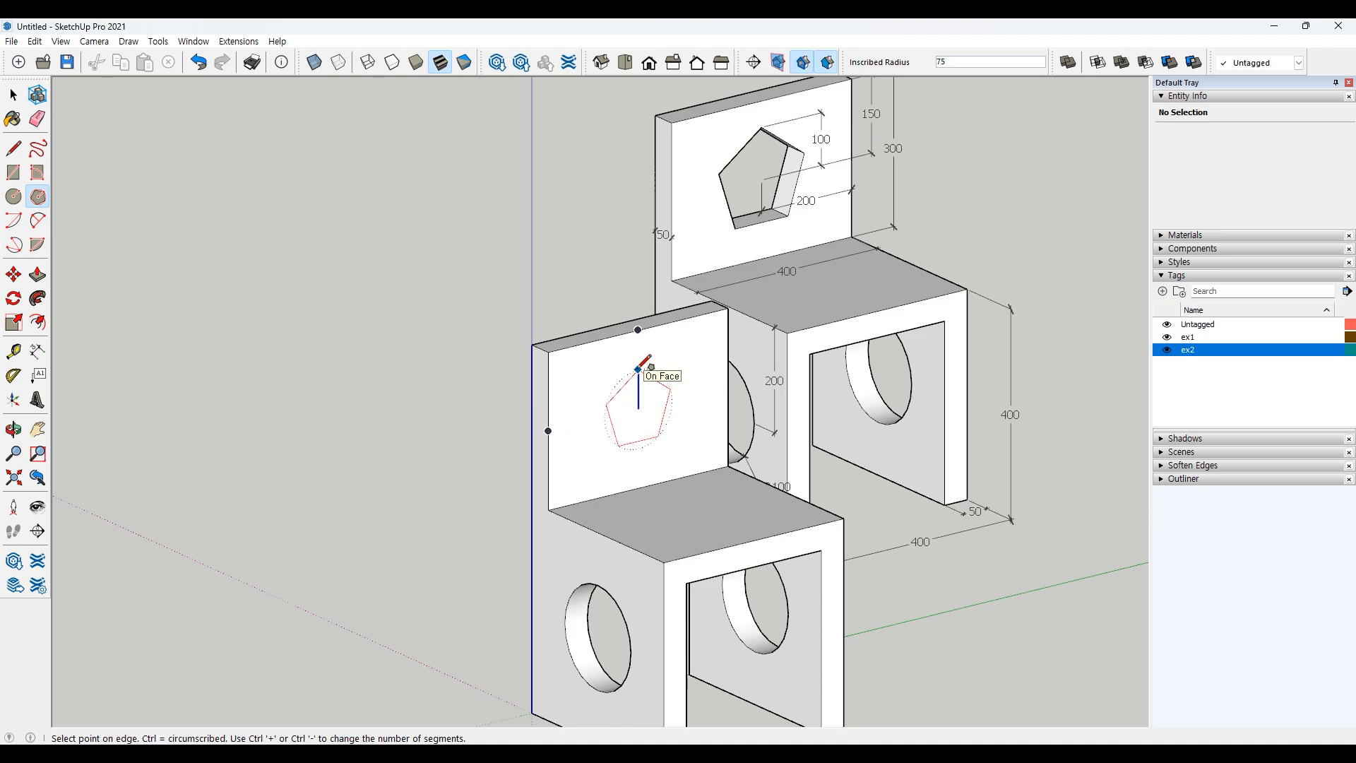
type("1")
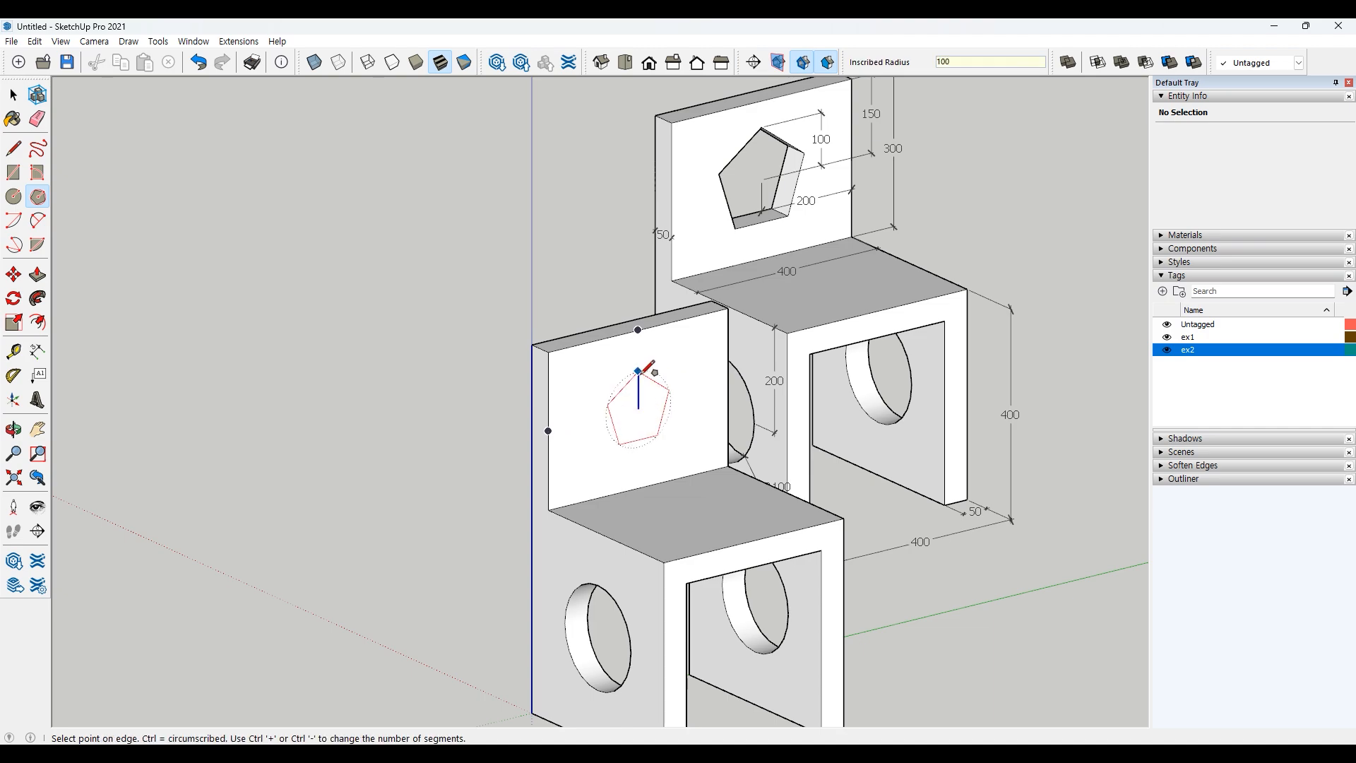
type("00")
key("Return")
key("space")
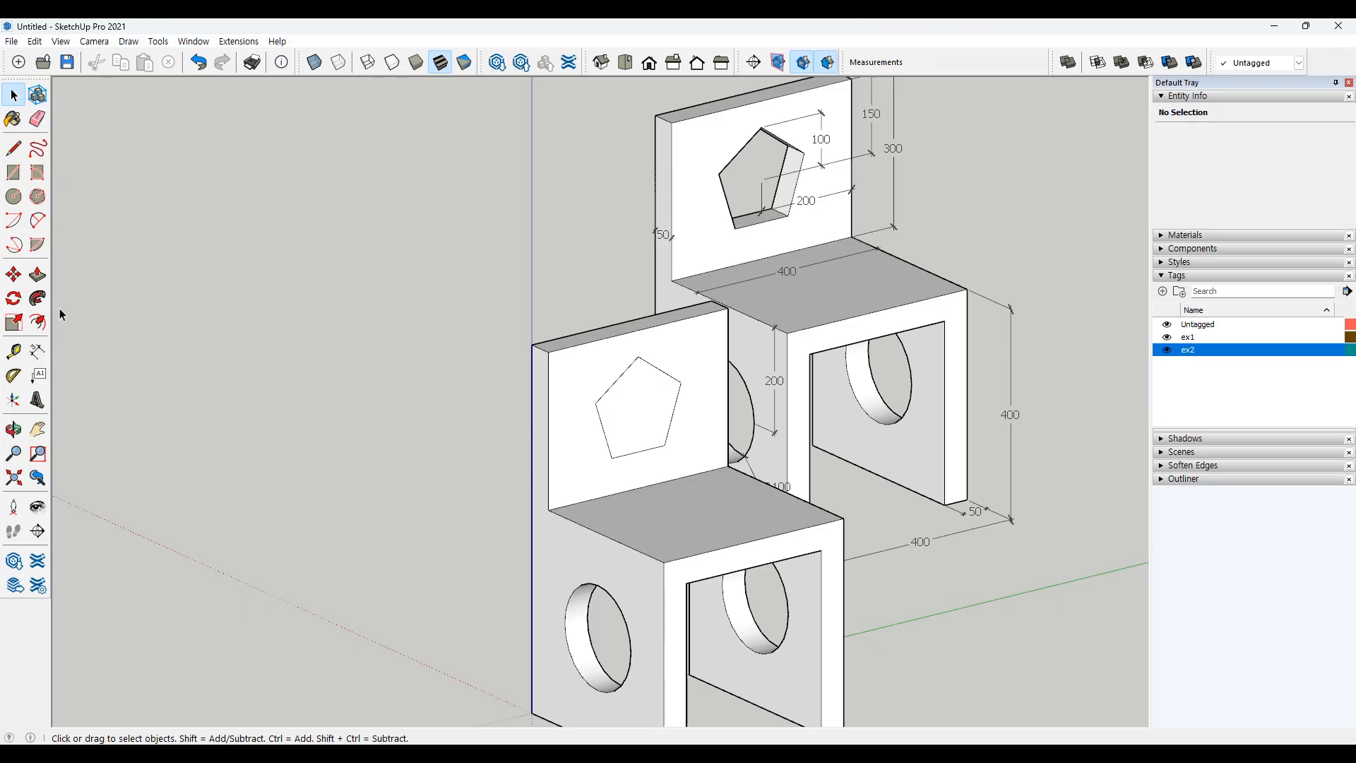
Step: Push the pentagon face through the backrest to cut the pentagonal opening
left_click(37, 275)
left_click(639, 405)
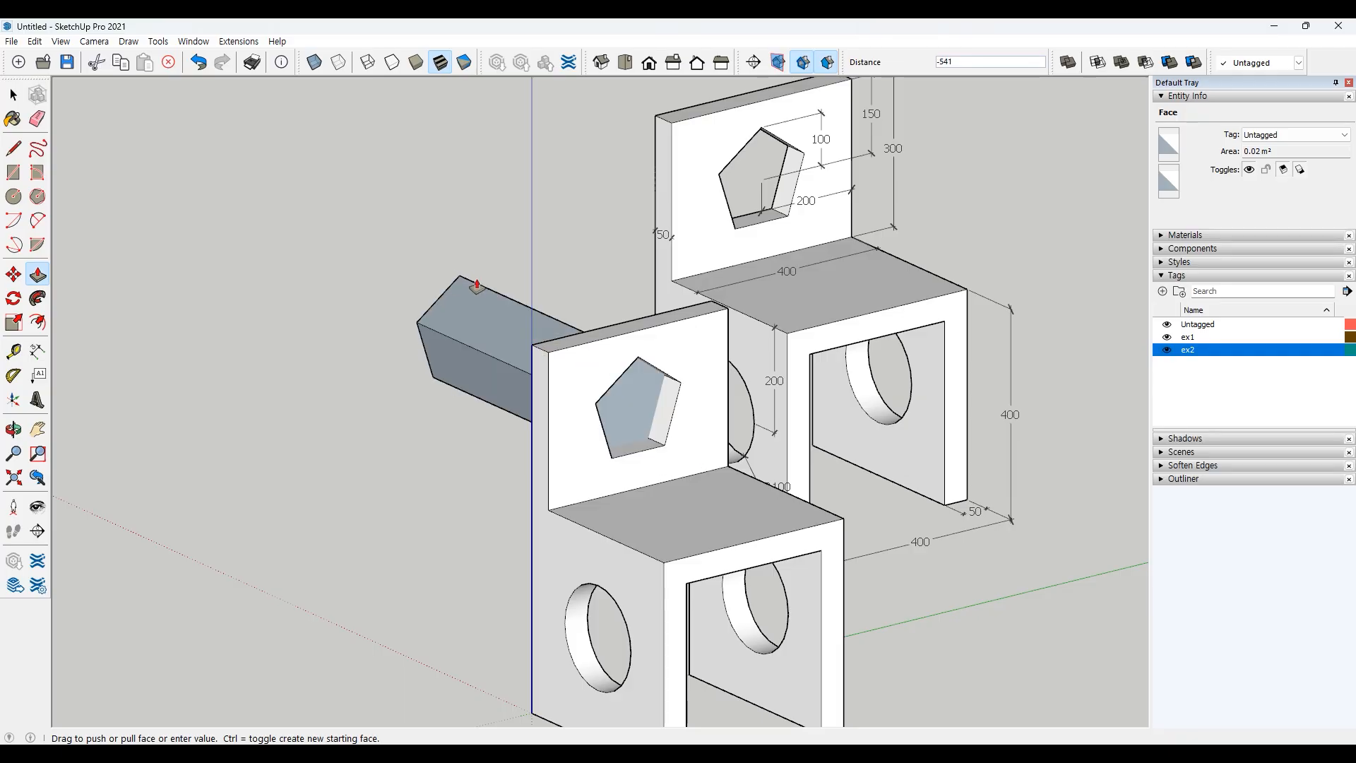
left_click(476, 282)
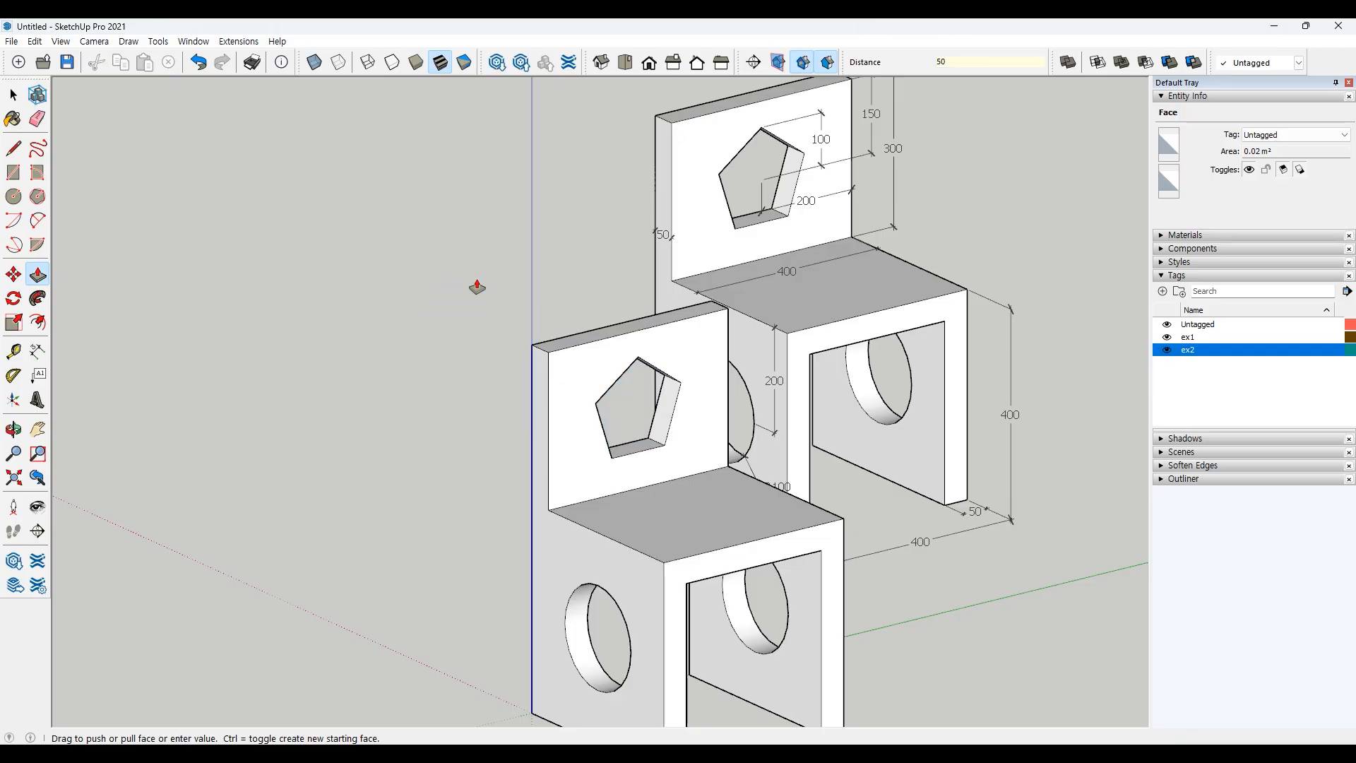
key("space")
scroll(455, 395, "down", 6)
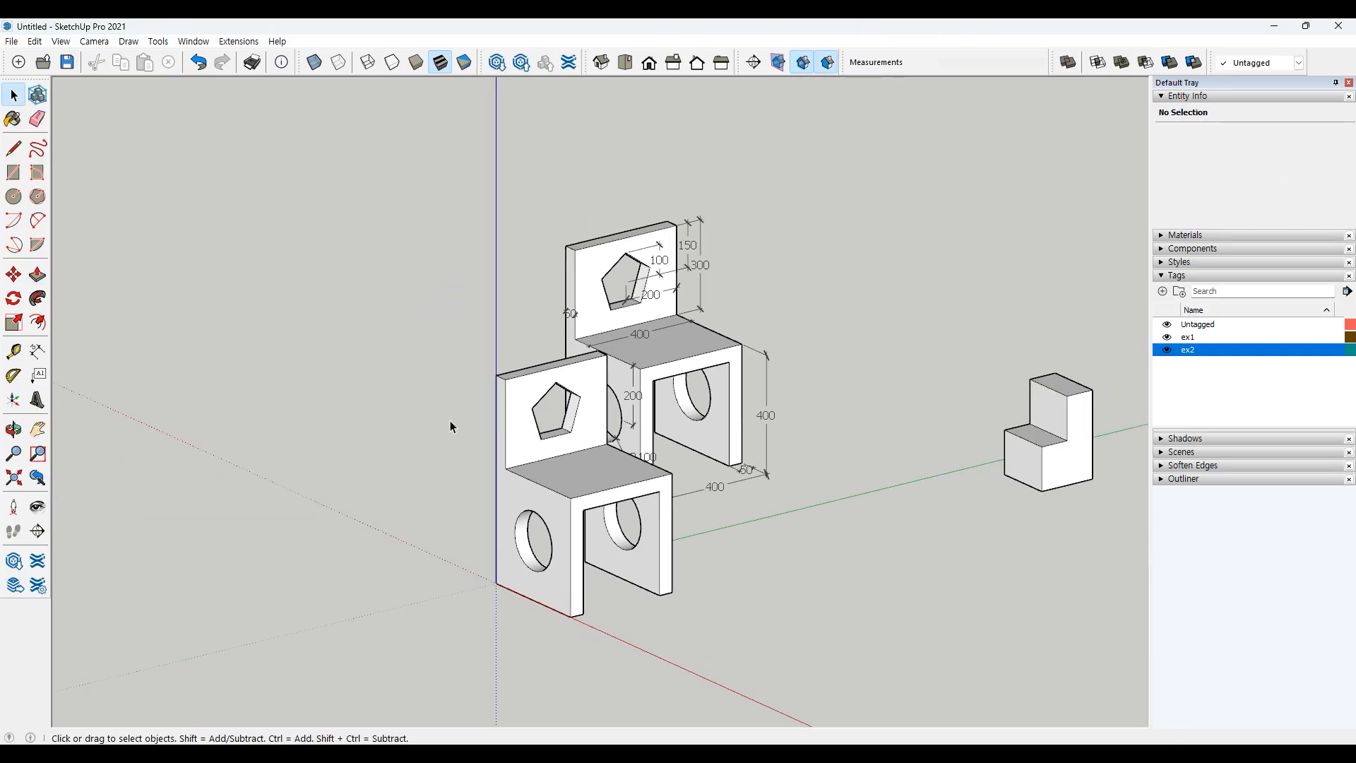
middle_click_drag(451, 421, 456, 464)
middle_click_drag(876, 548, 822, 522, "shift")
middle_click_drag(705, 508, 761, 472)
scroll(761, 475, "up", 2)
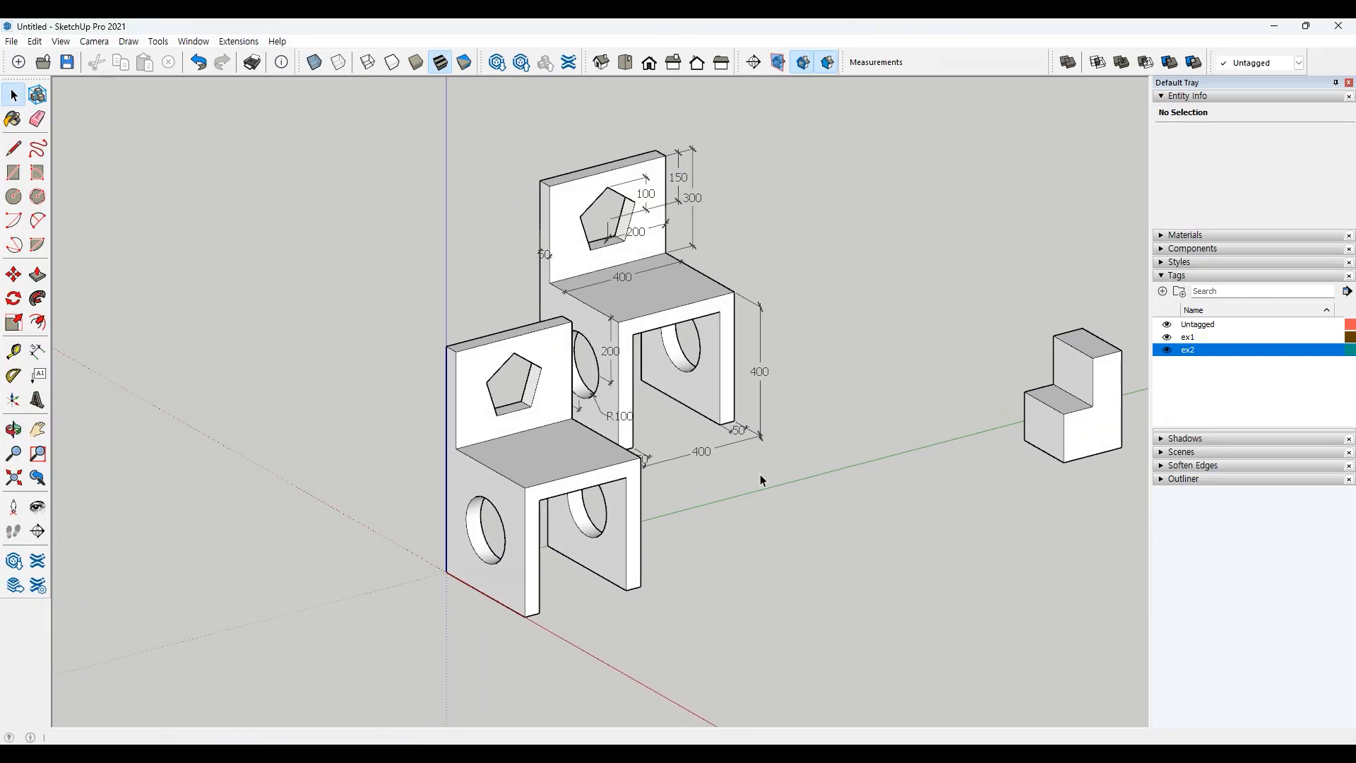